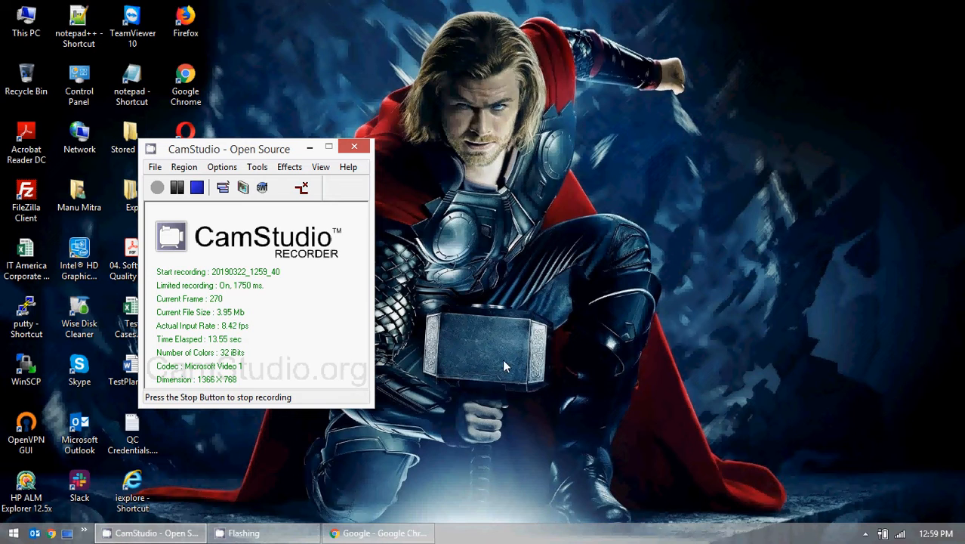
Step: Minimize the screen recorder, switch to Chrome and open rally1.rallydev.com
left_click(312, 148)
left_click(244, 533)
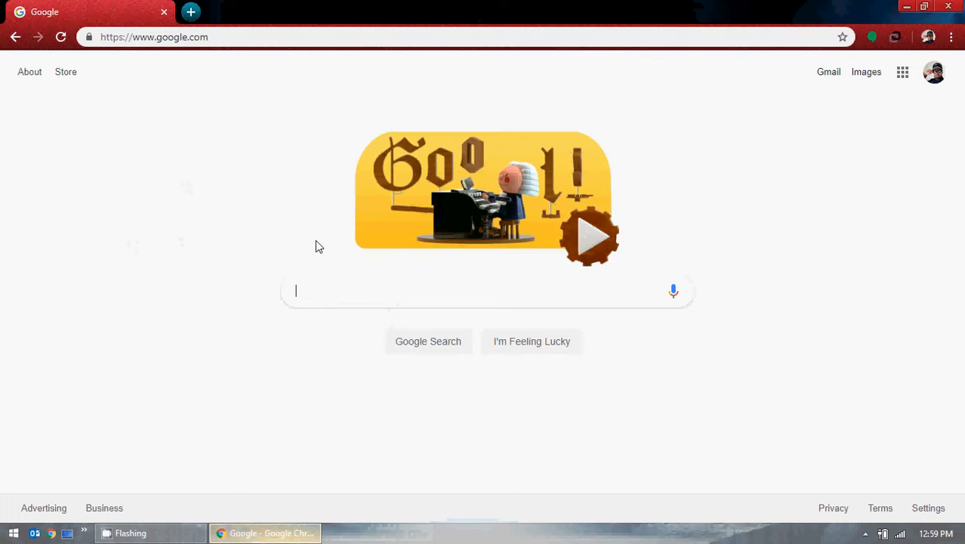
left_click(198, 36)
type("rally1.rallydev")
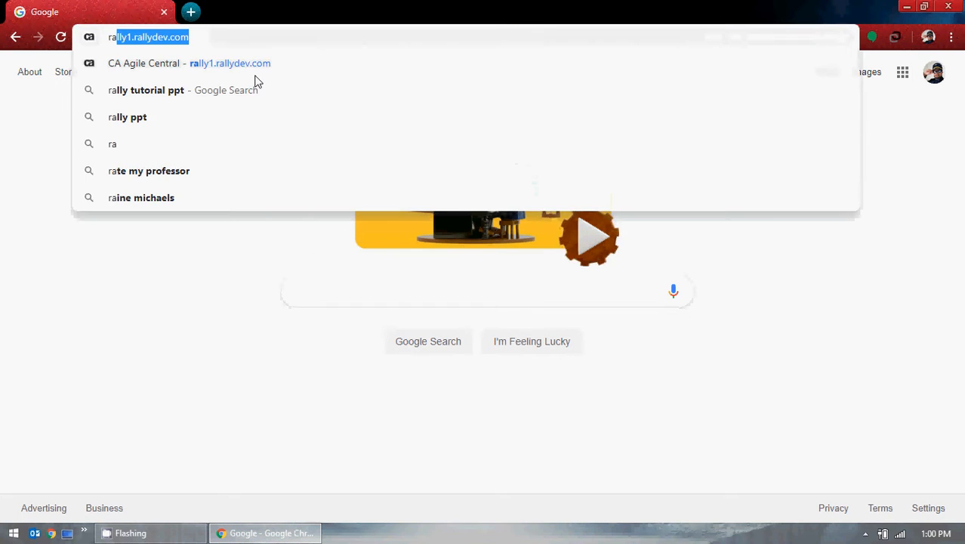
key("Return")
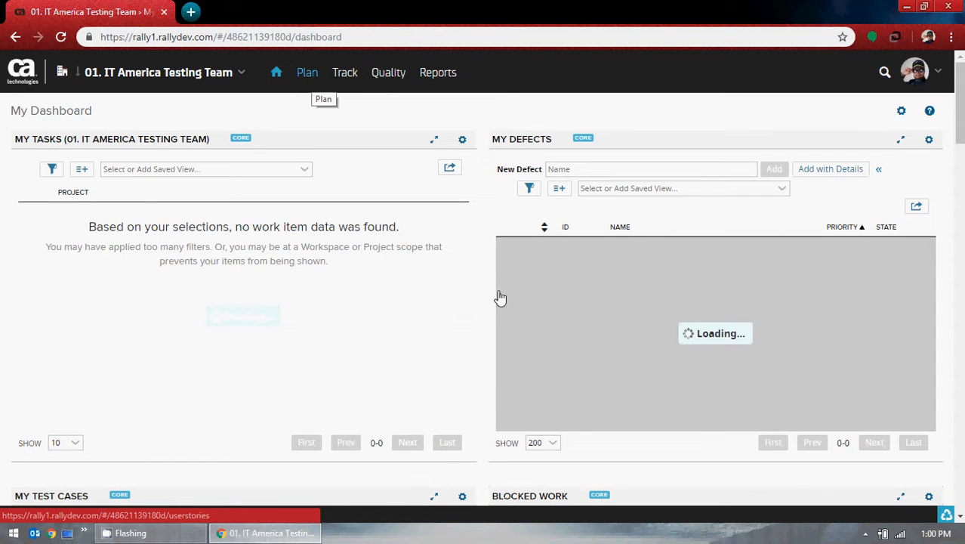
Step: Change the My Tasks widget's query condition to State = Completed and save the widget settings
scroll(654, 342, "down", 6)
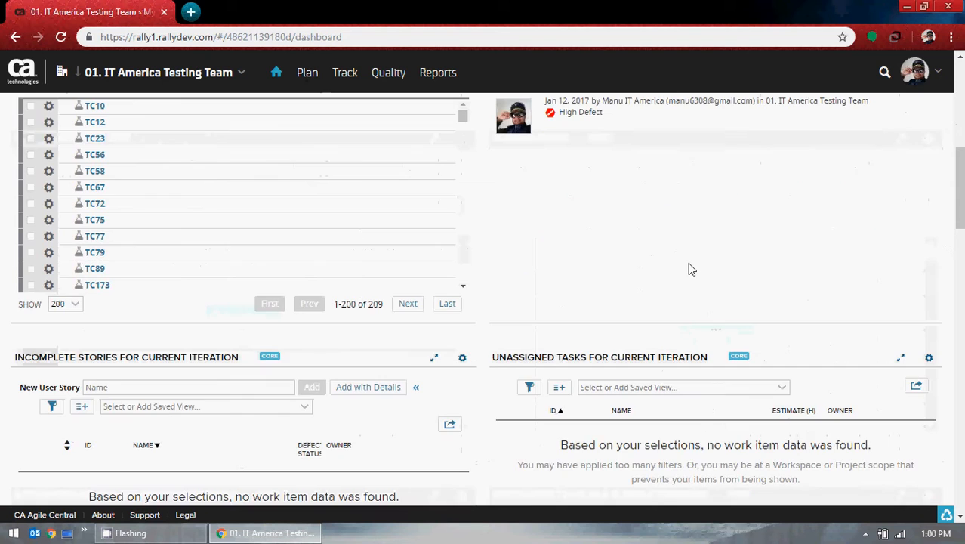
scroll(689, 270, "down", 3)
scroll(719, 284, "down", 3)
scroll(711, 286, "up", 8)
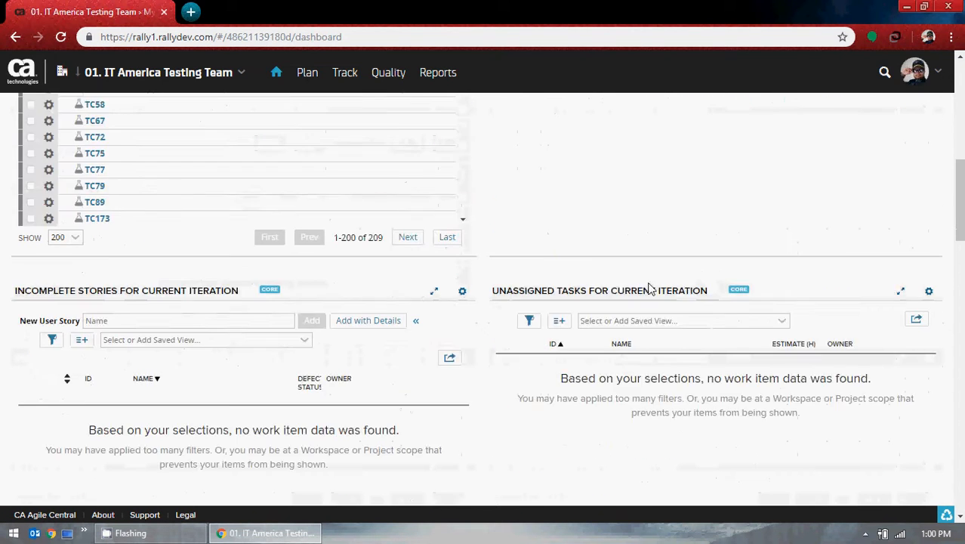
scroll(509, 312, "up", 4)
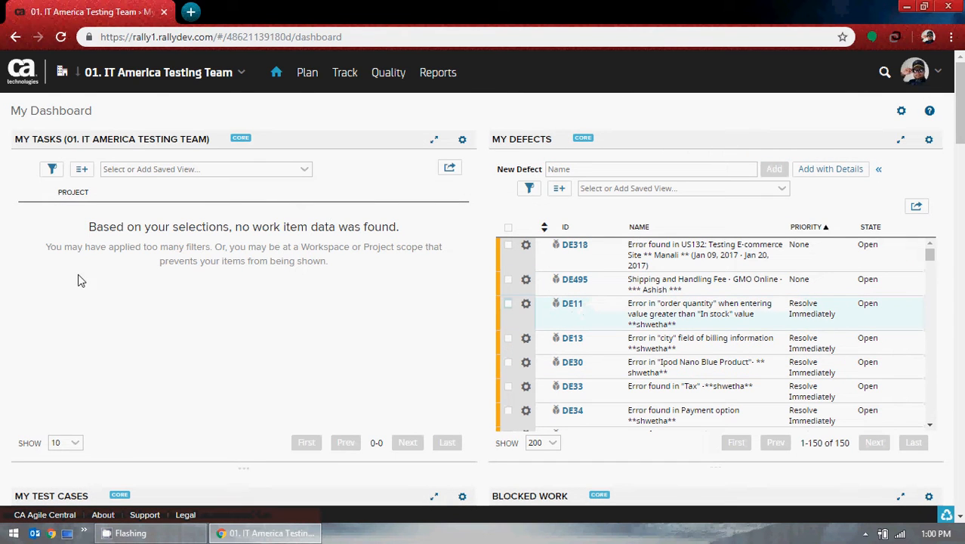
left_click(462, 140)
left_click(423, 173)
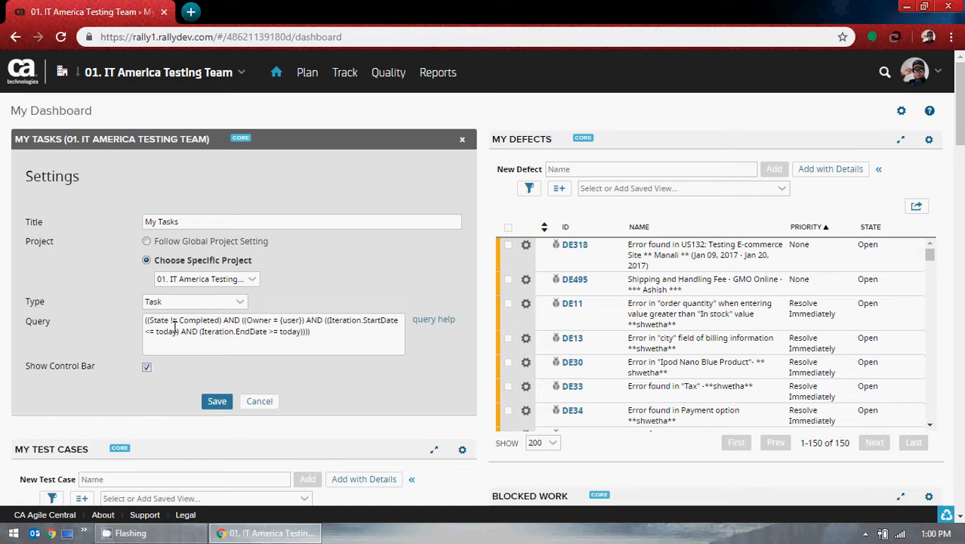
left_click(173, 321)
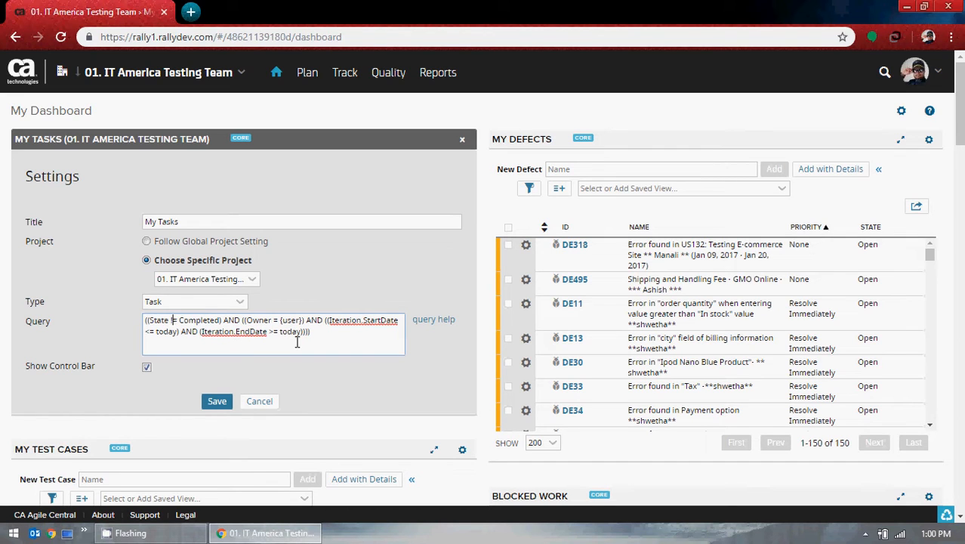
key("Delete")
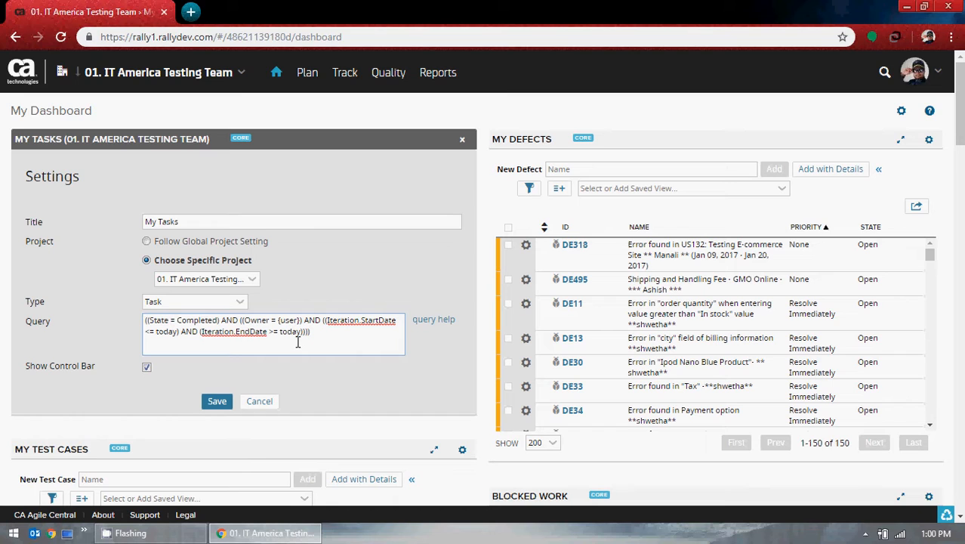
left_click(215, 404)
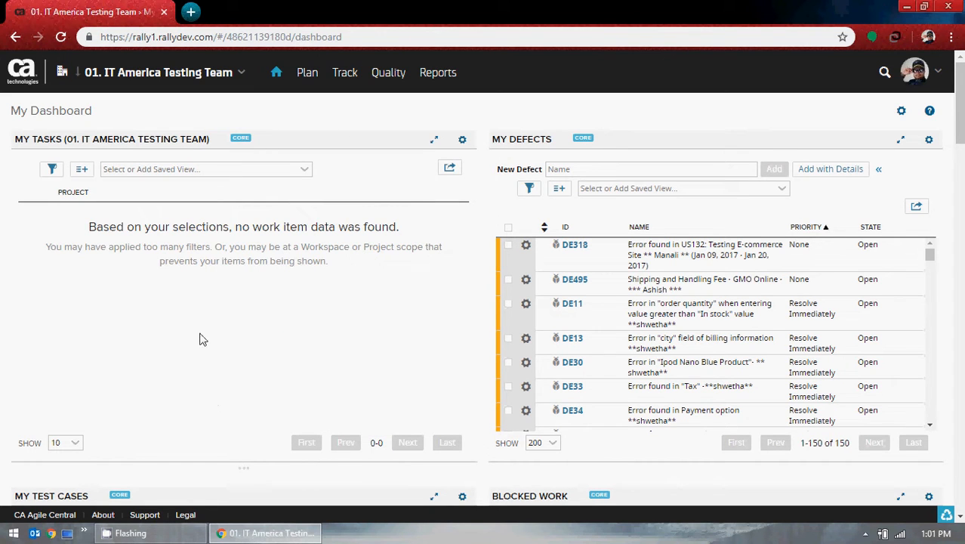
left_click(78, 172)
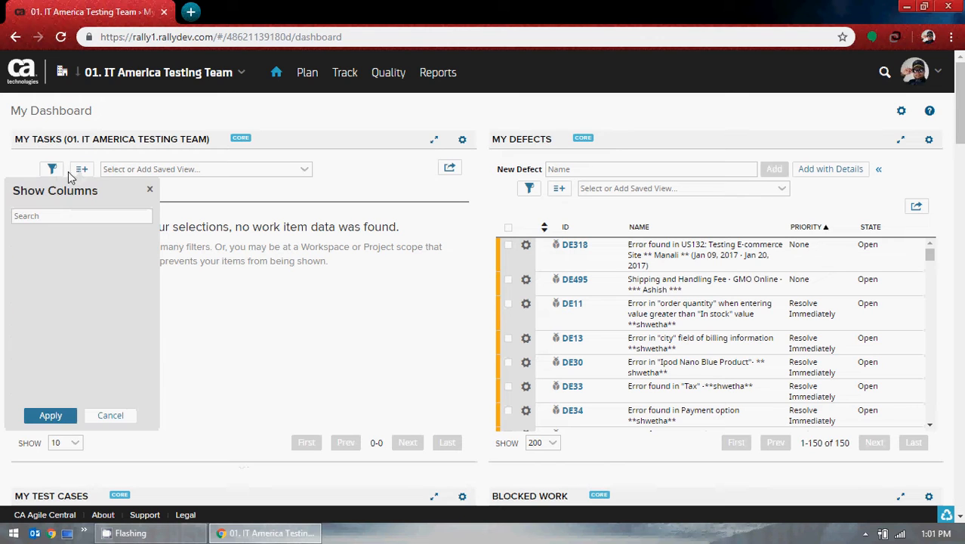
left_click(52, 168)
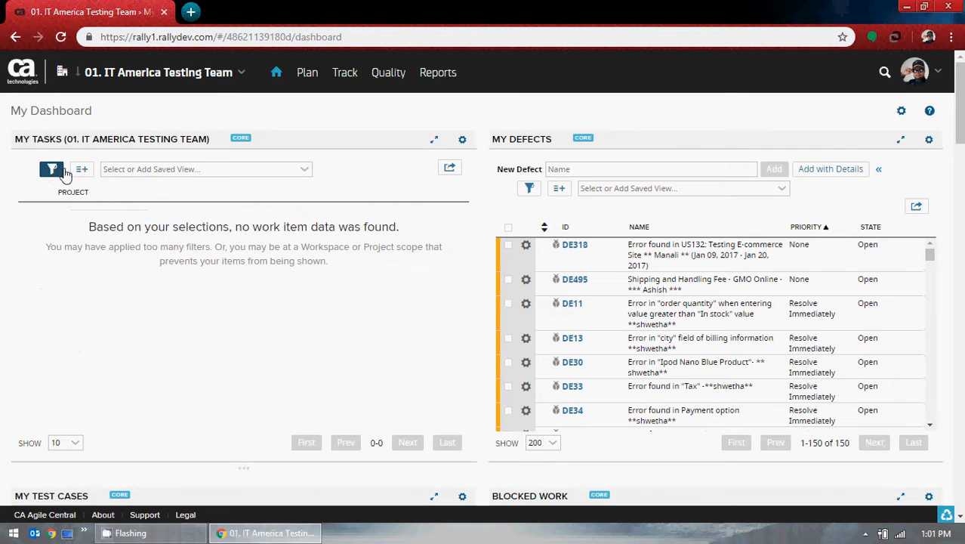
left_click(80, 170)
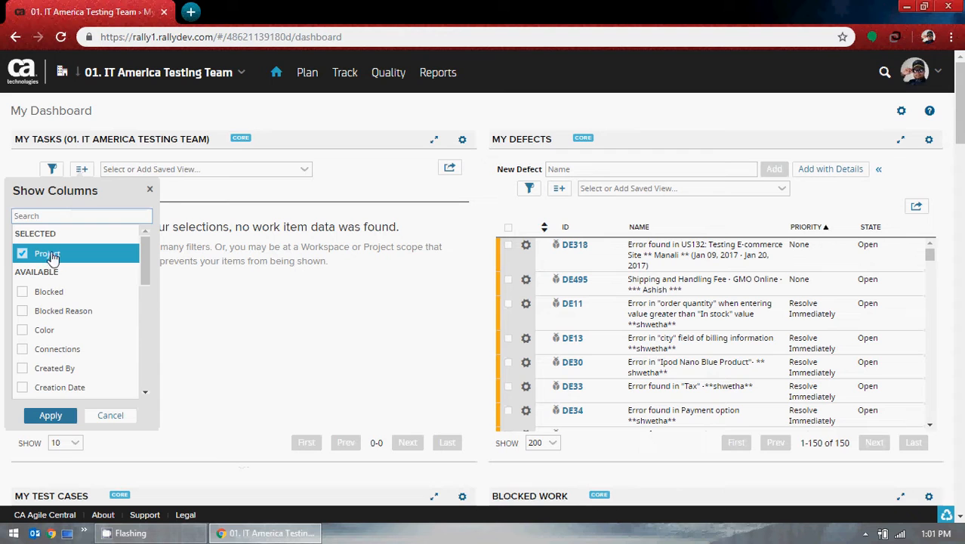
left_click(195, 170)
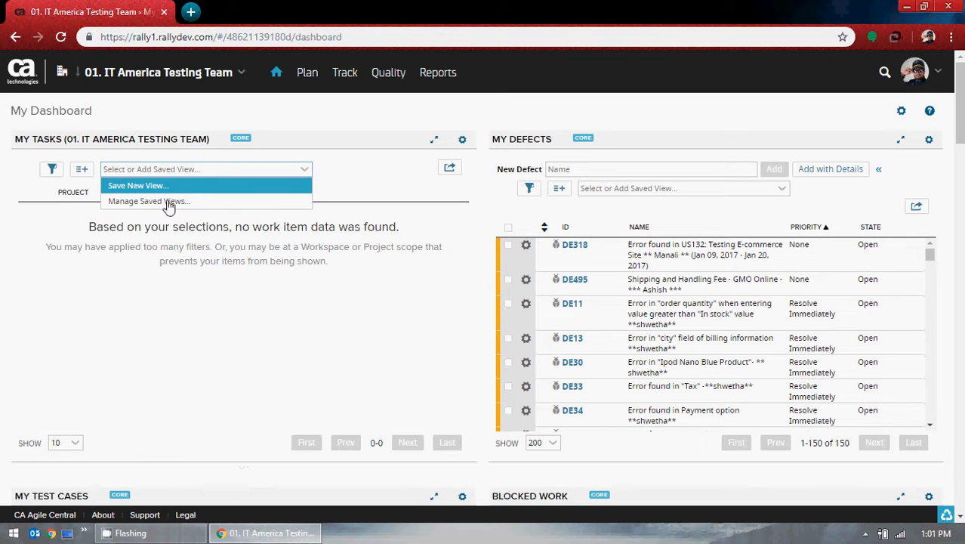
left_click(365, 231)
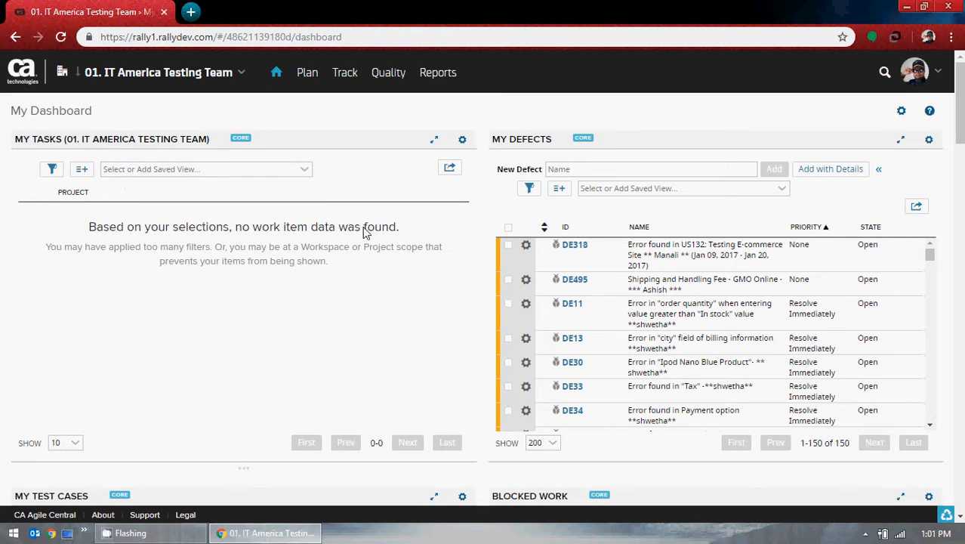
Step: Look through the dashboard widgets from the test cases and notifications down to Custom Board and Iteration Burndown
scroll(403, 275, "down", 7)
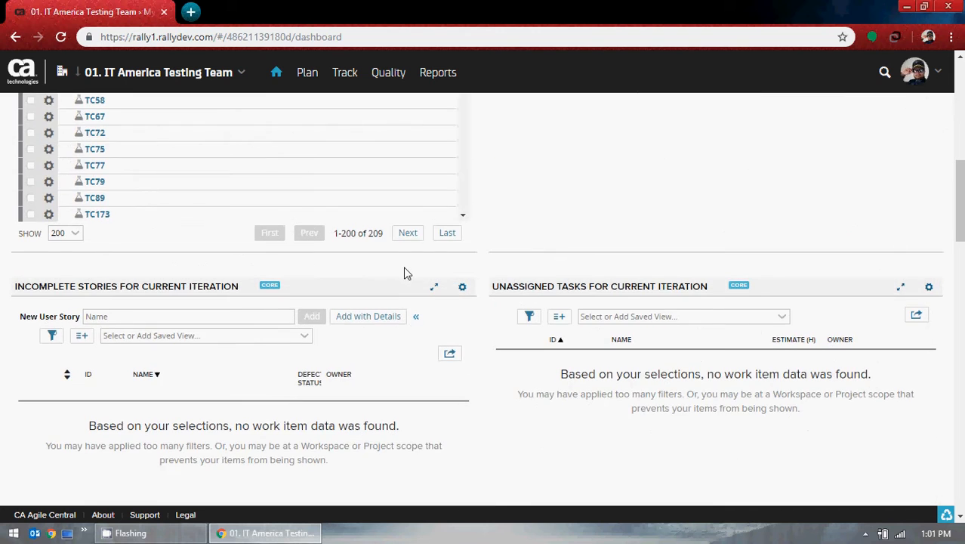
scroll(404, 263, "down", 10)
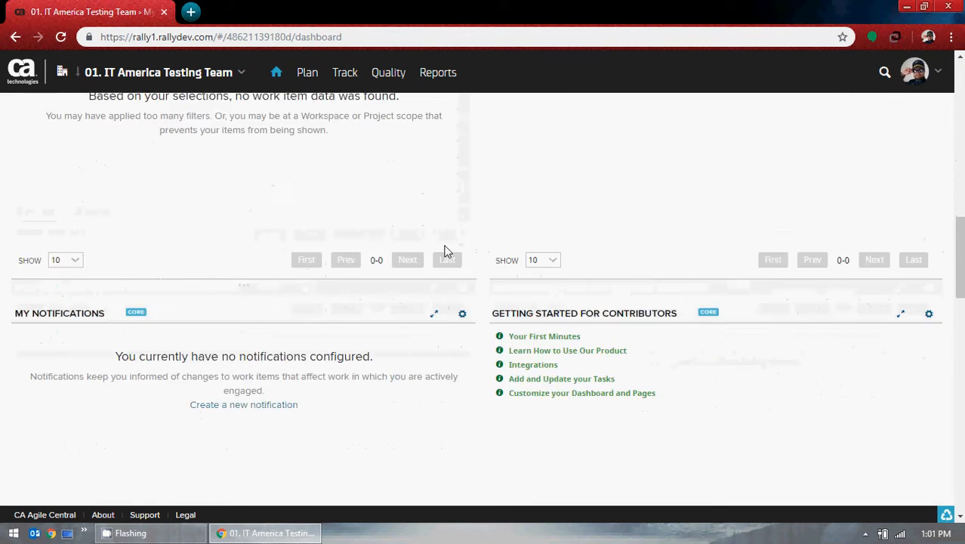
scroll(445, 251, "down", 4)
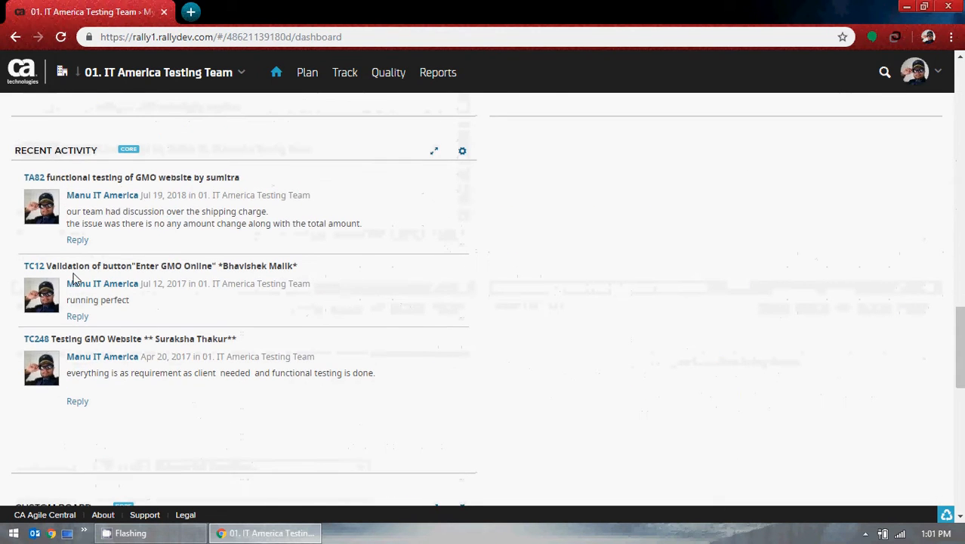
scroll(536, 318, "down", 3)
scroll(536, 319, "down", 3)
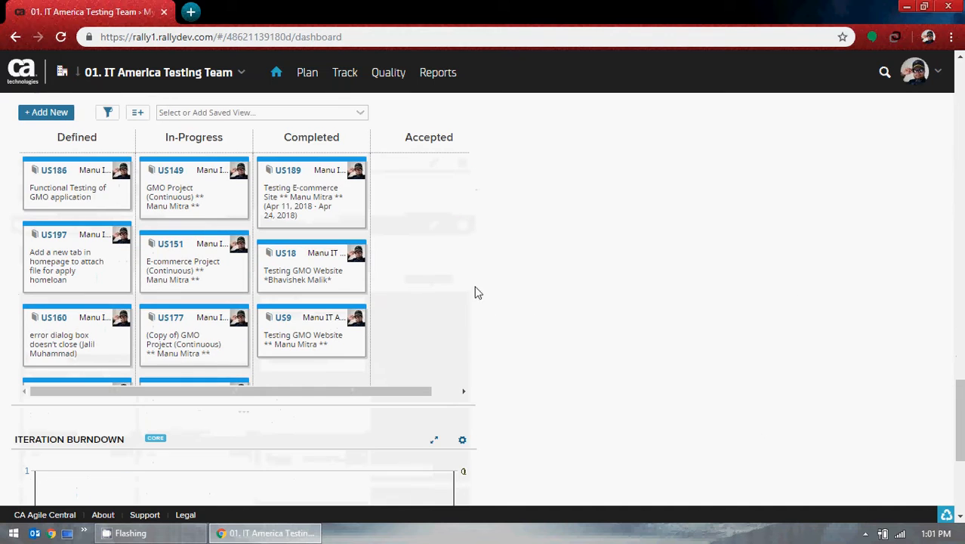
scroll(442, 347, "up", 2)
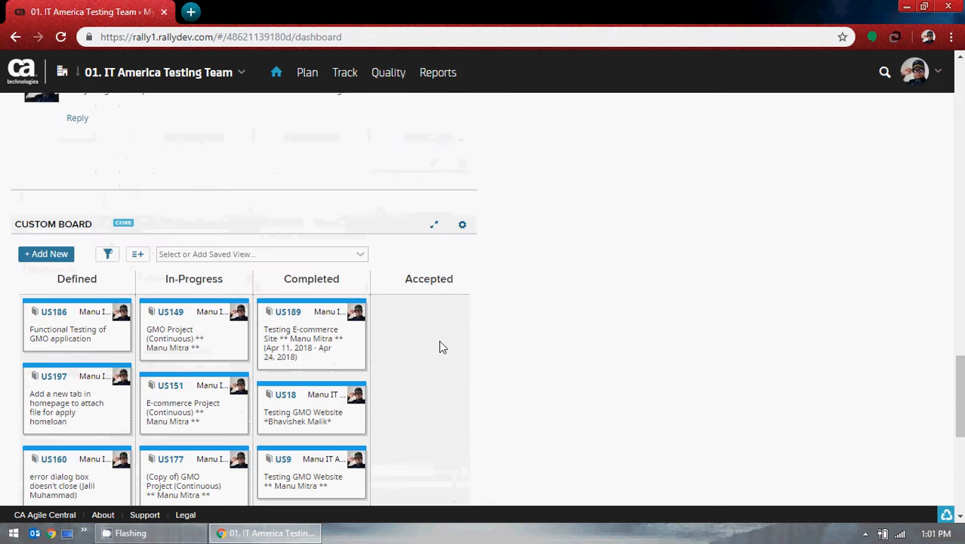
scroll(440, 341, "down", 5)
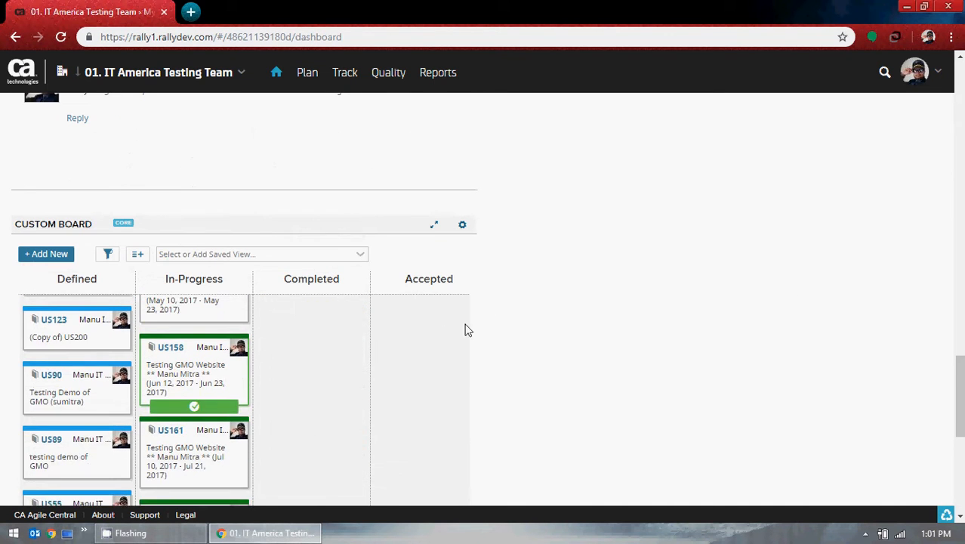
scroll(536, 329, "down", 6)
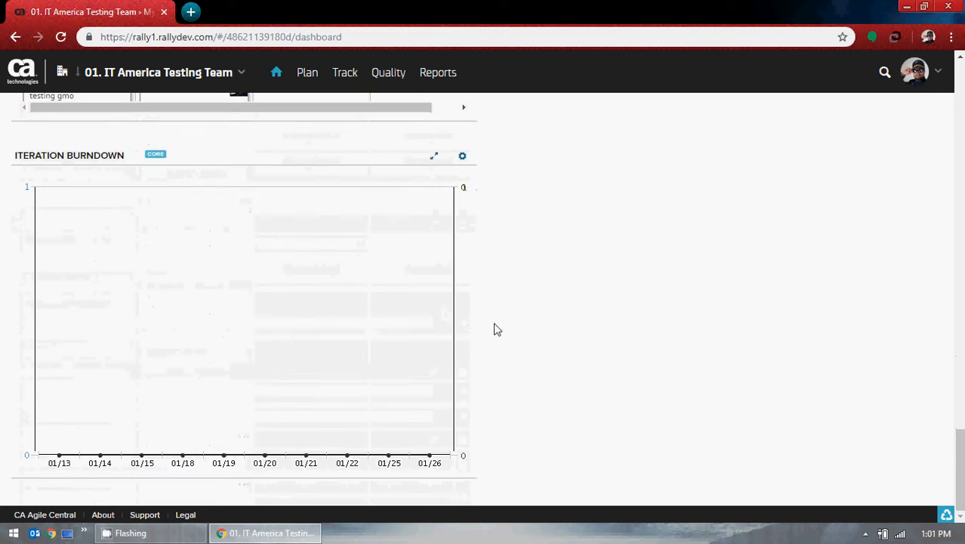
Step: Move the Custom Board widget into the other dashboard column, beside Recent Activity
scroll(494, 327, "up", 8)
scroll(549, 390, "up", 1)
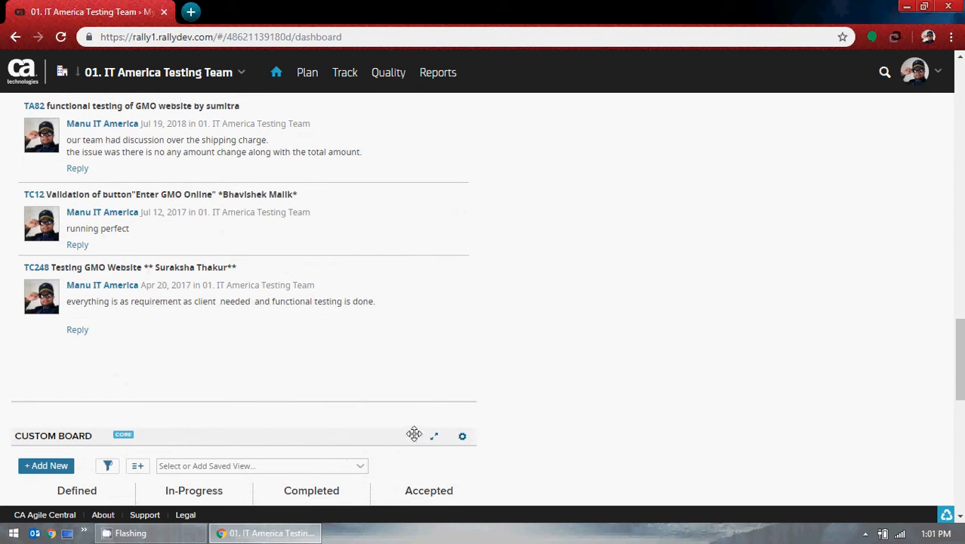
left_click_drag(415, 433, 870, 119)
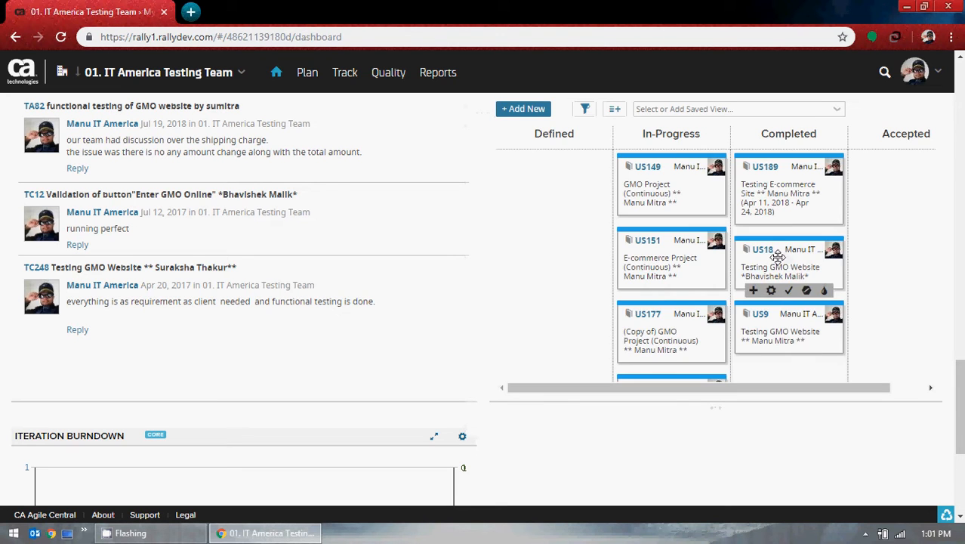
Step: Review the rearranged dashboard, including Custom Board, Recent Activity and Iteration Burndown, and return to the top of the page
scroll(780, 264, "up", 3)
scroll(780, 264, "up", 3)
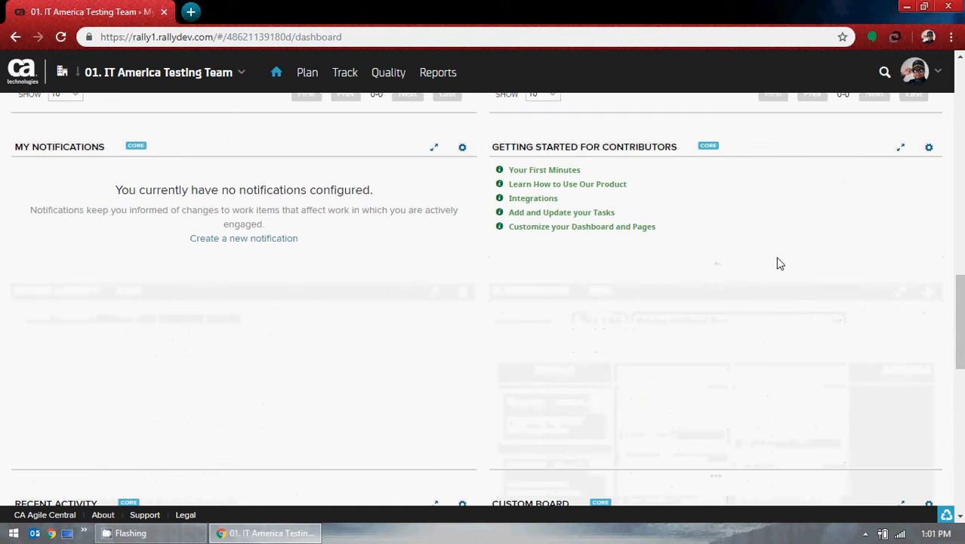
scroll(780, 263, "down", 10)
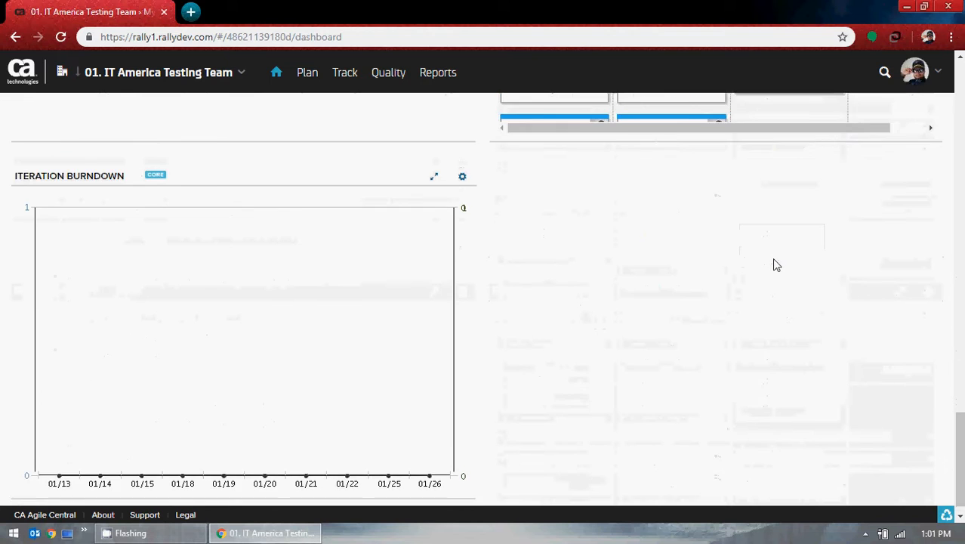
scroll(777, 264, "up", 6)
scroll(776, 265, "down", 2)
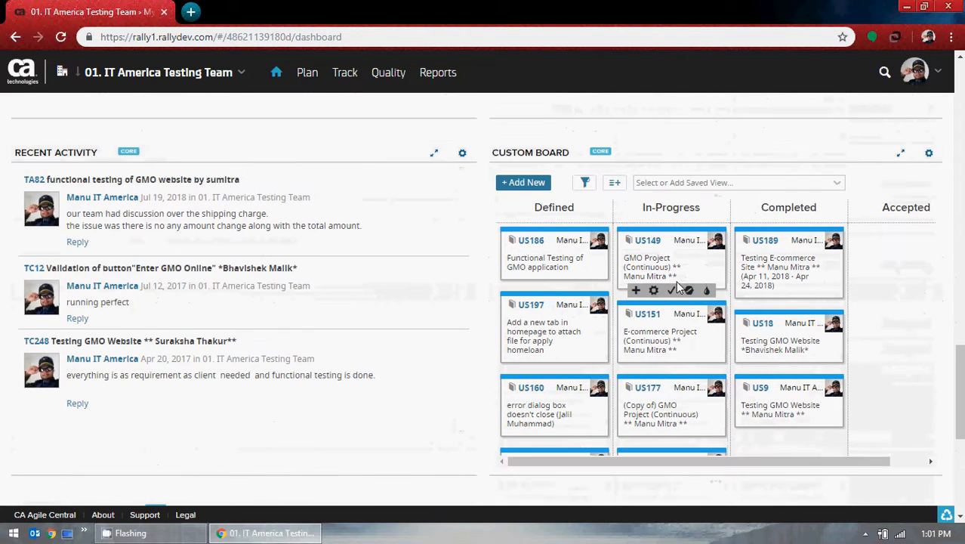
scroll(549, 319, "up", 3)
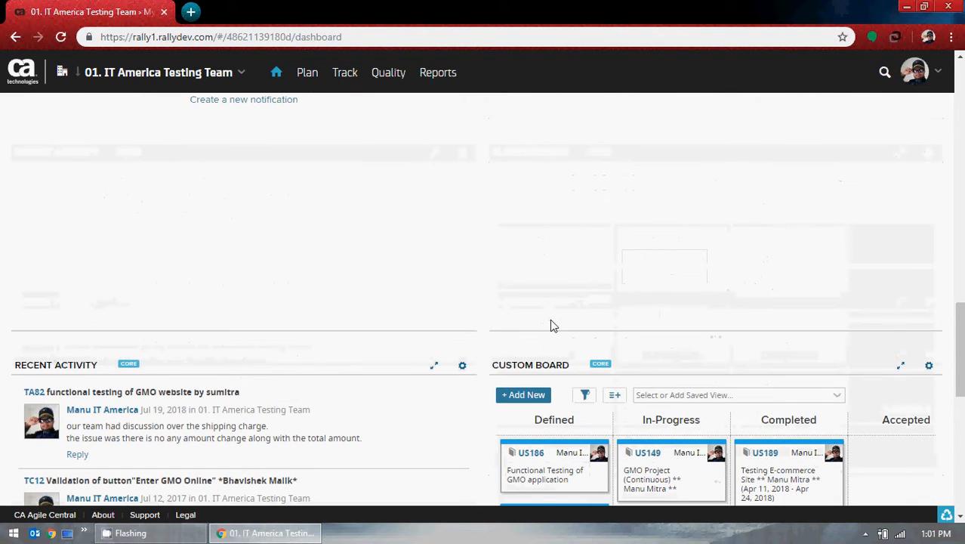
scroll(551, 302, "down", 2)
scroll(540, 223, "up", 6)
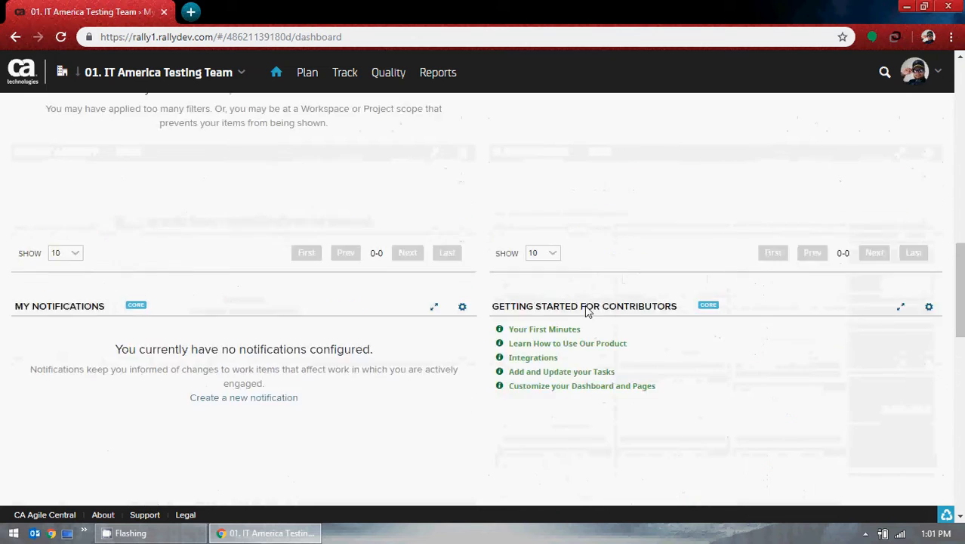
scroll(582, 314, "up", 10)
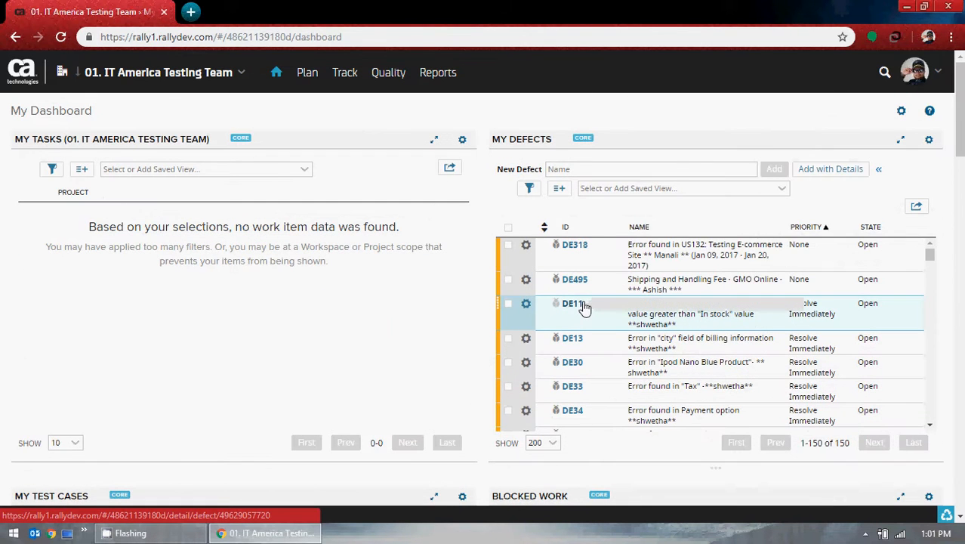
Step: Preview the details of defect DE11 and browse further through the My Defects list
mouse_move(584, 307)
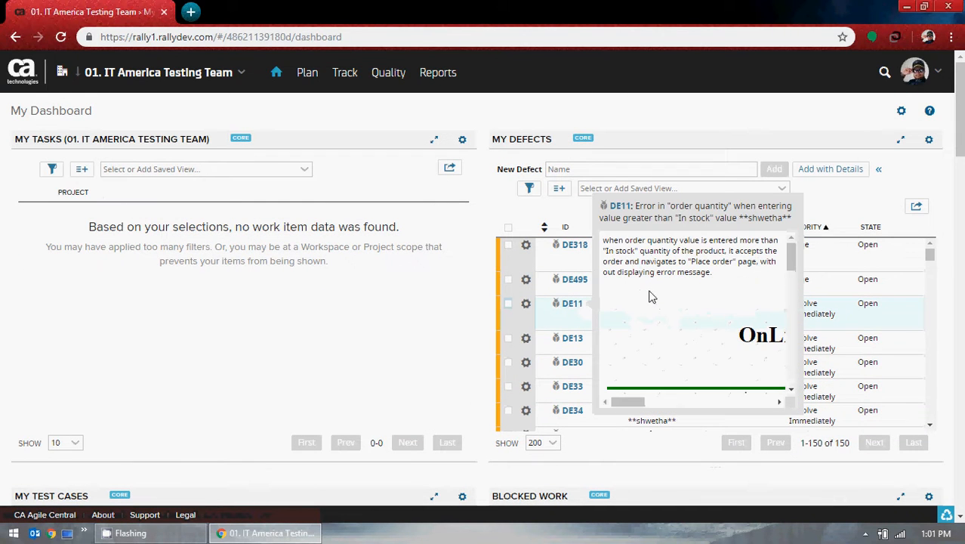
scroll(656, 282, "down", 1)
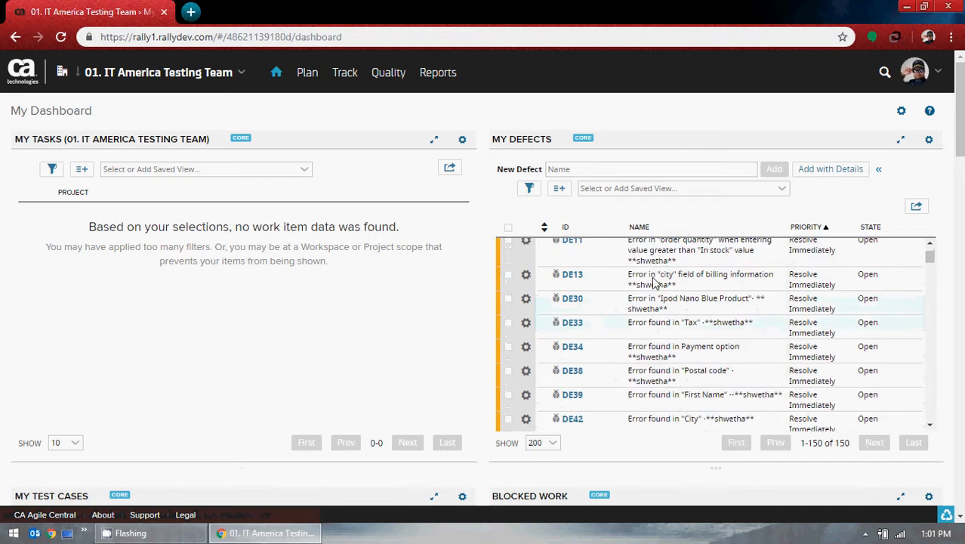
scroll(655, 281, "down", 5)
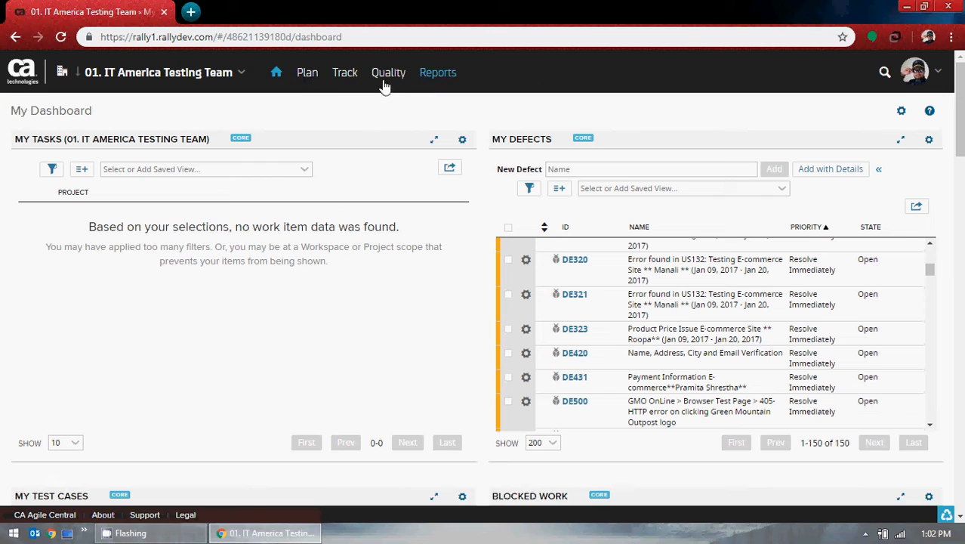
Step: Open the Team Board page for tracking the team's work
mouse_move(341, 82)
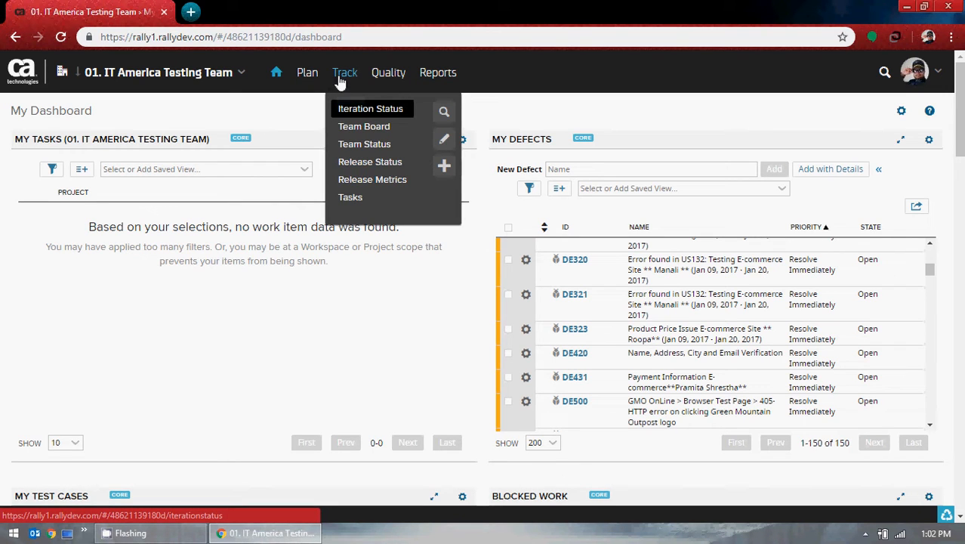
left_click(381, 136)
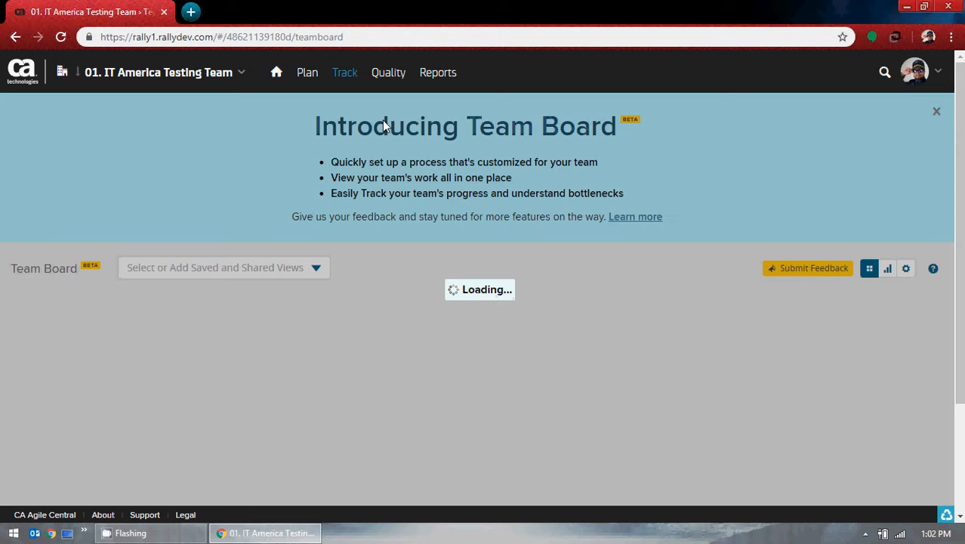
Step: Look over the Team Board's Defined, In-Progress, Completed and Accepted columns and dismiss the Introducing Team Board banner
scroll(439, 222, "down", 2)
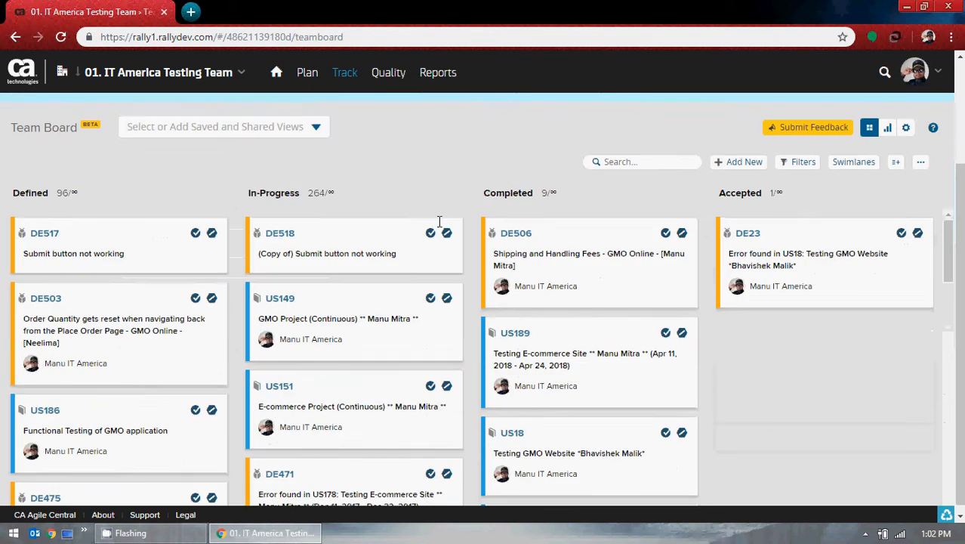
scroll(704, 299, "down", 3)
scroll(524, 229, "up", 5)
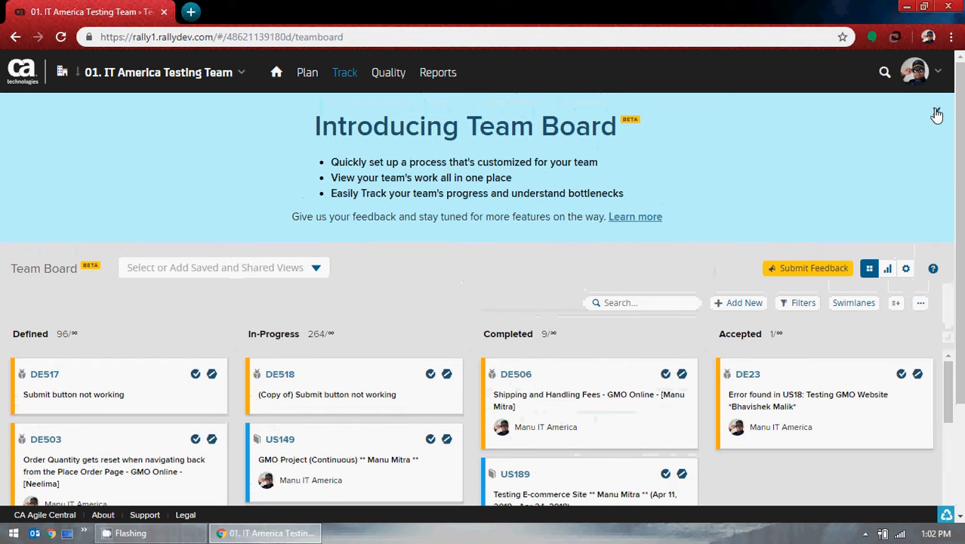
left_click(935, 110)
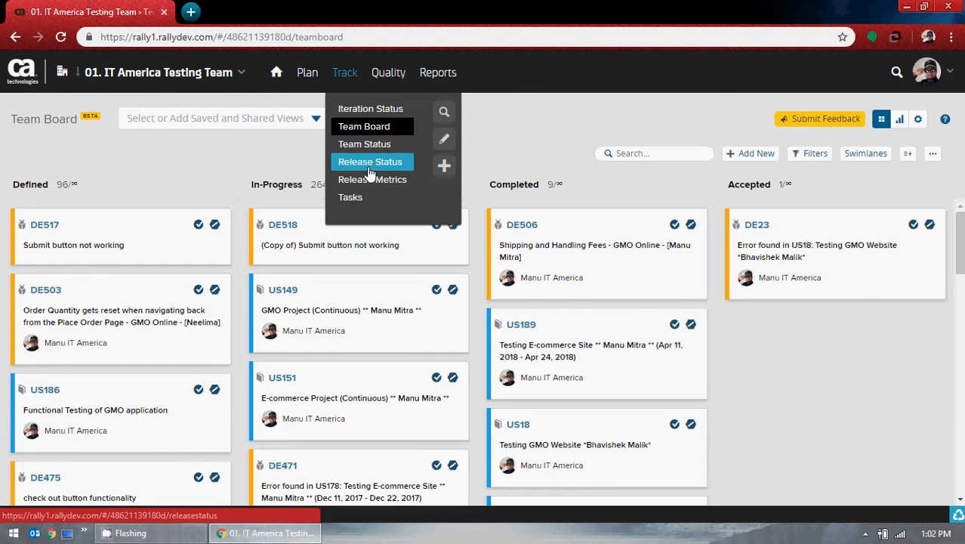
Step: Look through the Quality, Reports and Plan page choices and open the User Stories page
mouse_move(386, 78)
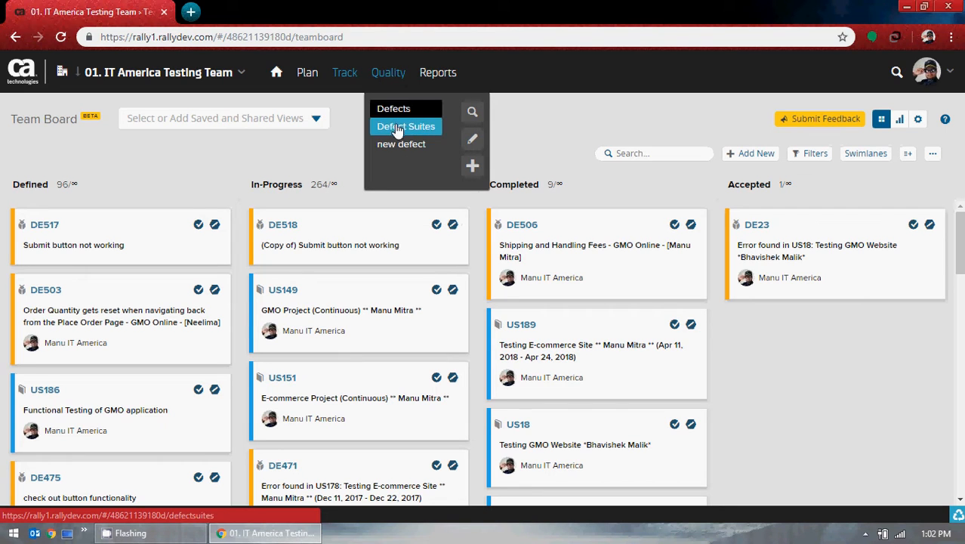
mouse_move(444, 78)
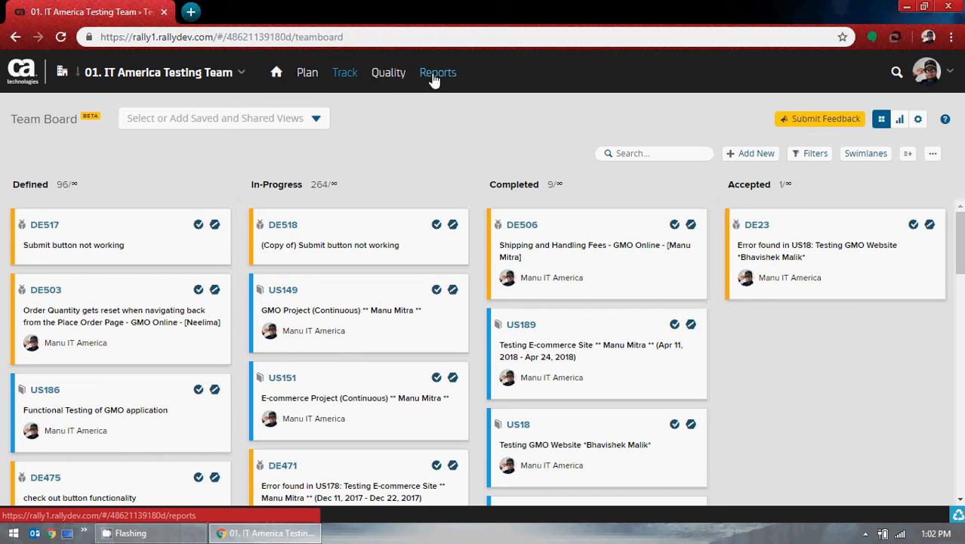
mouse_move(306, 78)
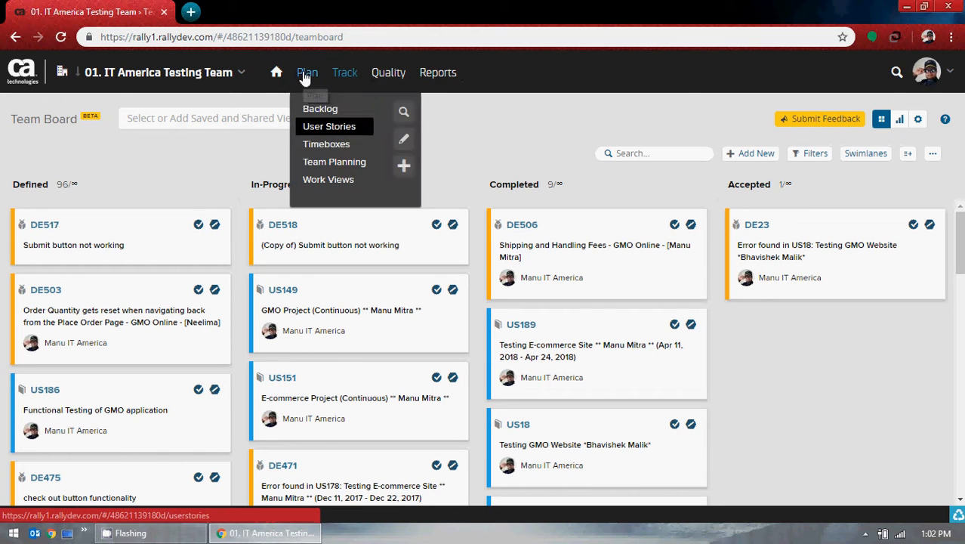
left_click(341, 130)
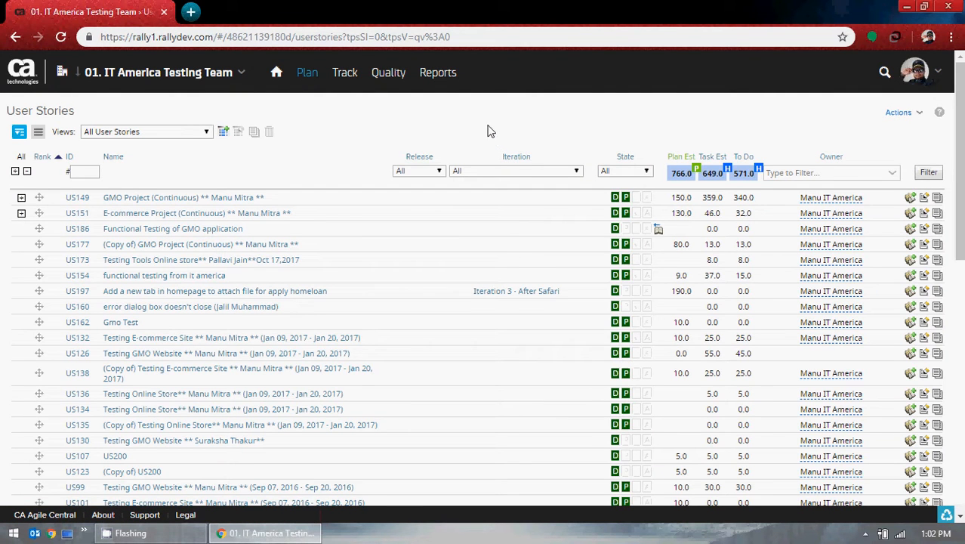
Step: Expand user story US149 and open its child story US198, GMO OnLine Udemy [Development and Testing]
left_click(22, 198)
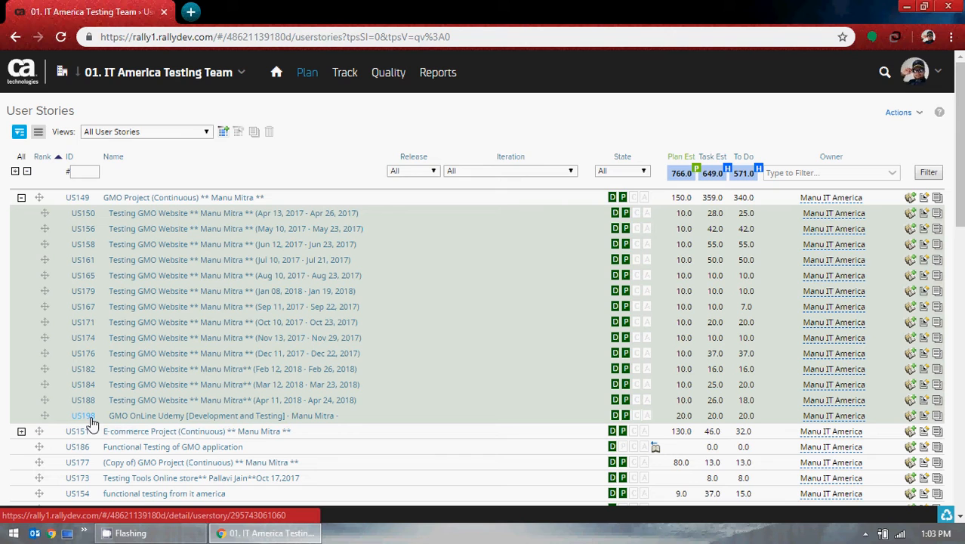
left_click(194, 416)
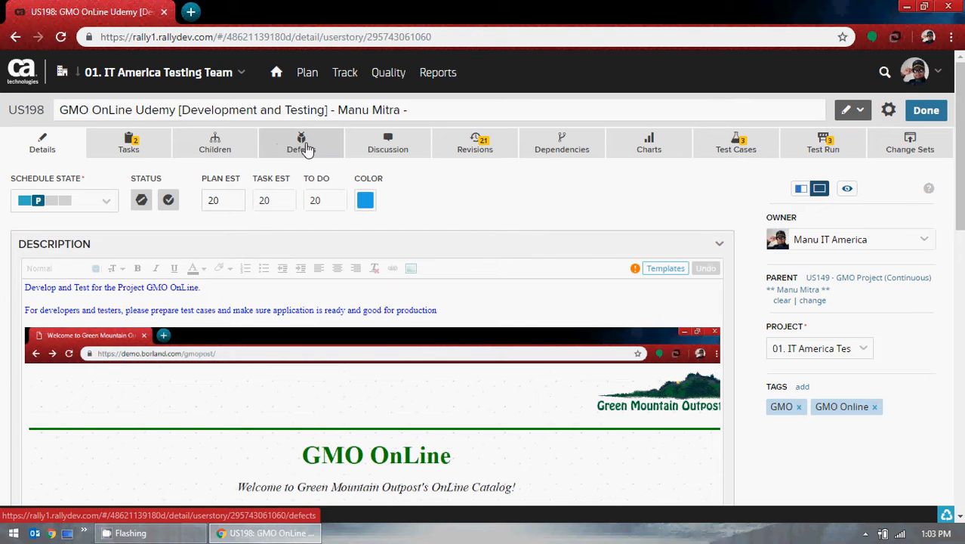
Step: Show the test cases of US198, expand TC387 for the Chrome browser to view its run result, and collapse it again
left_click(722, 155)
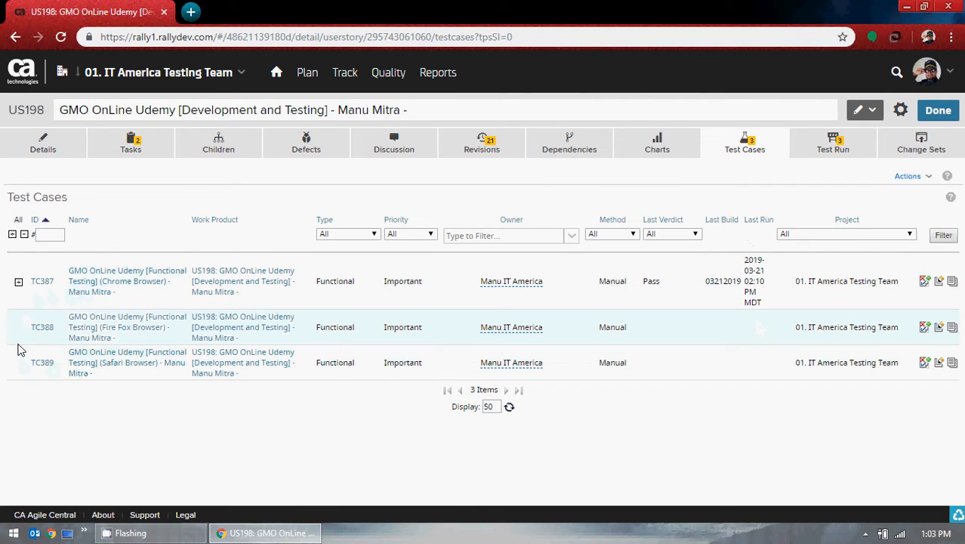
left_click(19, 284)
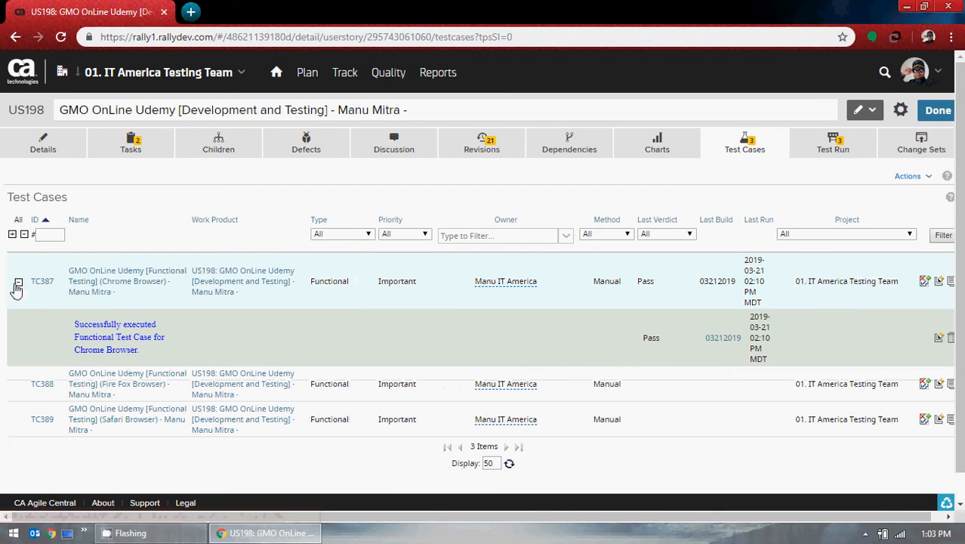
left_click(18, 283)
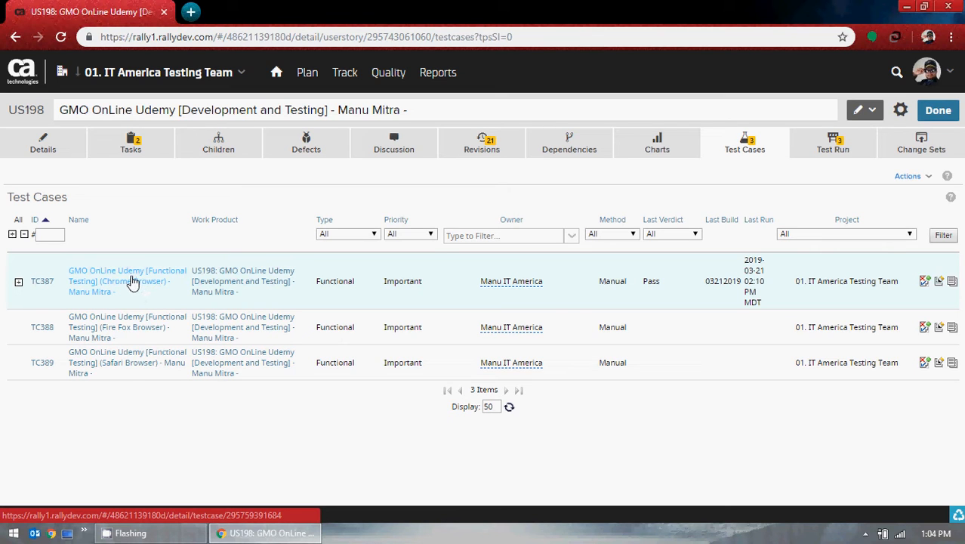
Step: Open Firefox test case TC388 and review its preconditions, steps, expected results, post conditions and notes
left_click(111, 332)
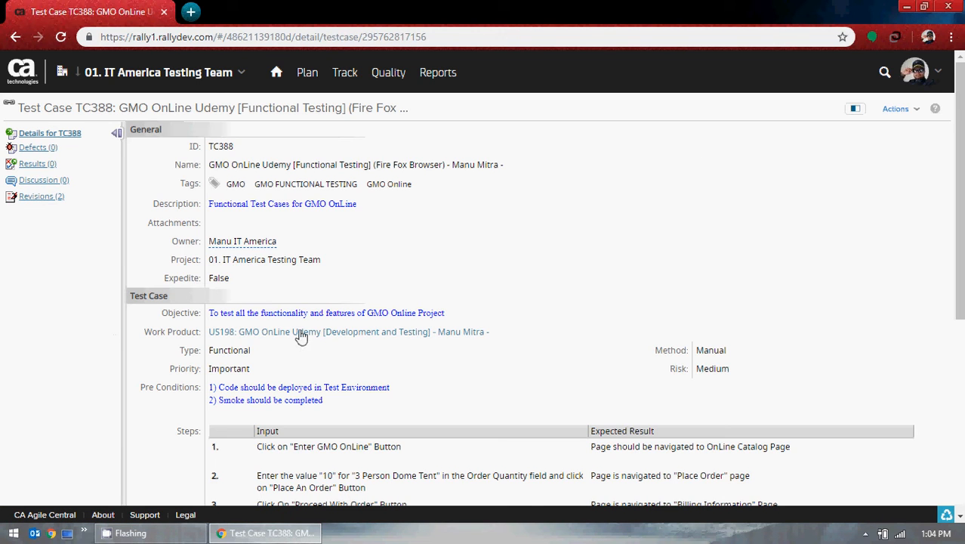
scroll(468, 335, "down", 3)
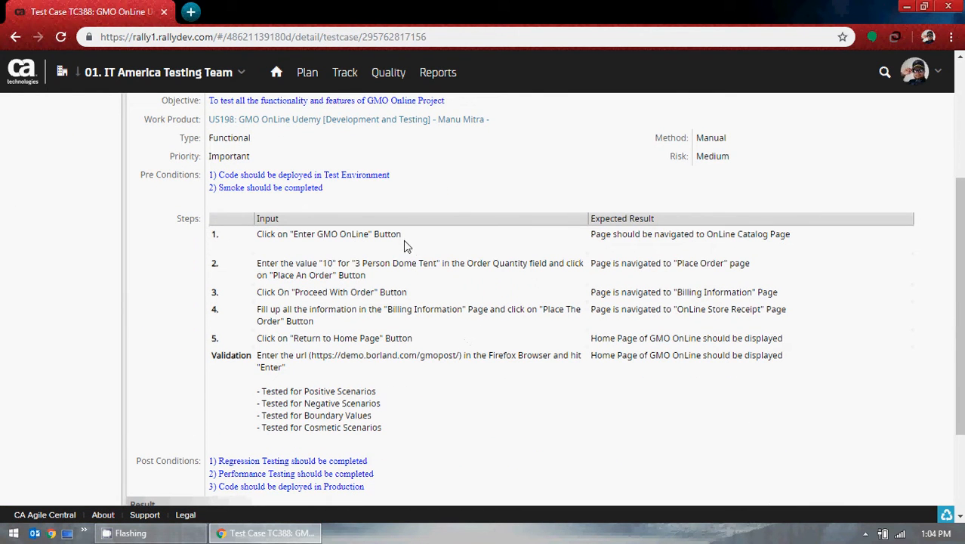
scroll(155, 428, "down", 2)
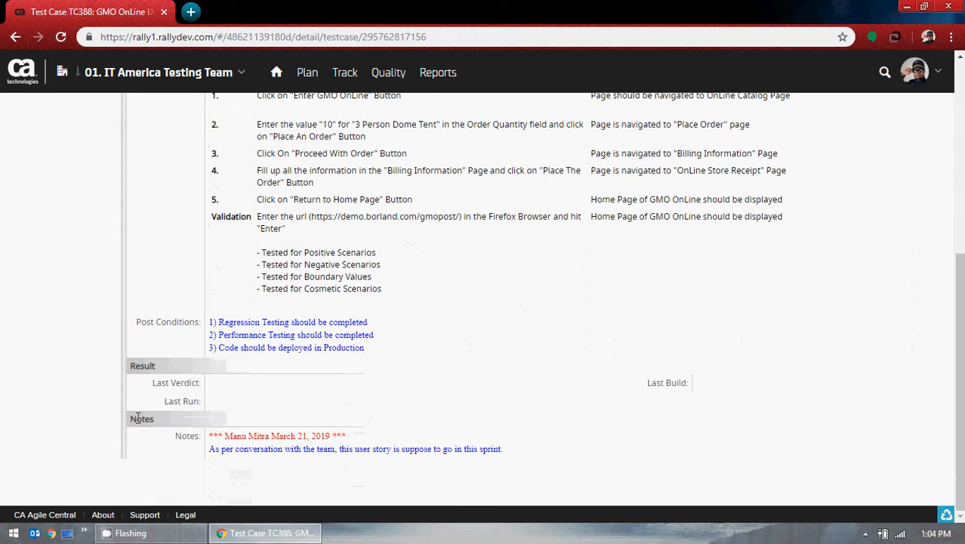
scroll(138, 417, "up", 1)
scroll(139, 413, "down", 1)
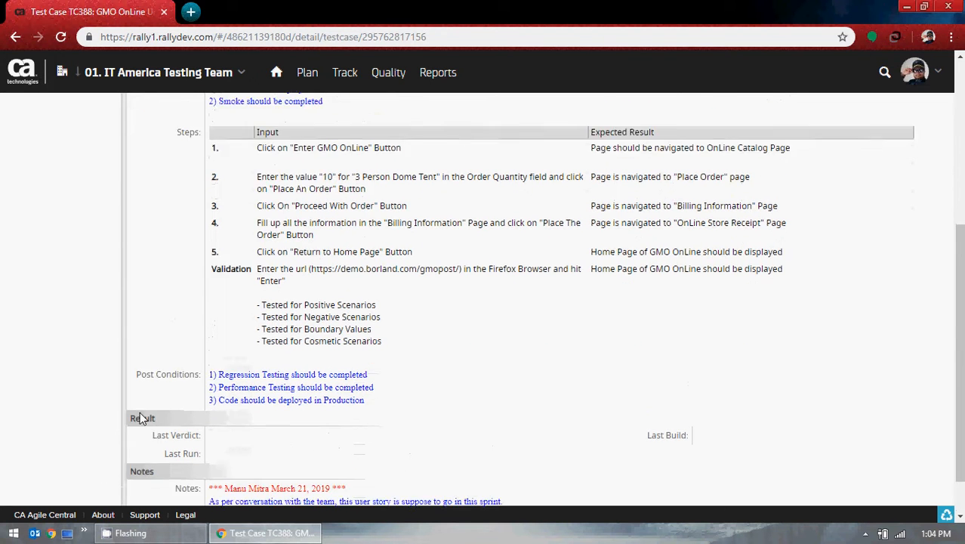
scroll(142, 417, "up", 5)
scroll(142, 418, "down", 2)
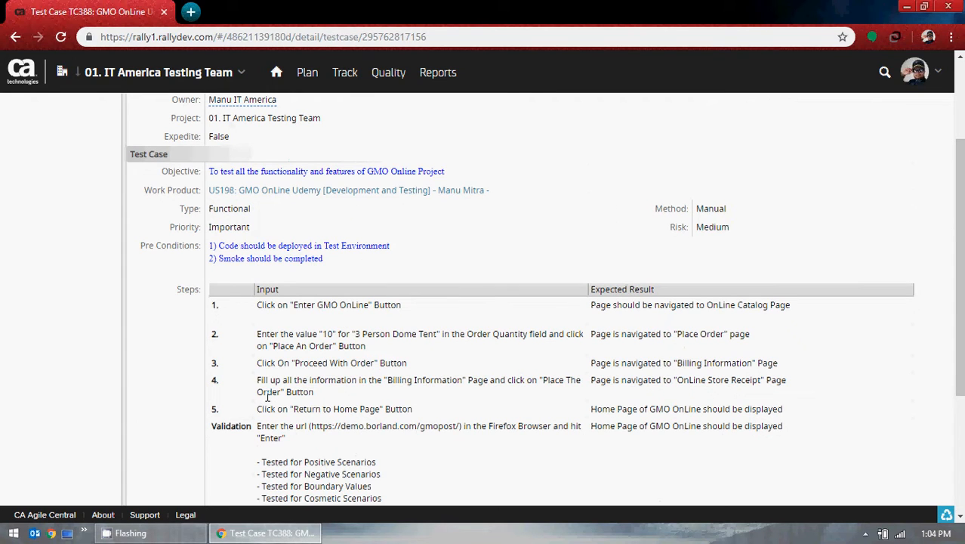
left_click_drag(725, 206, 697, 204)
scroll(226, 372, "down", 1)
scroll(142, 370, "down", 1)
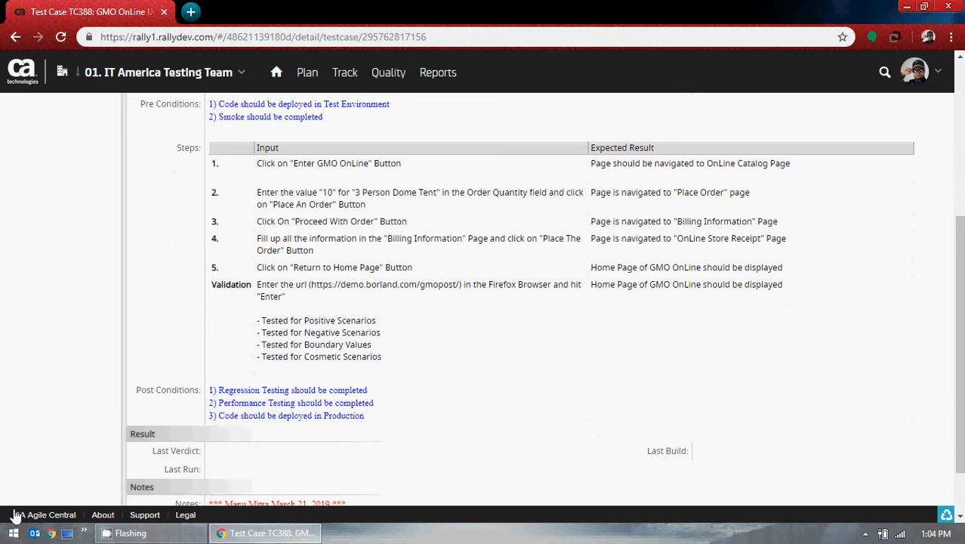
key("ctrl+n")
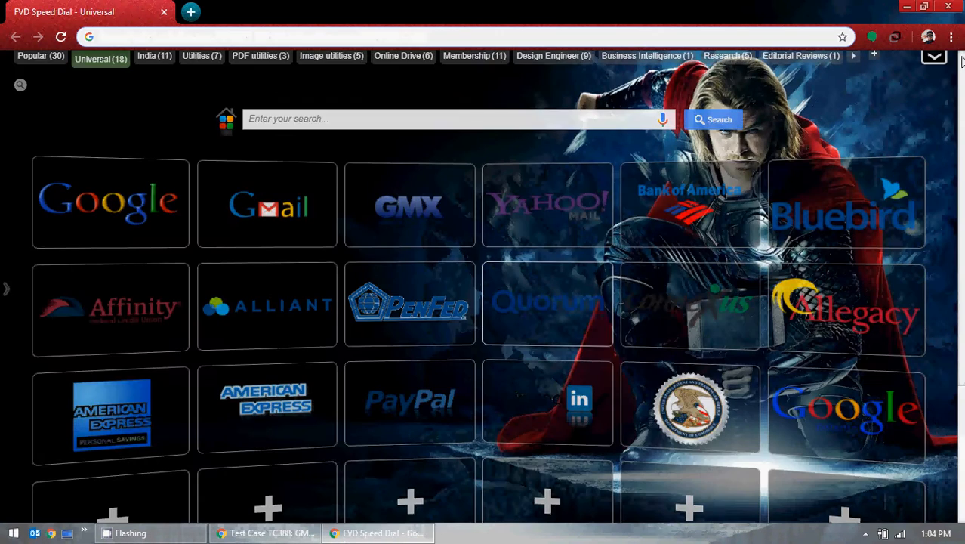
key("alt+Tab")
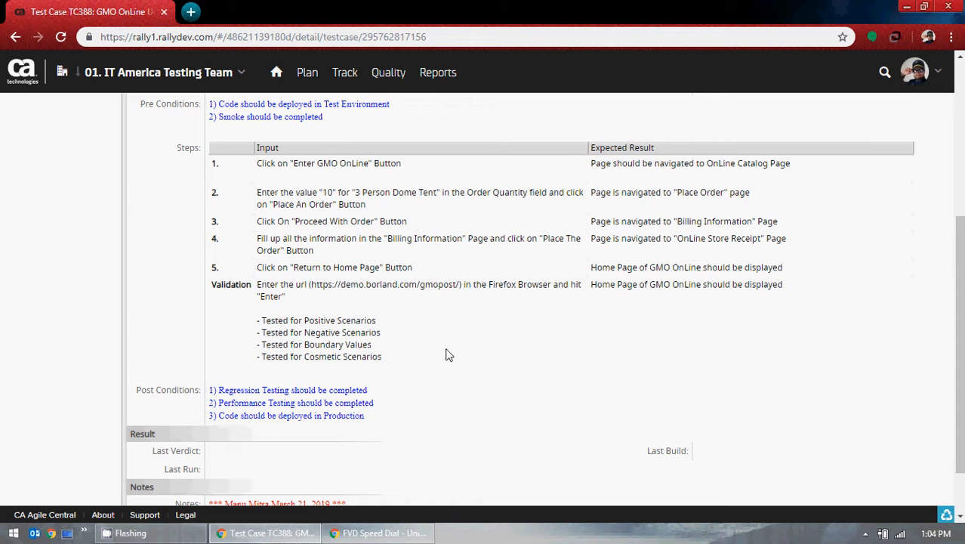
left_click(378, 532)
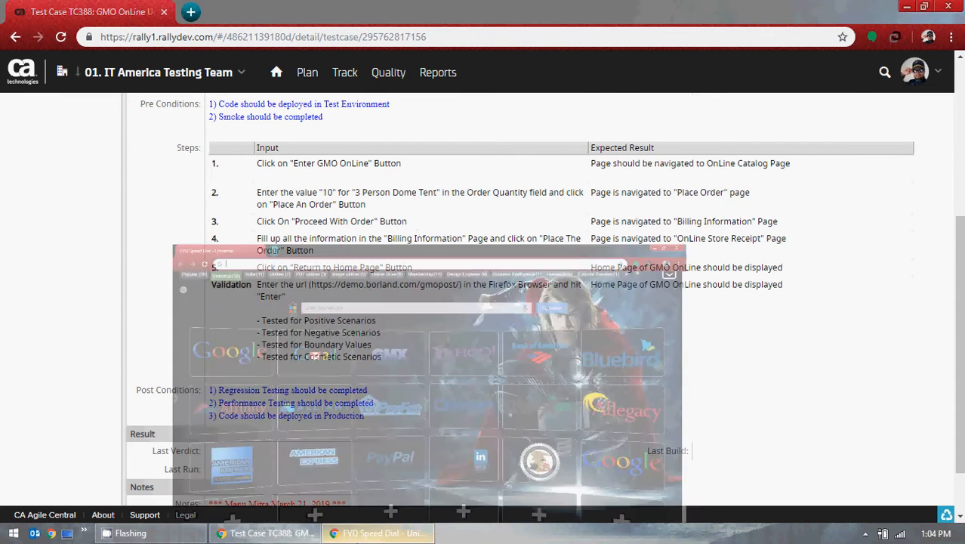
left_click(378, 532)
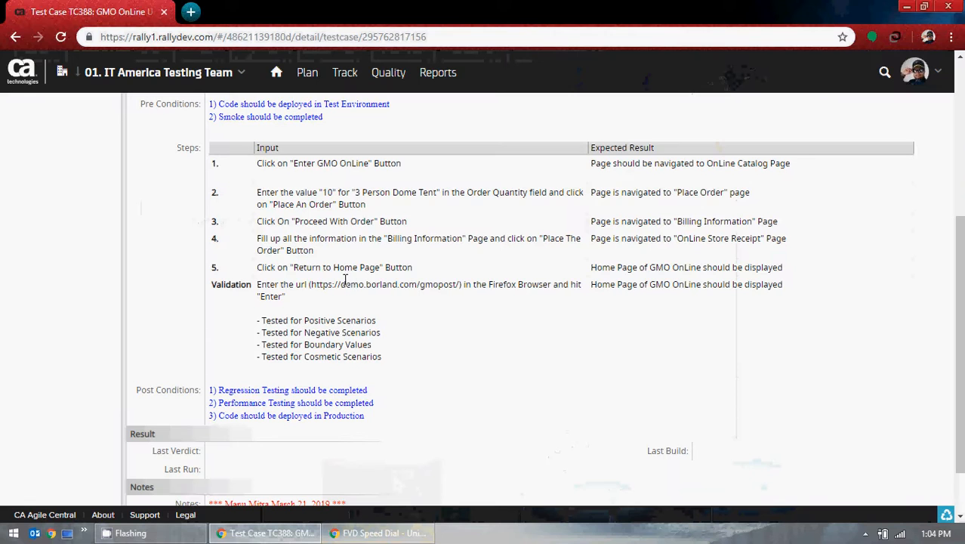
left_click_drag(311, 284, 460, 288)
key("ctrl+c")
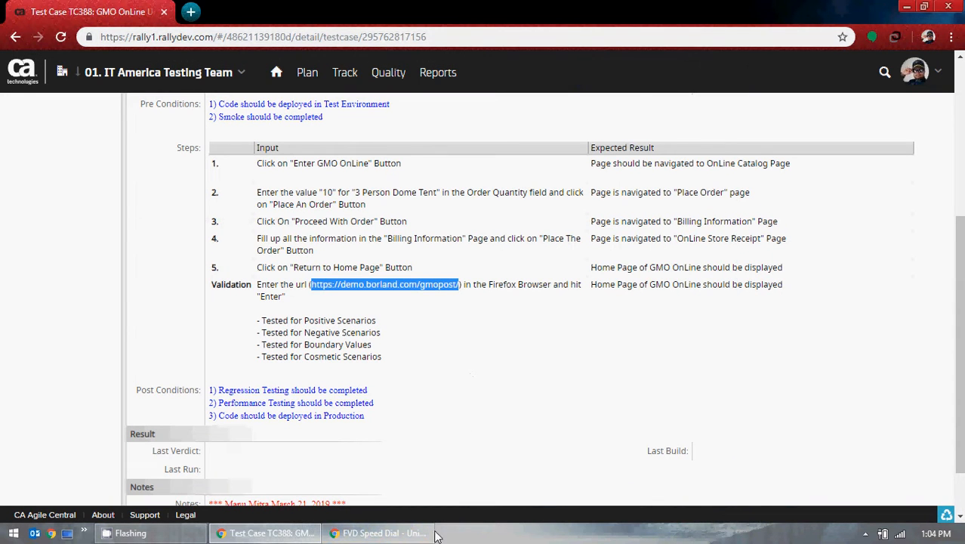
key("alt+Tab")
key("ctrl+v")
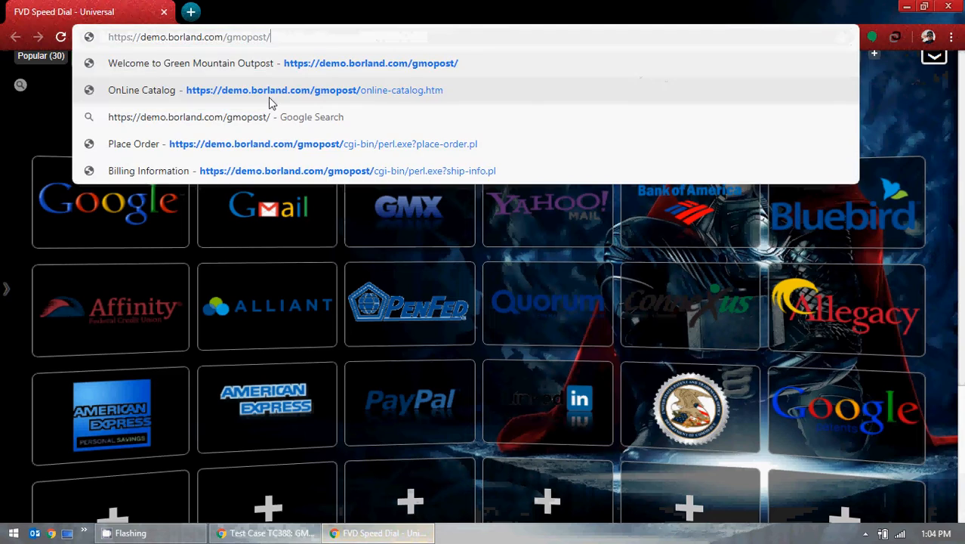
key("Return")
Step: Check the test case's first step and enter the OnLine Catalog from the GMO OnLine home page
left_click(907, 6)
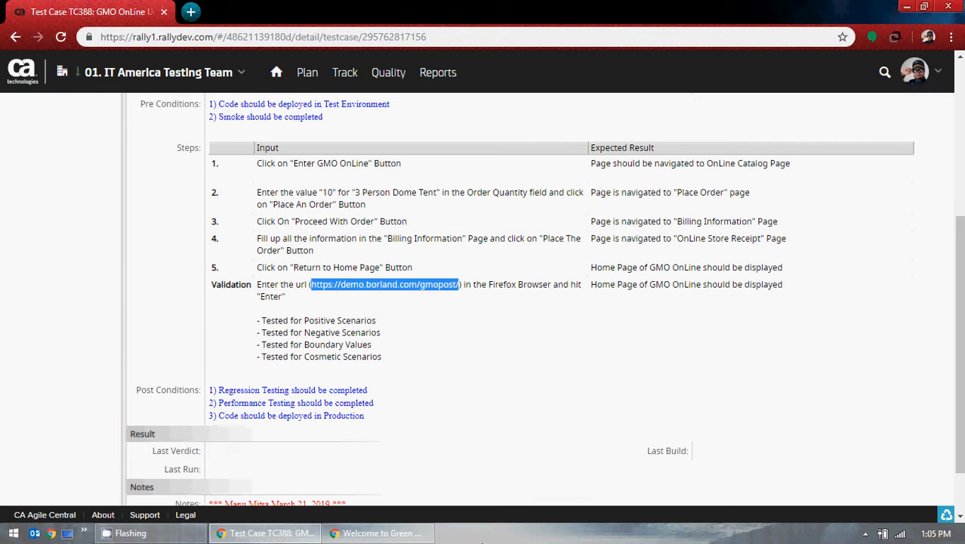
key("alt+Tab")
left_click(433, 313)
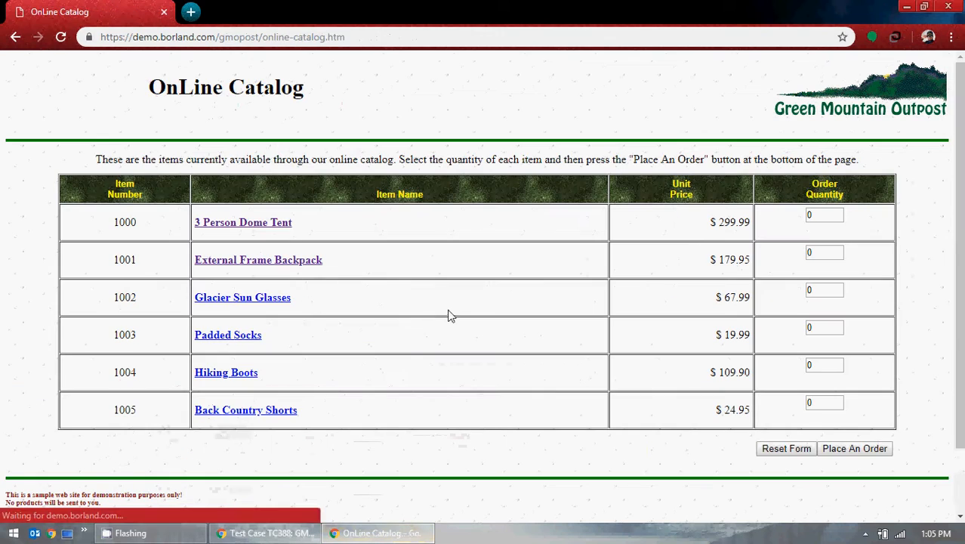
Step: Set the 3 Person Dome Tent order quantity to 10 and go through the quantity fields of the other catalog items
left_click_drag(809, 216, 837, 214)
type("10")
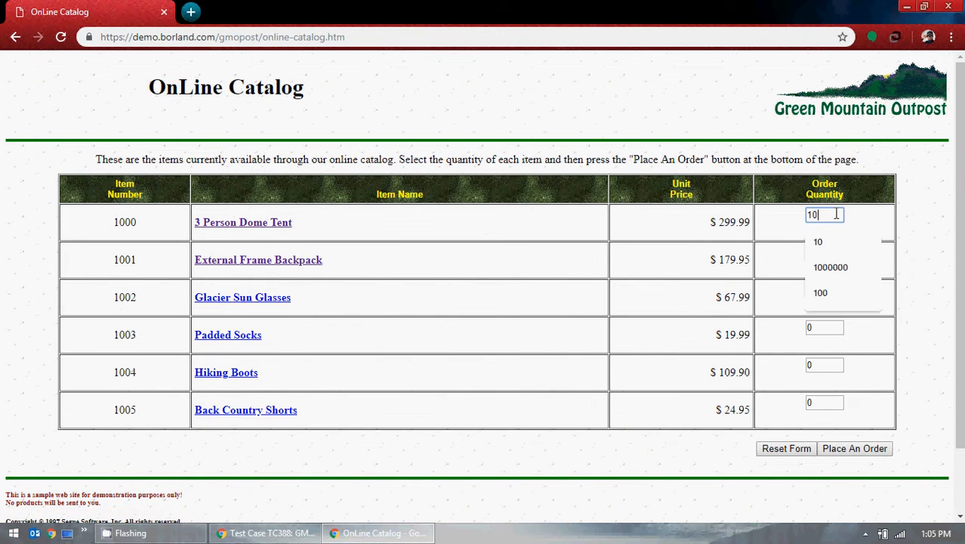
left_click(551, 268)
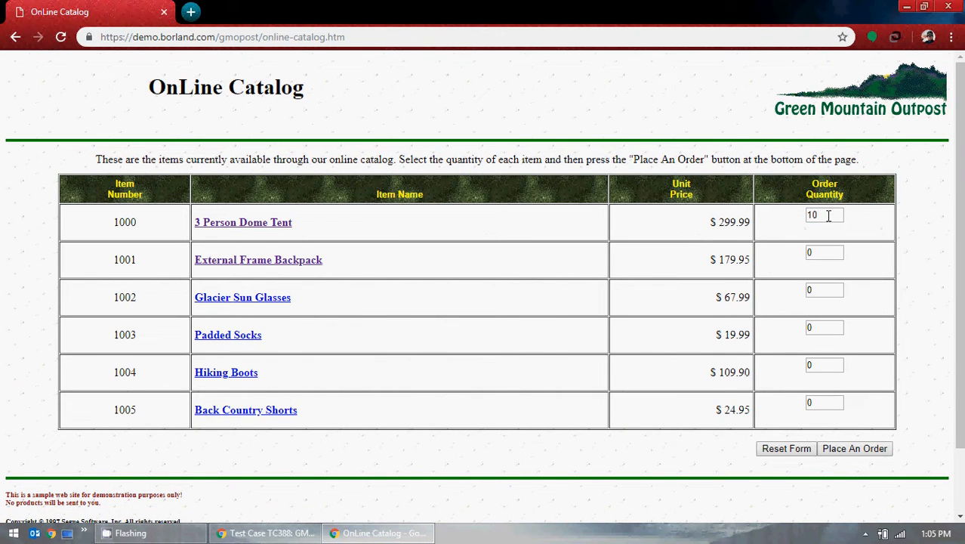
left_click(826, 256)
left_click(822, 290)
left_click(828, 327)
left_click(825, 377)
left_click(820, 403)
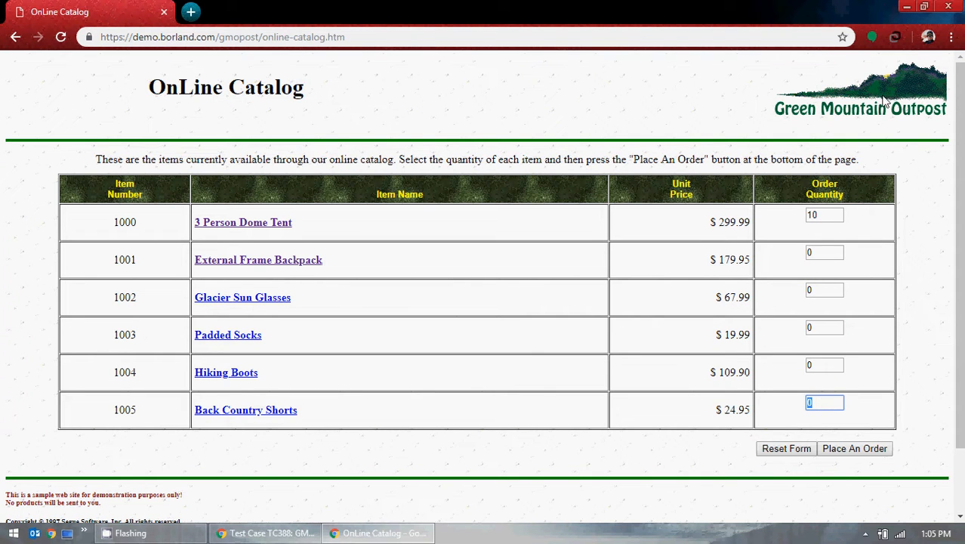
Step: Compare the OnLine Catalog page with the steps and expected results of test case TC388, and return to the catalog
left_click(906, 6)
left_click(425, 210)
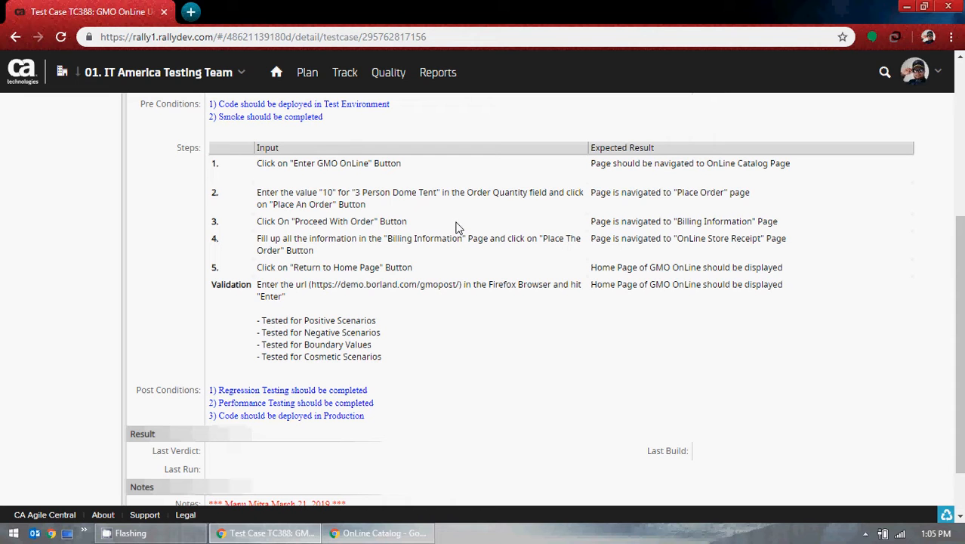
key("alt+Tab")
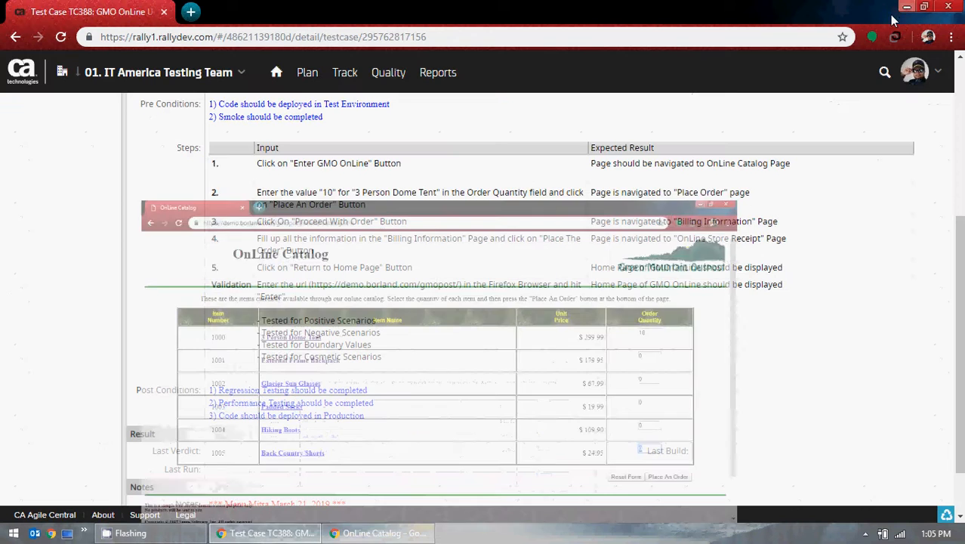
key("alt+Tab")
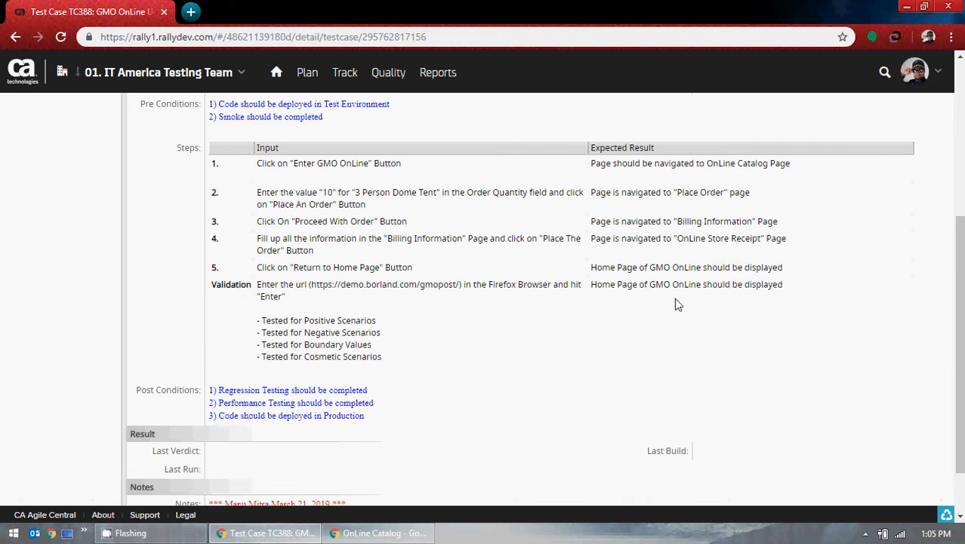
left_click(399, 539)
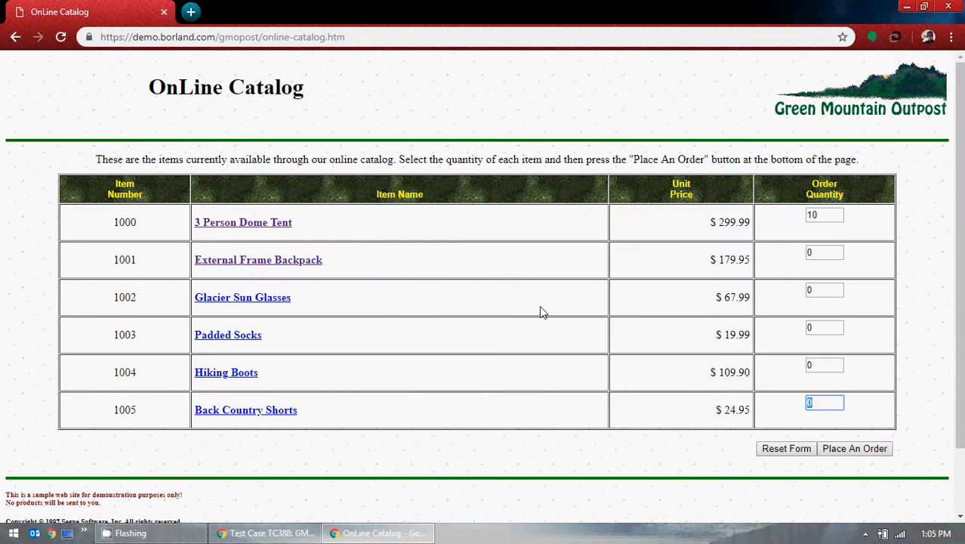
Step: Check the suggested order quantities for the 3 Person Dome Tent and open its product details page
left_click(822, 216)
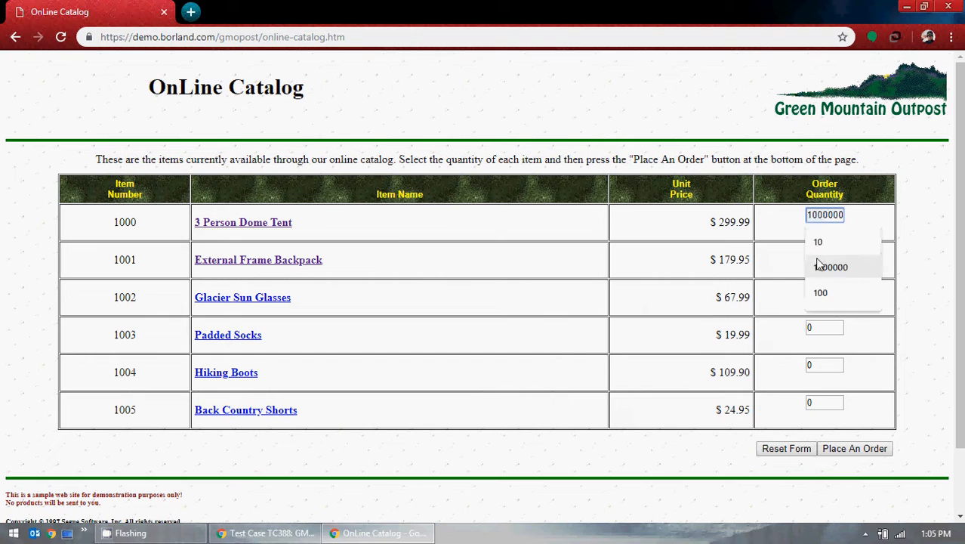
left_click(251, 225)
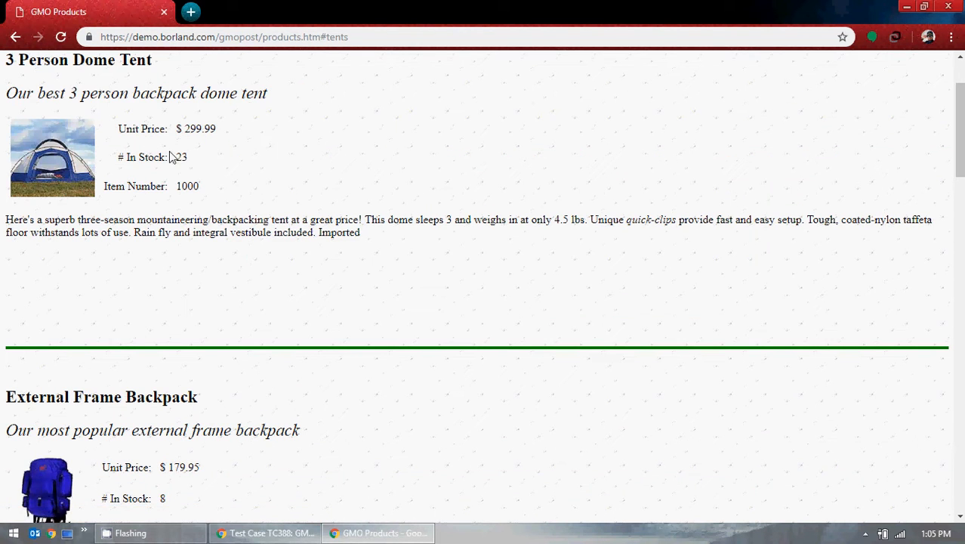
Step: Look through the product descriptions on the GMO Products page down to the Back Country Shorts
scroll(254, 242, "down", 15)
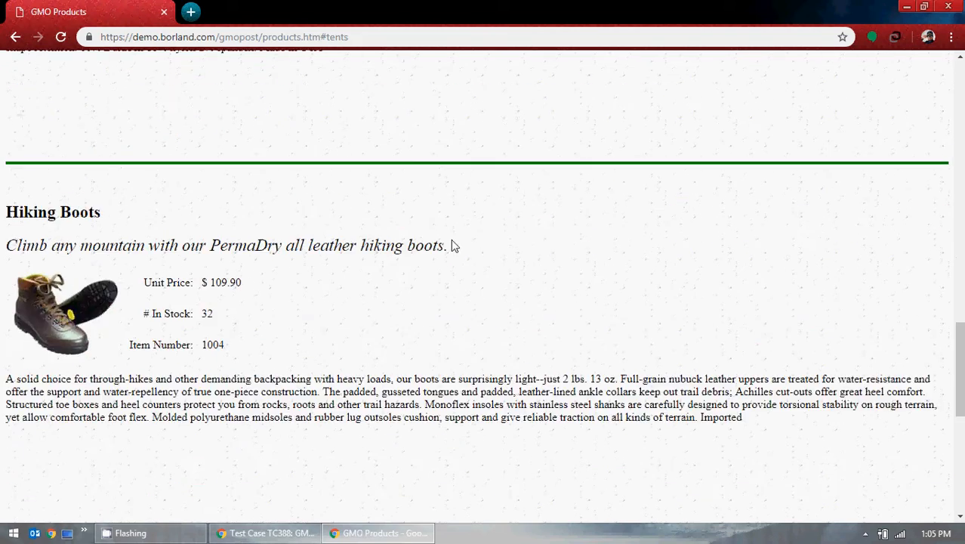
scroll(451, 245, "down", 5)
left_click(391, 35)
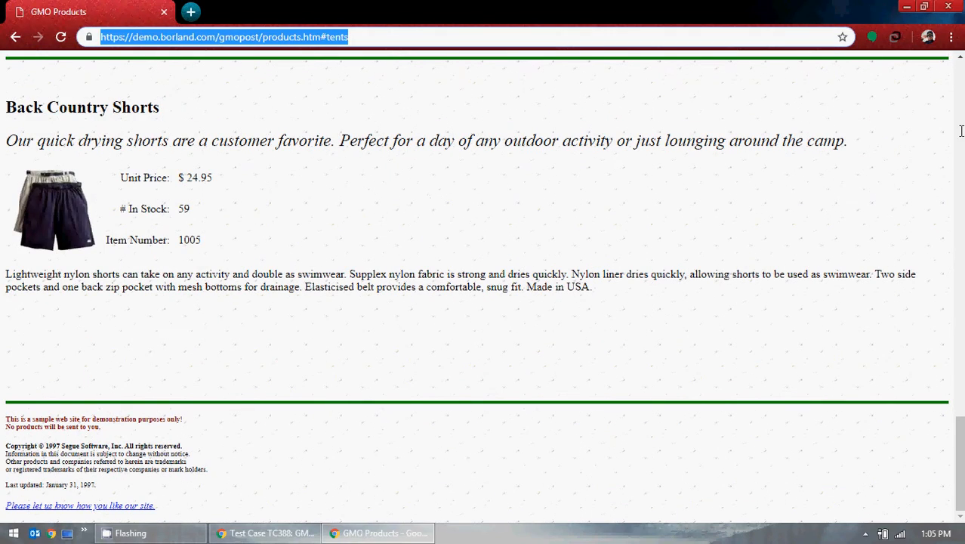
Step: Switch to CA Agile Central and review the objective, pre-conditions, steps and expected results of test case TC388
left_click(907, 6)
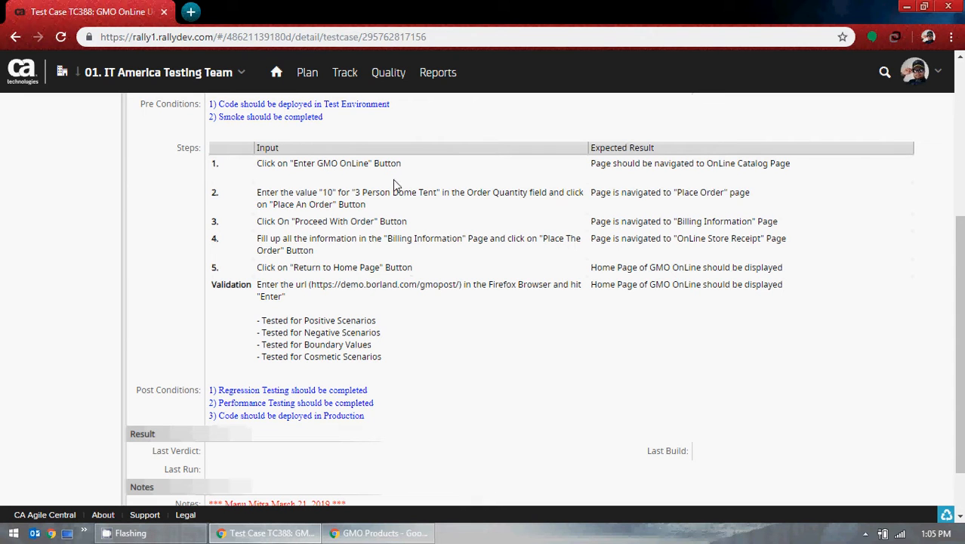
scroll(374, 250, "up", 2)
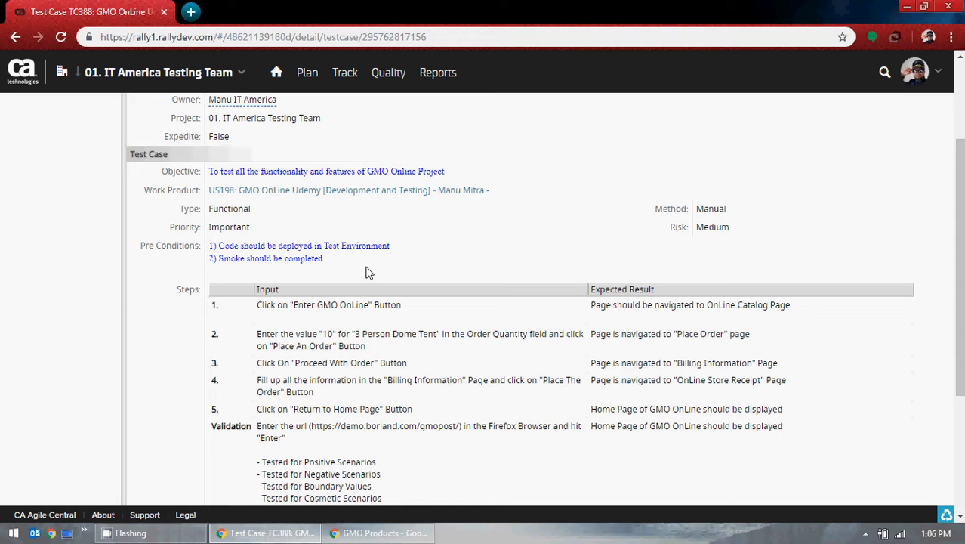
scroll(368, 271, "down", 1)
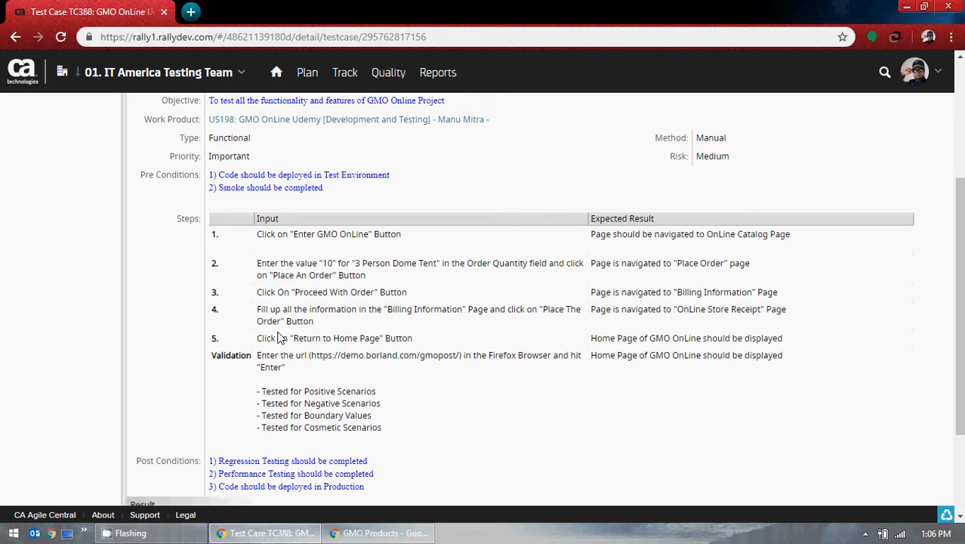
Step: Switch to the GMO OnLine site and return from the product details to the OnLine Catalog
left_click(363, 532)
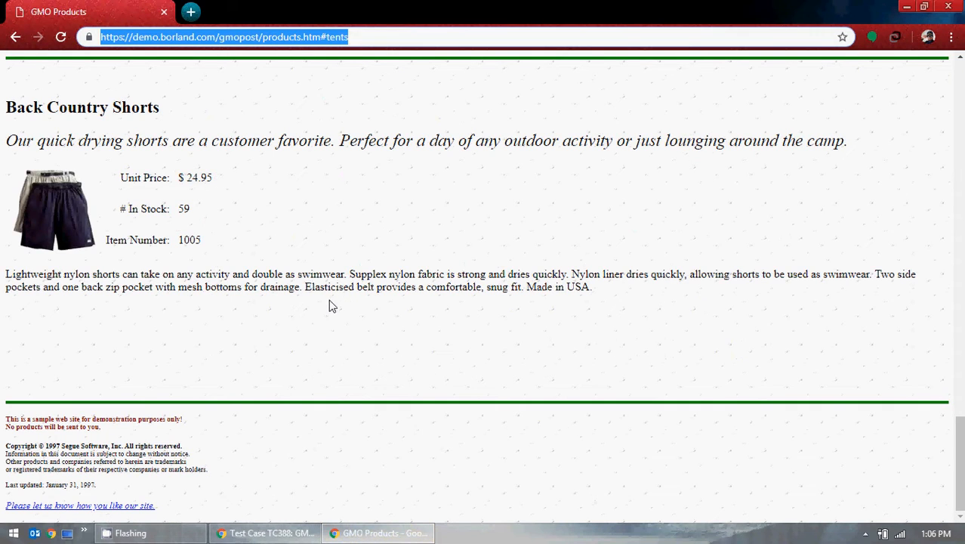
scroll(378, 320, "up", 10)
left_click(15, 36)
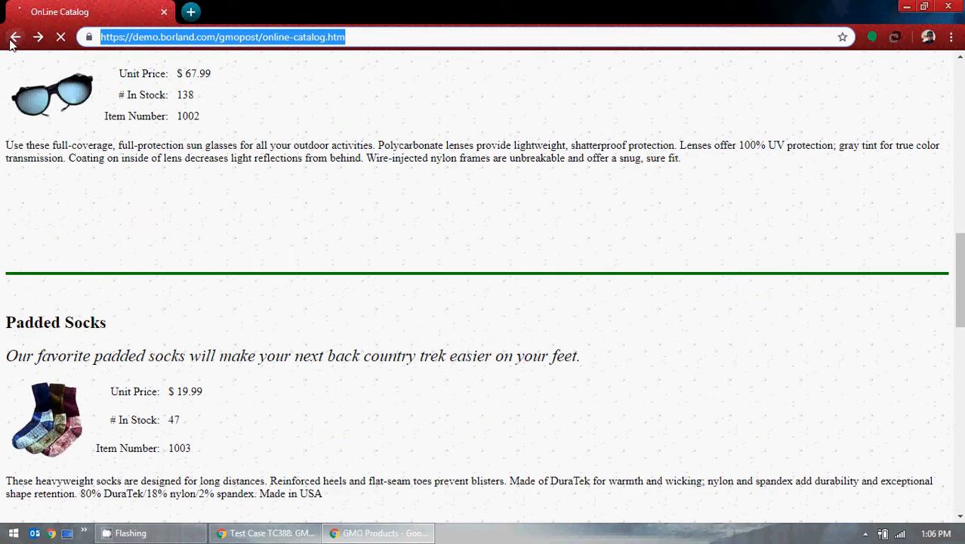
Step: Compare the steps of test case TC388 with the OnLine Catalog's order quantities, checking the Back Country Shorts quantity field
left_click(269, 532)
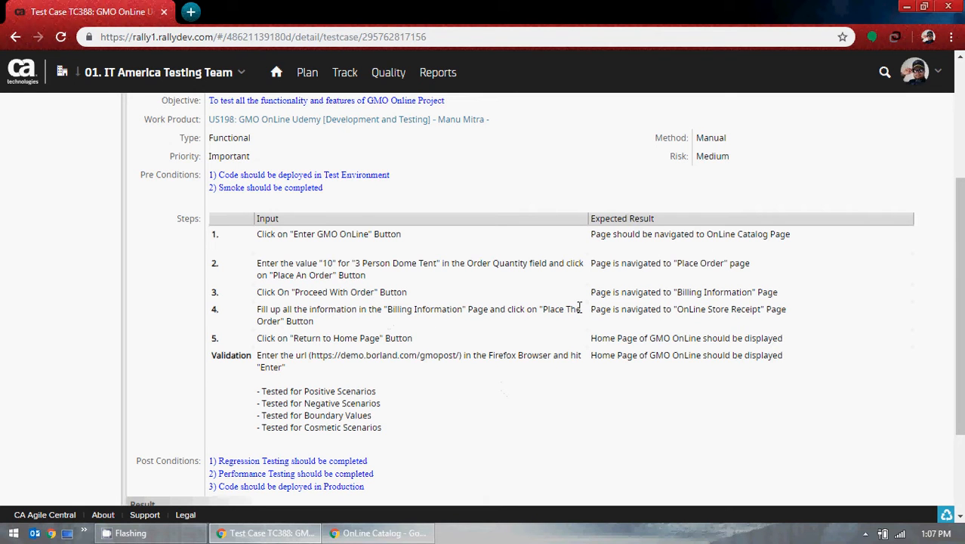
left_click(420, 534)
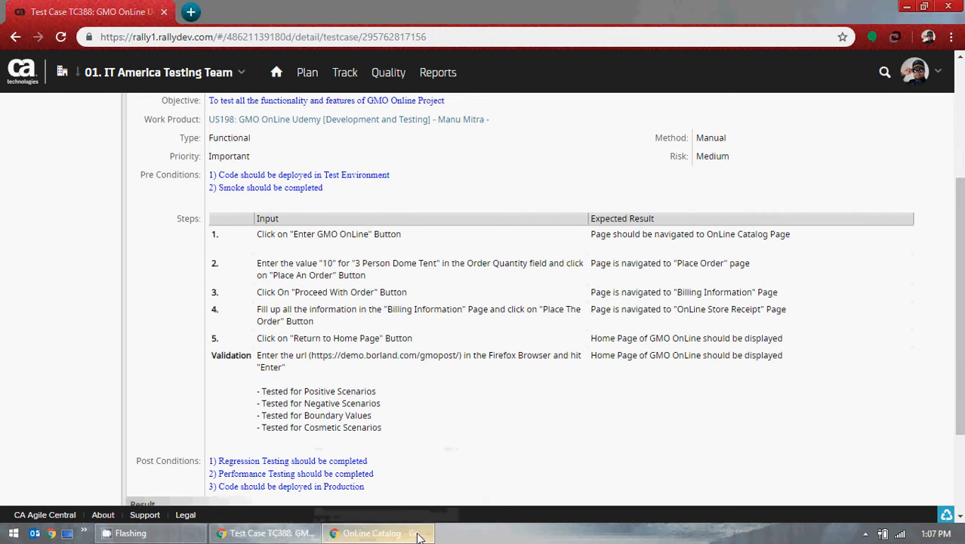
double_click(825, 401)
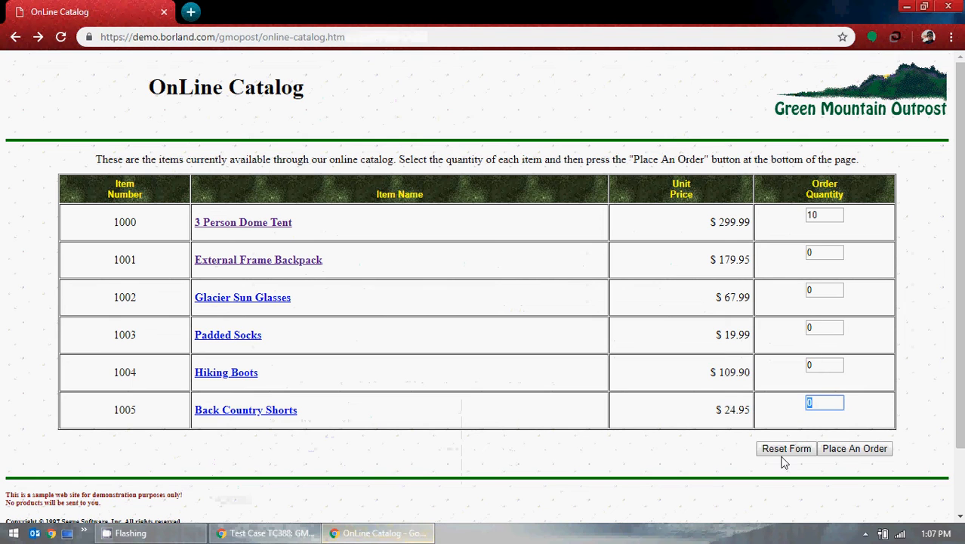
left_click(907, 6)
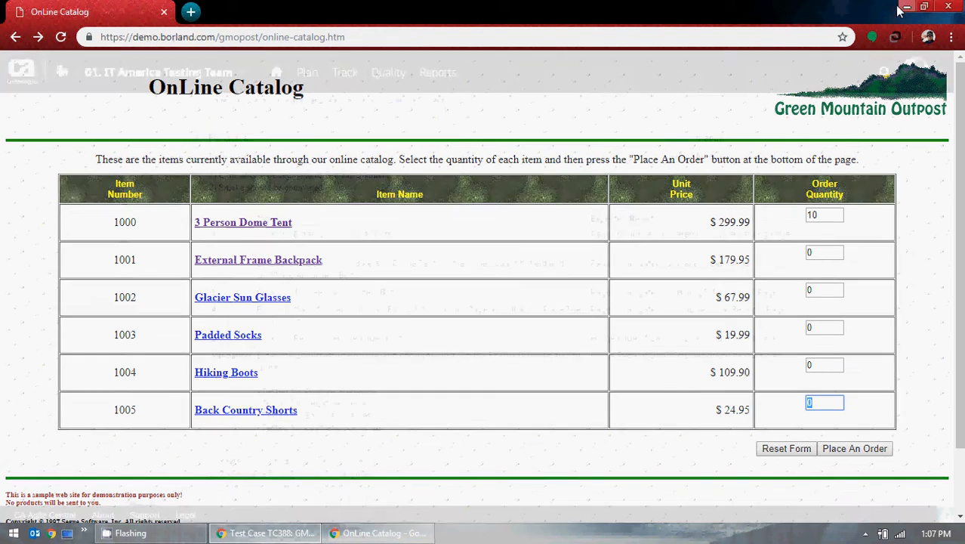
Step: Go back from test case TC388 to the test case list of user story US198
scroll(548, 354, "up", 3)
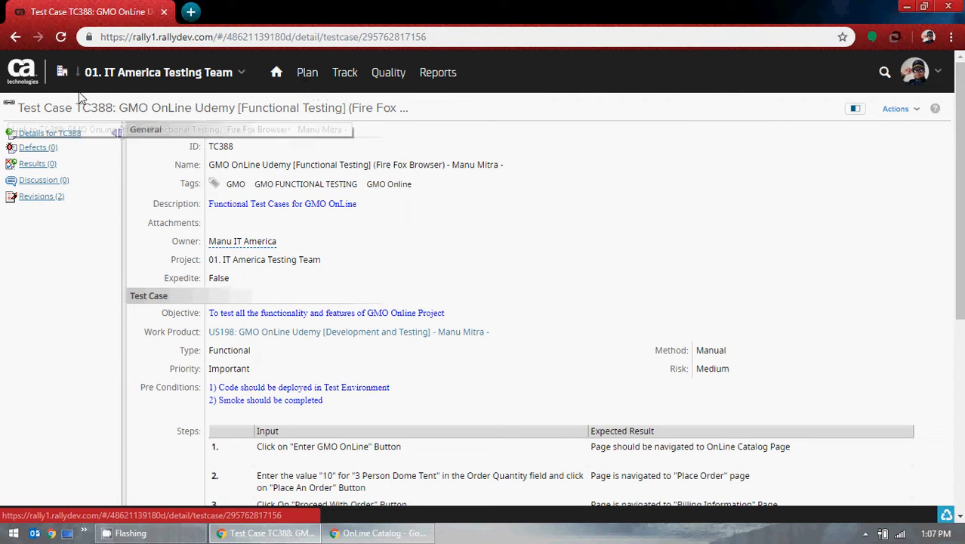
mouse_move(306, 73)
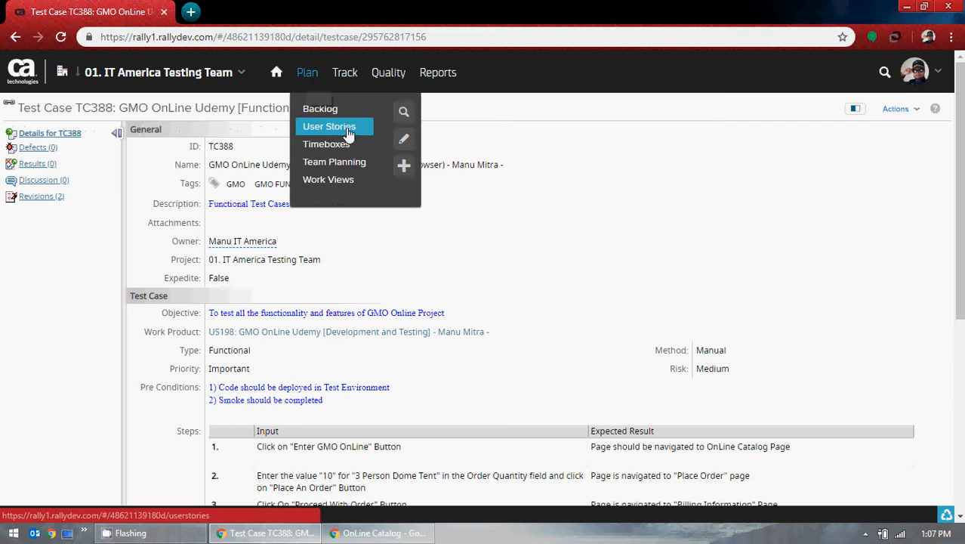
left_click(15, 37)
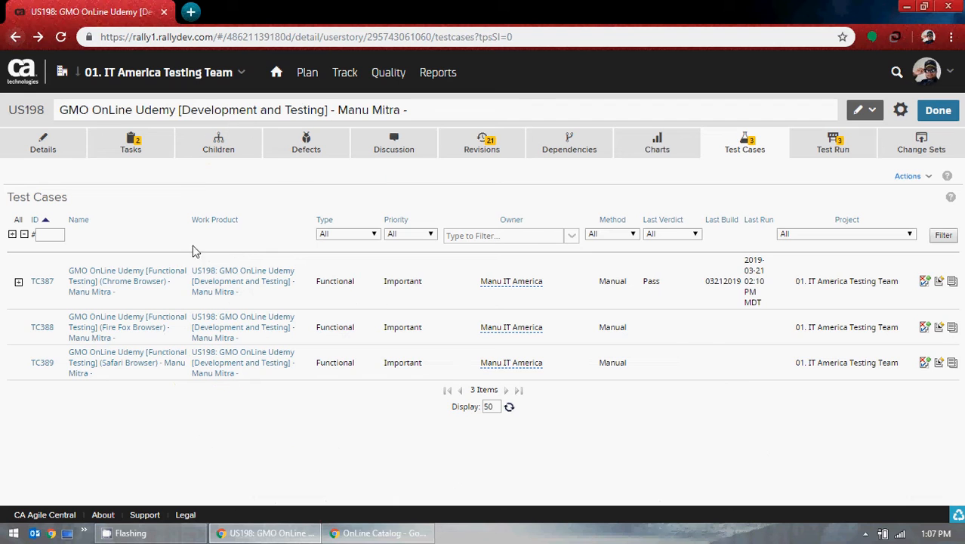
Step: Expand test case TC387, examine the details of its Chrome Browser result, and return to the test case list
left_click(19, 283)
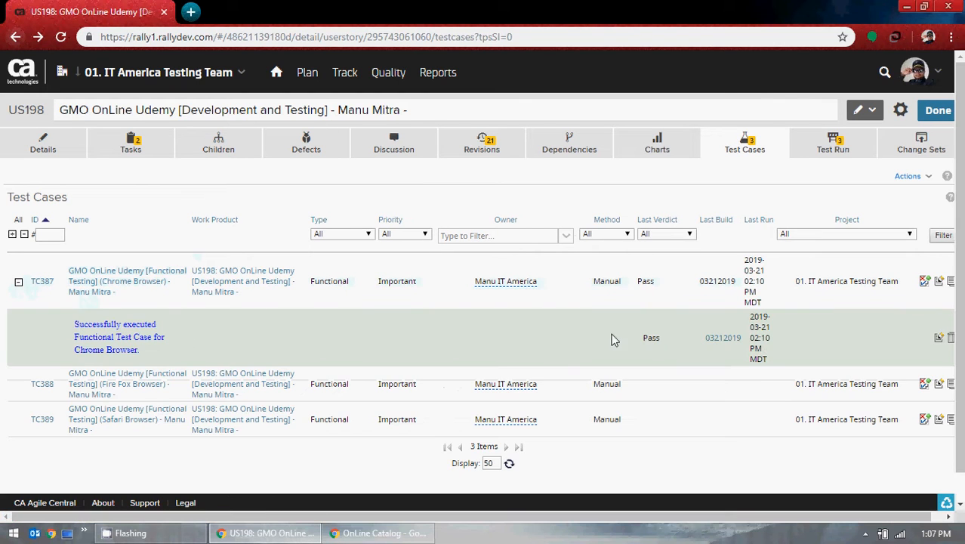
left_click(939, 339)
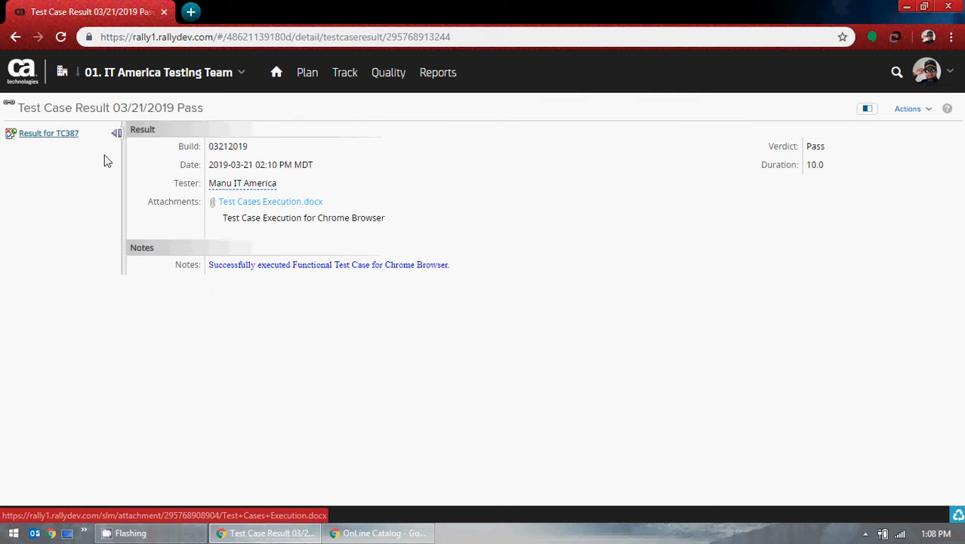
left_click(13, 36)
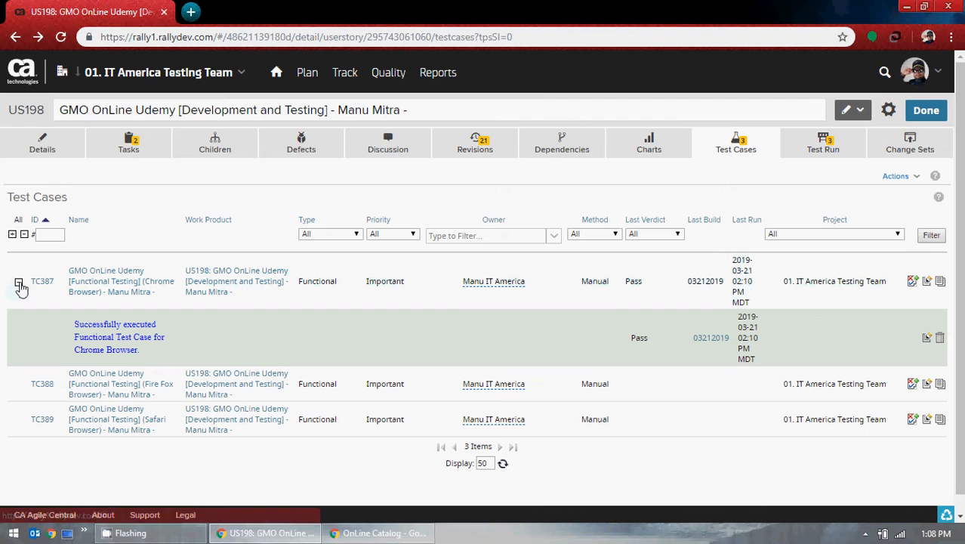
Step: Compare the GMO OnLine Catalog page with the test case list of user story US198
left_click(378, 533)
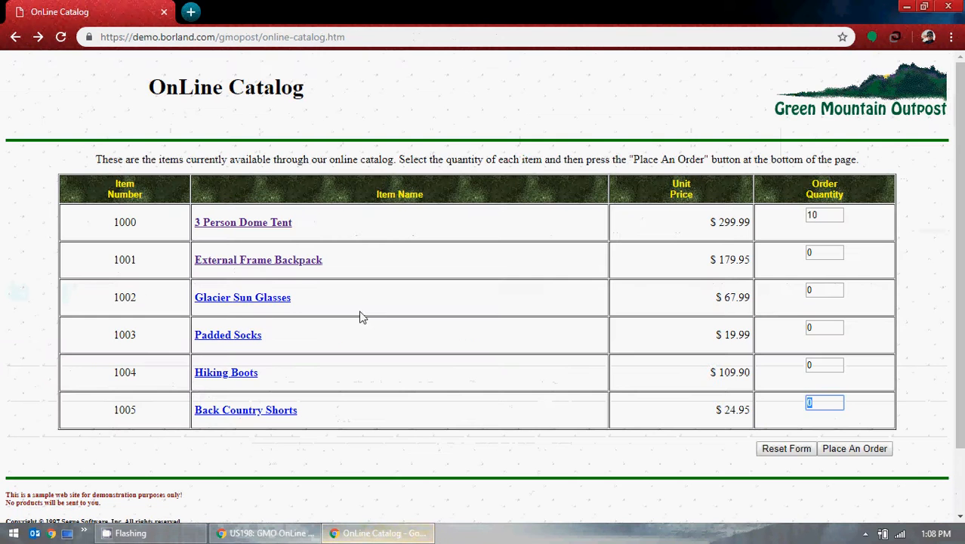
left_click(354, 536)
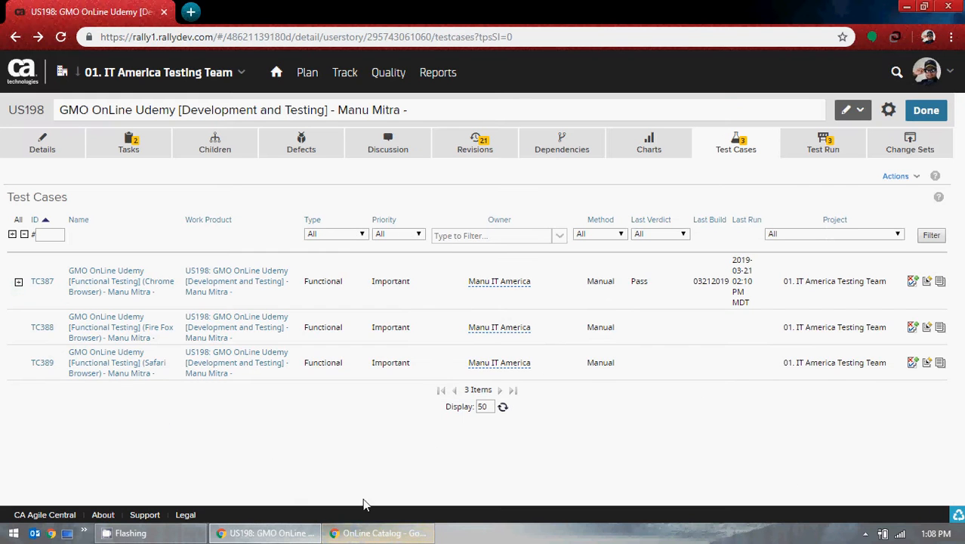
left_click(370, 533)
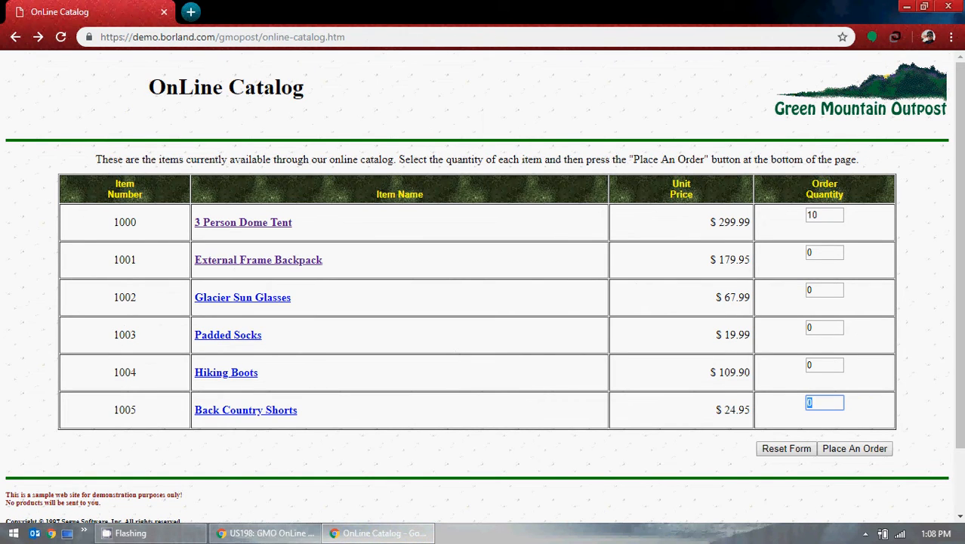
left_click(906, 6)
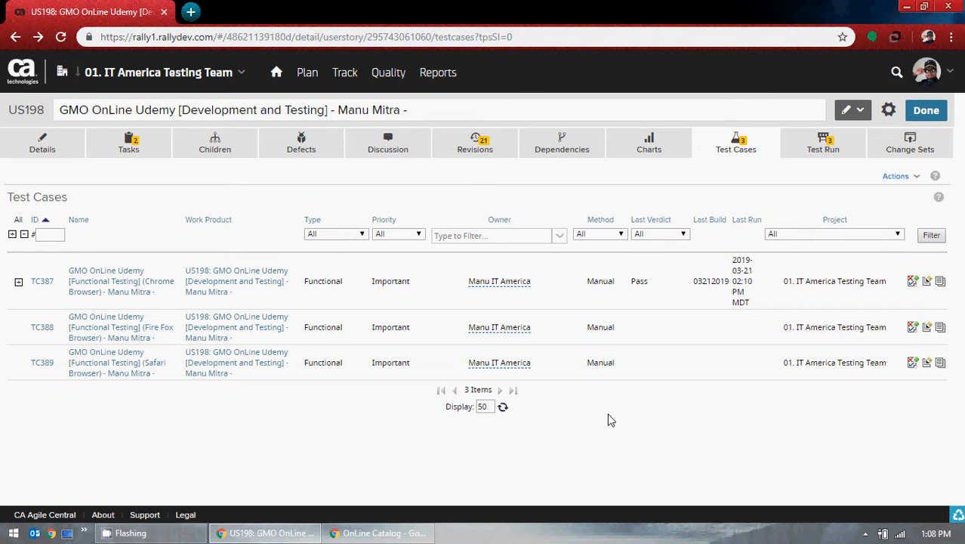
left_click(417, 535)
left_click(416, 535)
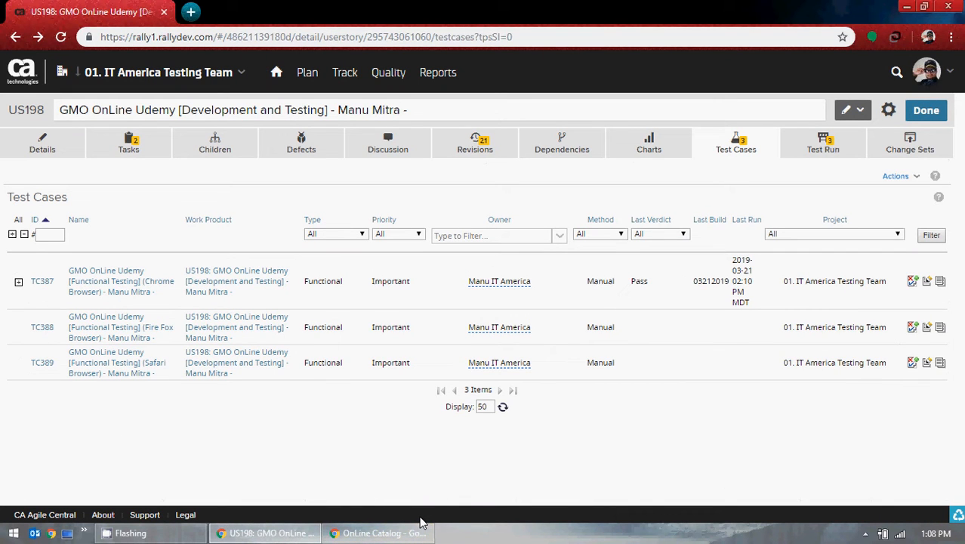
Step: Start a new test case result for TC388, check today's date, and set the build to 03222019
left_click(913, 330)
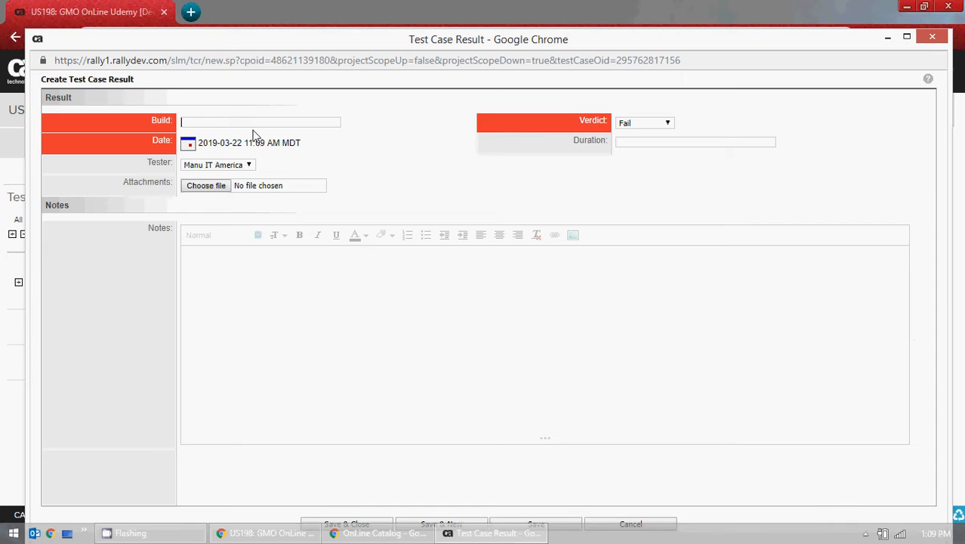
left_click(936, 534)
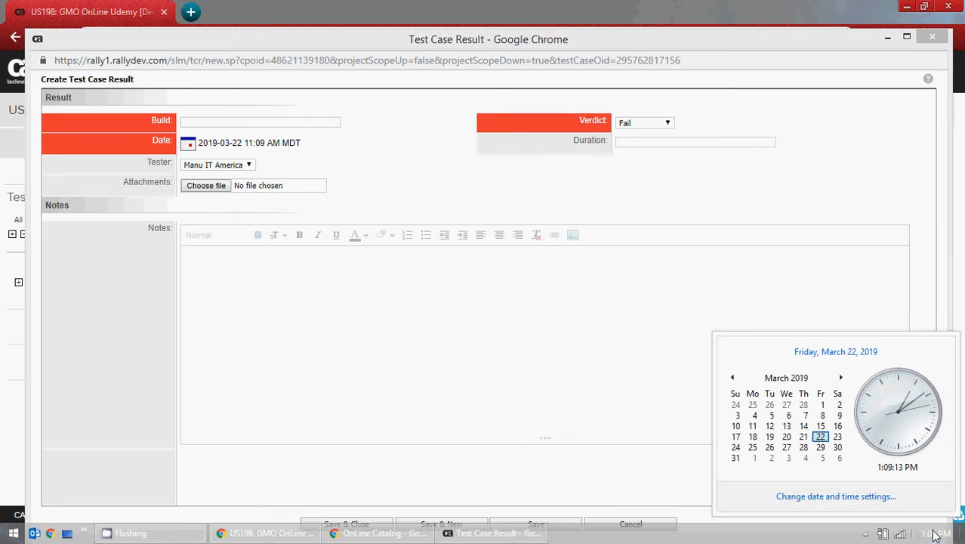
left_click(937, 534)
left_click(198, 123)
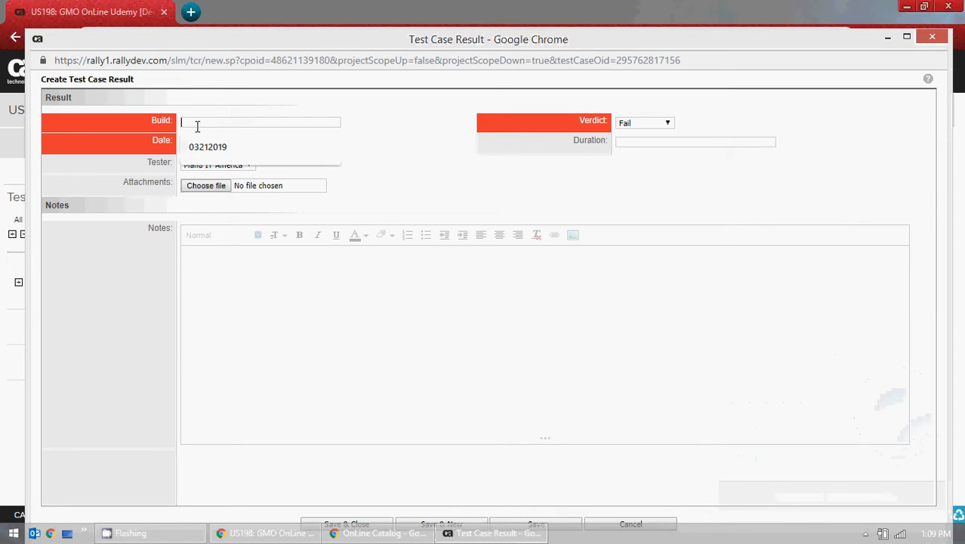
type("03")
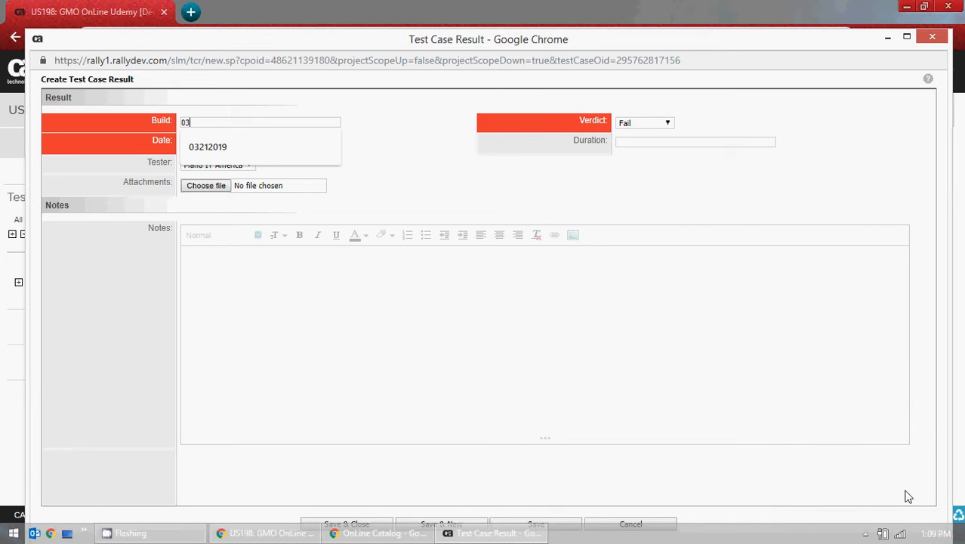
left_click(934, 534)
left_click(925, 539)
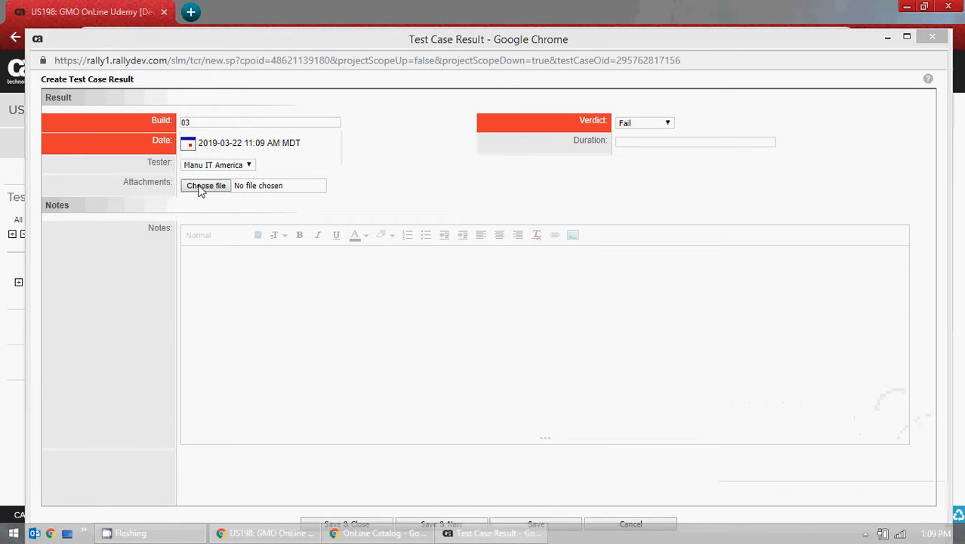
left_click(201, 123)
type("22")
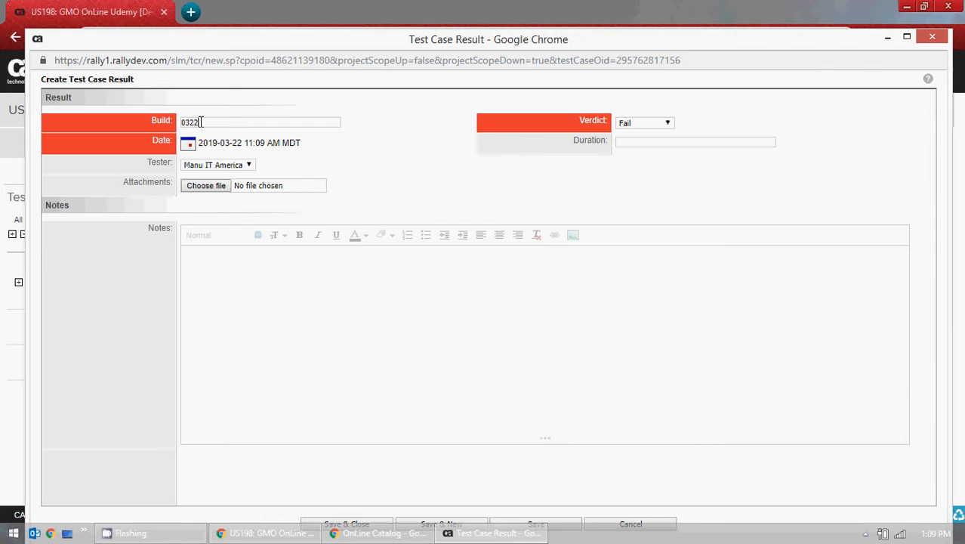
type("2019")
Step: Set the result's duration to 5 and enter the note "Test was failed and defect is opened."
left_click(624, 146)
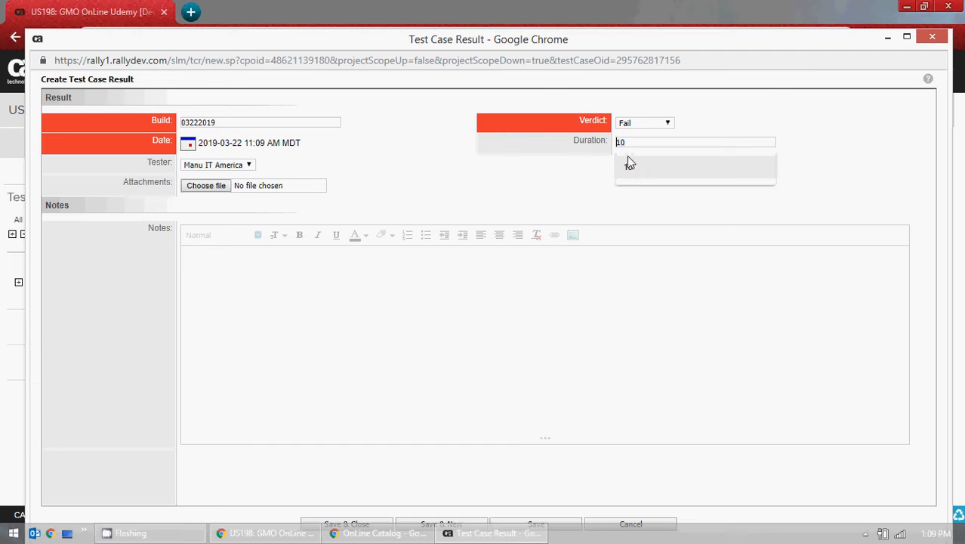
type("5")
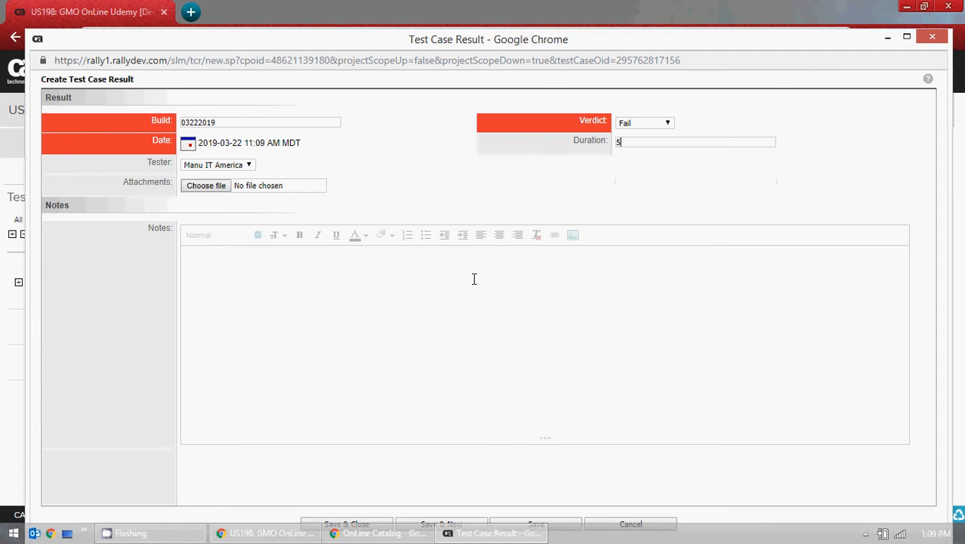
left_click(288, 315)
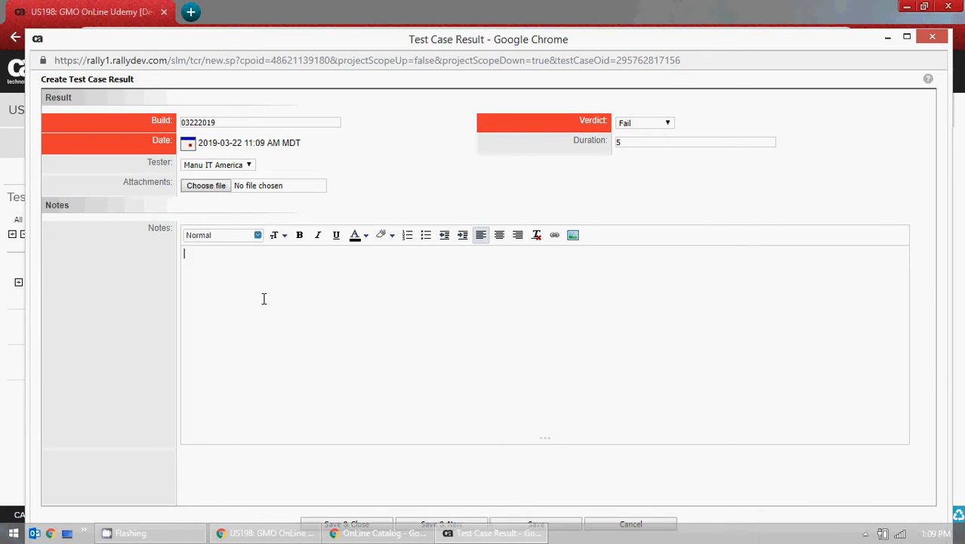
type("Test was failed and defect is")
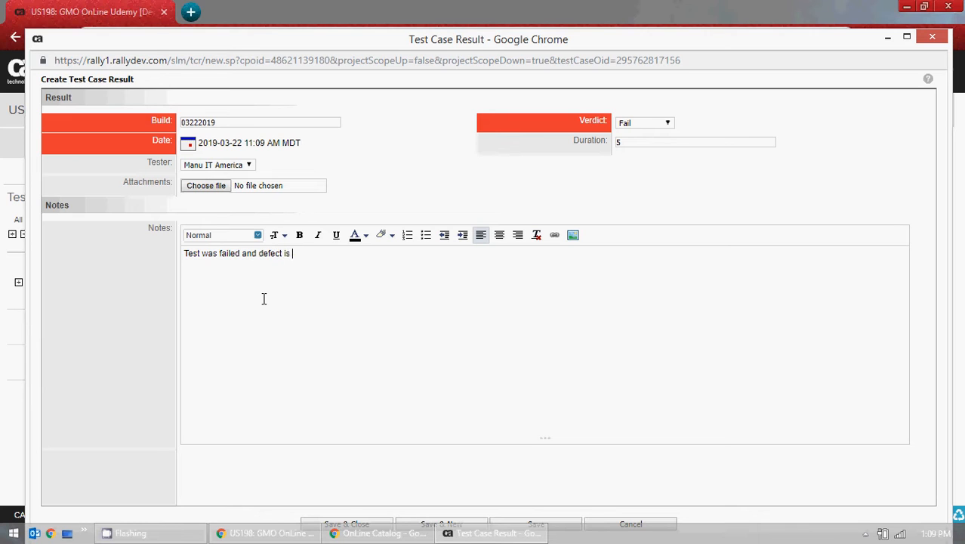
type("ened.")
Step: Format the whole note text in the Normal / serif font with blue text colour
left_click_drag(362, 262, 162, 266)
left_click(233, 240)
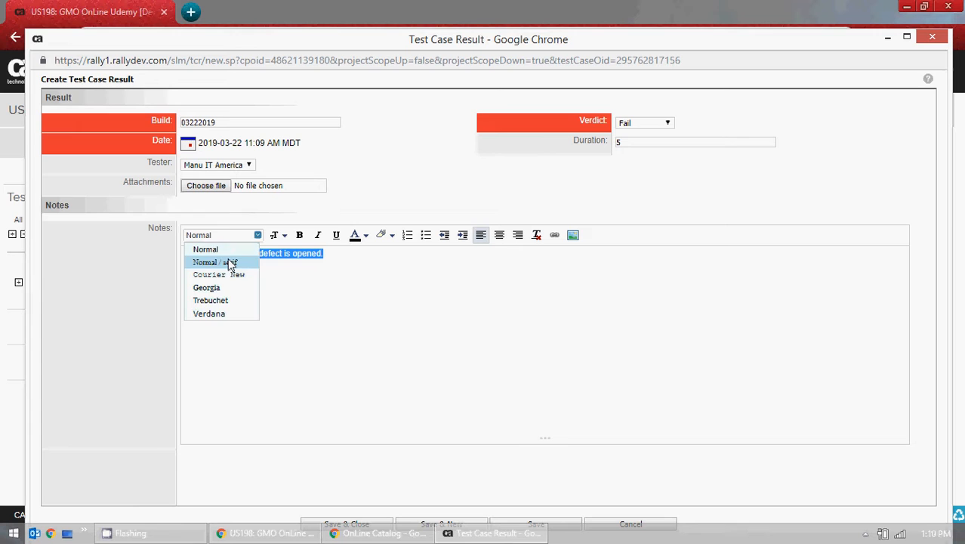
left_click(233, 262)
left_click(277, 237)
left_click(285, 263)
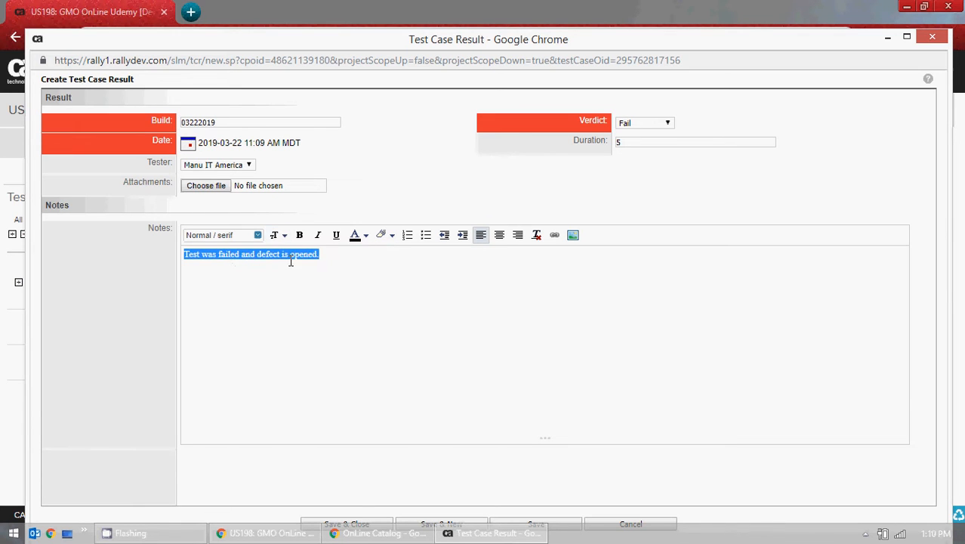
left_click(365, 235)
left_click(425, 272)
left_click(351, 259)
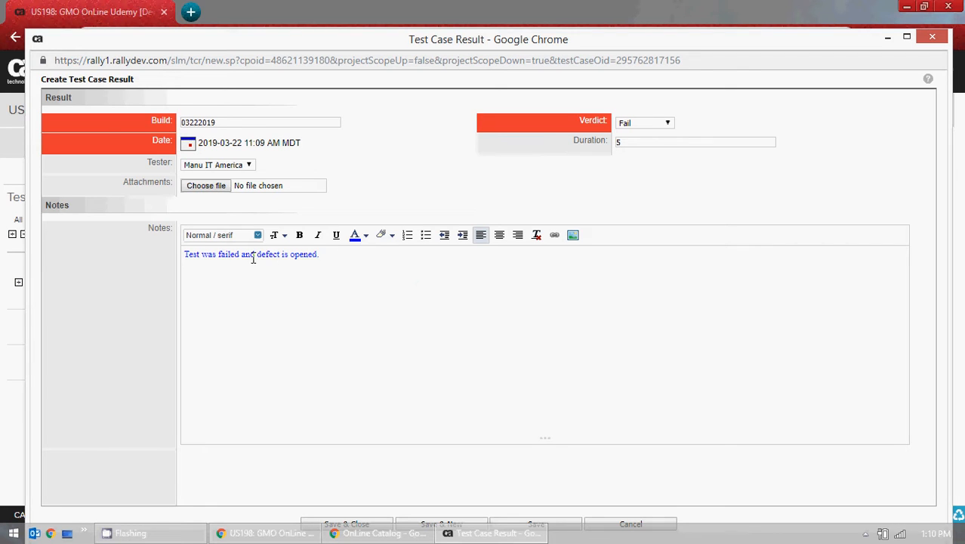
Step: Reword the note as "Test case was failed and defect is opened. Defect No:", and save and close the test case result
left_click(204, 256)
type("case ")
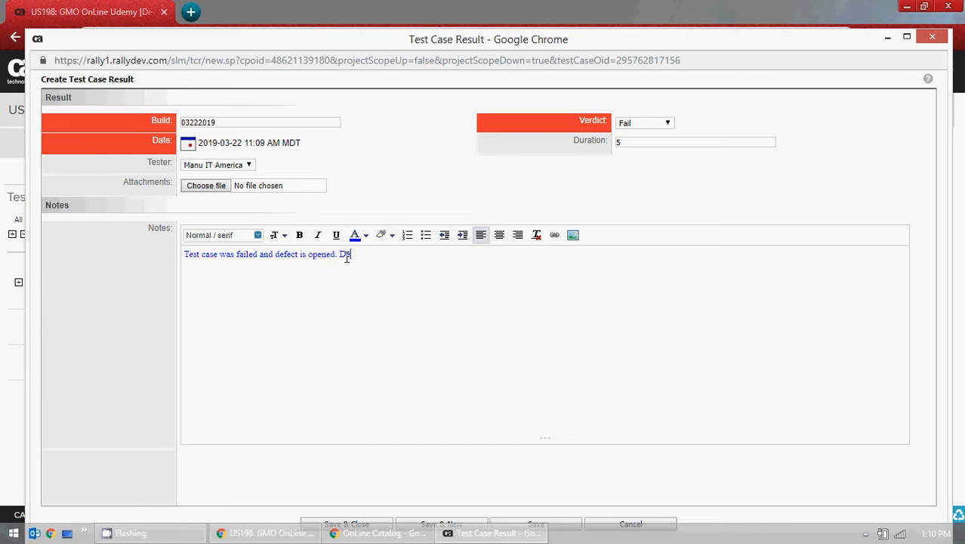
type("ct No:")
left_click(371, 524)
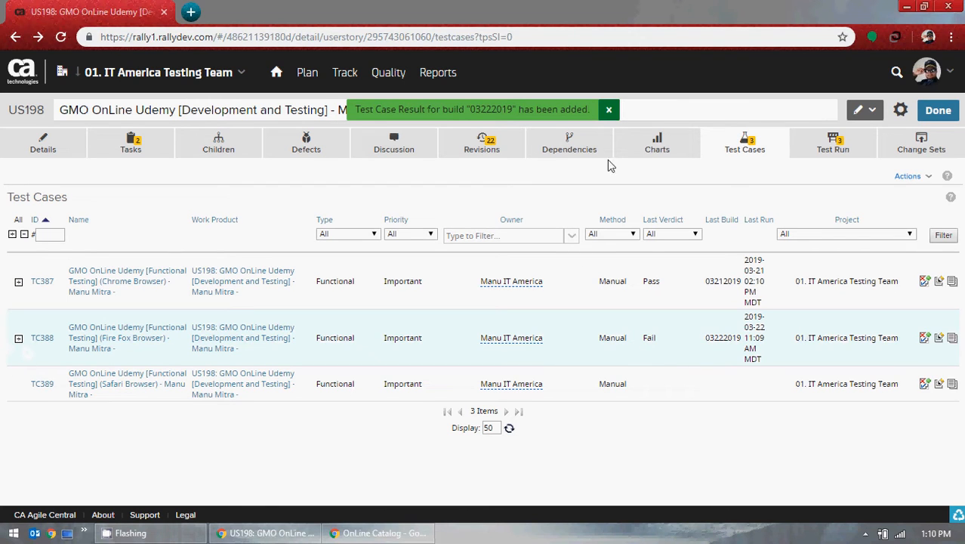
left_click(609, 111)
left_click(609, 111)
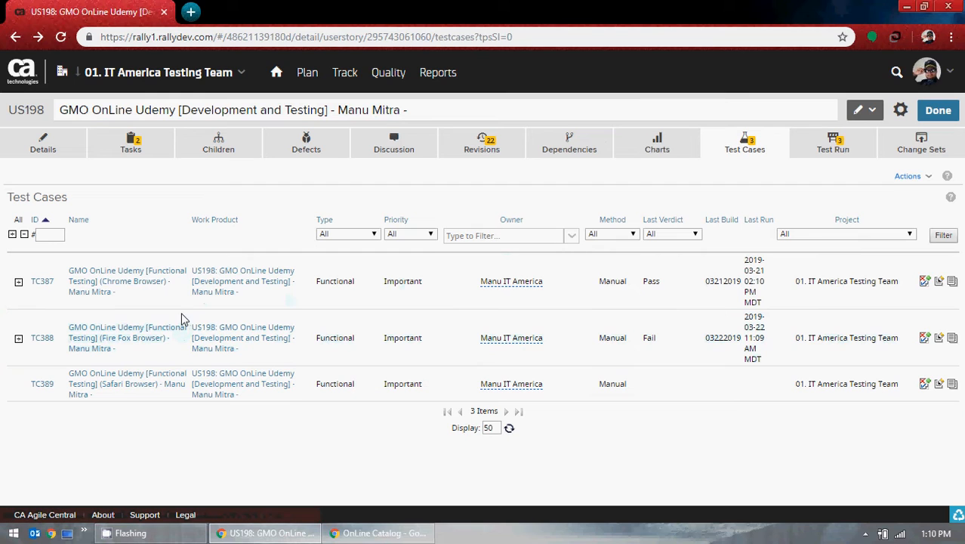
Step: Review TC388's recorded result and note, and compare its last verdict with that of TC387
left_click(19, 341)
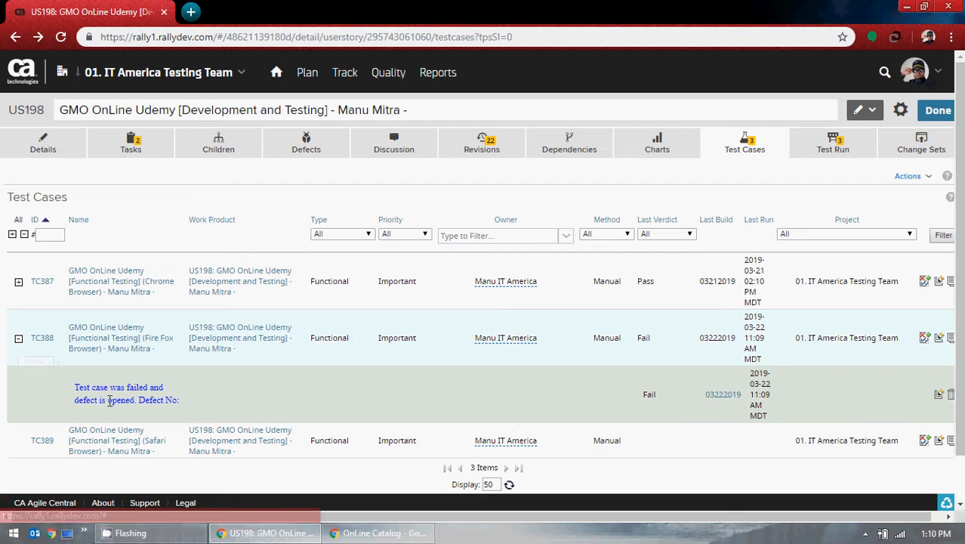
left_click(20, 342)
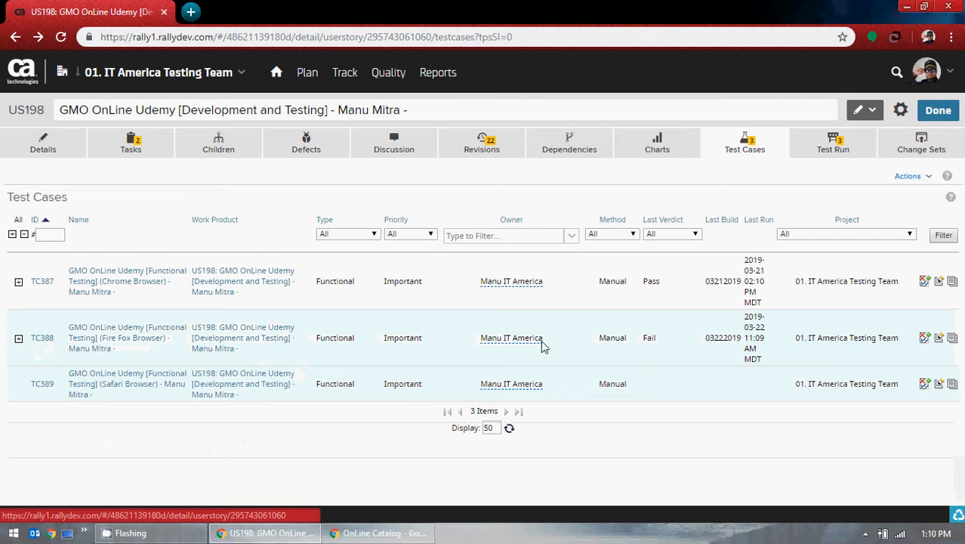
double_click(648, 338)
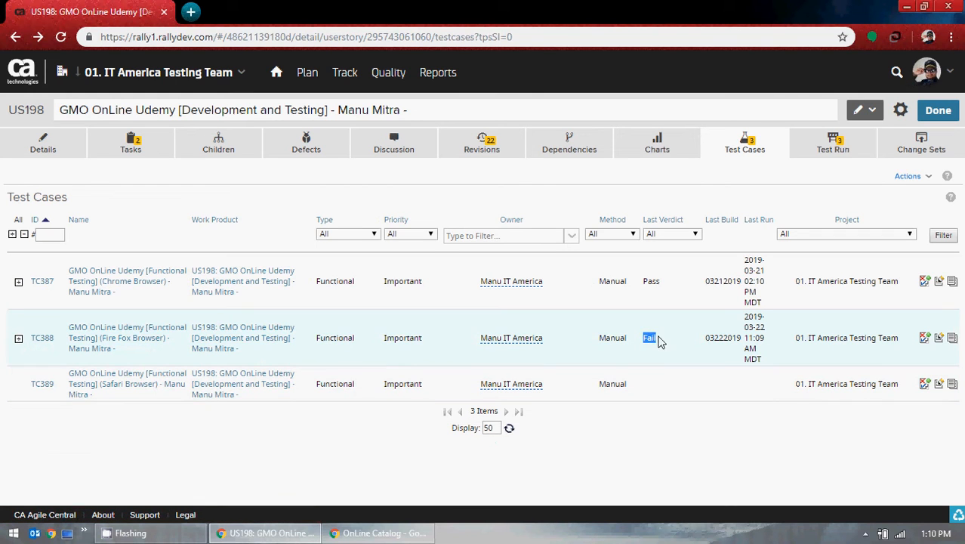
left_click(672, 363)
double_click(651, 281)
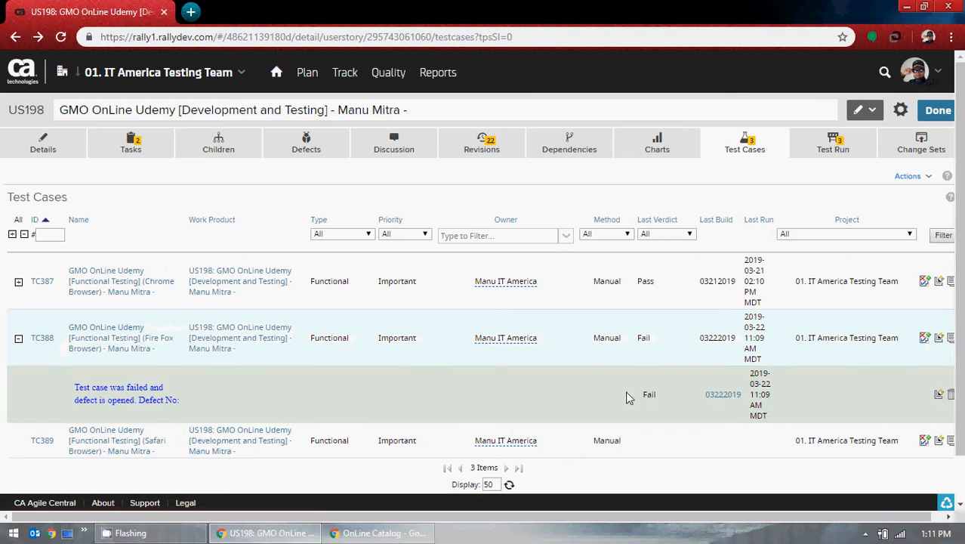
Step: Edit TC388's failed test case result, setting its build to 03212019, and save and close it
left_click(941, 402)
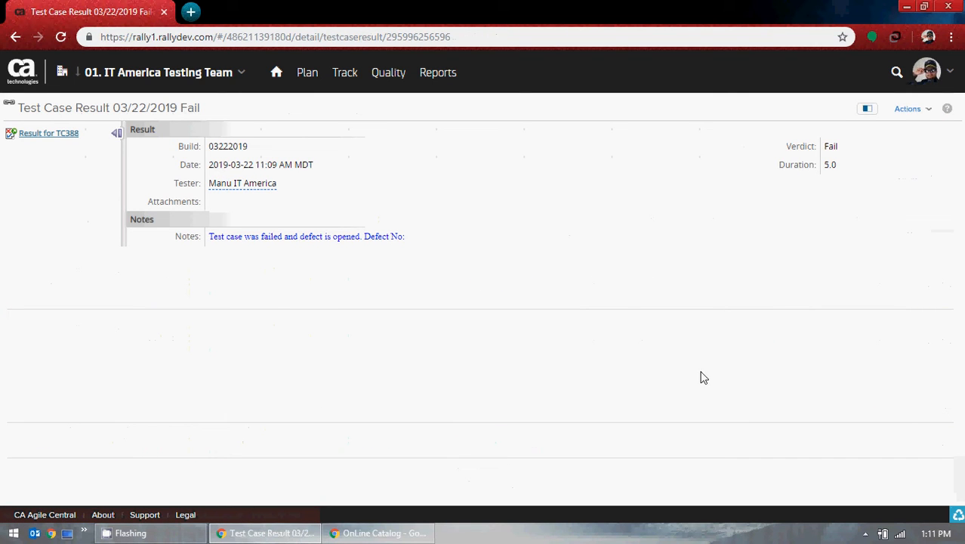
left_click(910, 108)
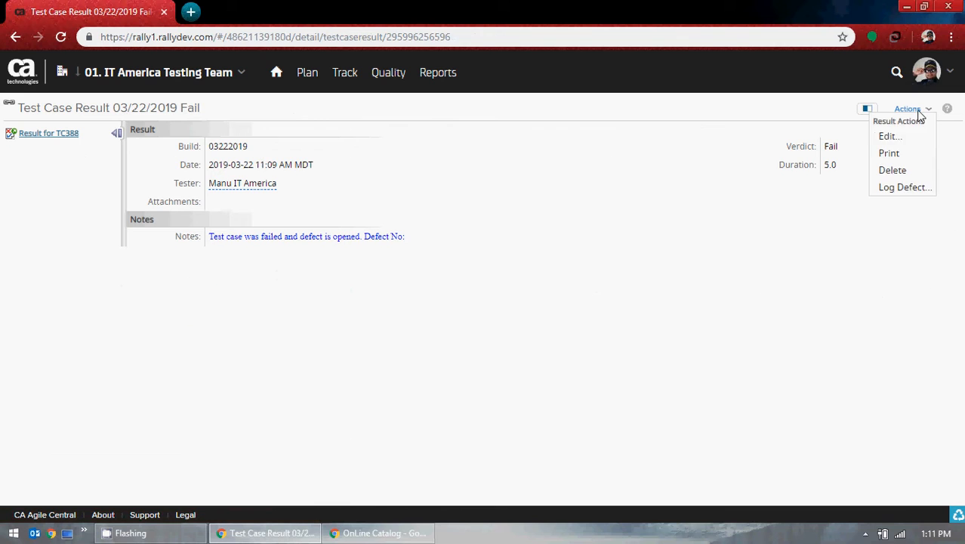
left_click(897, 135)
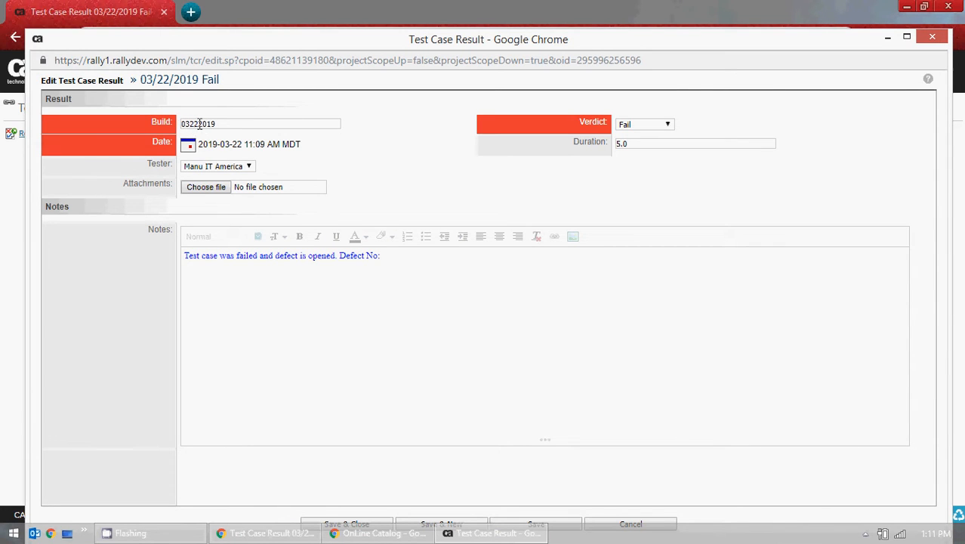
left_click(193, 124)
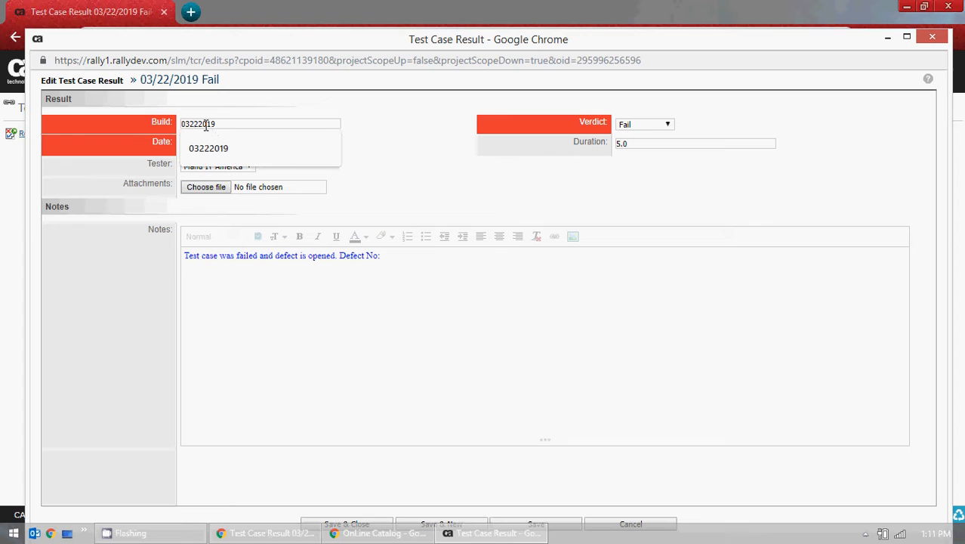
key("Delete")
type("1")
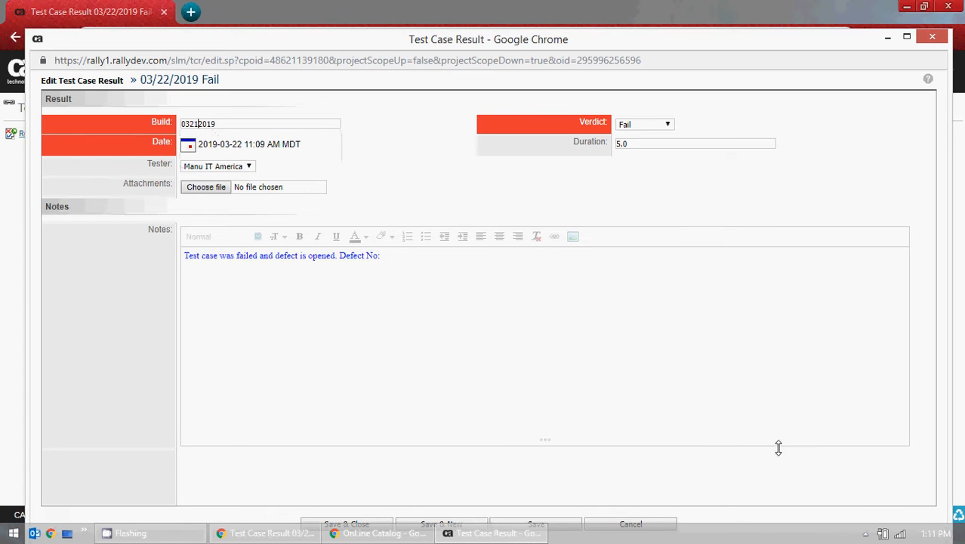
left_click(937, 535)
left_click(937, 535)
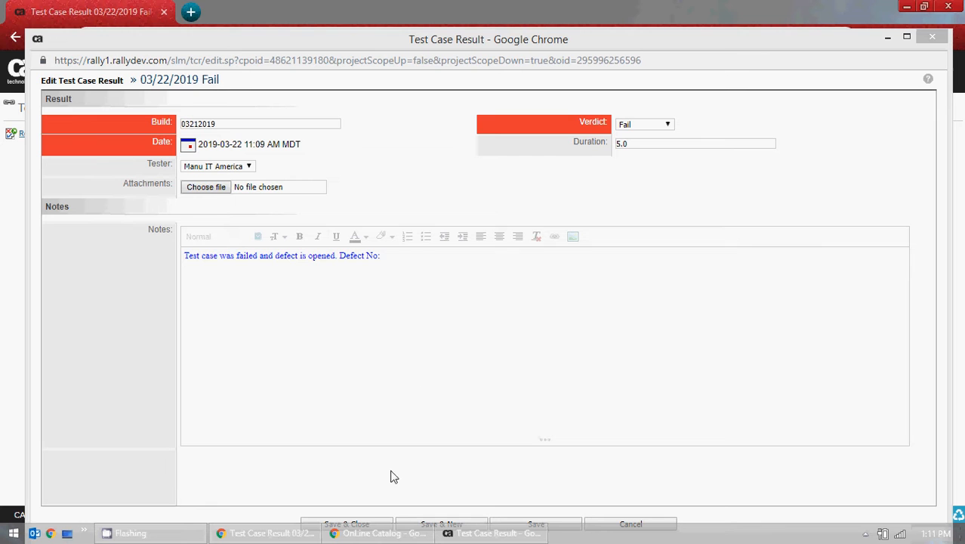
left_click(364, 524)
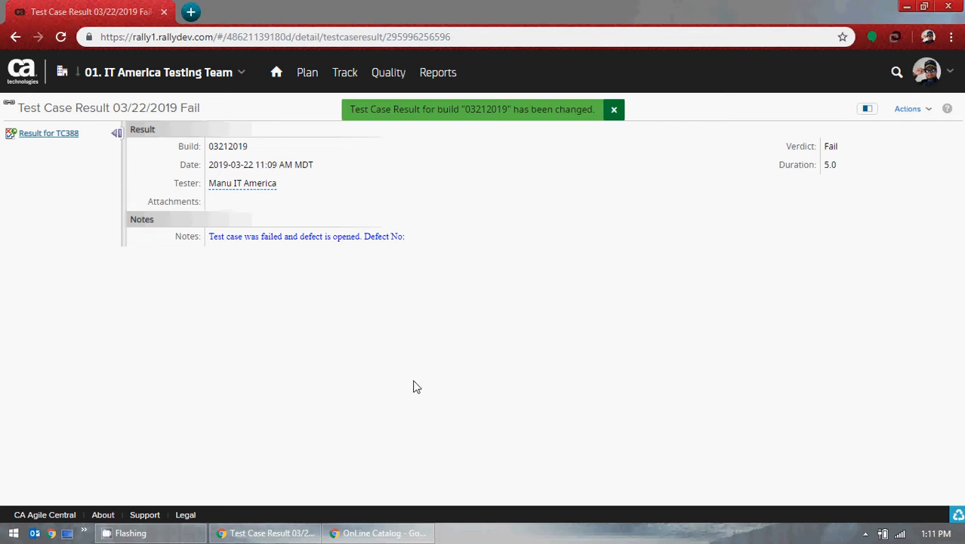
Step: Return to US198's test case list to check TC388's result, and open the story's defect list
left_click(16, 38)
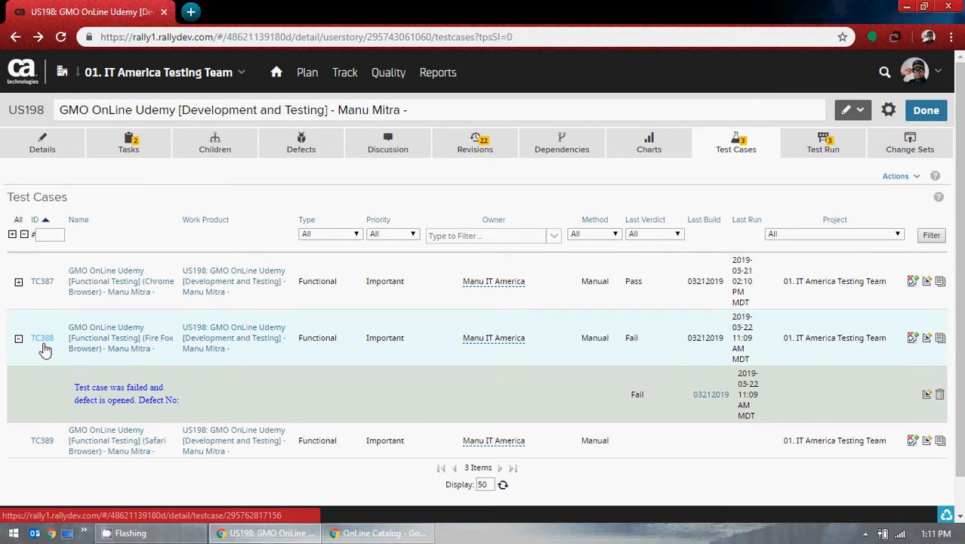
left_click(19, 338)
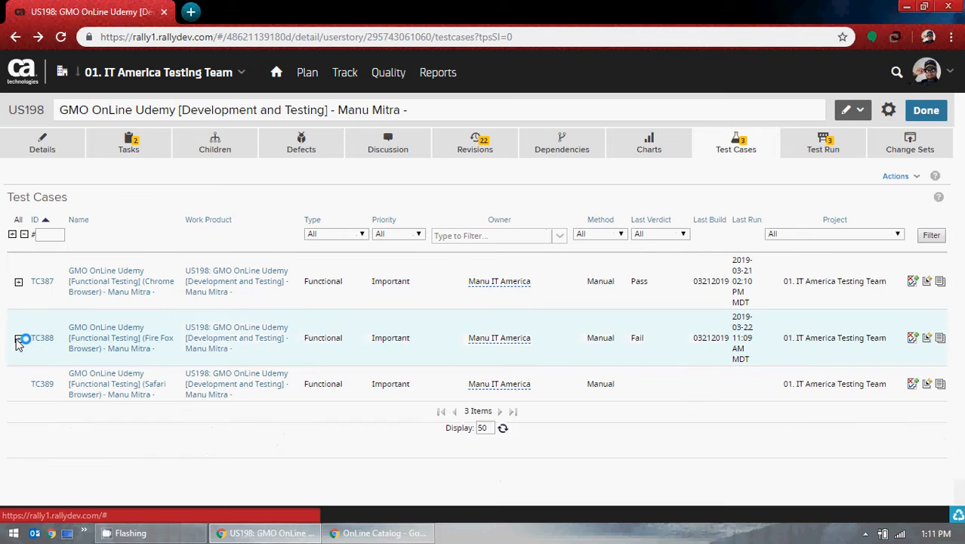
left_click(301, 149)
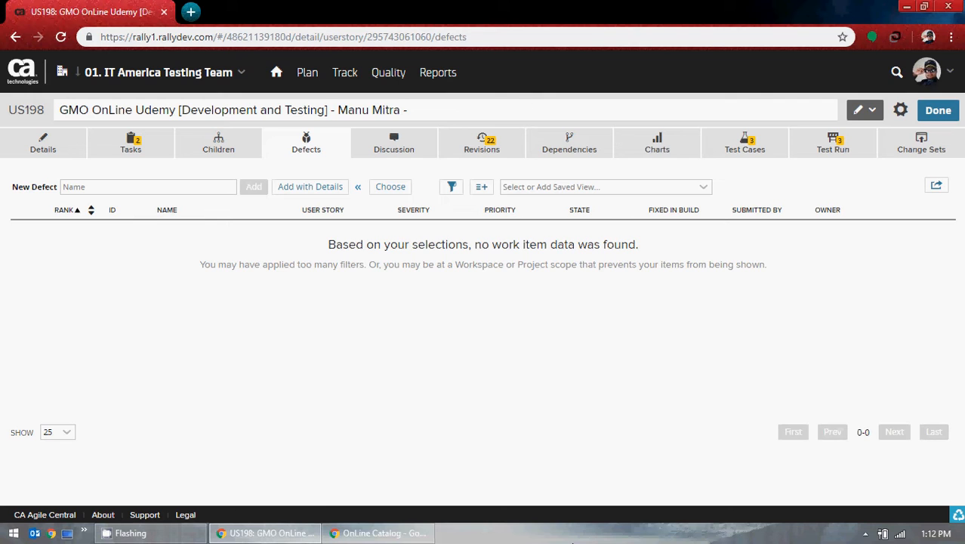
Step: Switch to the GMO OnLine site and re-enter the OnLine Catalog from its welcome page
left_click(377, 533)
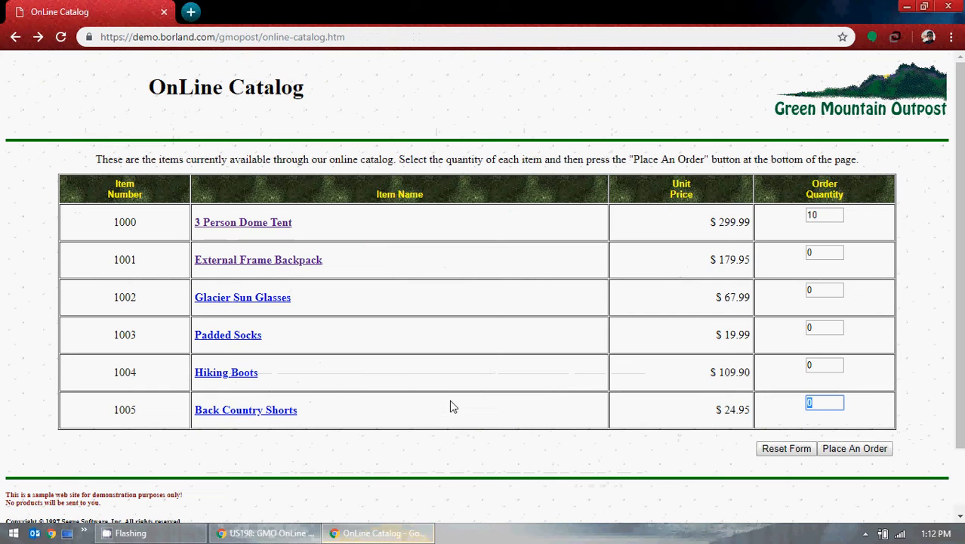
left_click(15, 36)
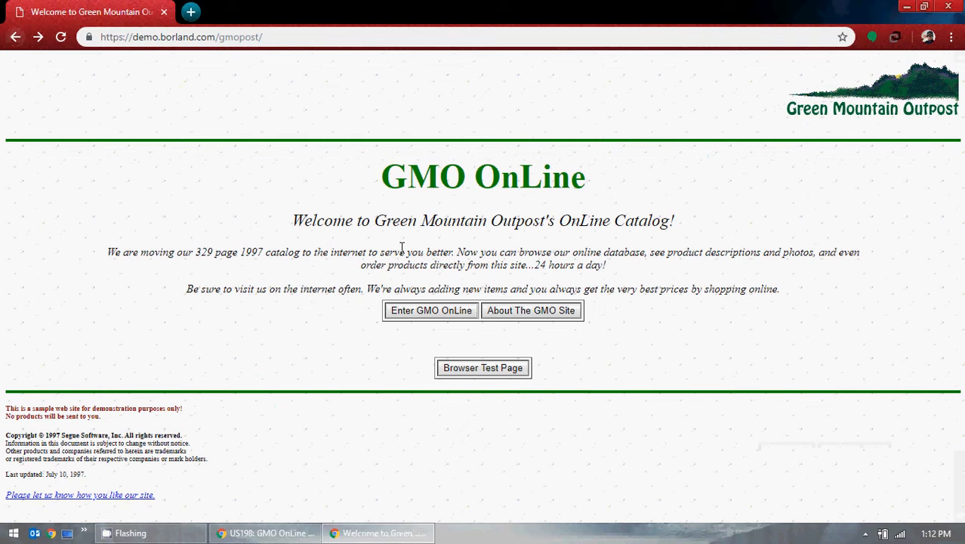
left_click(436, 320)
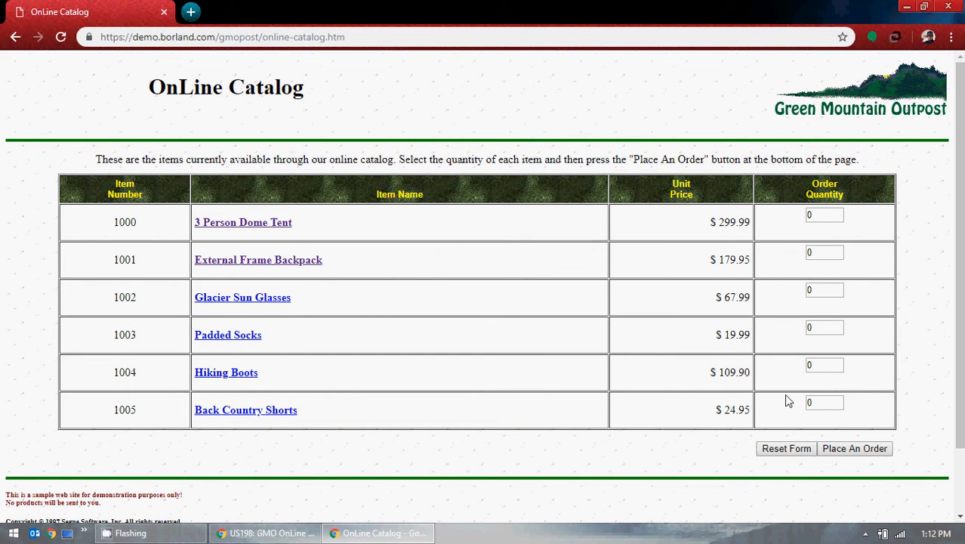
Step: Set the order quantity of all six catalog items to 1000000 and place the order
double_click(826, 217)
type("1")
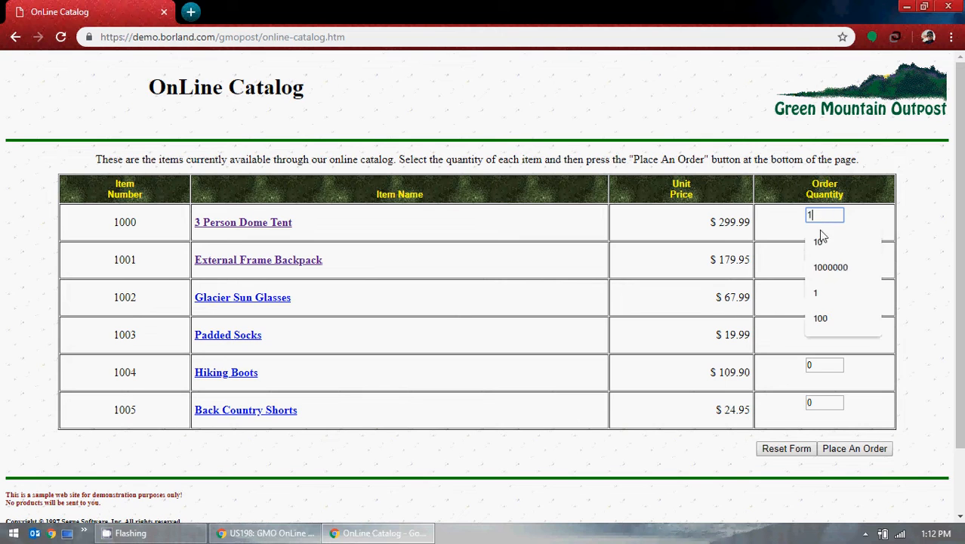
left_click(831, 268)
double_click(826, 251)
type("1")
left_click(831, 278)
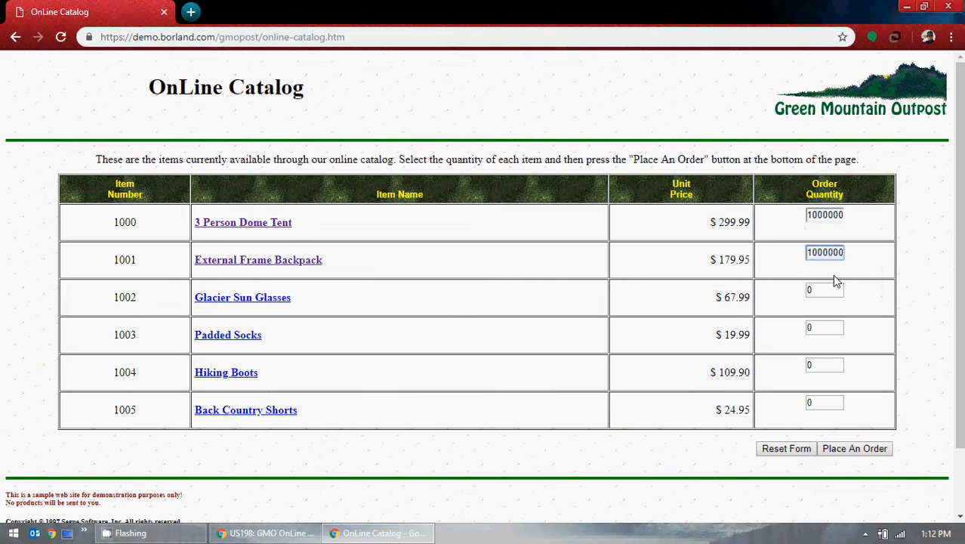
double_click(827, 288)
type("1")
left_click(831, 317)
double_click(831, 330)
type("1")
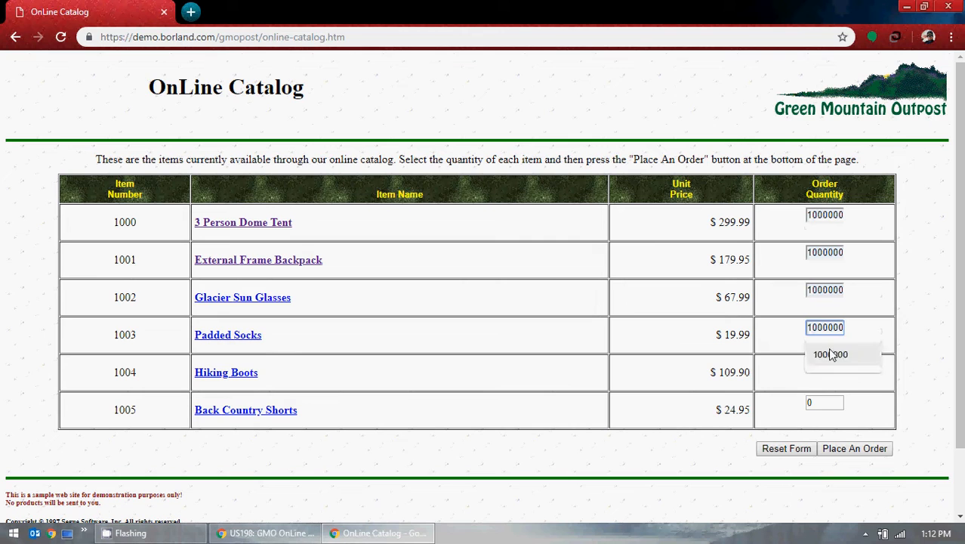
left_click(831, 354)
double_click(827, 366)
type("1000000")
left_click(825, 391)
double_click(820, 402)
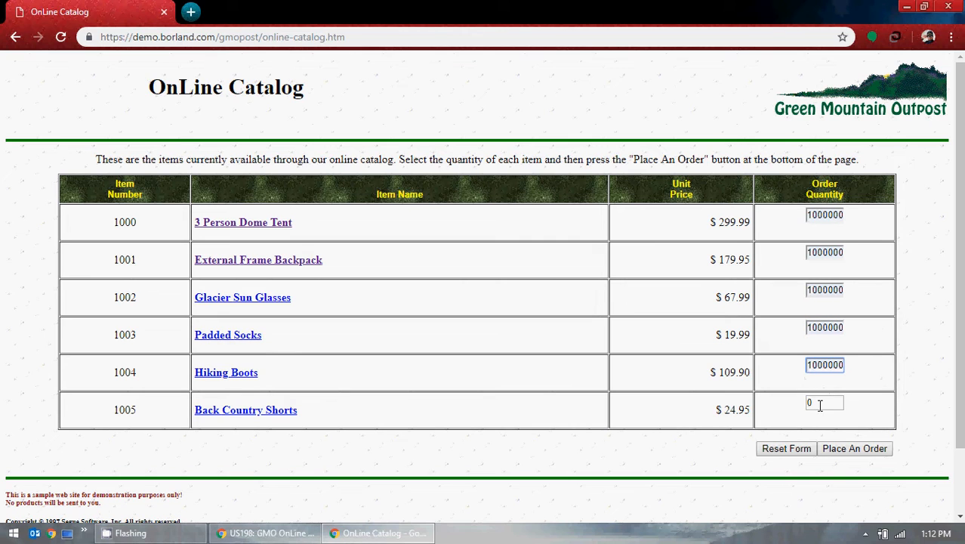
type("1")
left_click(827, 429)
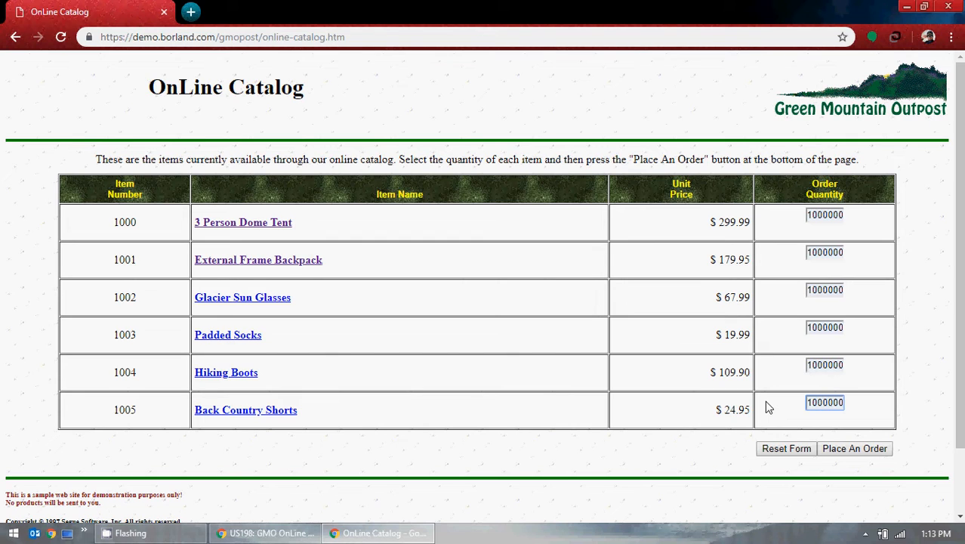
left_click(850, 451)
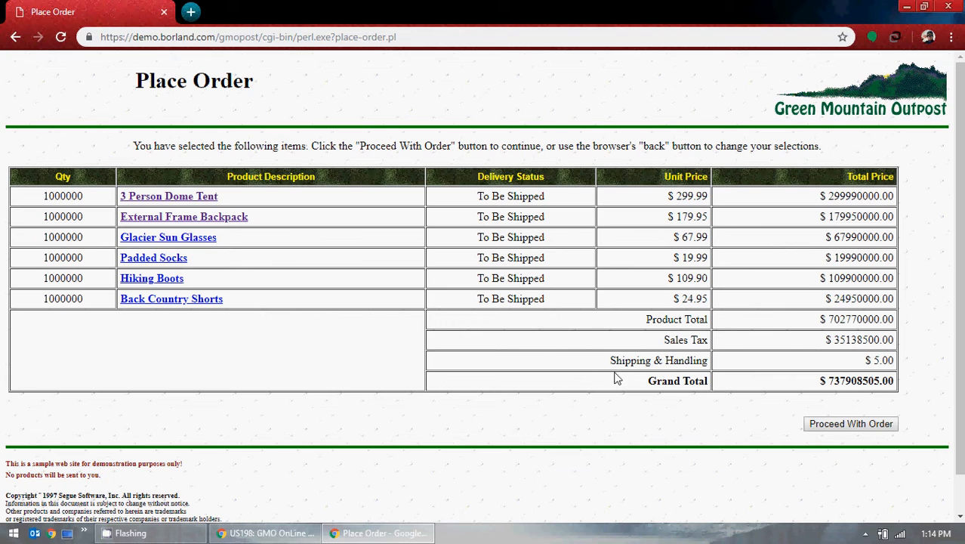
Step: Examine the order's Shipping & Handling charge against the quantity and total price of the 3 Person Dome Tent
left_click_drag(611, 358, 898, 356)
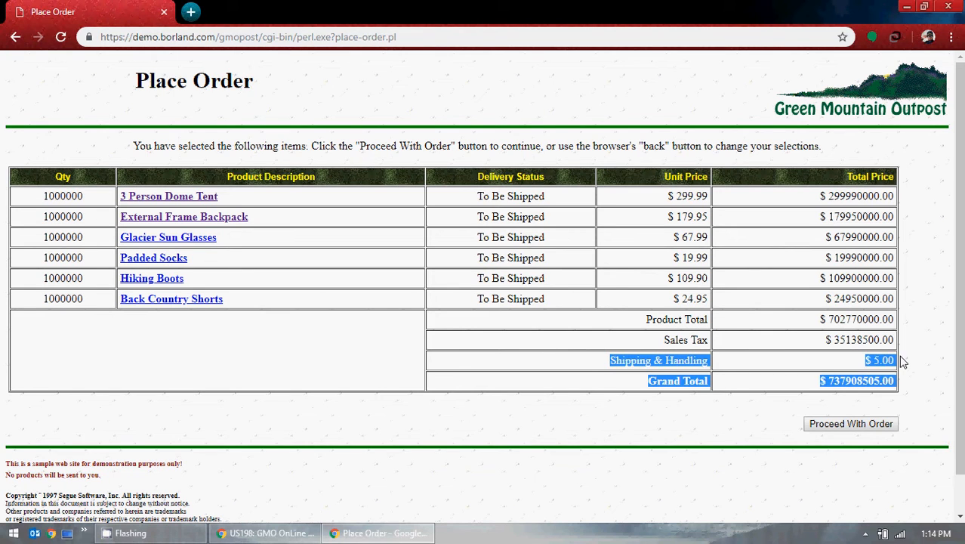
left_click(899, 357)
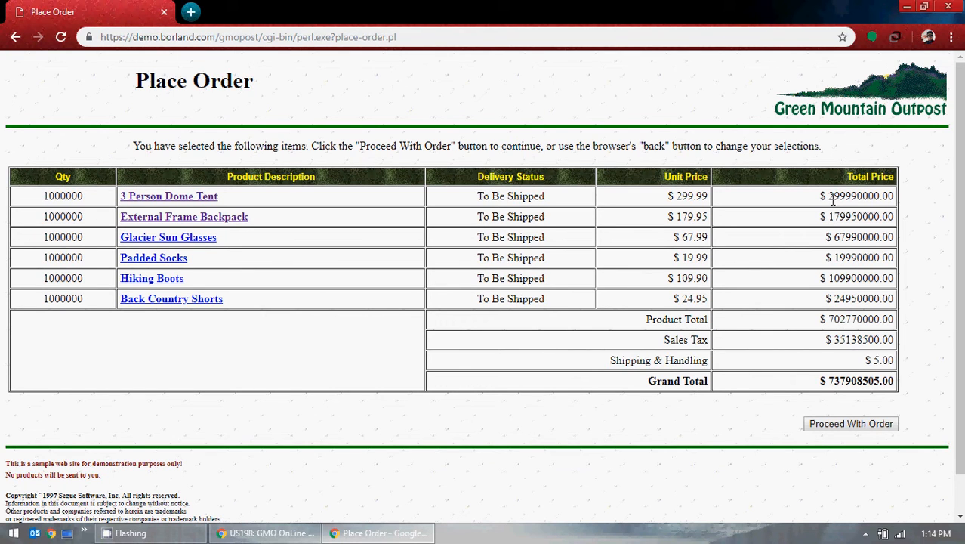
left_click_drag(830, 194, 893, 196)
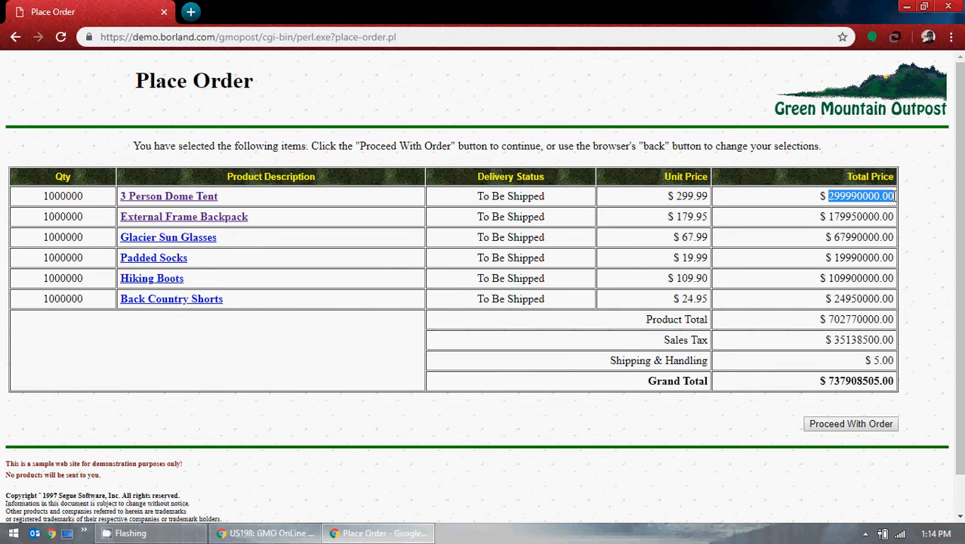
left_click(836, 217)
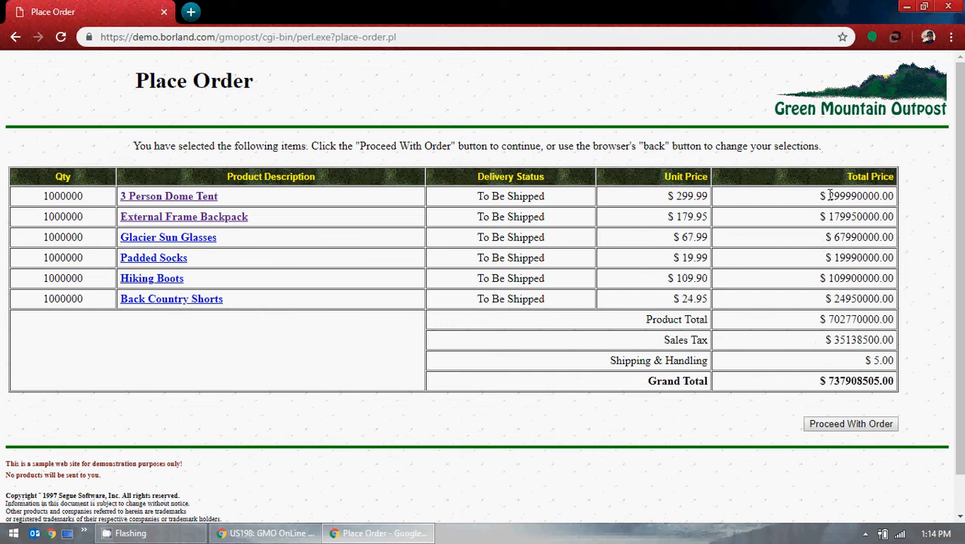
left_click_drag(829, 196, 252, 213)
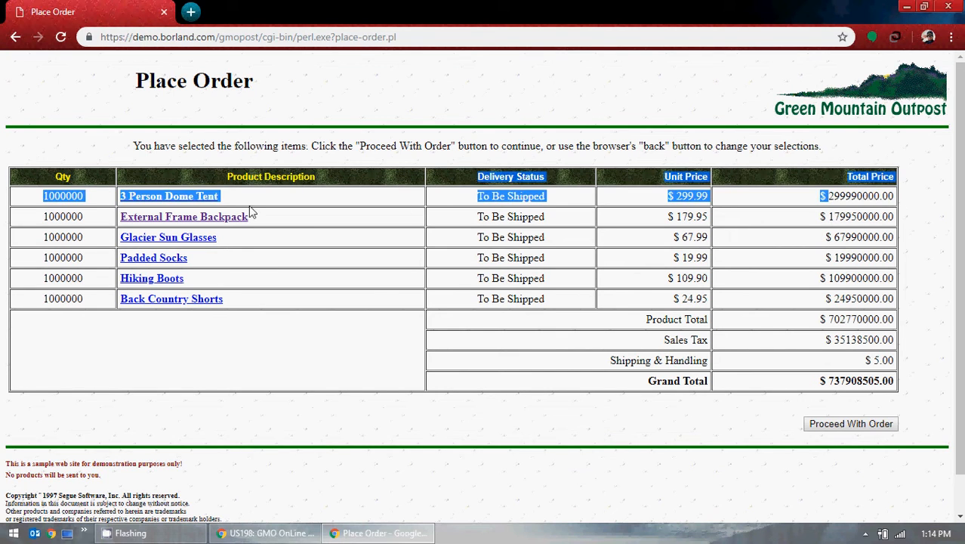
left_click(43, 219)
left_click_drag(85, 196, 43, 195)
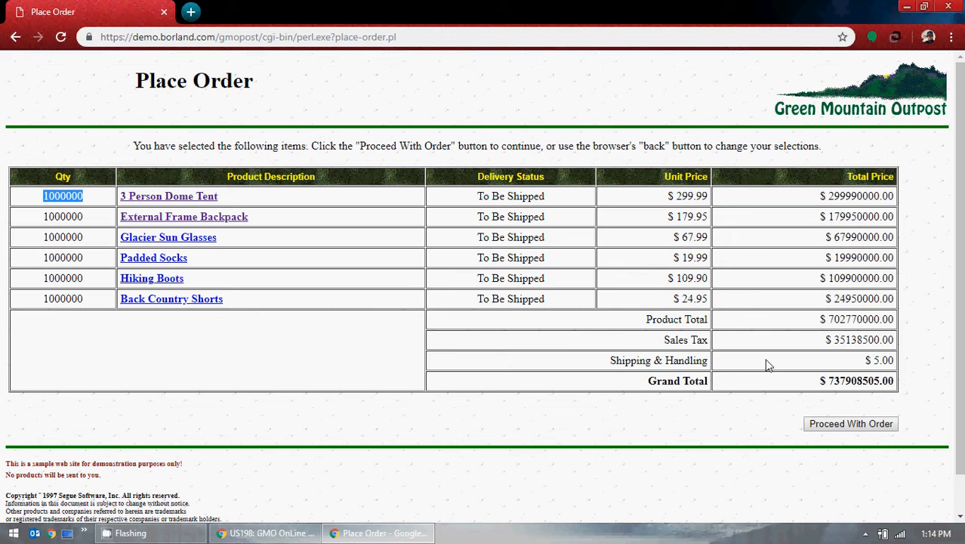
left_click(609, 357)
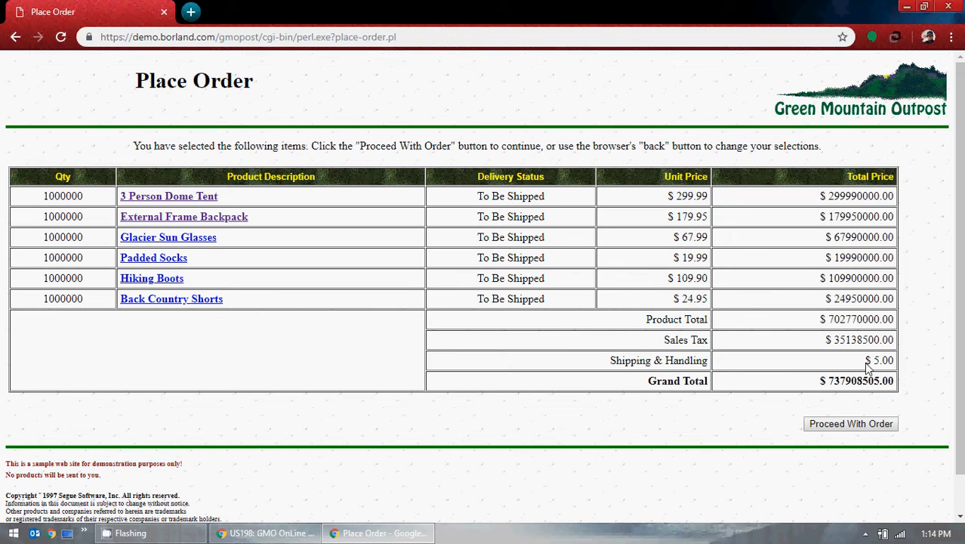
left_click_drag(863, 360, 896, 360)
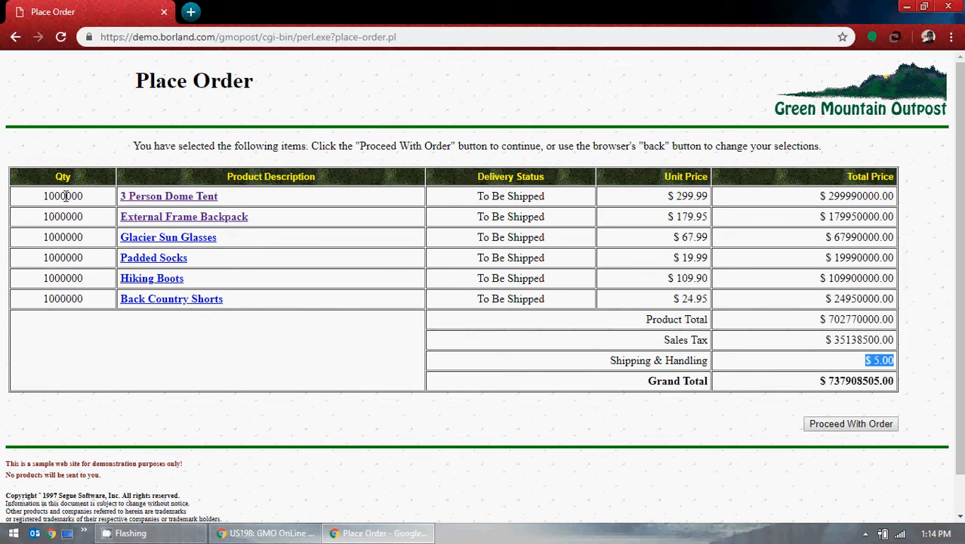
left_click_drag(87, 198, 41, 198)
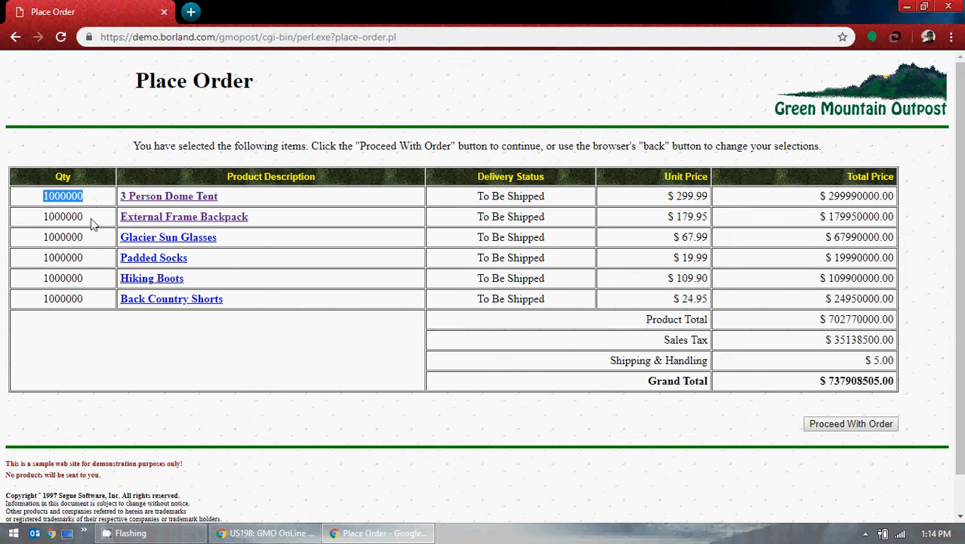
Step: Compare the order quantities and the 3 Person Dome Tent's total price with the Shipping & Handling charge
left_click_drag(95, 220, 33, 217)
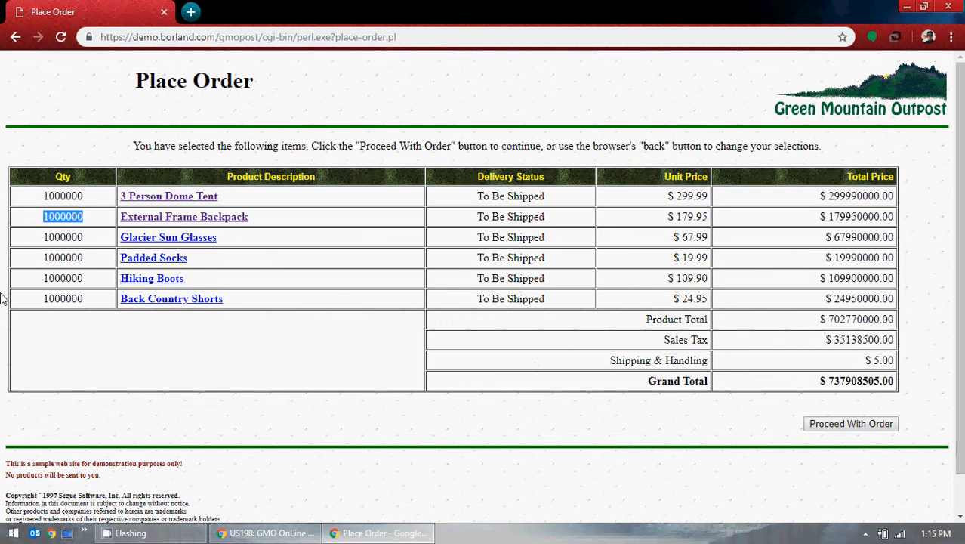
double_click(83, 238)
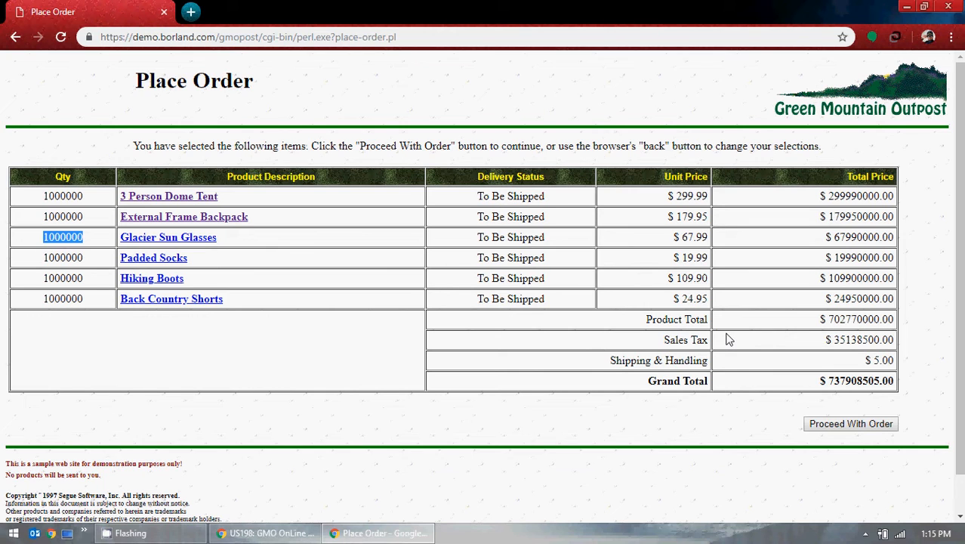
left_click_drag(866, 360, 896, 362)
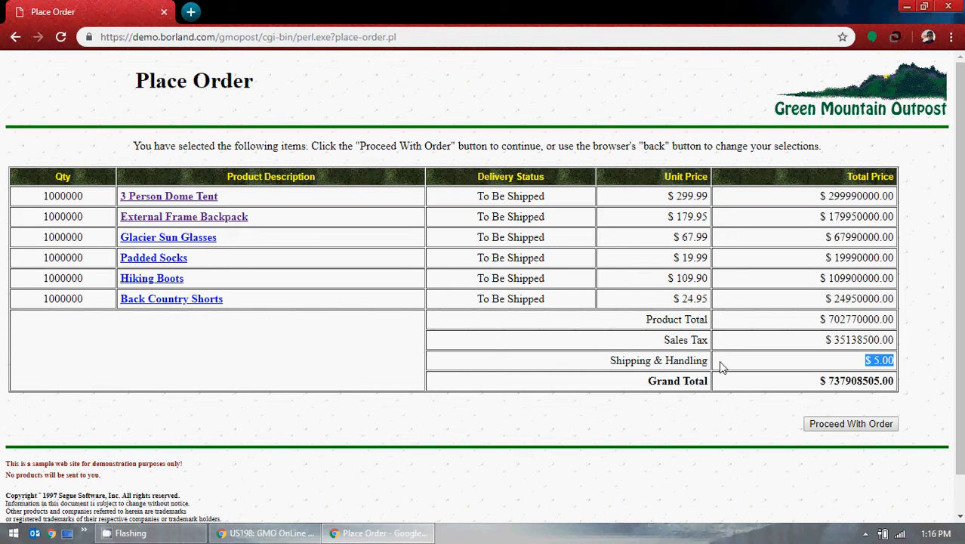
left_click(77, 199)
left_click_drag(77, 199, 42, 198)
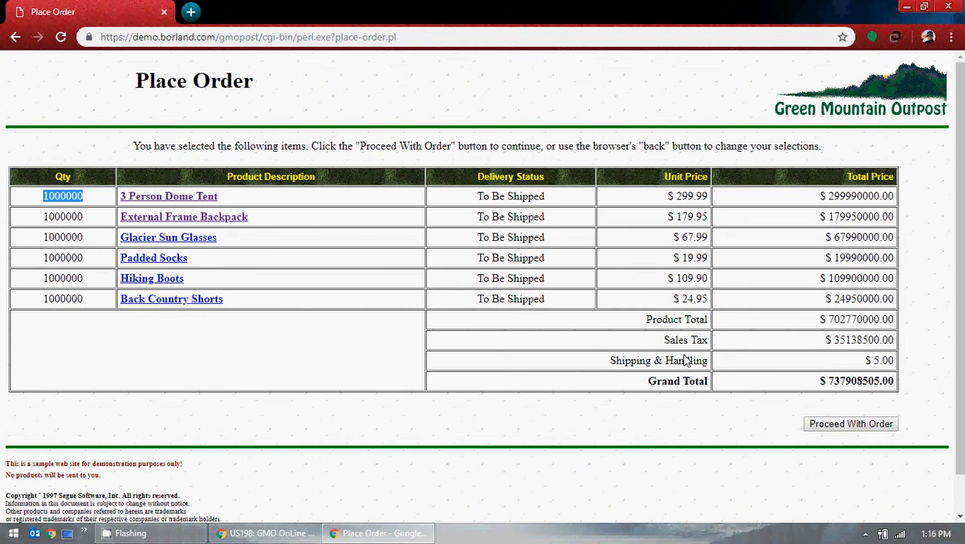
left_click_drag(610, 361, 716, 368)
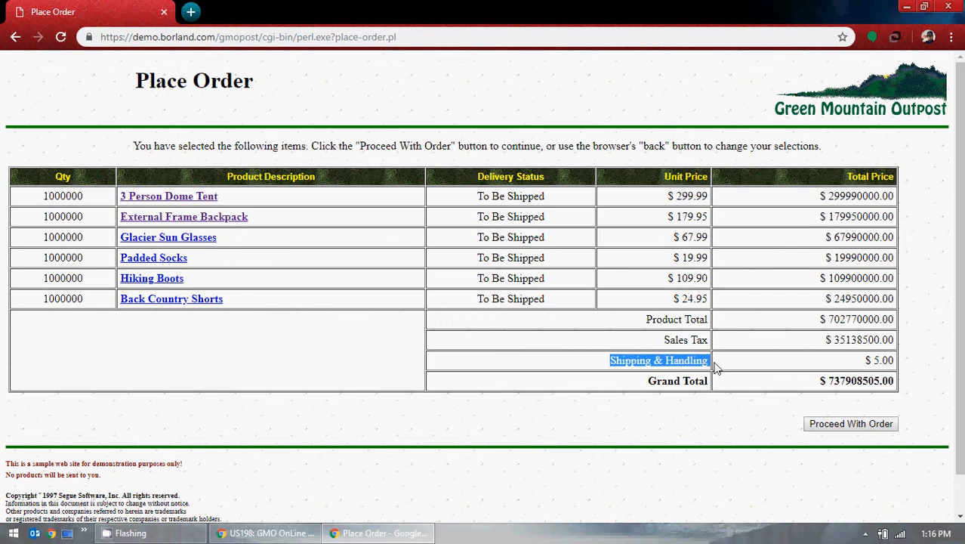
left_click_drag(897, 358, 885, 356)
left_click(840, 353)
left_click_drag(90, 198, 43, 218)
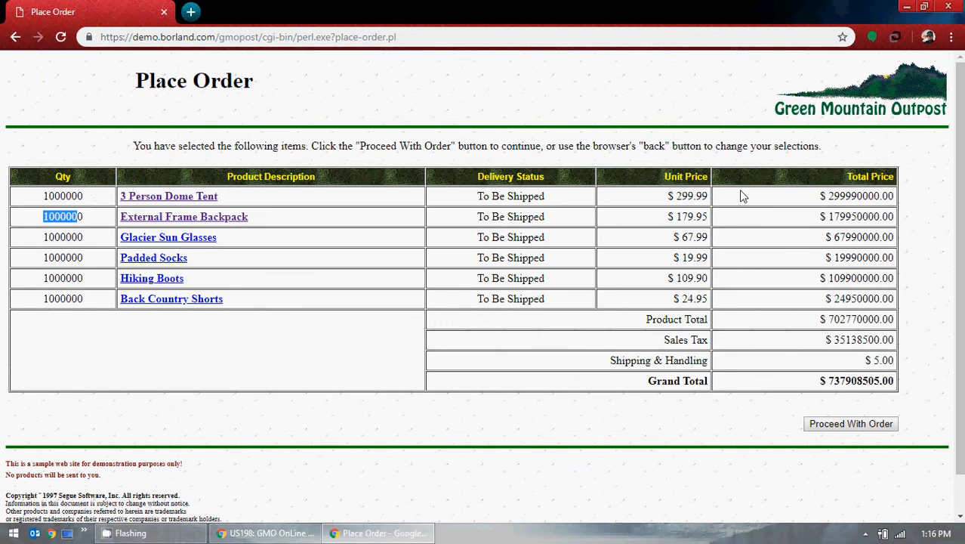
left_click_drag(831, 198, 896, 201)
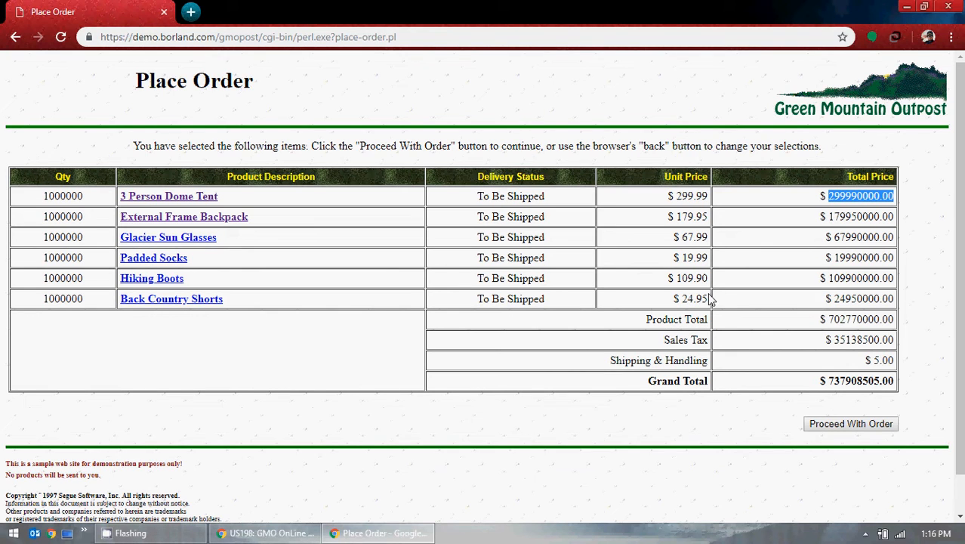
Step: Examine the order's Sales Tax amount alongside its Shipping & Handling charge
left_click_drag(663, 341, 823, 346)
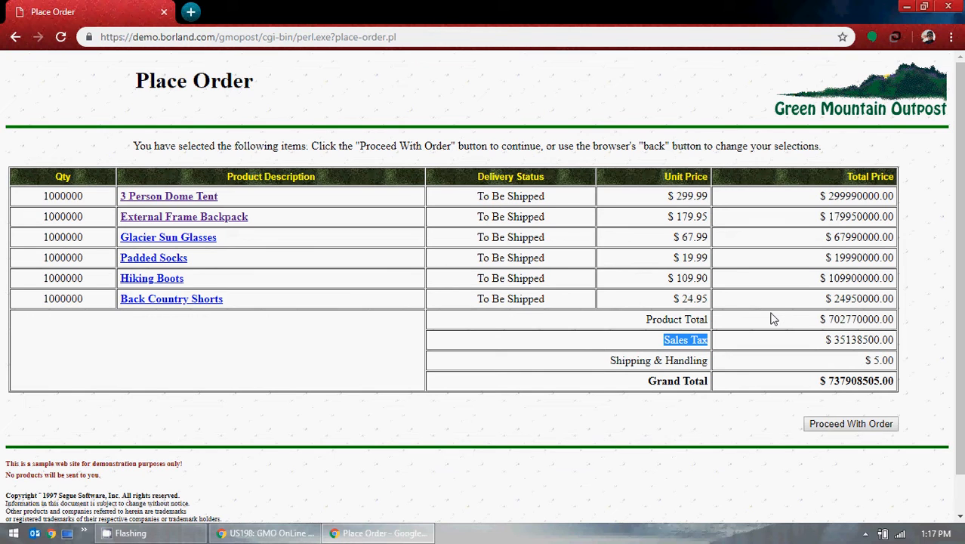
left_click_drag(835, 339, 895, 339)
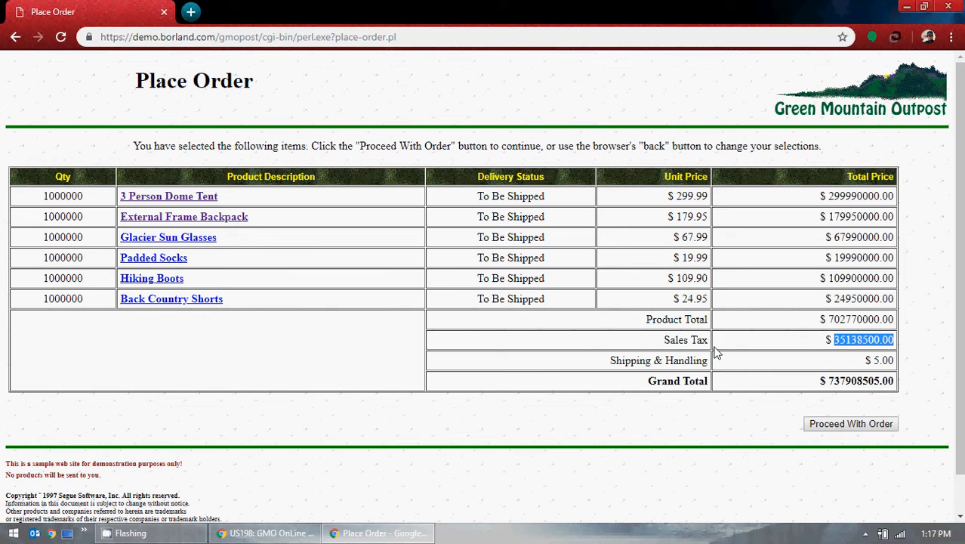
left_click(839, 343)
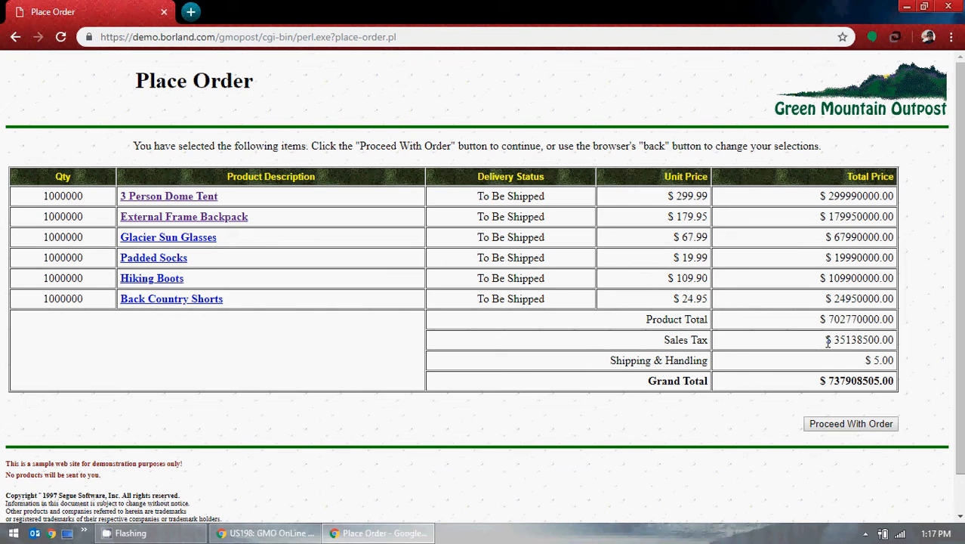
left_click_drag(832, 339, 895, 340)
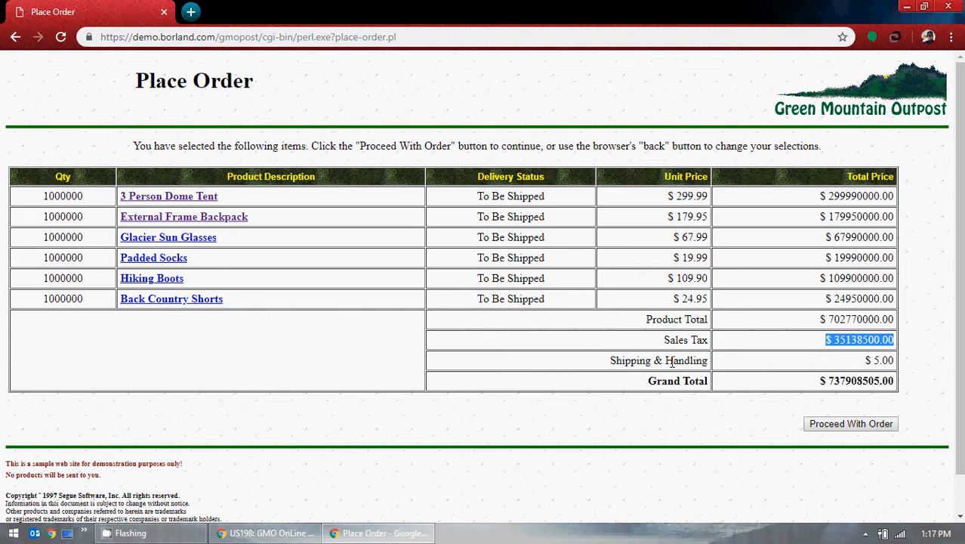
left_click_drag(609, 360, 745, 365)
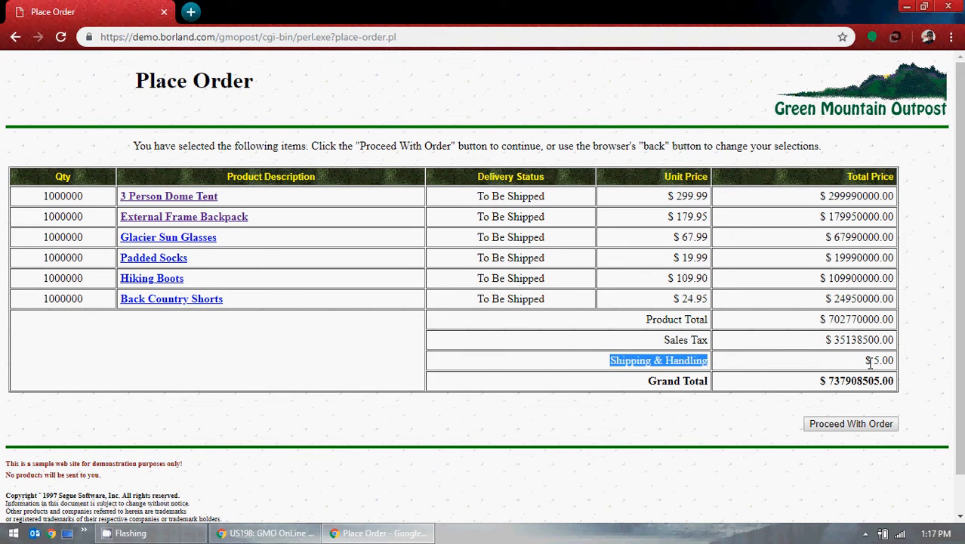
left_click_drag(870, 361, 893, 362)
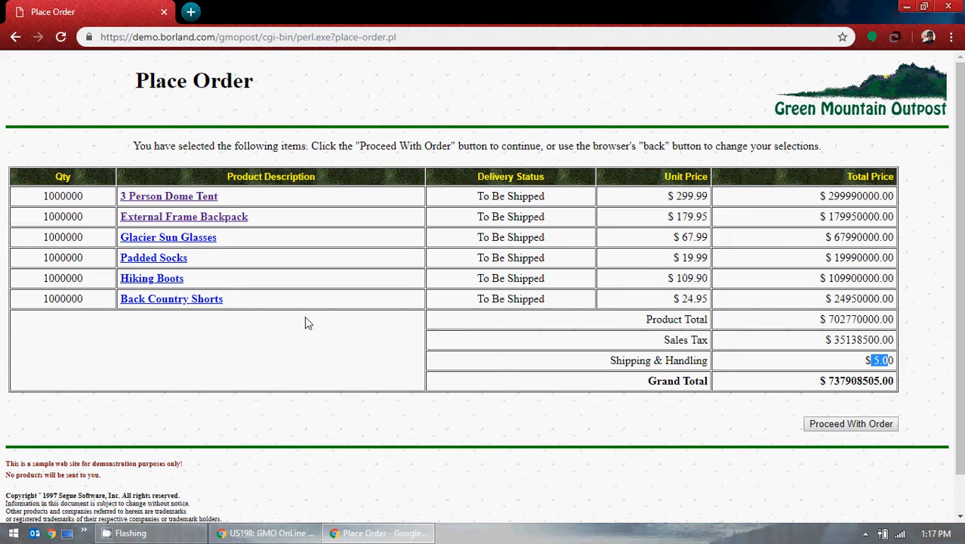
Step: Capture a screenshot of the Place Order page with no text highlighted, switch to Paint and paste it into the blank image
left_click(411, 346)
left_click(13, 533)
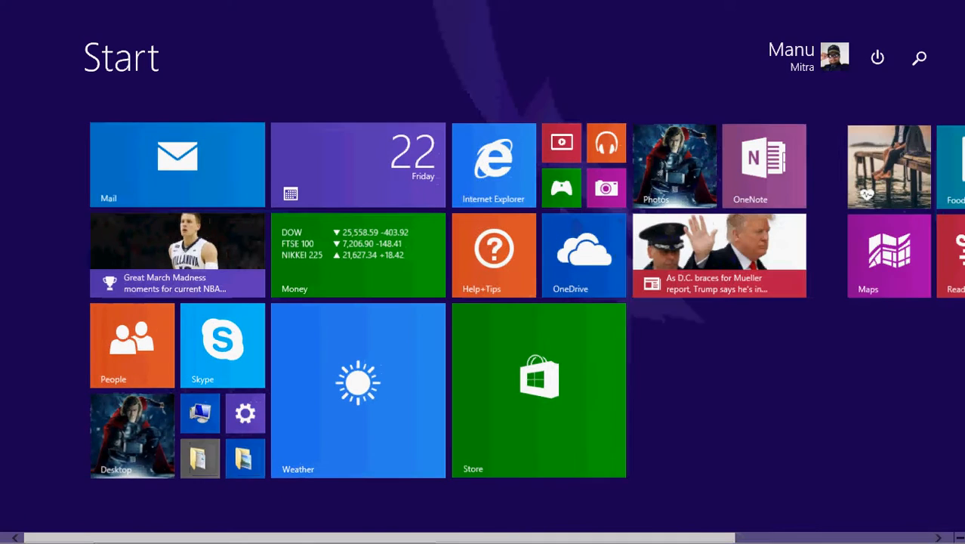
left_click(919, 59)
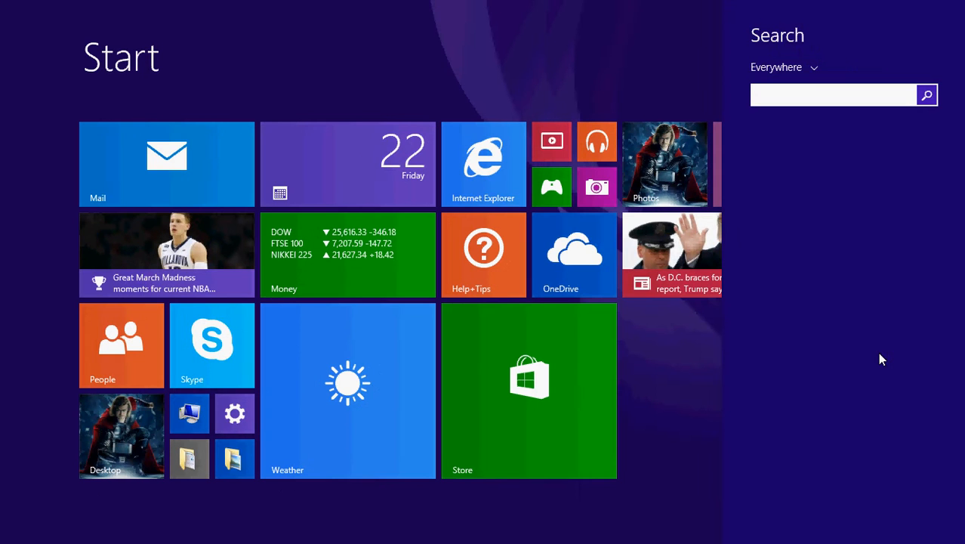
type("pain")
key("Escape")
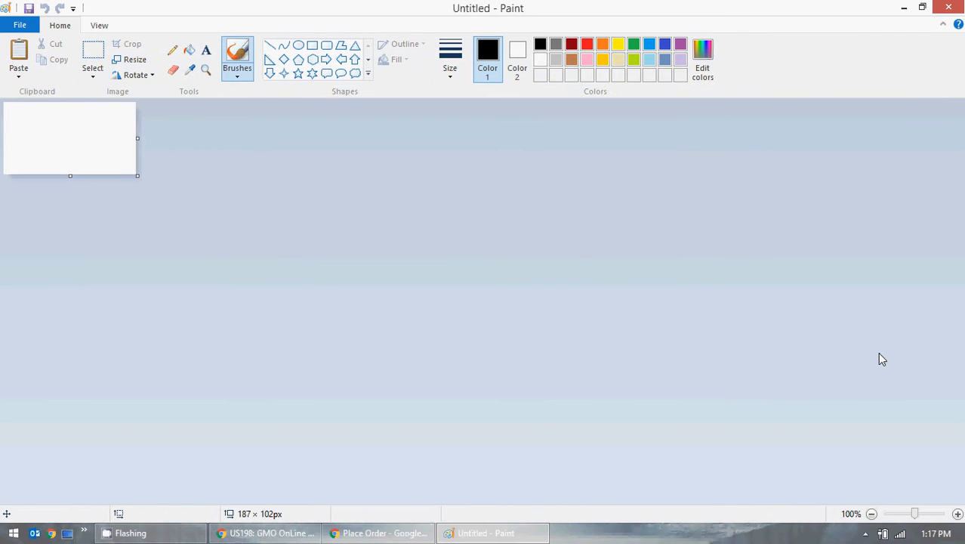
key("ctrl+v")
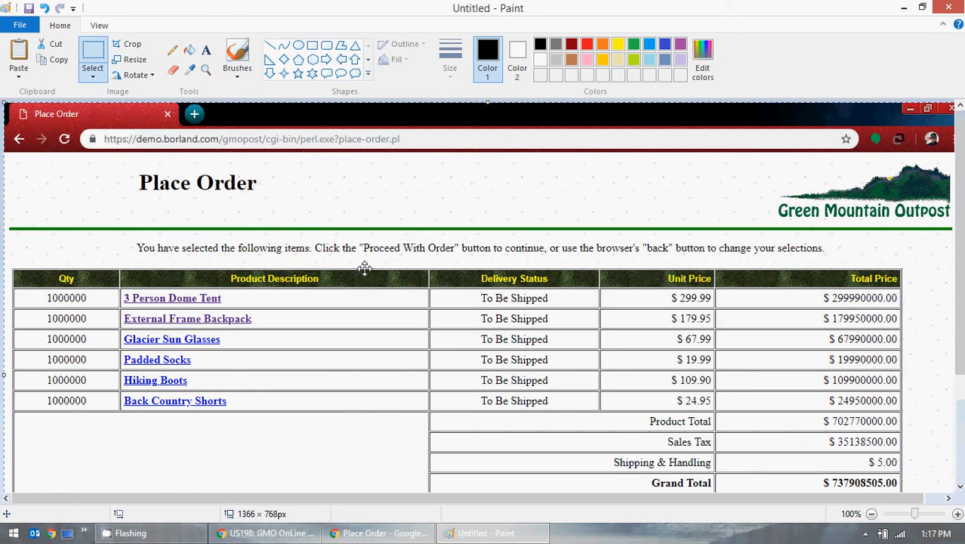
Step: Outline the Shipping & Handling row with a thinner red rounded rectangle about 425 x 35 px
left_click(587, 44)
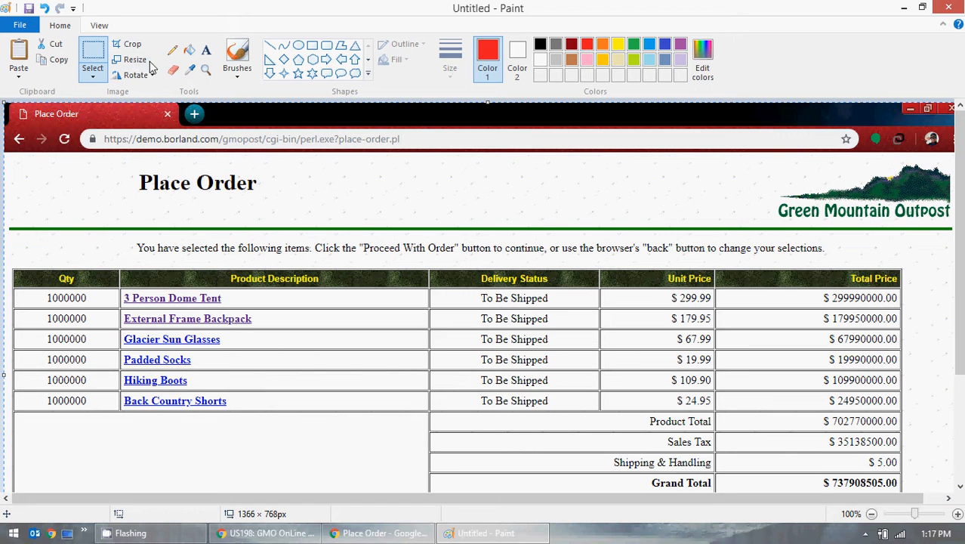
left_click(326, 46)
left_click(450, 56)
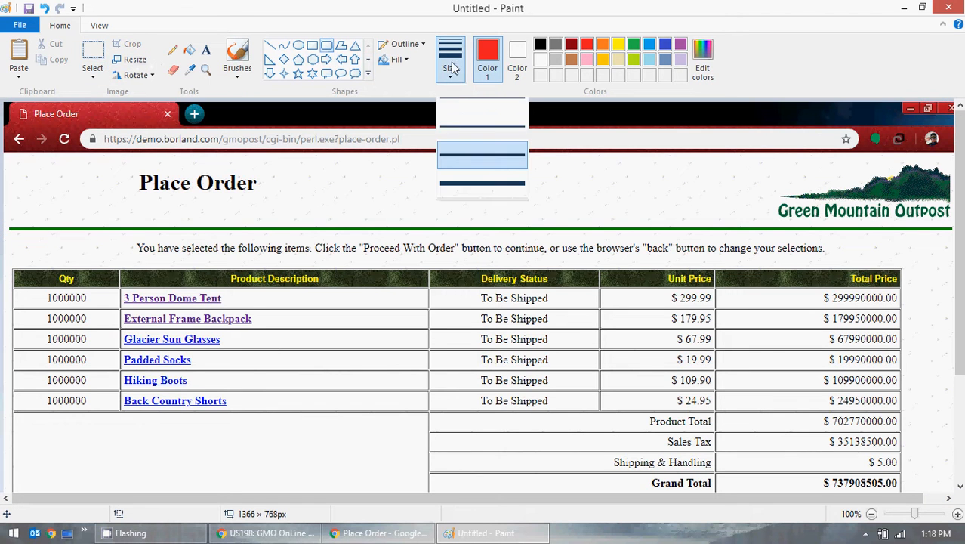
left_click(456, 126)
scroll(534, 347, "down", 4)
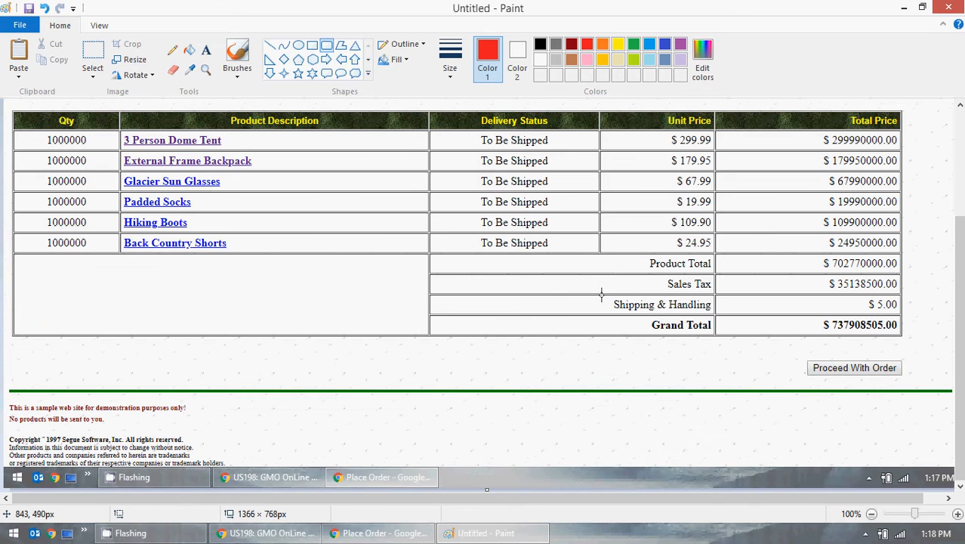
mouse_move(606, 294)
left_mouse_down()
mouse_move(670, 310)
mouse_move(907, 319)
left_mouse_up()
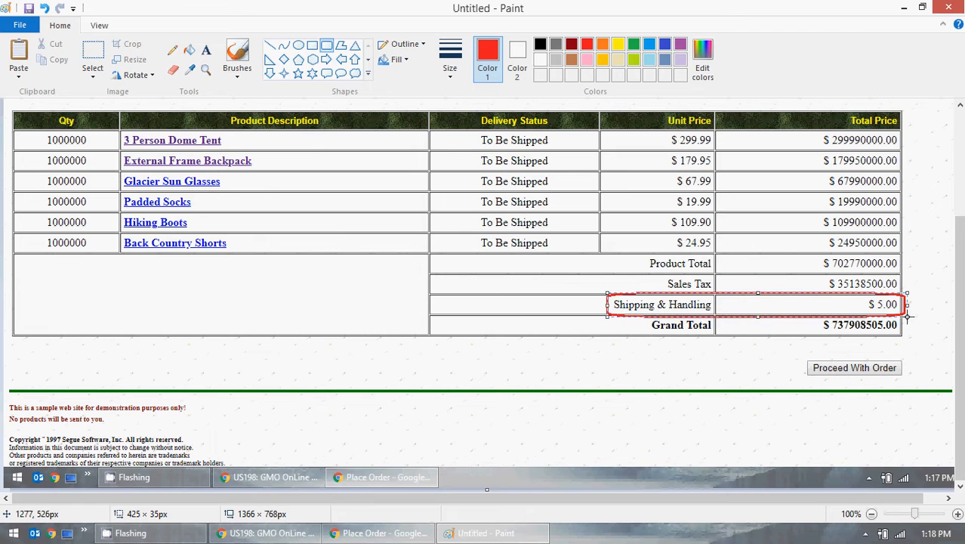
Step: Outline the six quantities in the Qty column with a red rounded rectangle about 86 x 174 px
scroll(265, 326, "up", 4)
left_click(93, 76)
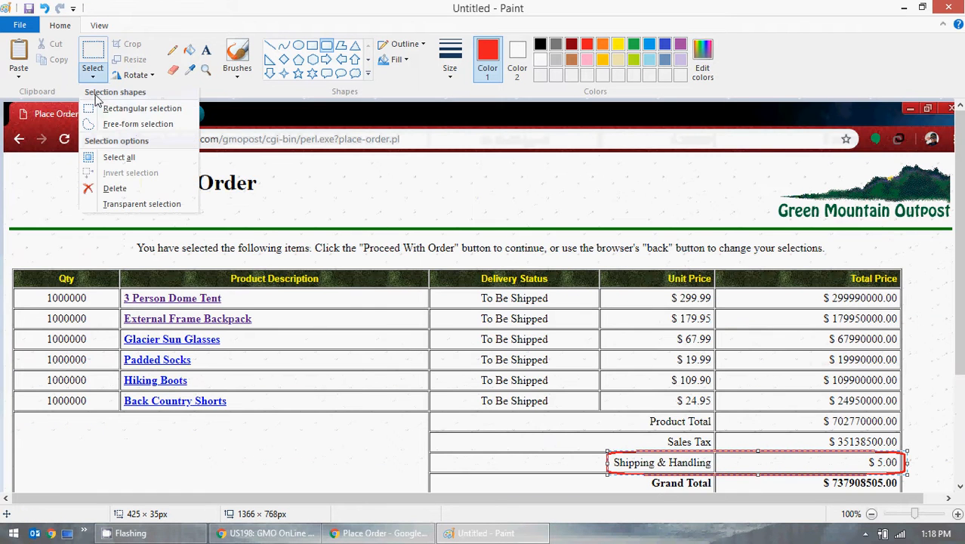
left_click(105, 108)
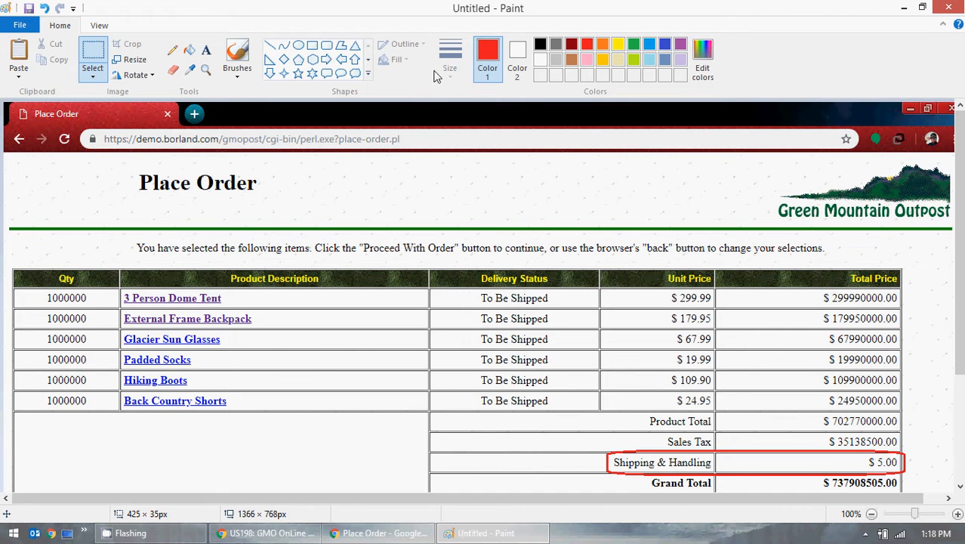
left_click(325, 45)
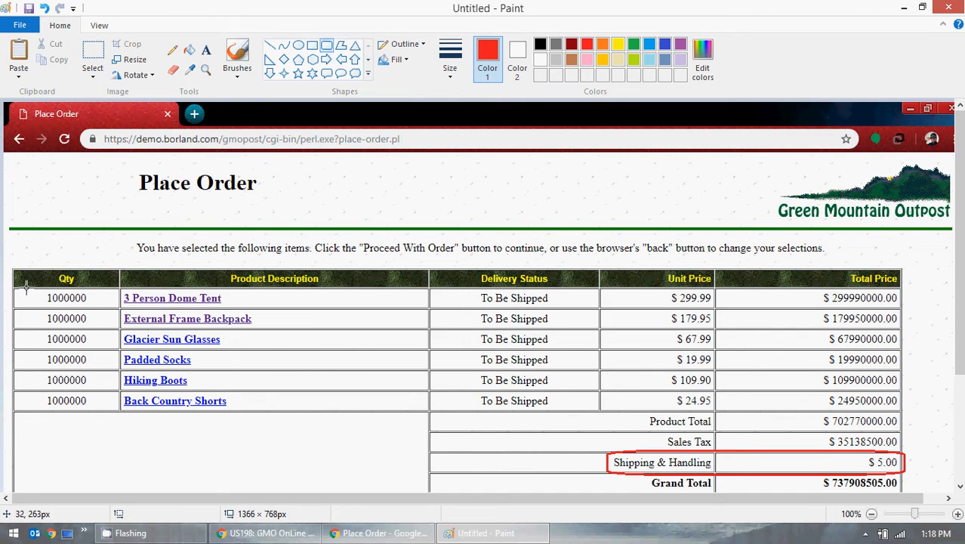
mouse_move(36, 290)
left_mouse_down()
mouse_move(86, 344)
mouse_move(96, 413)
left_mouse_up()
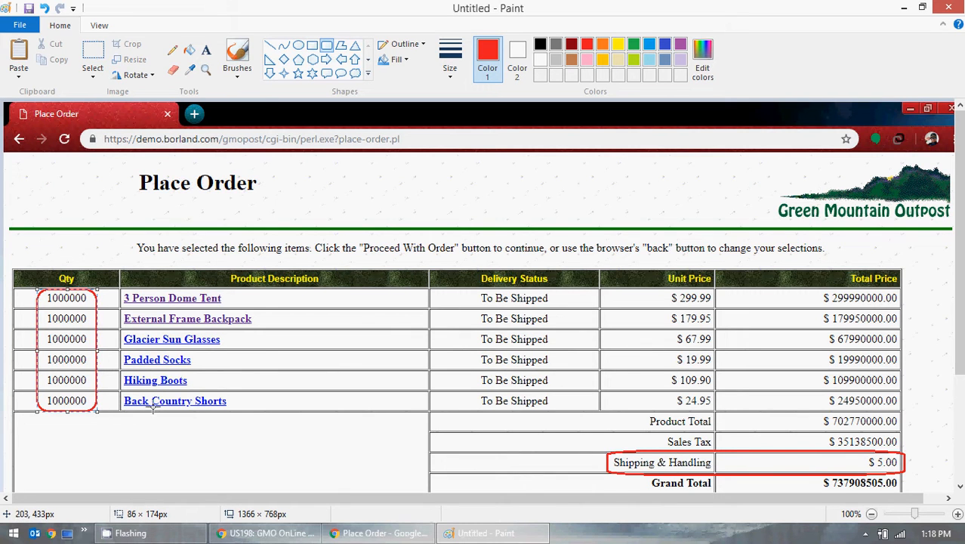
Step: Copy the annotated page without its browser tab strip, about 1360 x 708 px, into a new image and discard the unsaved original
left_click(92, 80)
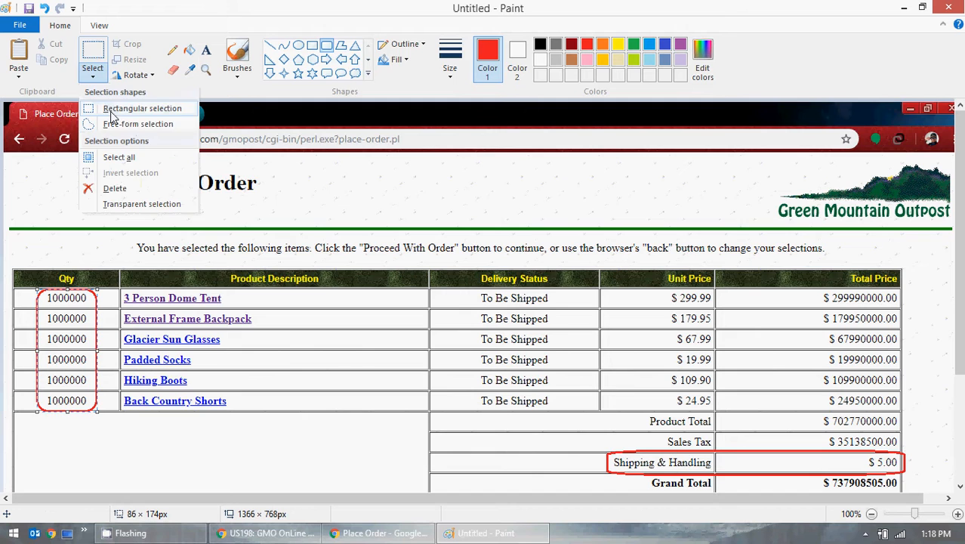
left_click(114, 109)
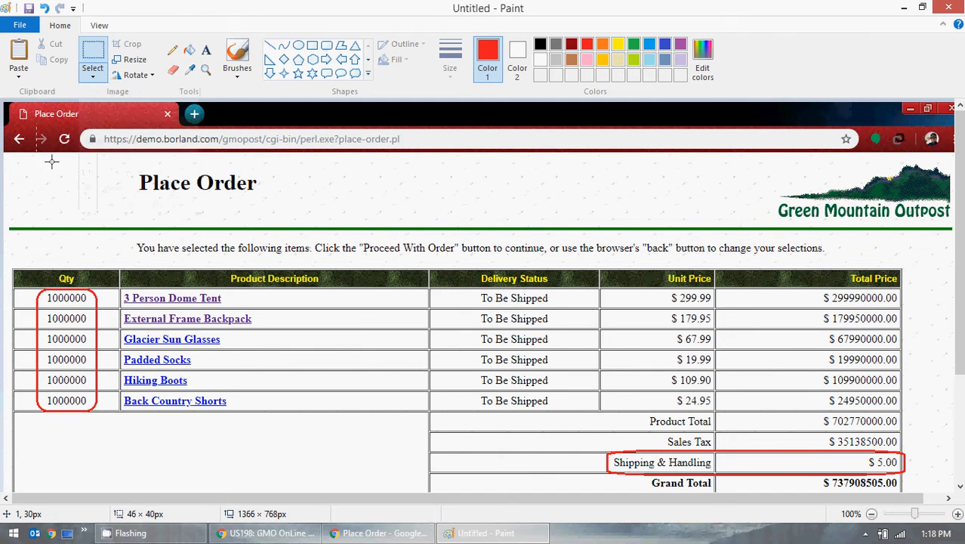
mouse_move(5, 122)
left_mouse_down()
mouse_move(388, 345)
mouse_move(592, 428)
mouse_move(958, 487)
mouse_move(950, 449)
mouse_move(948, 465)
mouse_move(960, 468)
left_mouse_up()
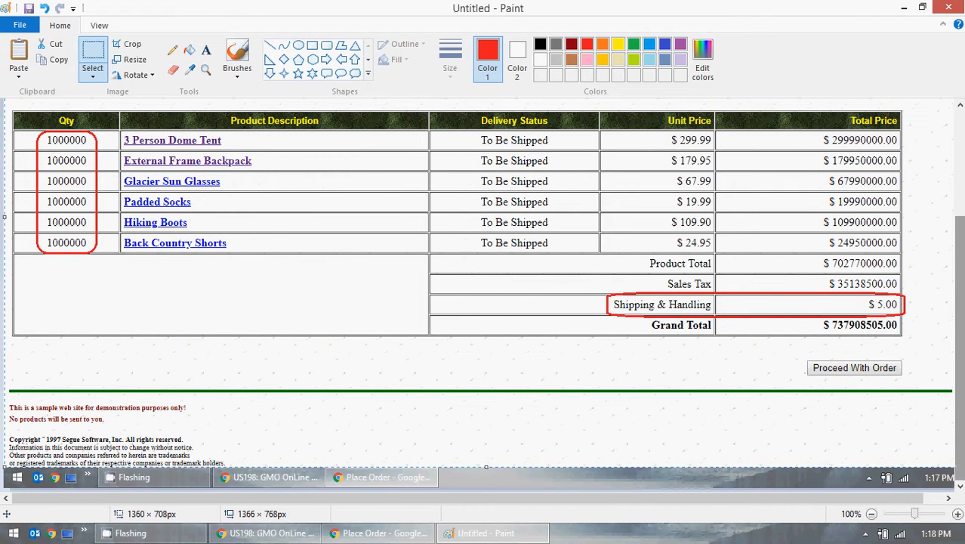
scroll(414, 350, "up", 3)
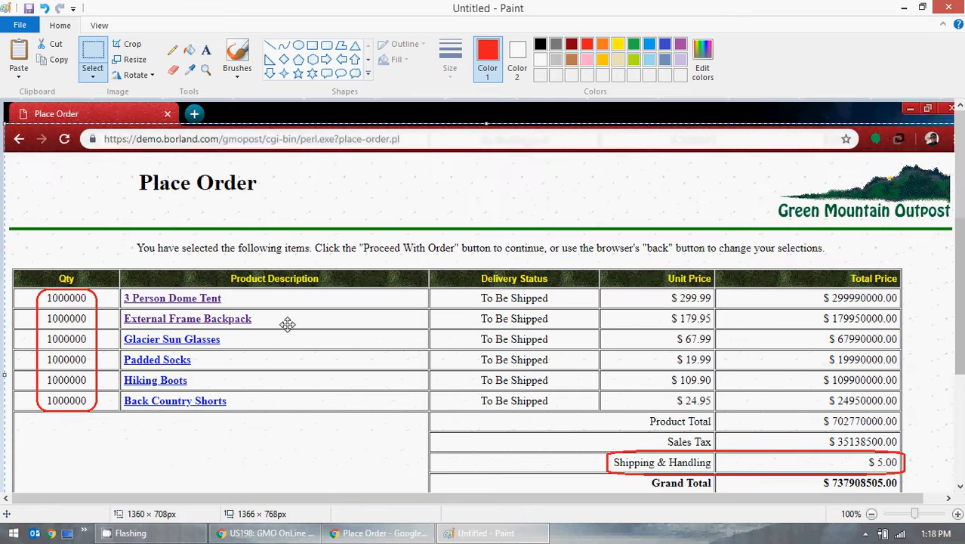
left_click(21, 25)
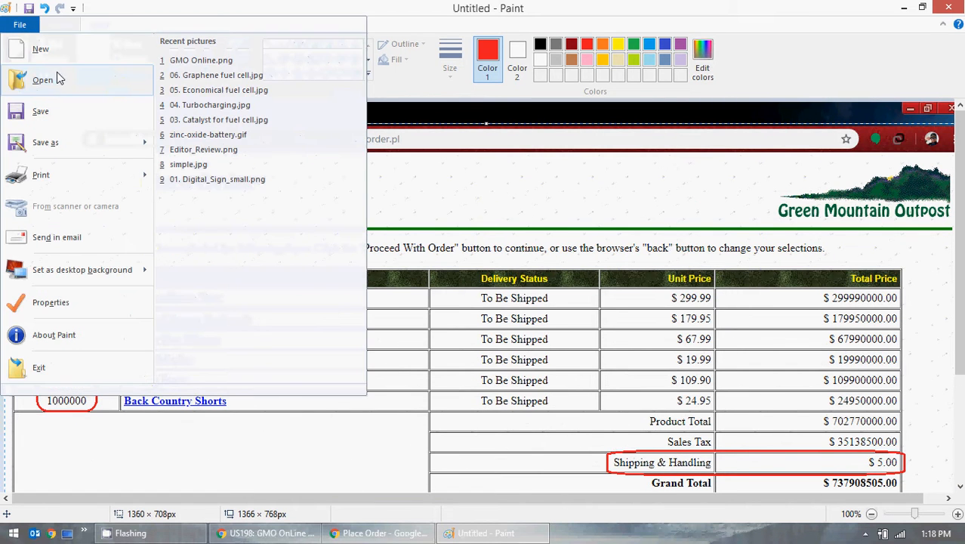
left_click(56, 59)
left_click(519, 270)
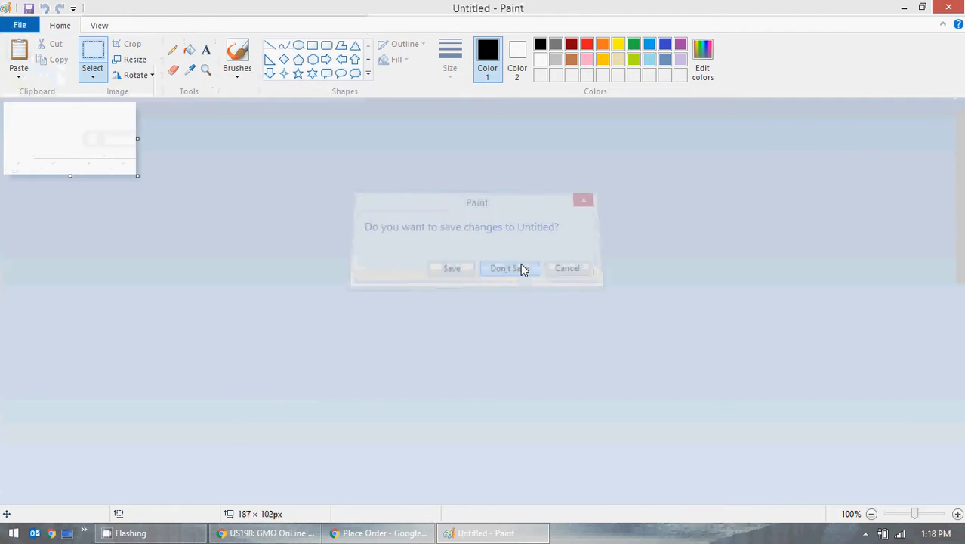
key("ctrl+v")
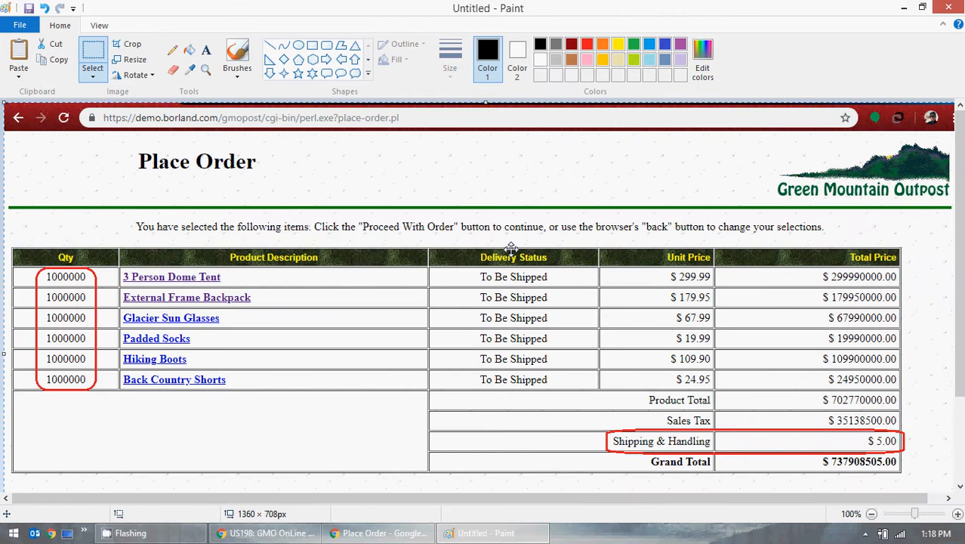
Step: Save the annotated screenshot to the Desktop as defect.png in PNG format and close the image editor
scroll(511, 250, "down", 3)
scroll(512, 249, "down", 1)
scroll(822, 317, "up", 4)
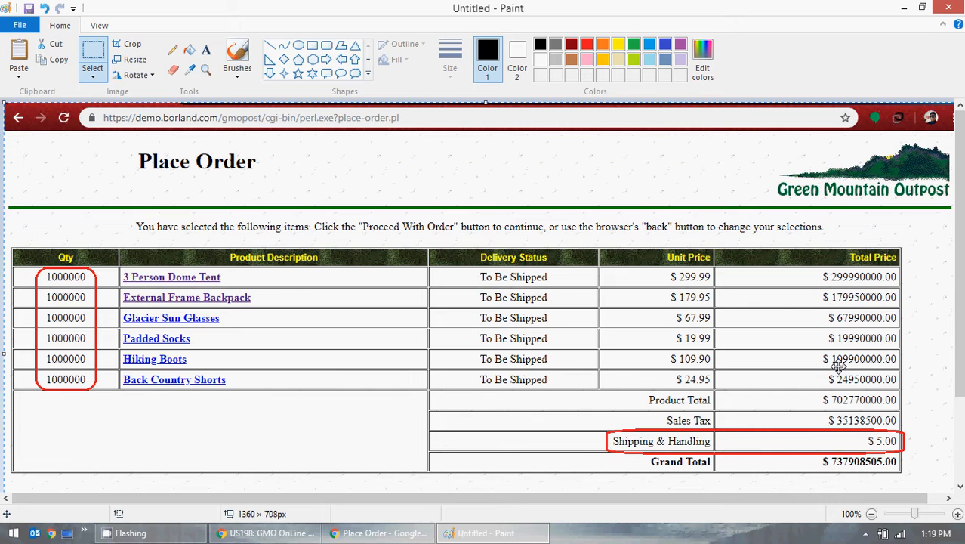
left_click(22, 33)
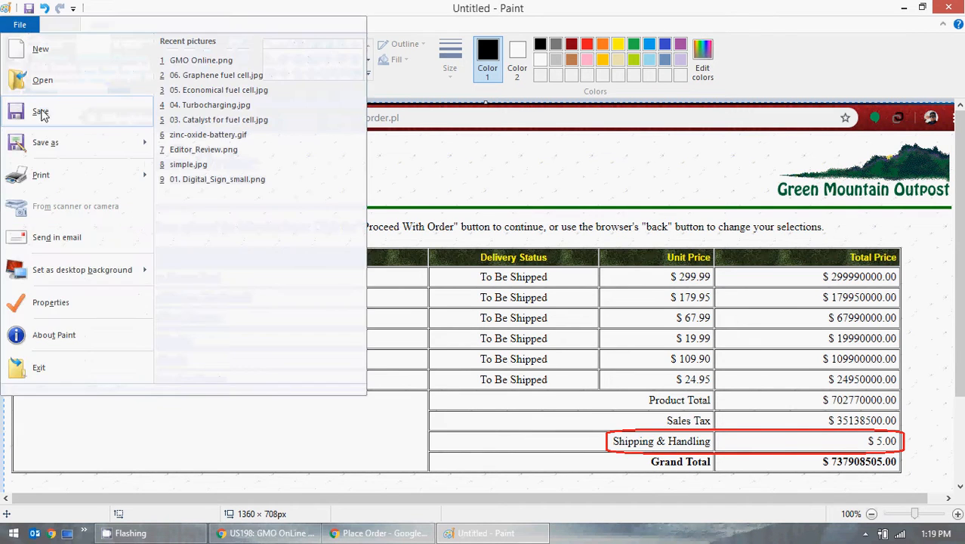
left_click(42, 121)
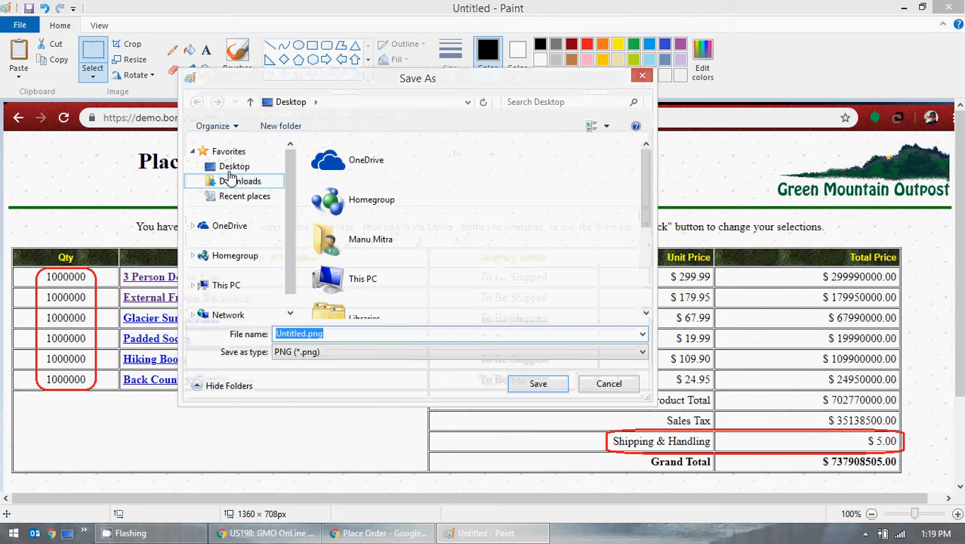
left_click(232, 173)
left_click(306, 334)
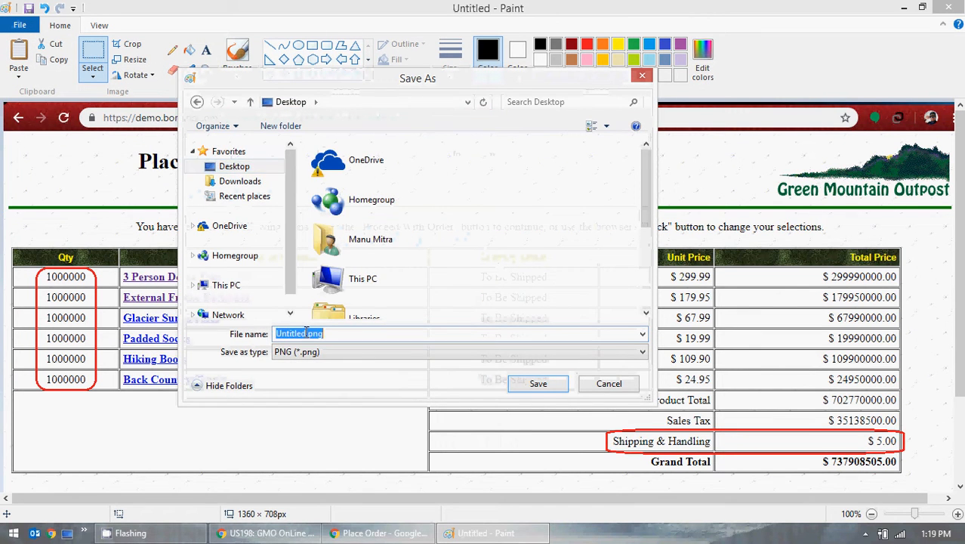
left_click_drag(305, 333, 237, 333)
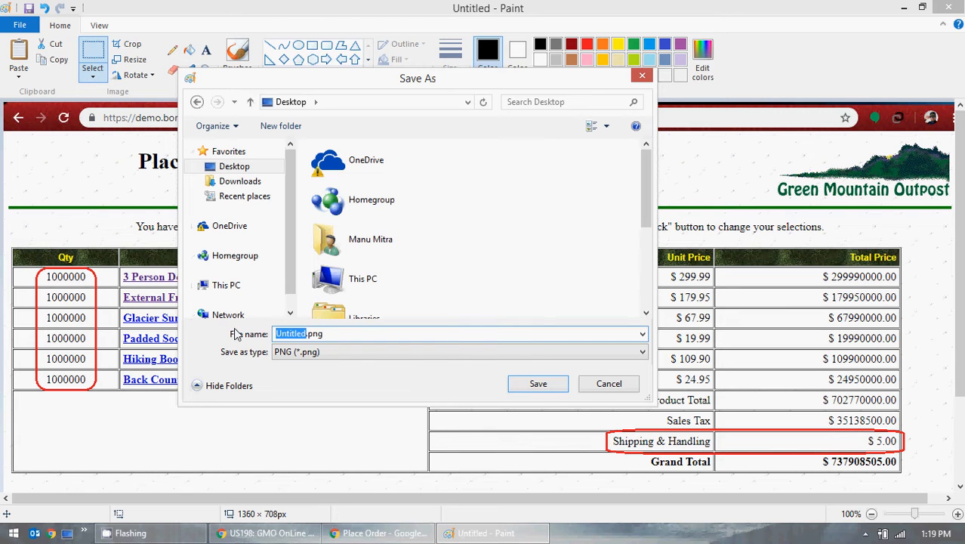
type("defect")
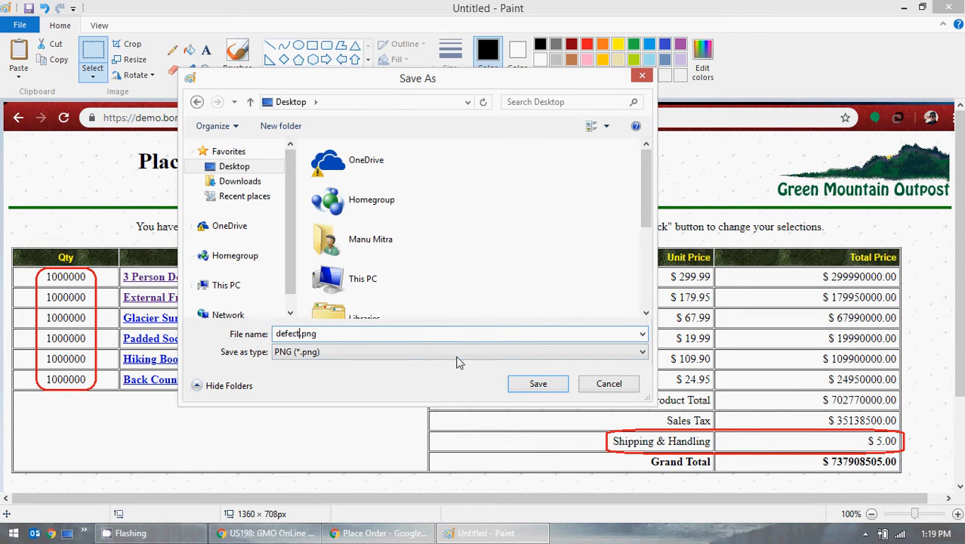
left_click(521, 385)
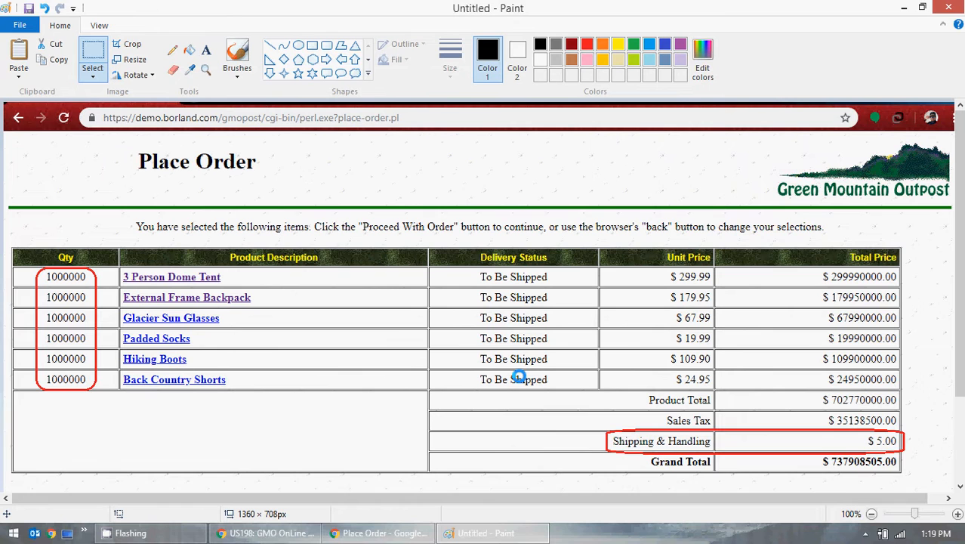
left_click(949, 6)
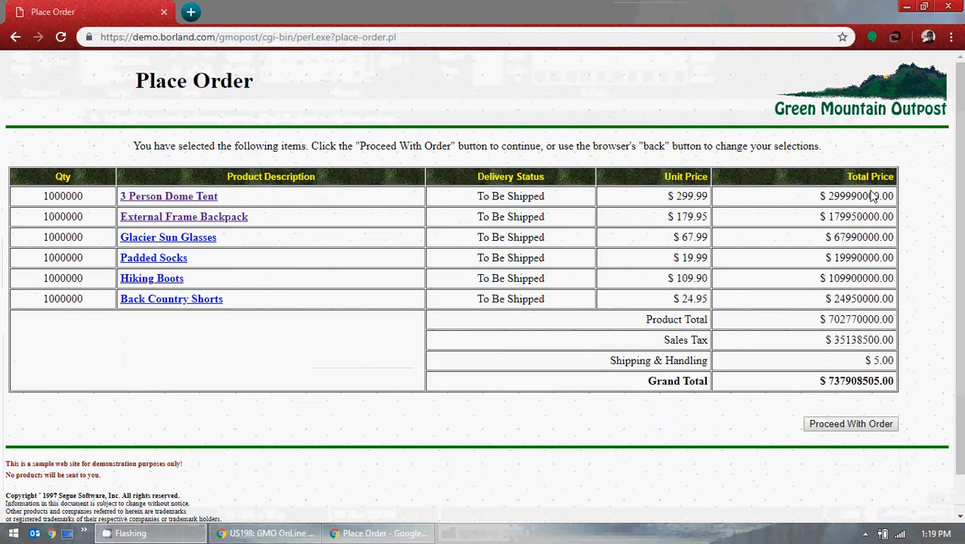
Step: Switch to Rally and start a detailed new defect under US198 named "Shipping and Handling Fees - GMO OnLine -"
key("alt+Tab")
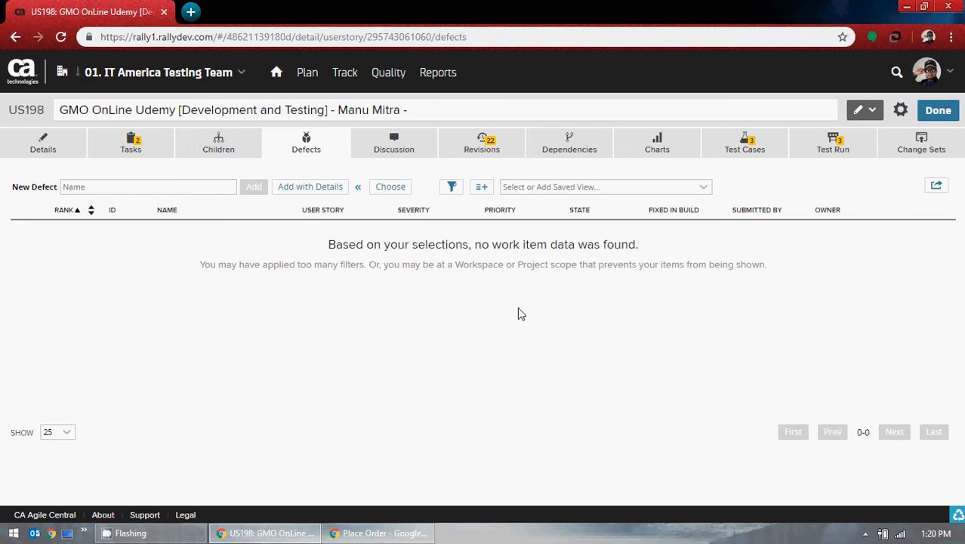
left_click(188, 186)
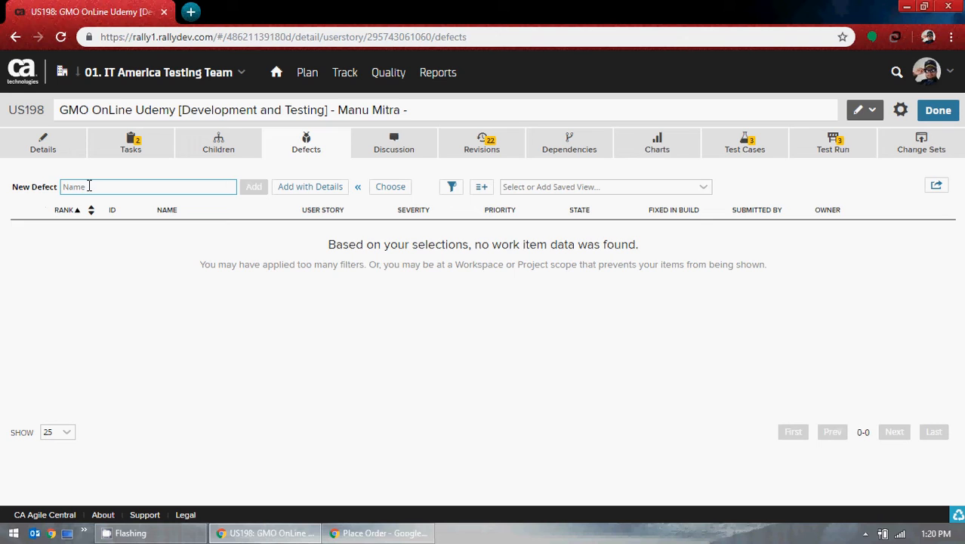
type("Shipping")
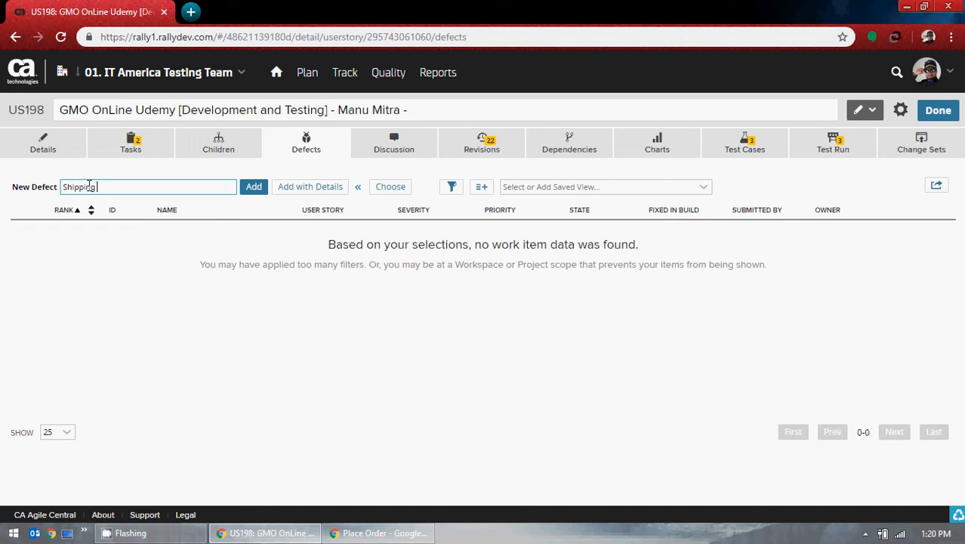
type(" and Handling Fees - GMO ")
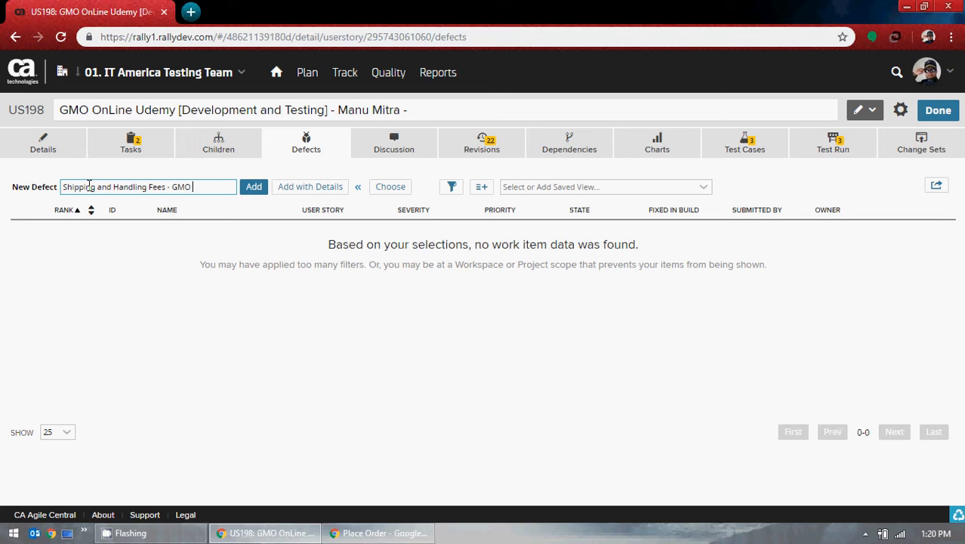
type("OnLine -")
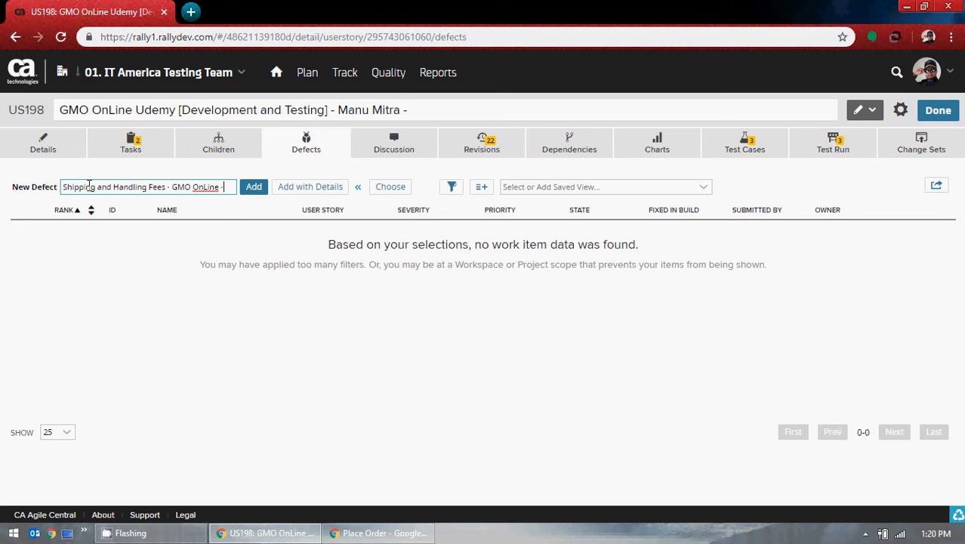
left_click(310, 189)
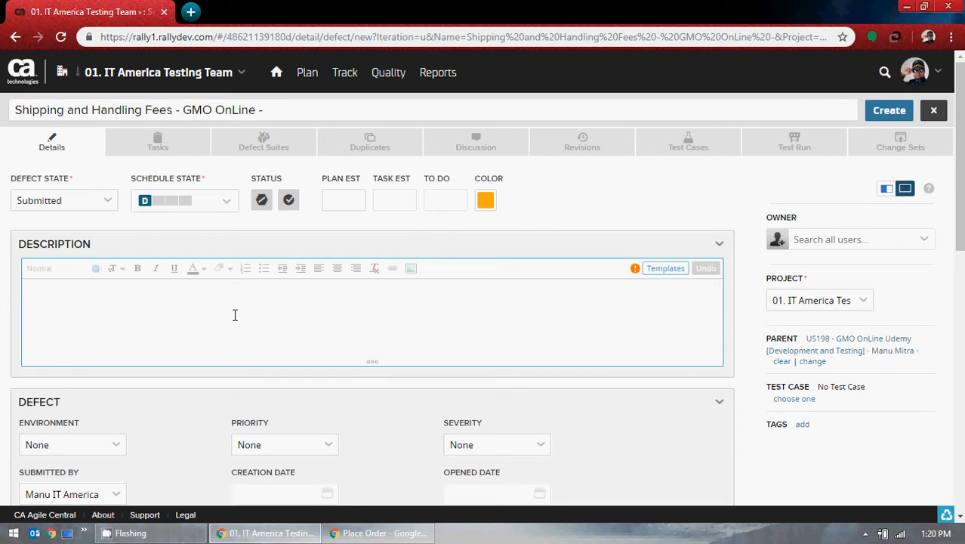
left_click(289, 108)
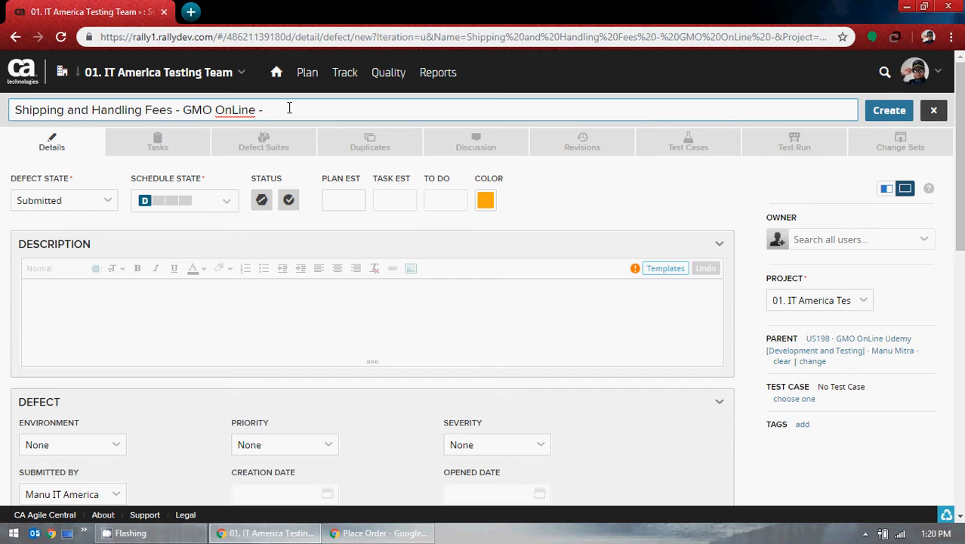
type("Critical Issue")
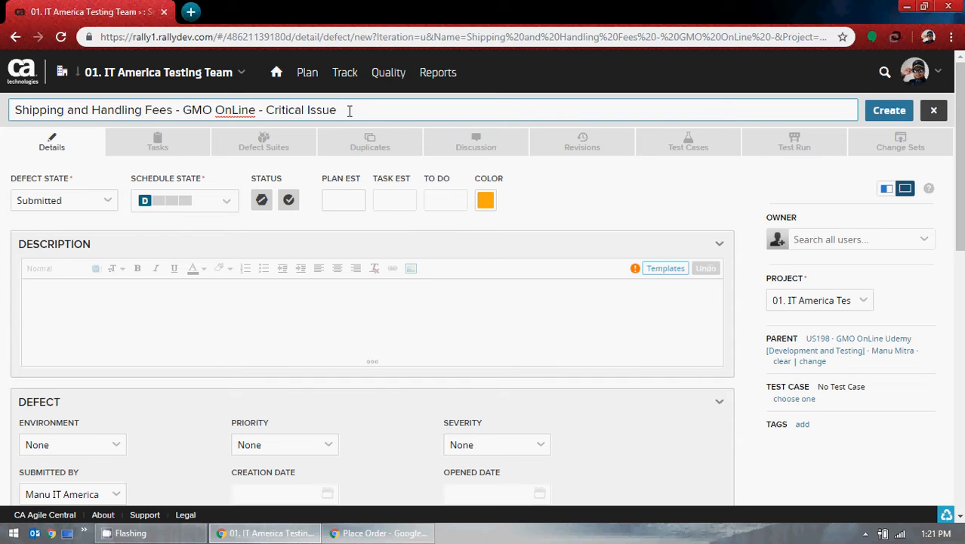
left_click_drag(347, 110, 274, 130)
key("BackSpace")
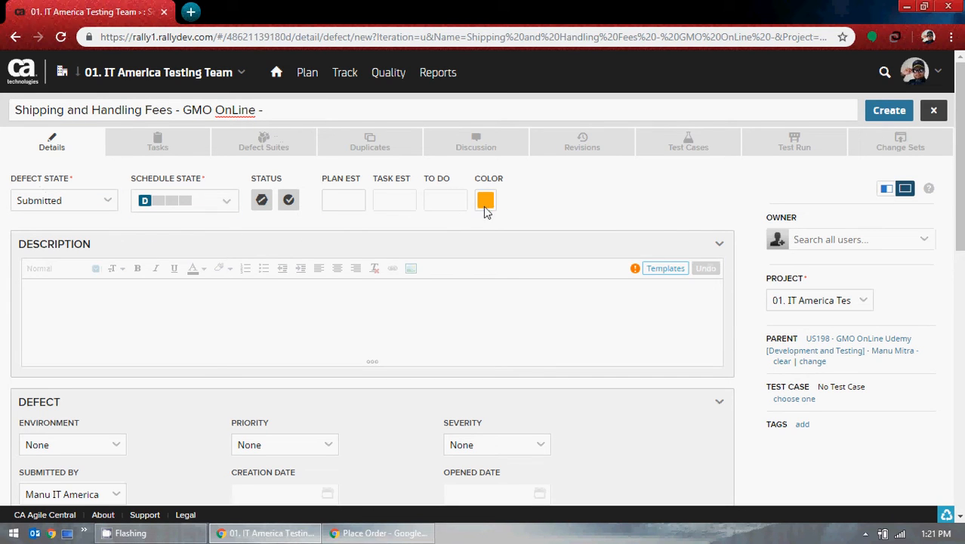
Step: Write the defect description "When I am trying order large quantities, shipping and handling fee is showing as $5.00."
left_click(138, 304)
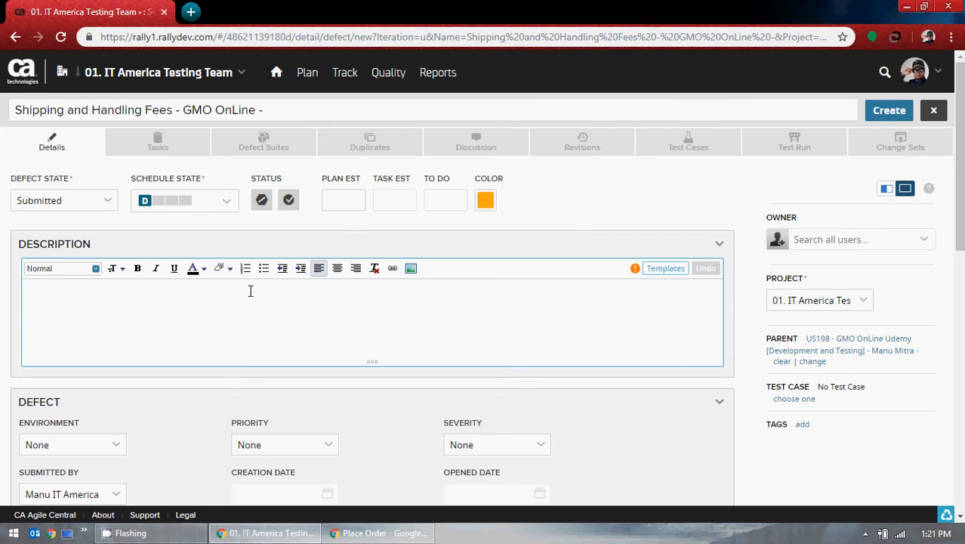
type("When I am")
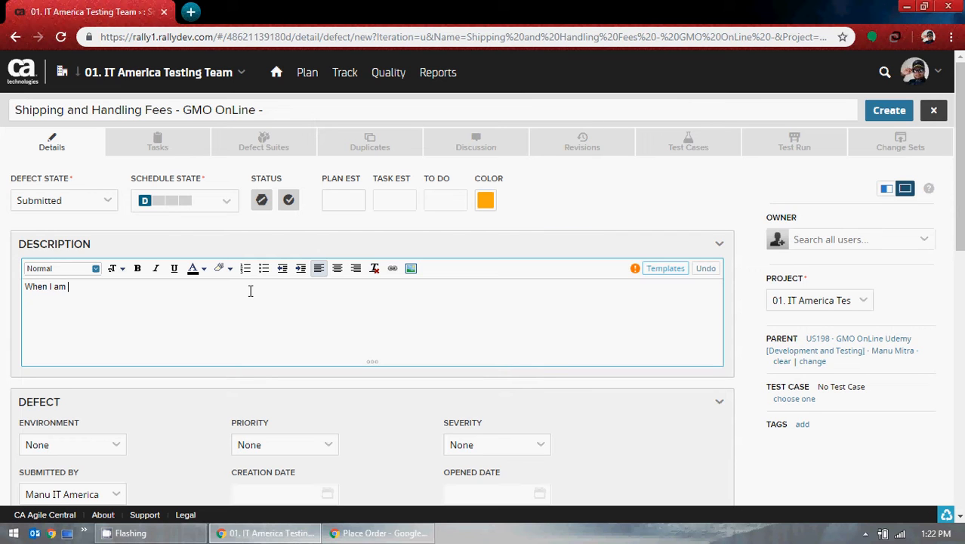
type("trying order large quanities")
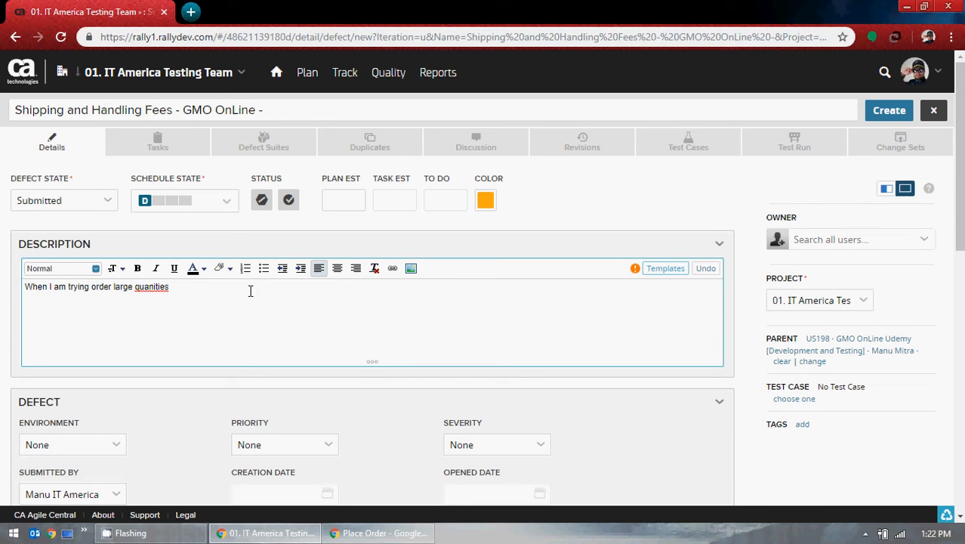
right_click(144, 287)
left_click(189, 296)
type(", shipping and")
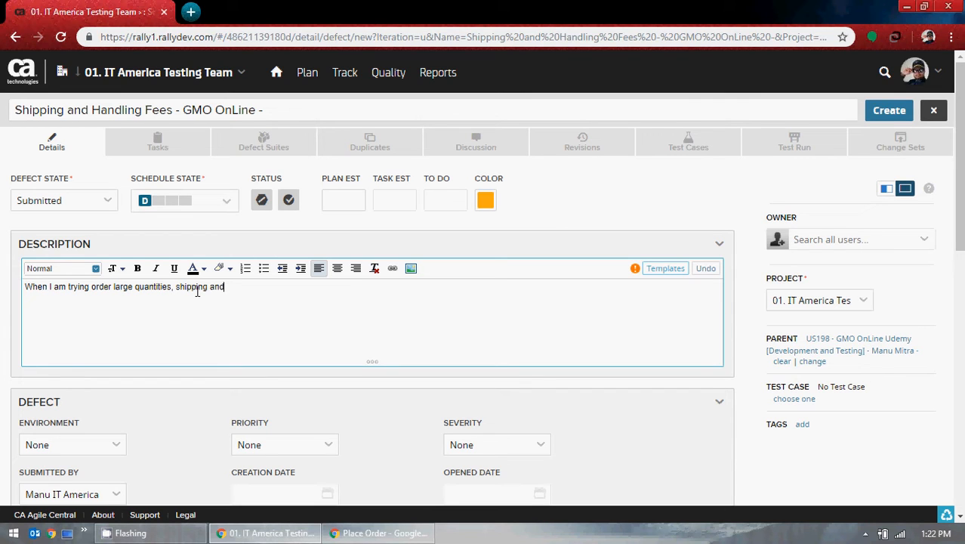
type(" handling is")
key("BackSpace")
type("fee is showing as ")
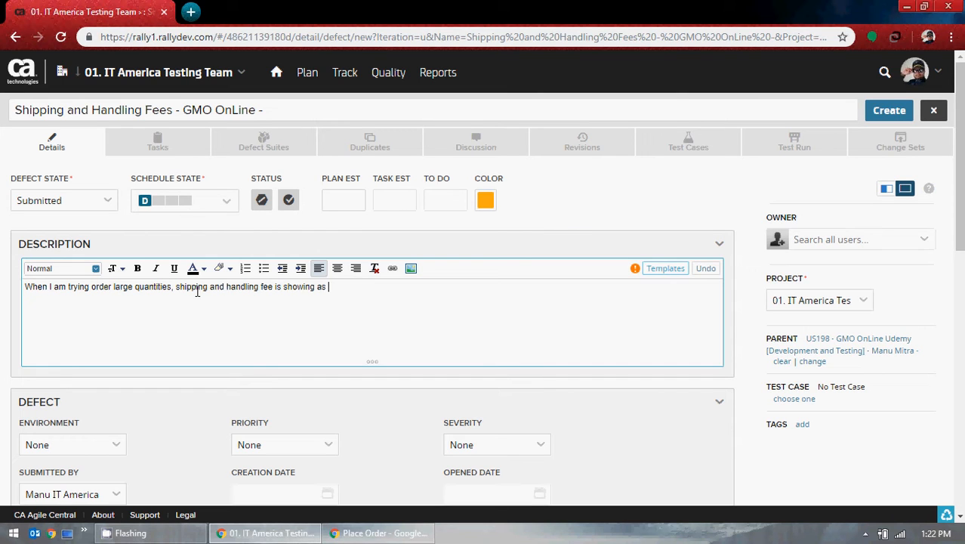
type("$5.00.")
type(".")
Step: Format the whole description sentence in the serif font at a larger size, coloured blue (RGB 0, 0, 255)
left_click_drag(378, 291, 10, 291)
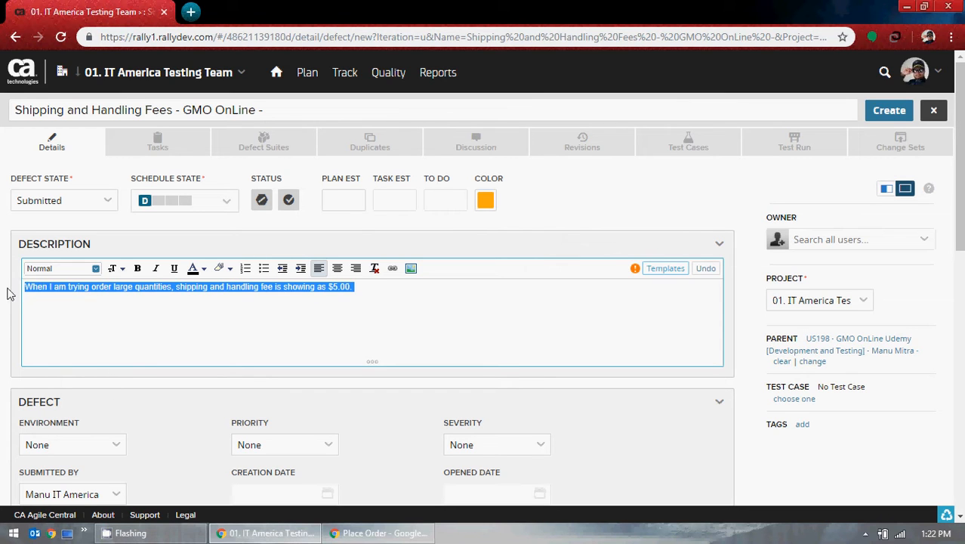
left_click(62, 270)
left_click(56, 295)
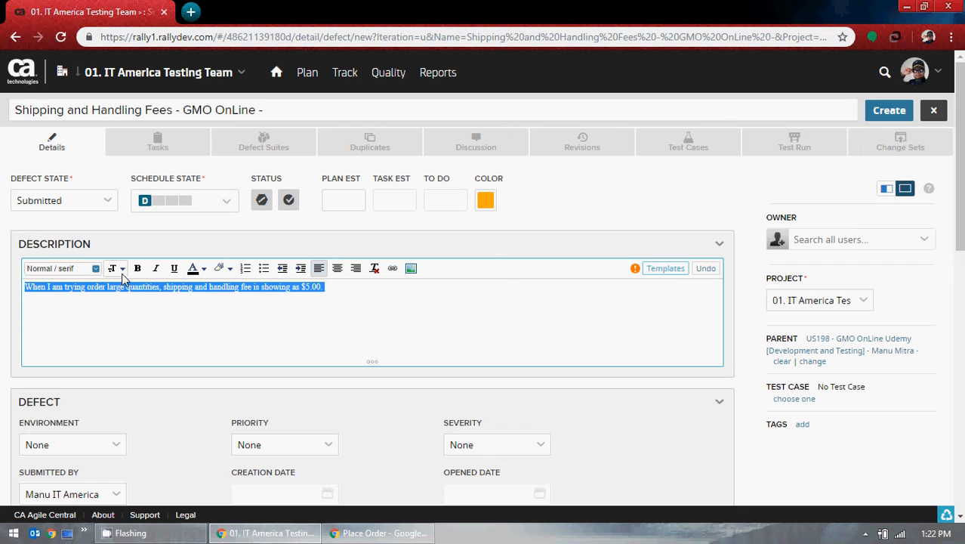
left_click(122, 272)
left_click(119, 297)
left_click(202, 269)
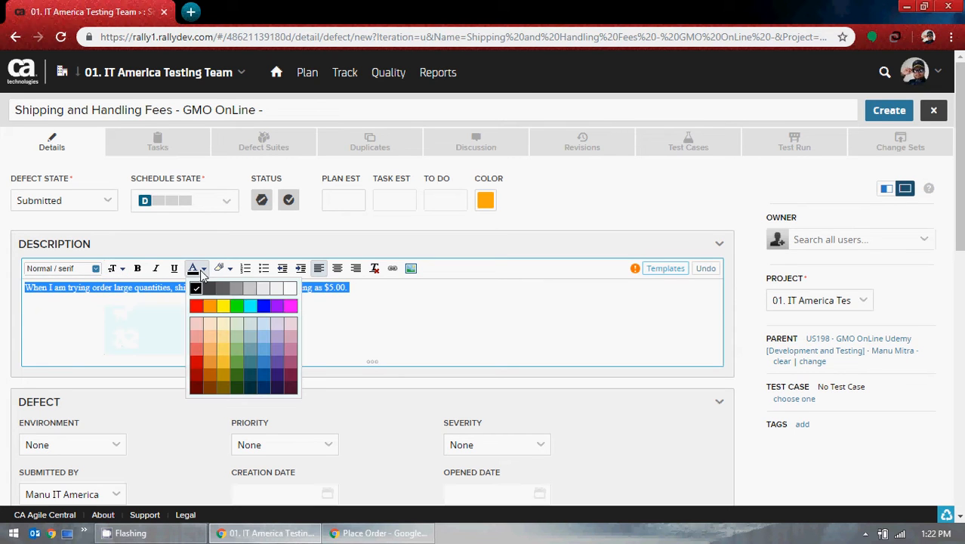
left_click(262, 305)
left_click(367, 287)
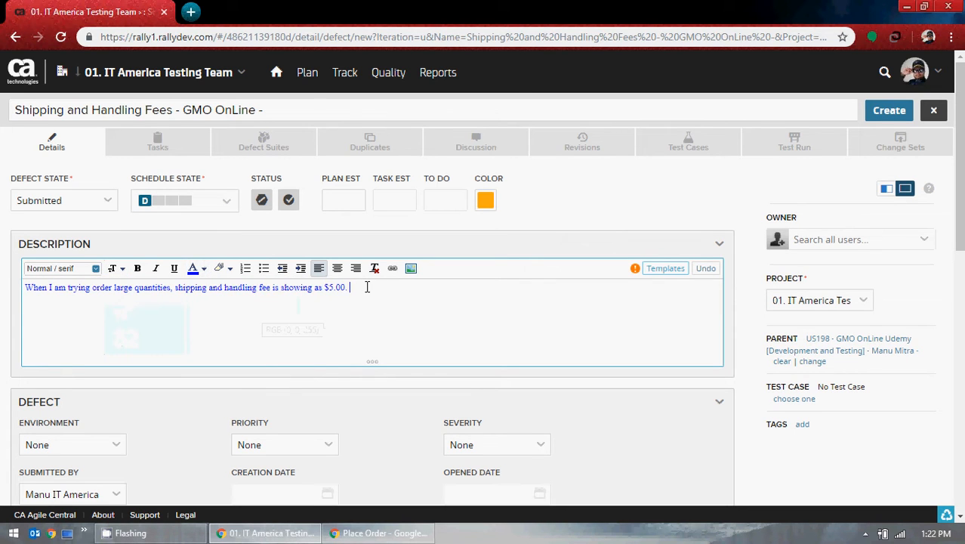
Step: Insert the defect.png image from the Desktop on a new line below the description sentence
key("Return")
left_click(410, 268)
left_click(445, 278)
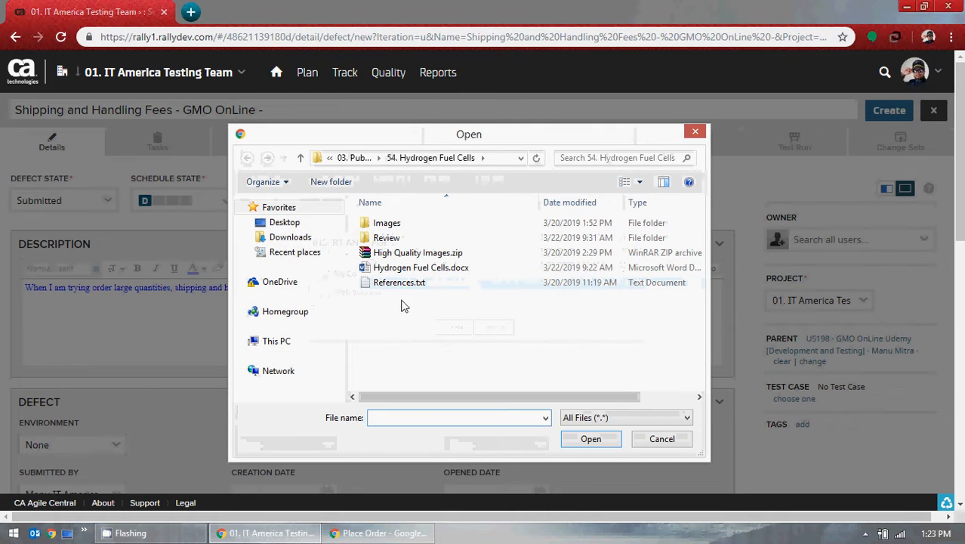
left_click(273, 223)
left_click_drag(700, 272, 684, 295)
left_click(447, 279)
double_click(447, 280)
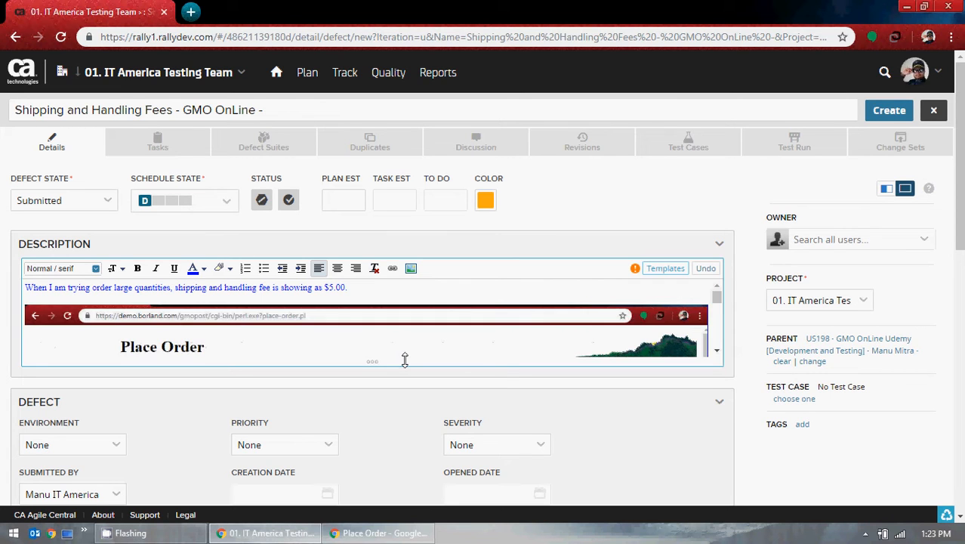
Step: Make the description box taller and review the inserted screenshot, checking the outlined quantities and the Shipping & Handling row
left_click_drag(375, 361, 379, 421)
scroll(392, 378, "down", 5)
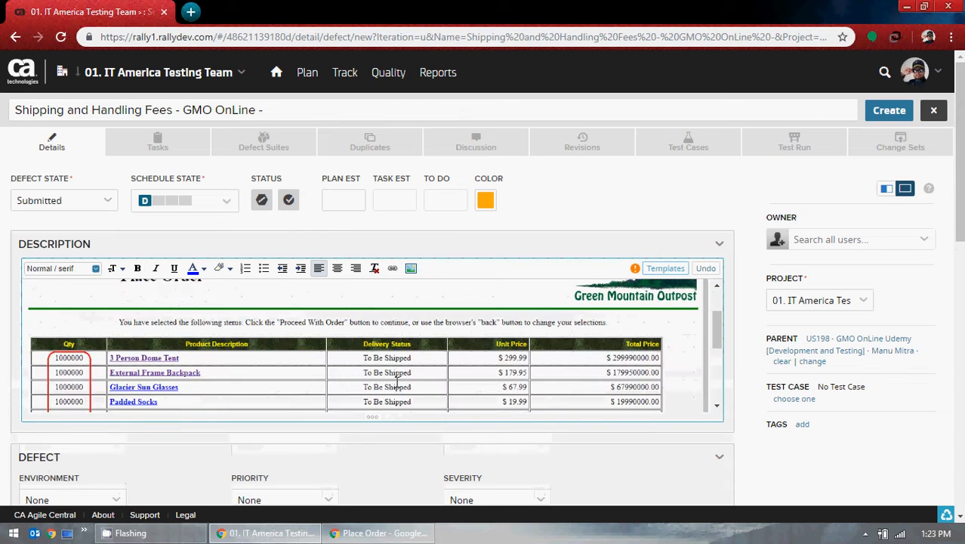
scroll(395, 366, "up", 5)
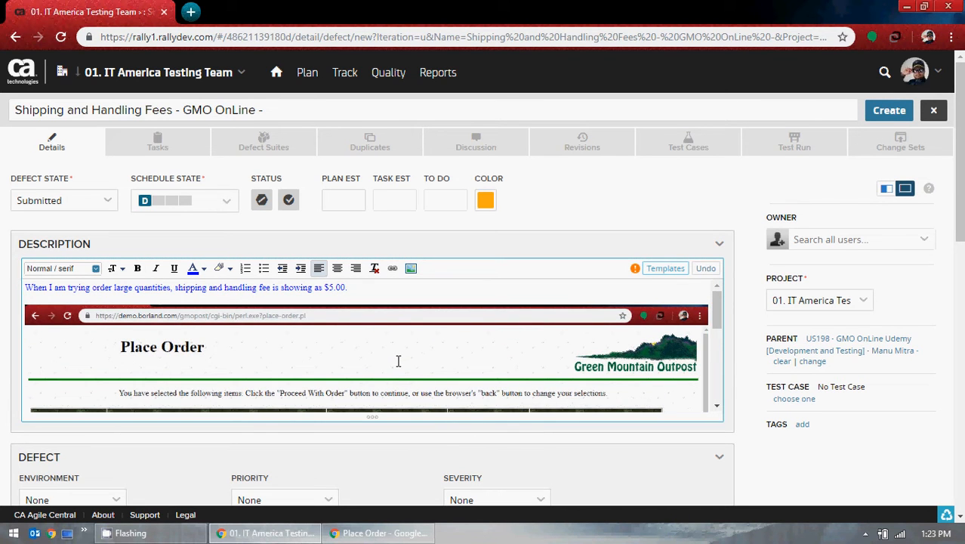
scroll(398, 362, "down", 5)
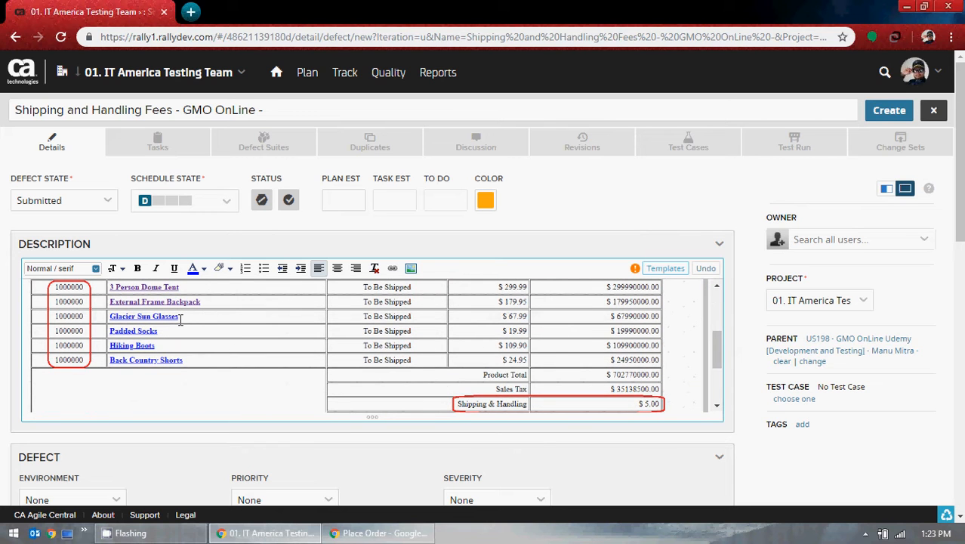
scroll(179, 320, "up", 5)
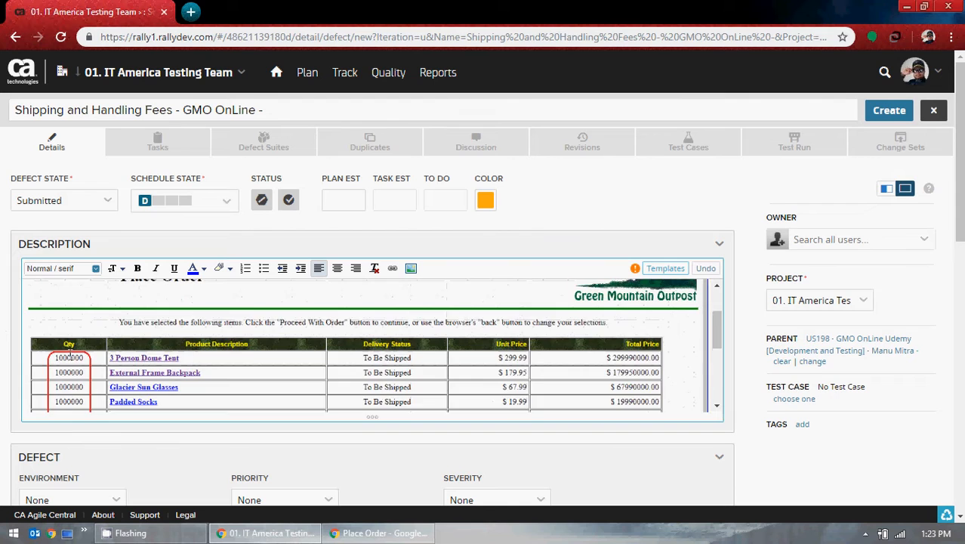
scroll(265, 351, "down", 6)
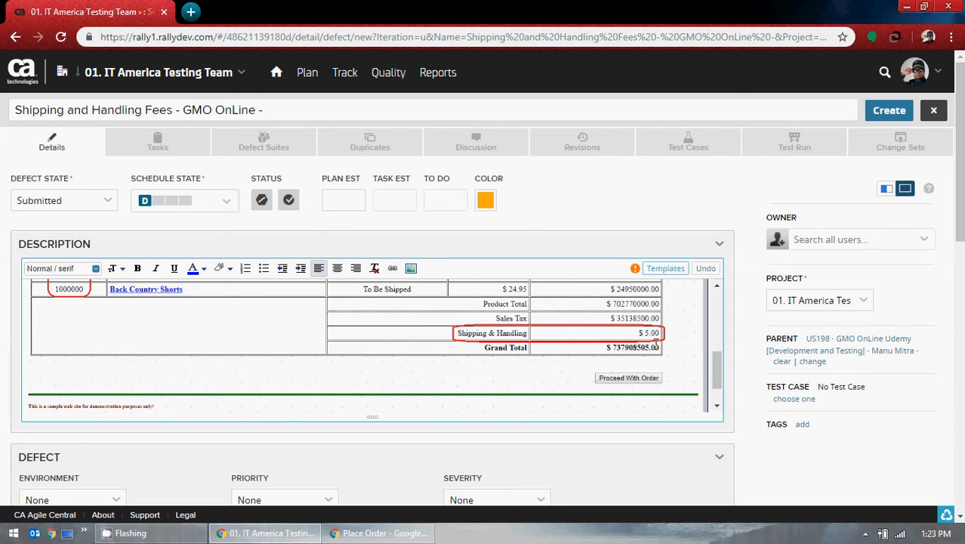
scroll(655, 345, "up", 6)
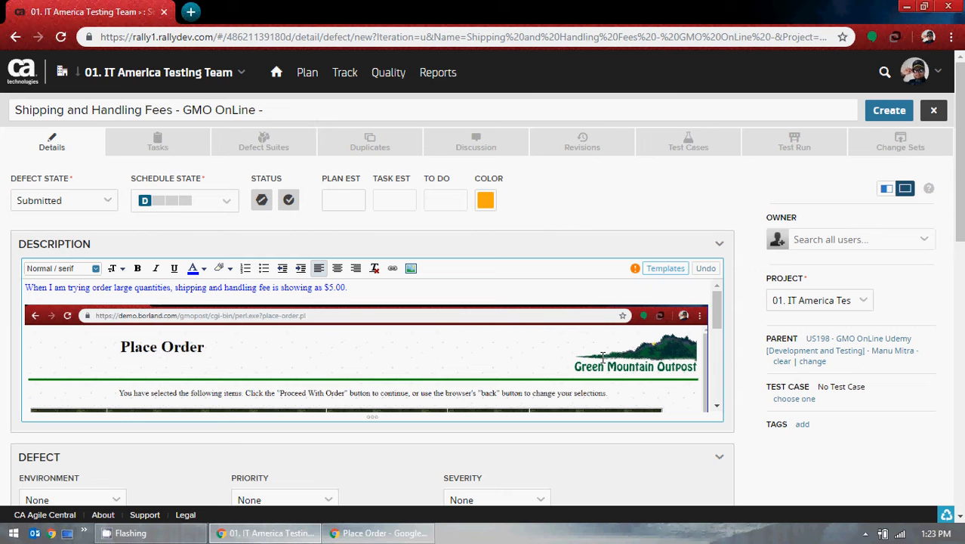
scroll(601, 355, "down", 3)
scroll(596, 352, "down", 4)
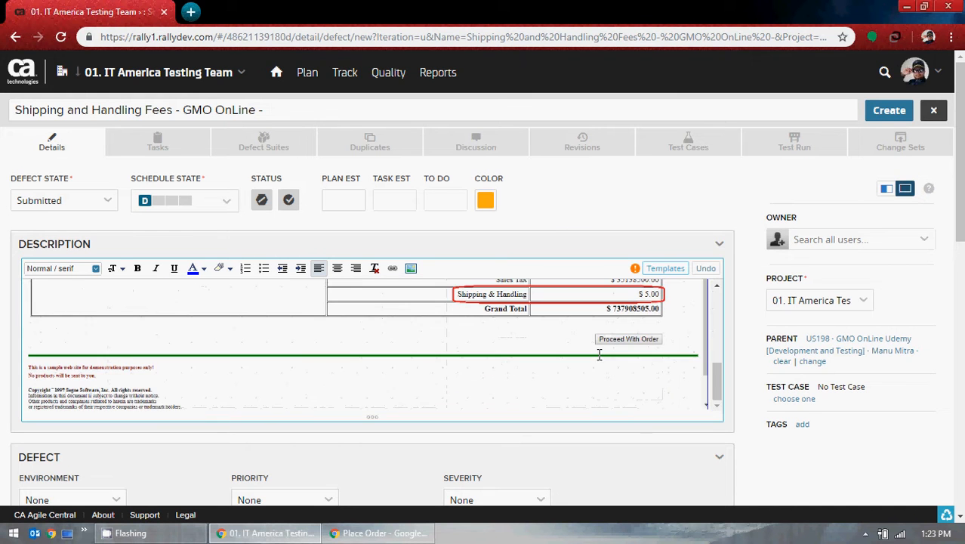
Step: Link test case TC388, GMO OnLine Udemy [Functional Testing] (Fire Fox Browser), to the defect
scroll(589, 351, "up", 8)
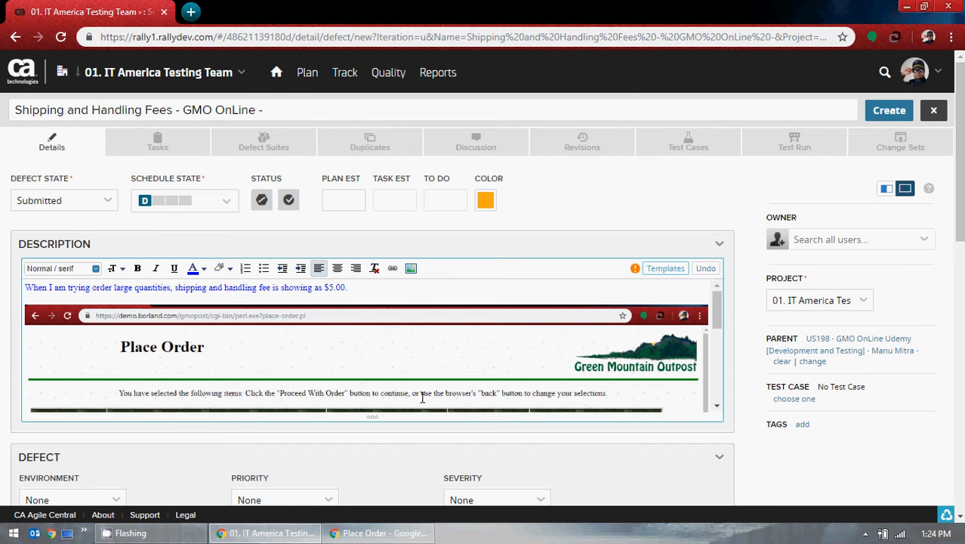
scroll(853, 339, "down", 2)
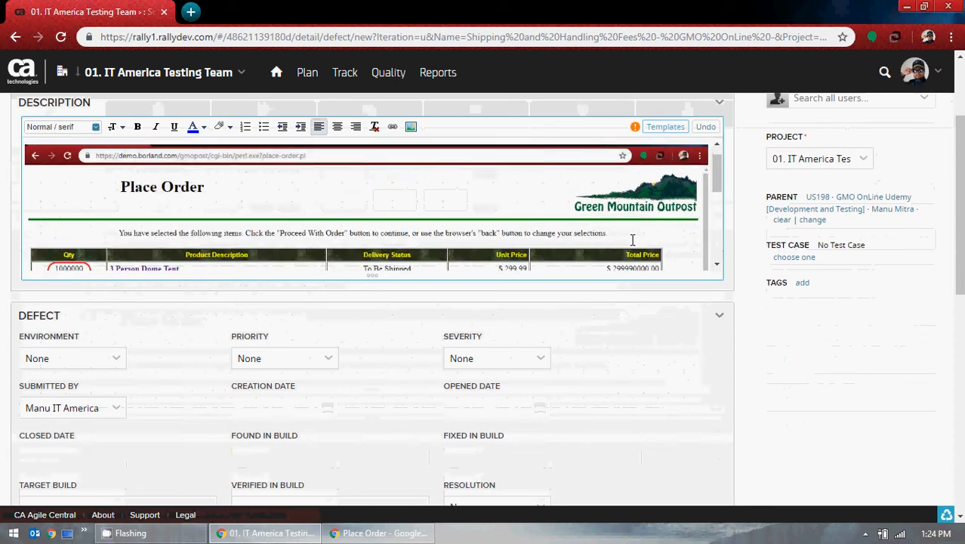
scroll(632, 239, "down", 3)
scroll(948, 409, "down", 7)
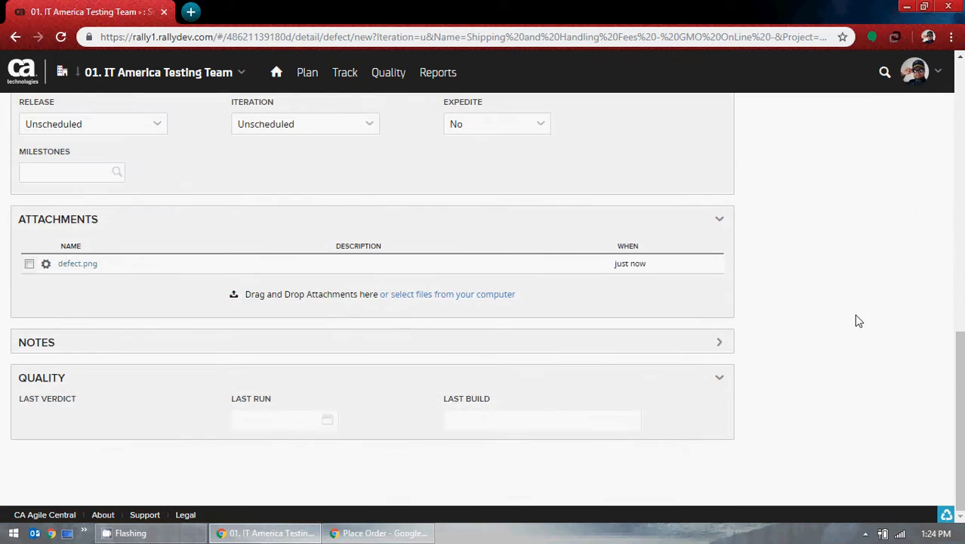
scroll(859, 321, "up", 9)
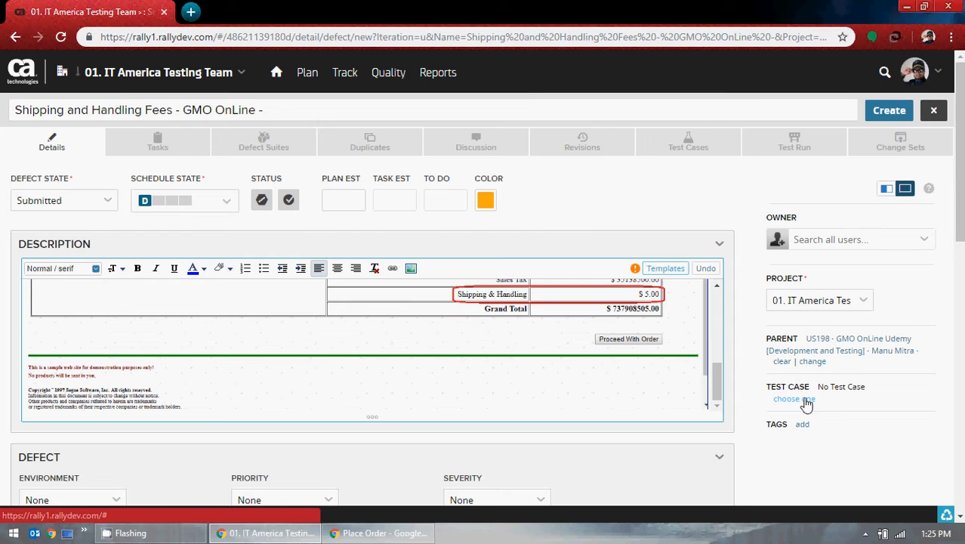
left_click(806, 401)
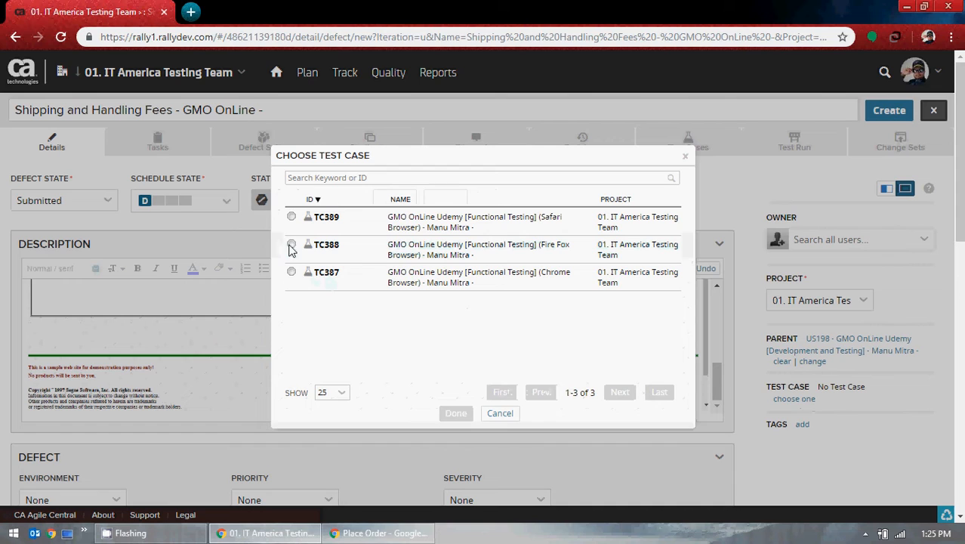
left_click(291, 246)
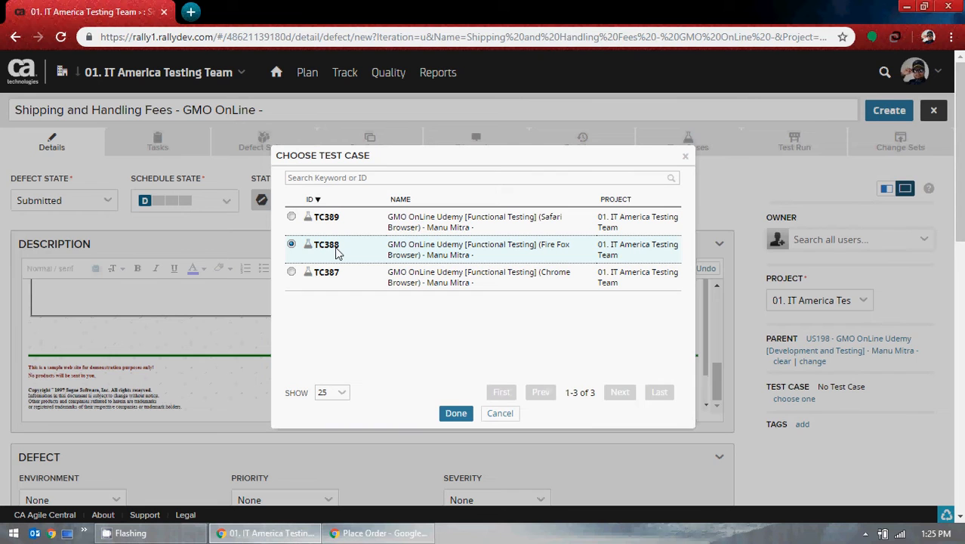
left_click(464, 416)
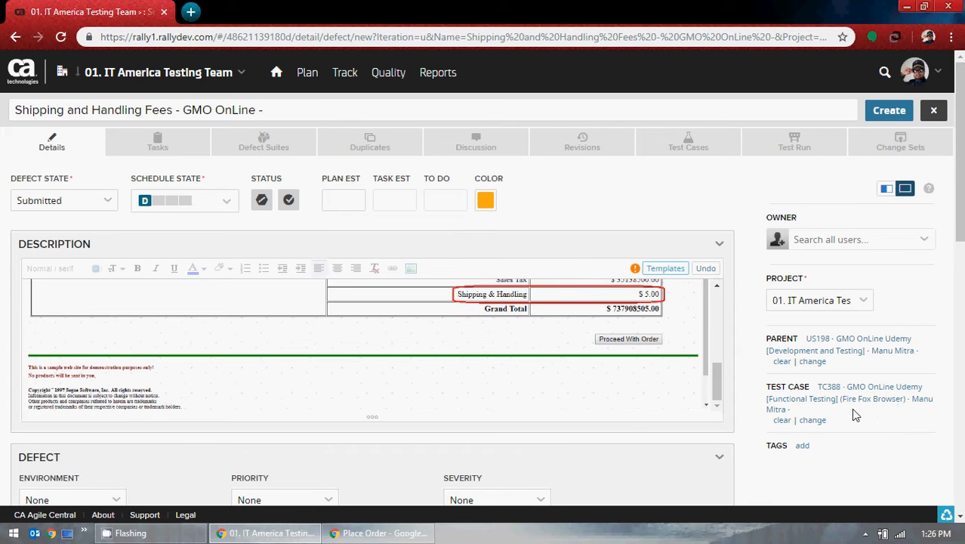
Step: Add the existing tags GMO and GMO Online to the defect
scroll(854, 414, "down", 1)
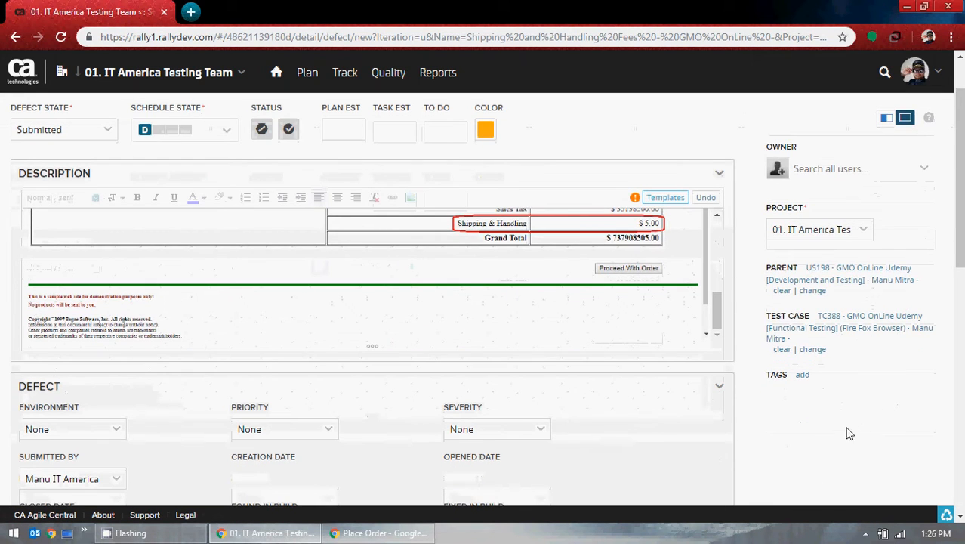
left_click(801, 375)
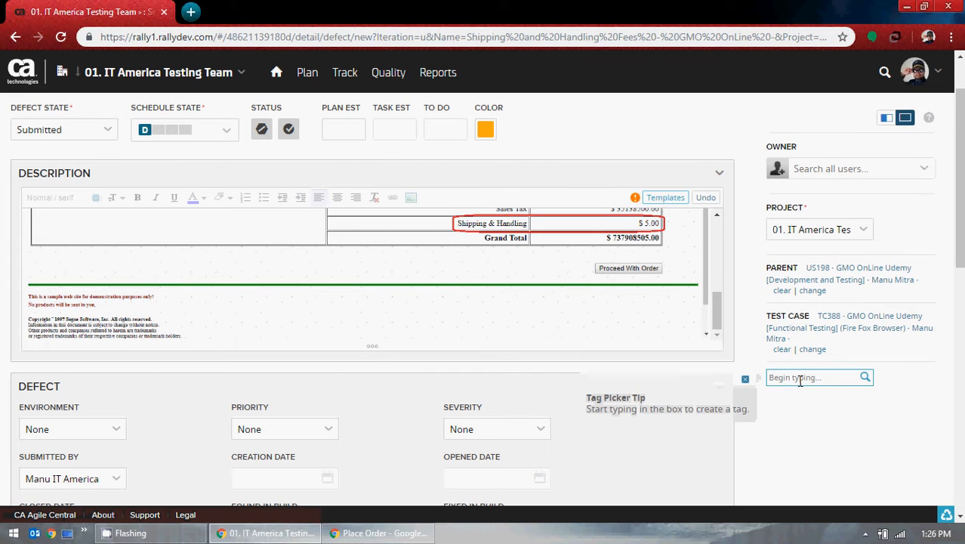
type("GMO")
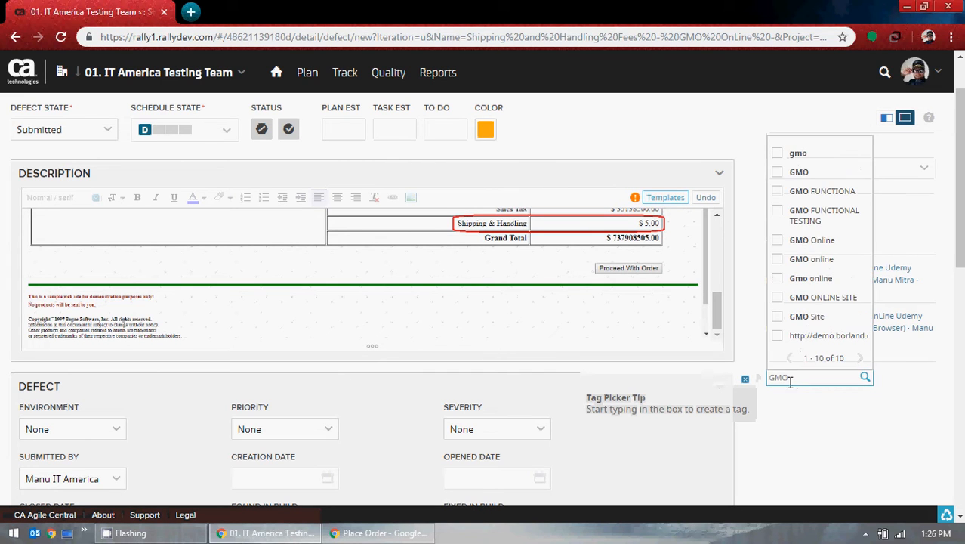
left_click(778, 174)
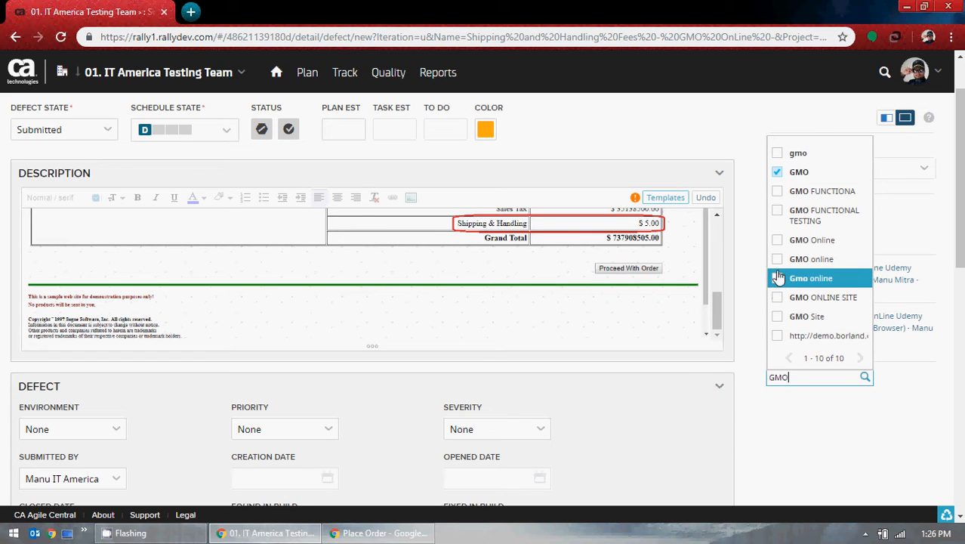
left_click(778, 243)
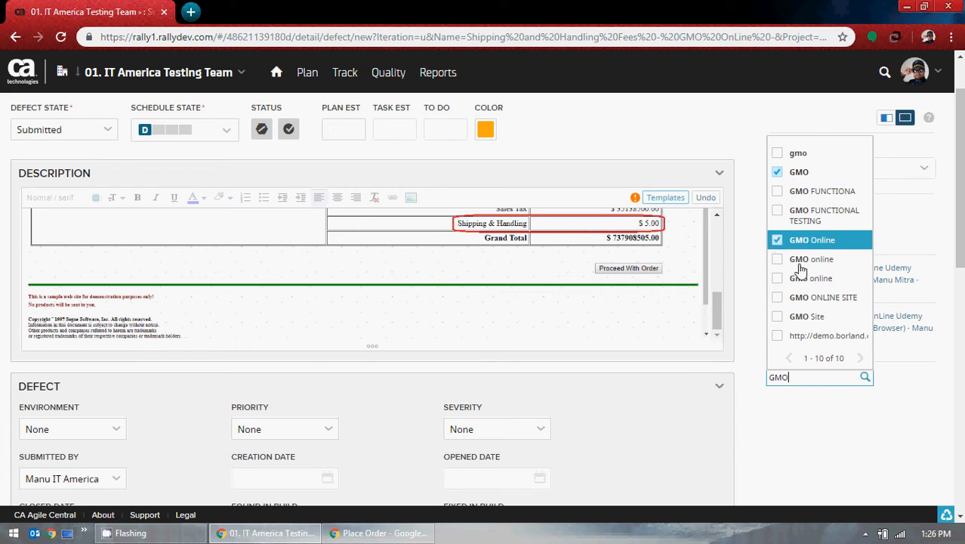
left_click(850, 432)
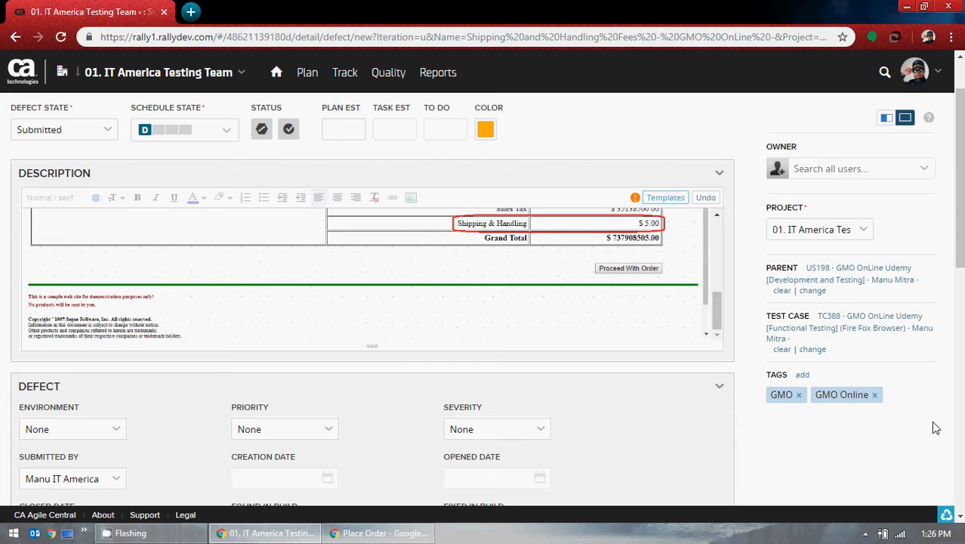
Step: Assign the defect's owner to the user suggested among the quick picks
scroll(876, 434, "up", 1)
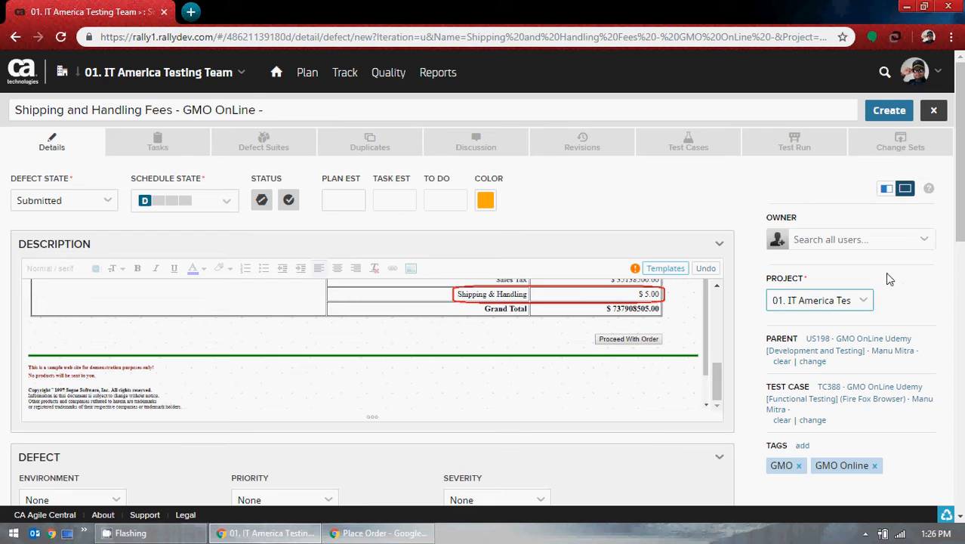
left_click(923, 243)
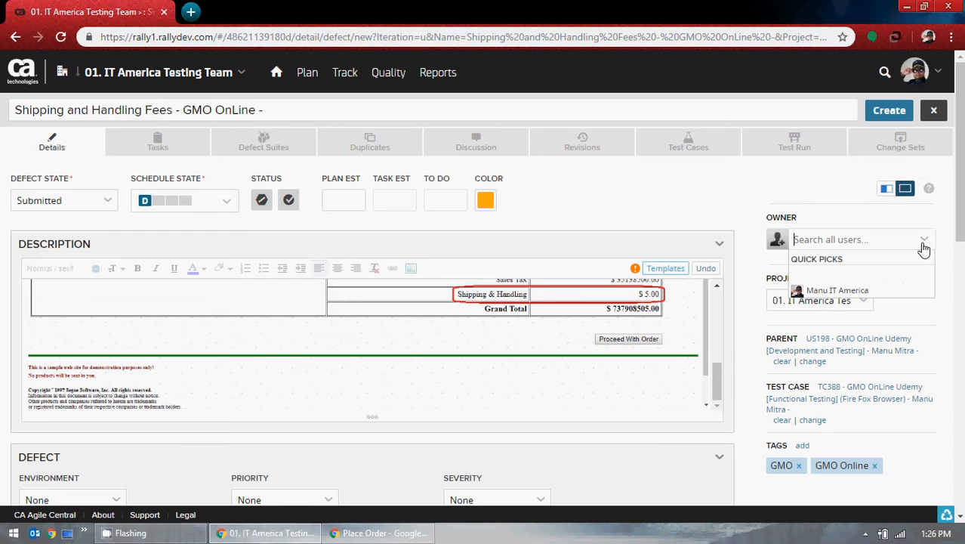
left_click(876, 291)
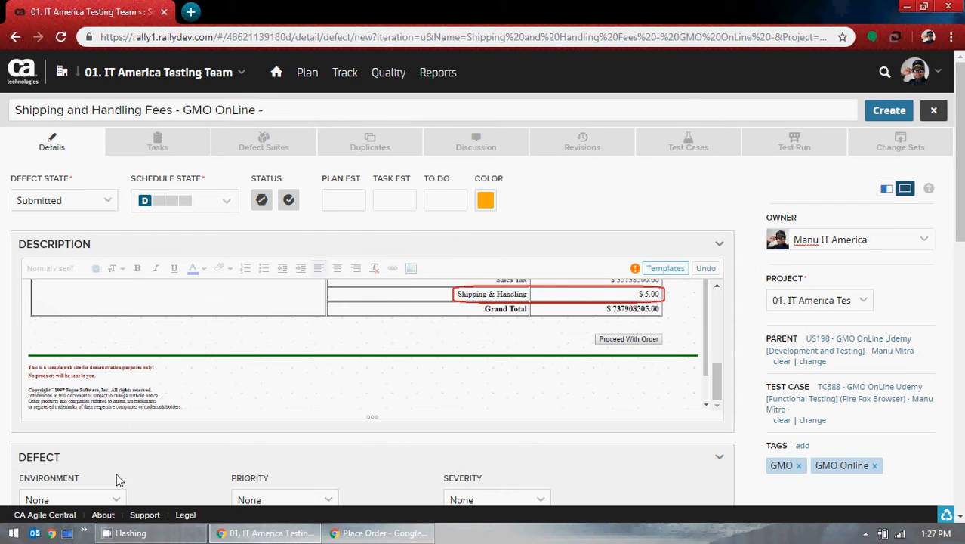
Step: Switch to the Place Order page in Chrome and bring up the browser's additional tools options
left_click(378, 533)
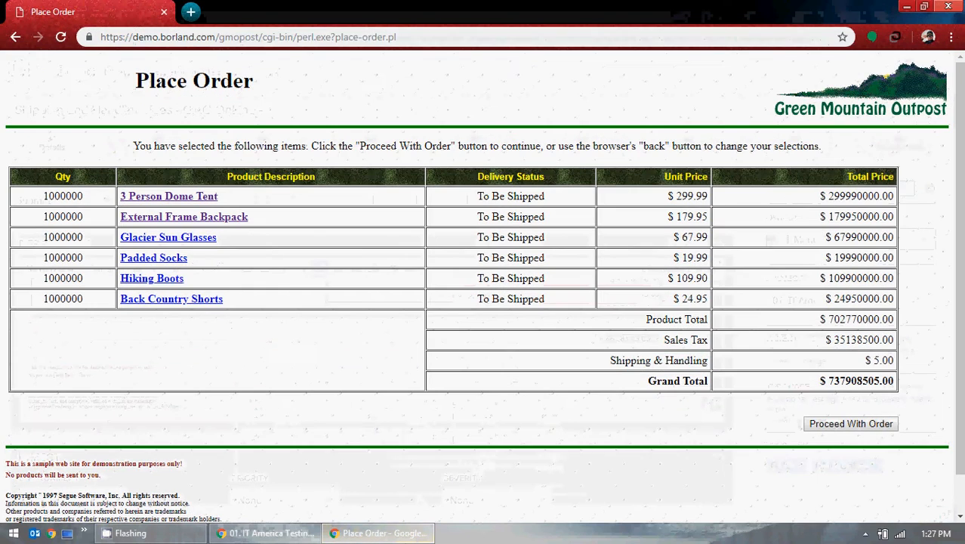
left_click(952, 36)
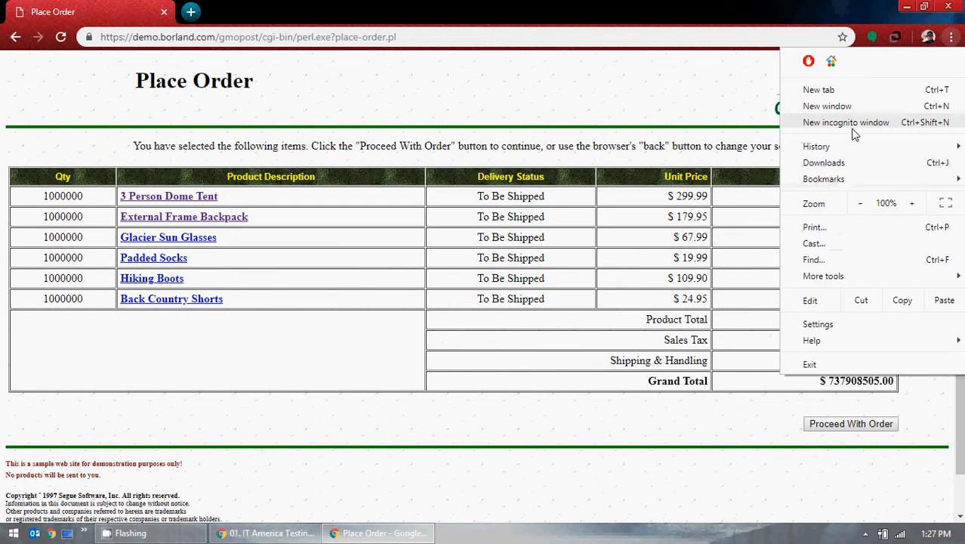
mouse_move(858, 277)
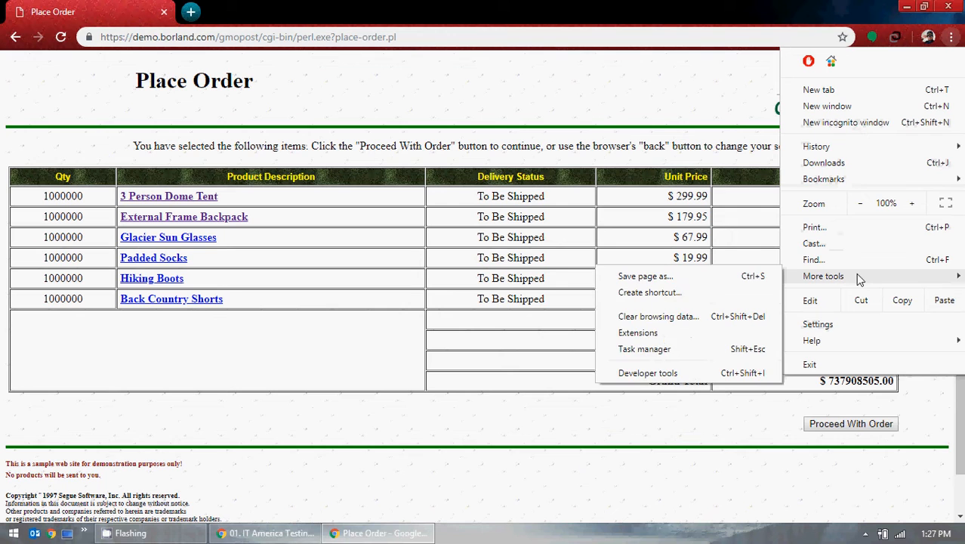
Step: Inspect the header table's HTML down to its row on the Place Order page with the developer tools, and close them
left_click(648, 373)
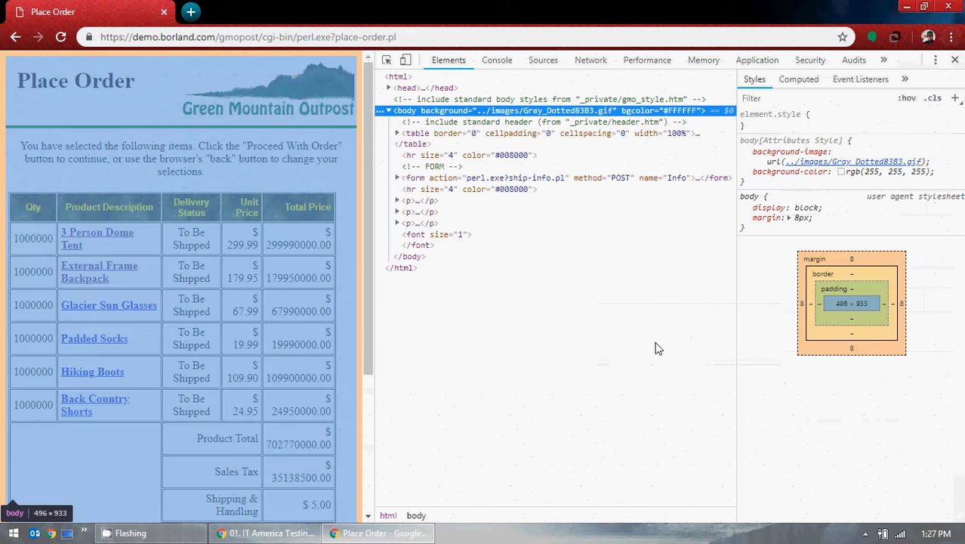
left_click(398, 134)
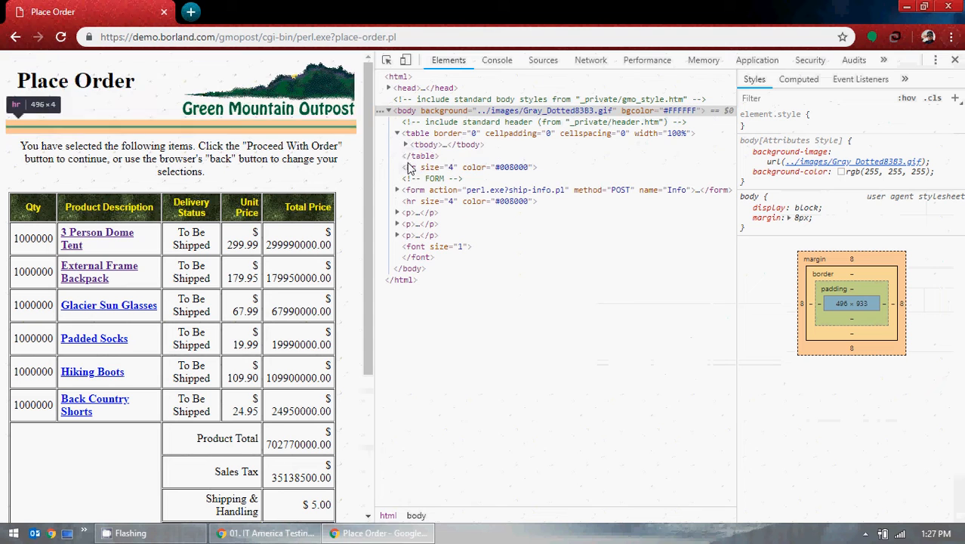
left_click(405, 144)
left_click(414, 157)
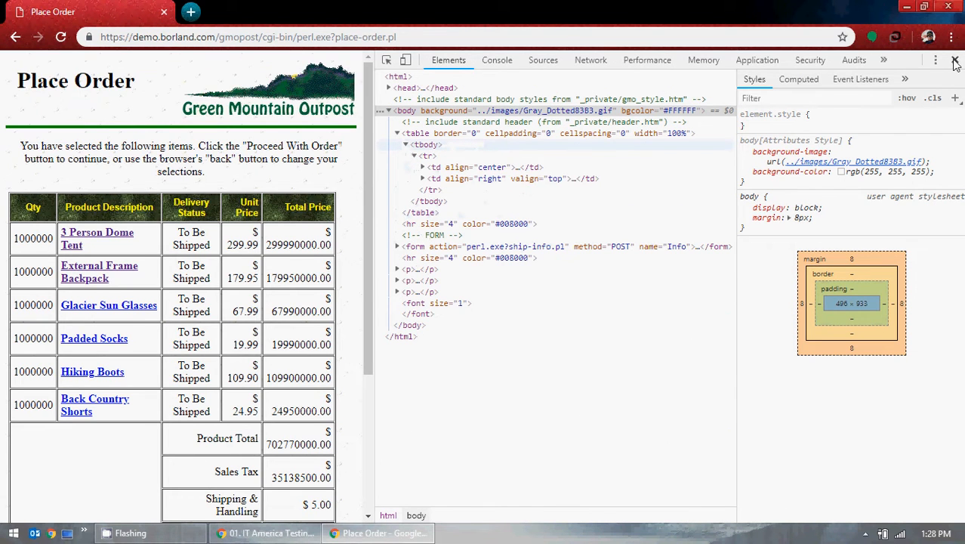
left_click(955, 61)
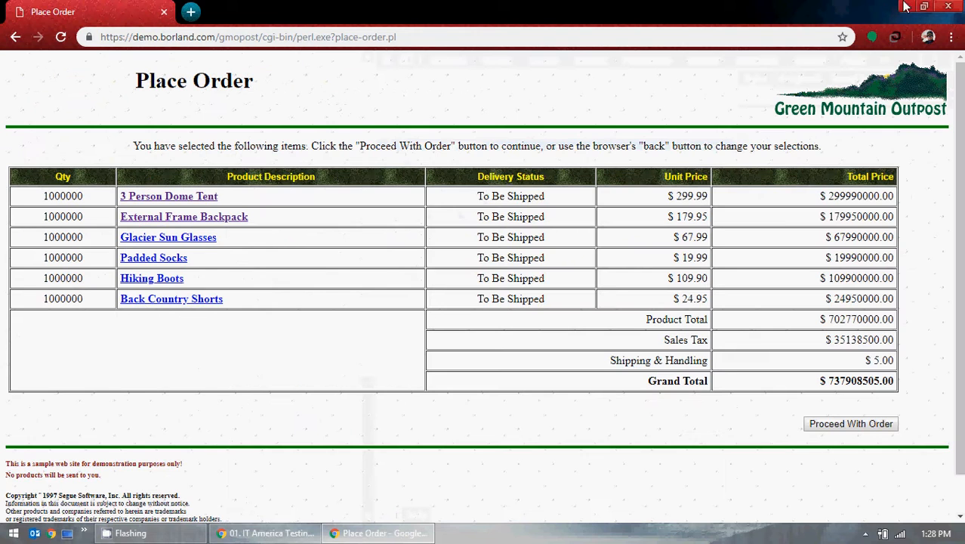
Step: Switch to the Rally defect form and set the defect state to Open
key("alt+Tab")
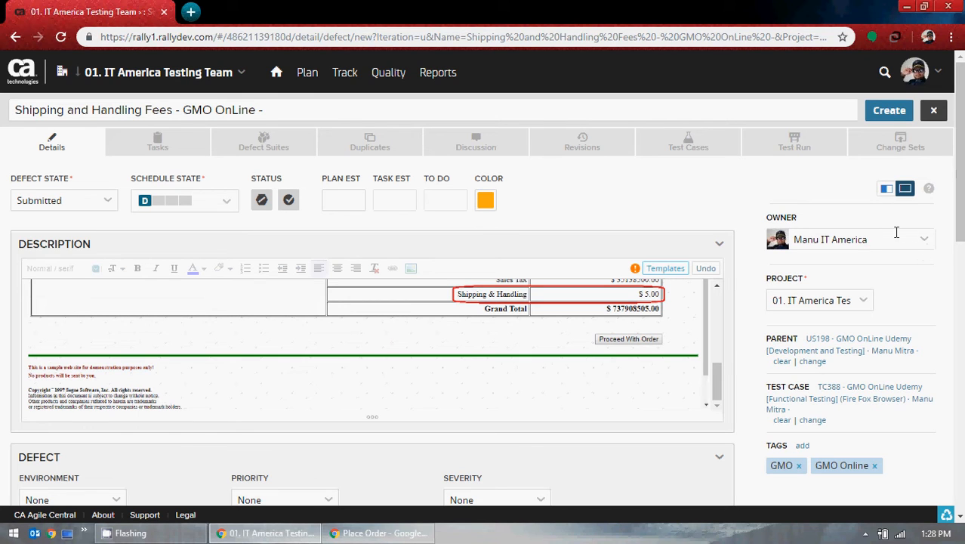
left_click(897, 232)
left_click(108, 204)
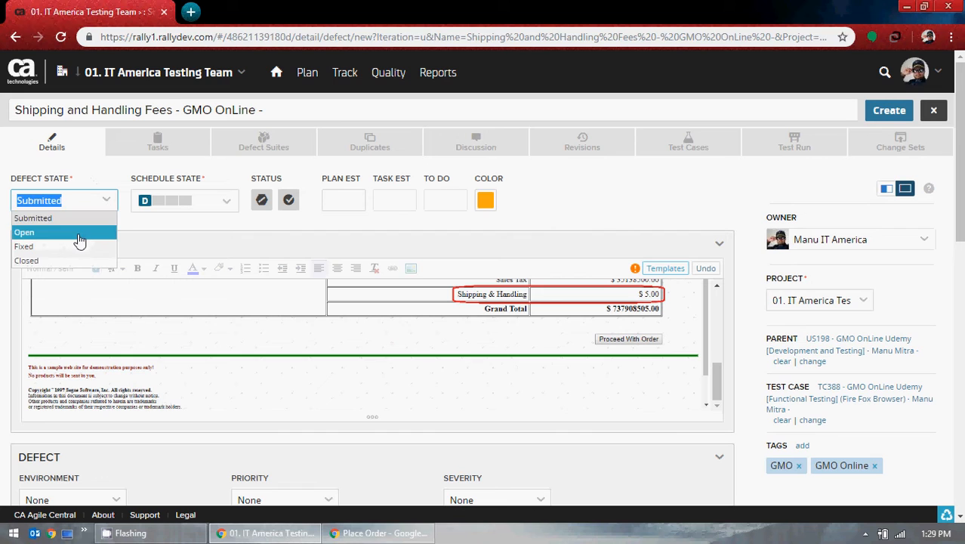
left_click(78, 234)
left_click(31, 158)
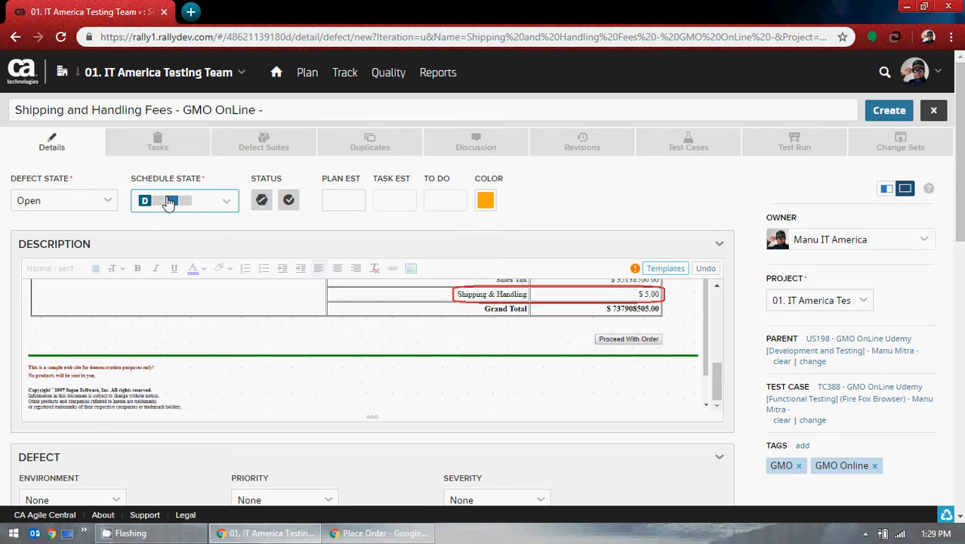
Step: Set the defect state back to Submitted
left_click(111, 204)
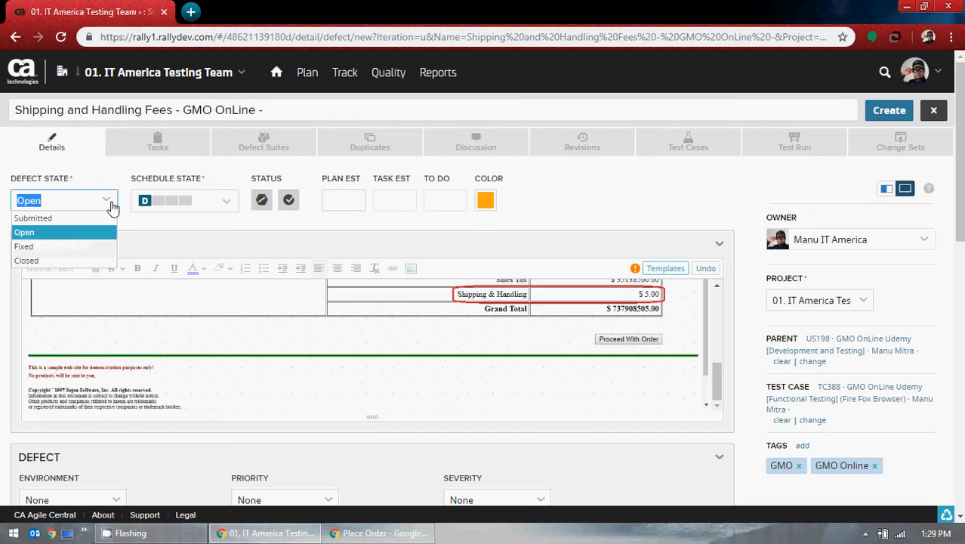
left_click(37, 218)
left_click(83, 176)
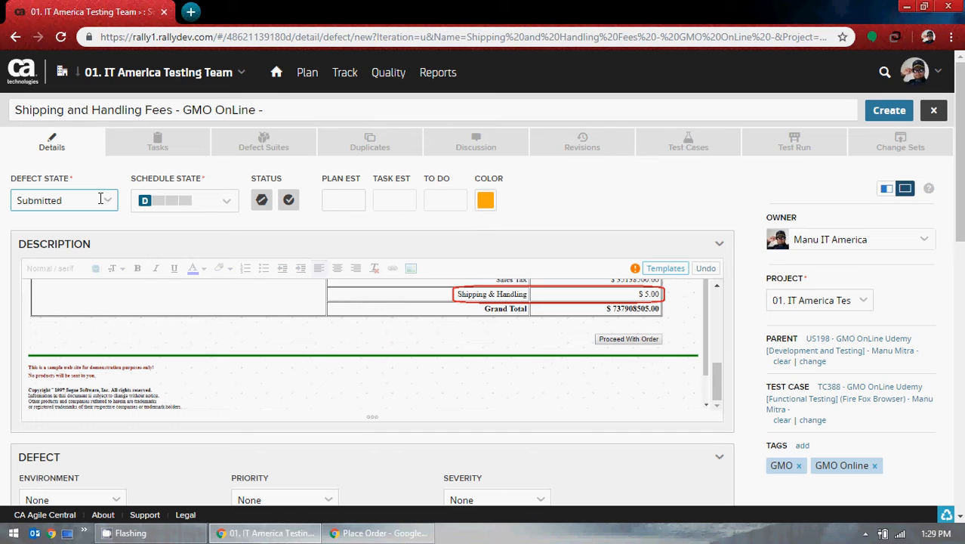
Step: Set the defect state to Open and look over the other available states without changing it
left_click(110, 206)
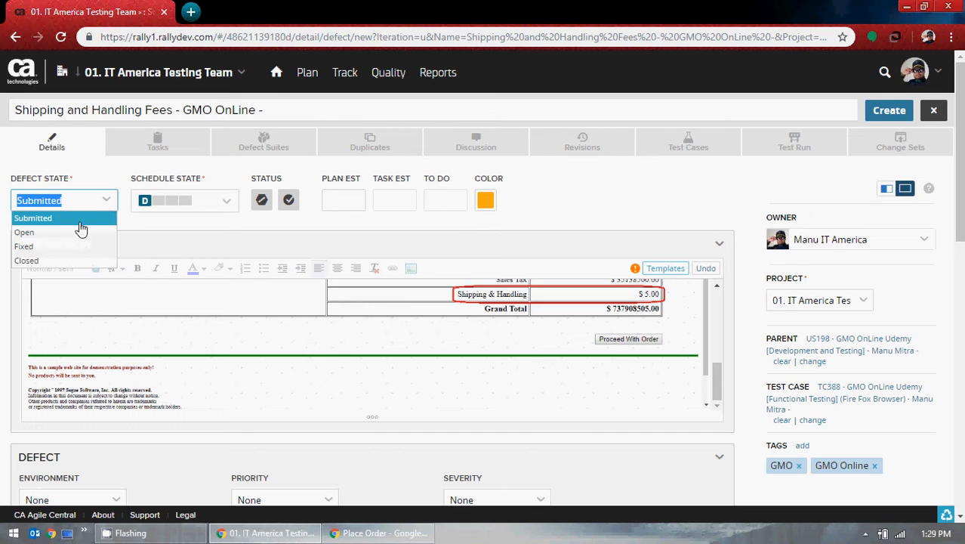
left_click(79, 230)
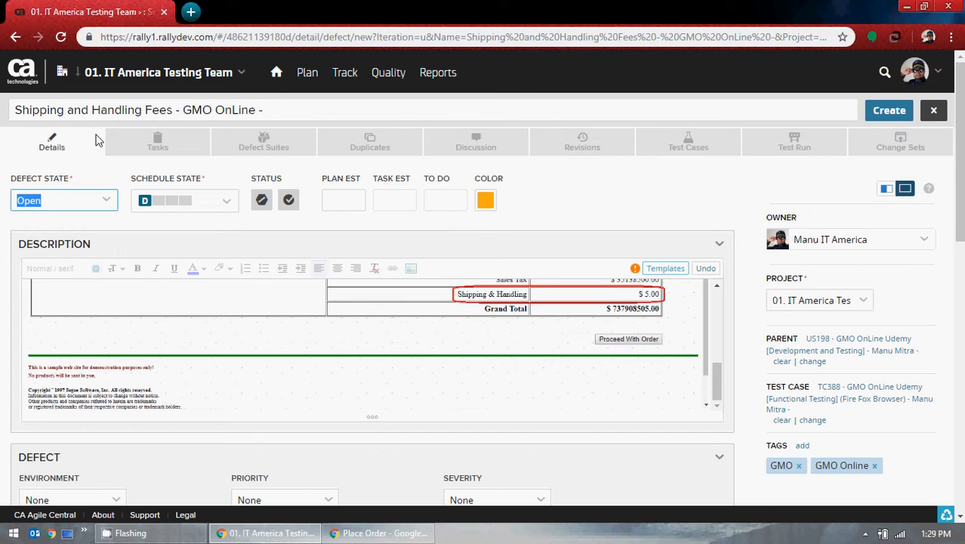
left_click(90, 182)
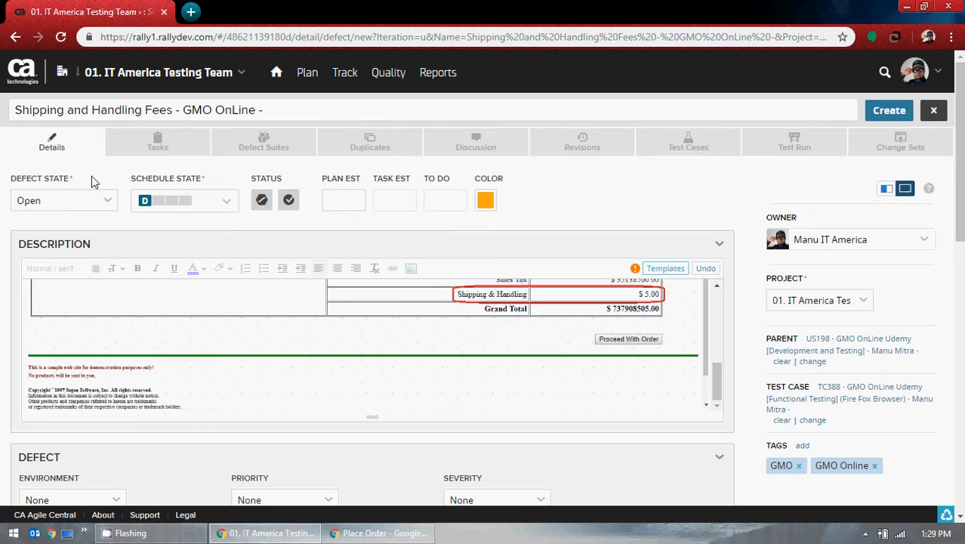
left_click(109, 209)
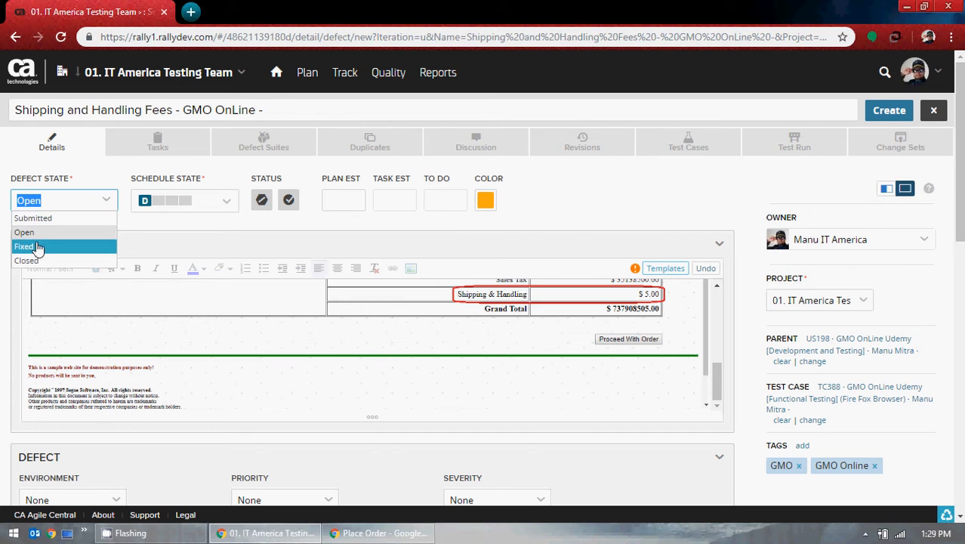
left_click(84, 173)
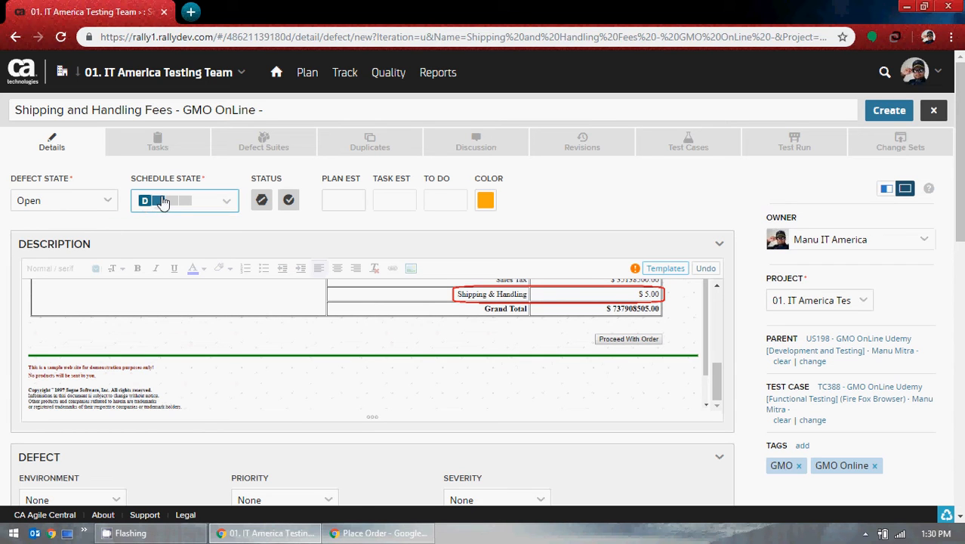
Step: Set the defect's schedule state to P and turn on the checkmark status
left_click(162, 202)
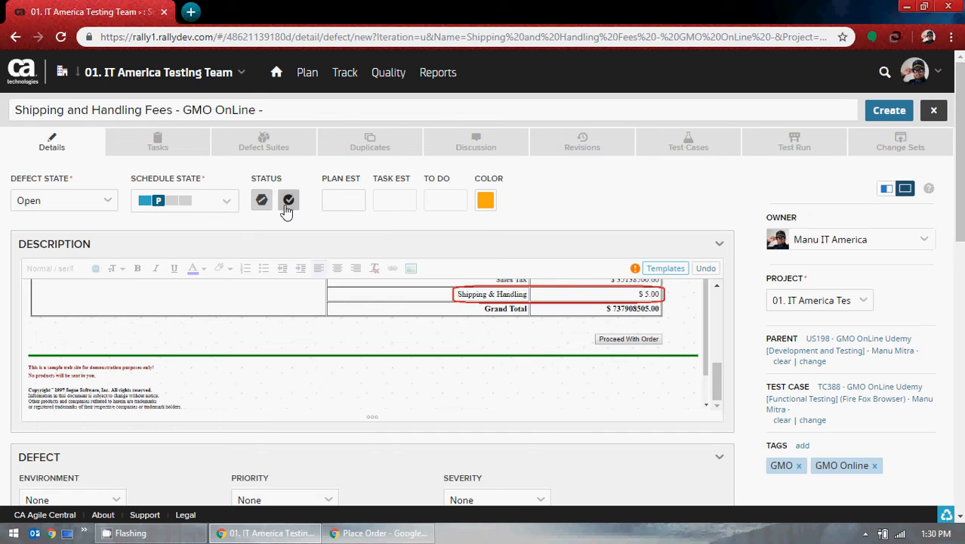
left_click(287, 203)
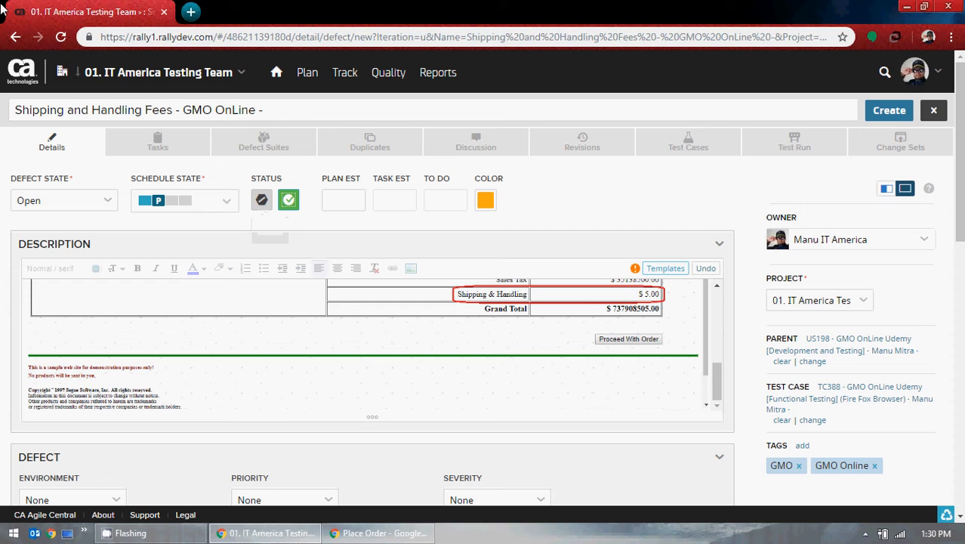
left_click(327, 203)
left_click(401, 201)
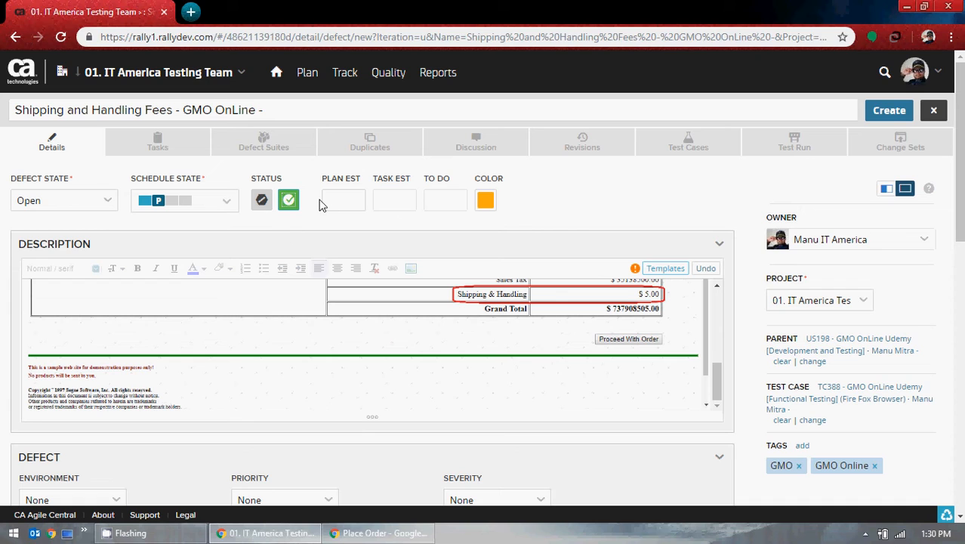
left_click(338, 200)
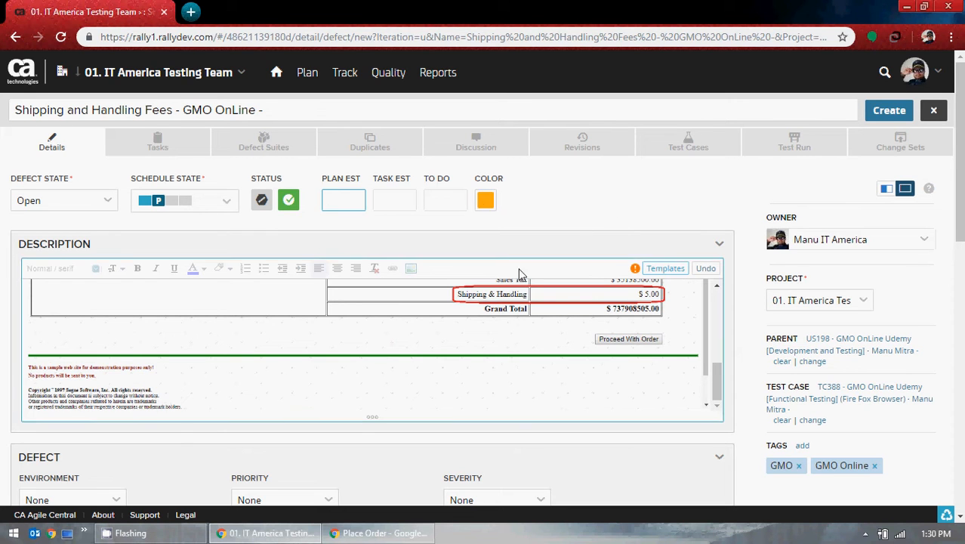
Step: Set the environment to Test in the Defect section
scroll(664, 281, "down", 3)
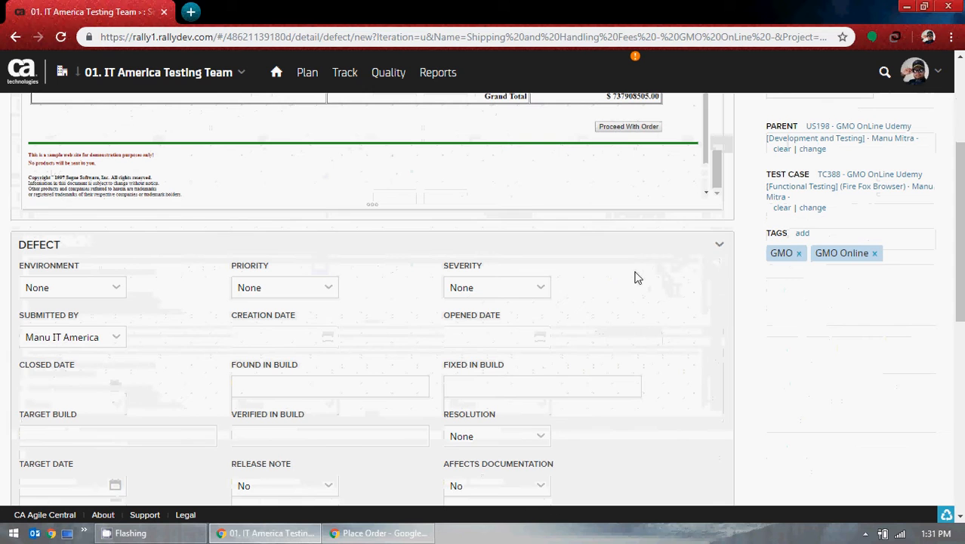
scroll(634, 269, "down", 2)
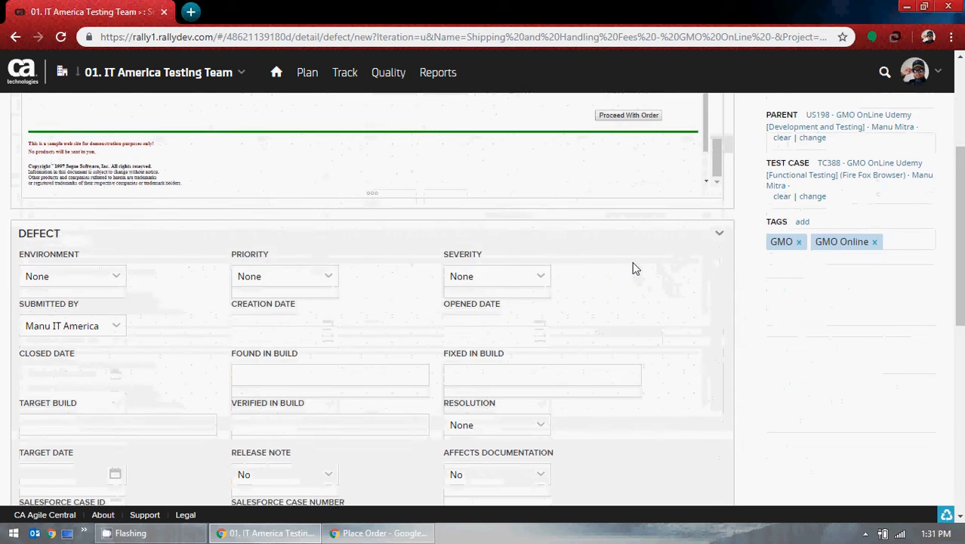
scroll(635, 269, "up", 1)
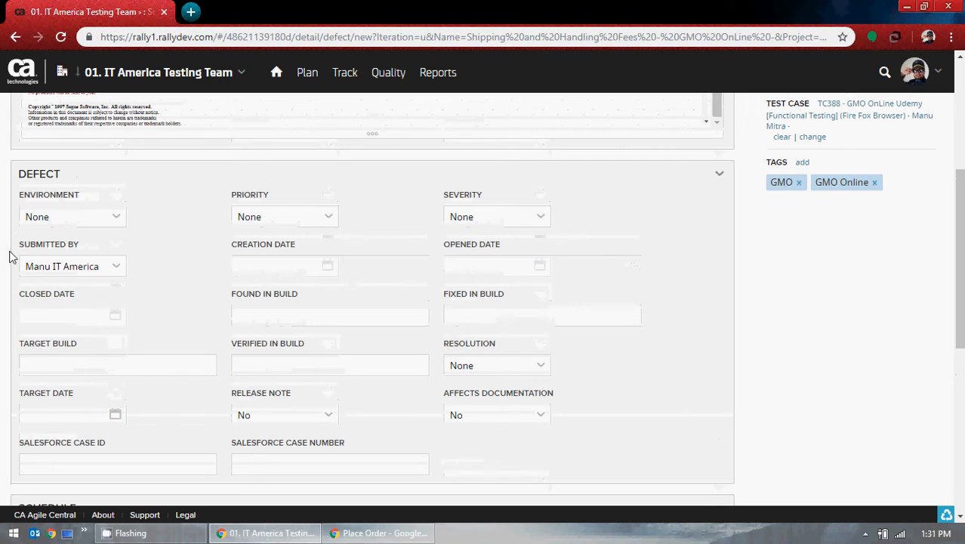
left_click(117, 219)
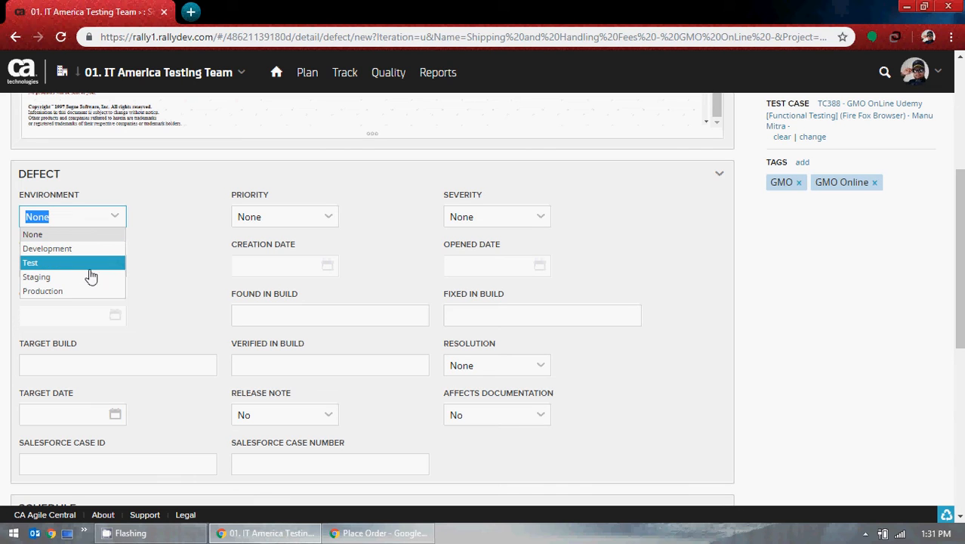
left_click(79, 266)
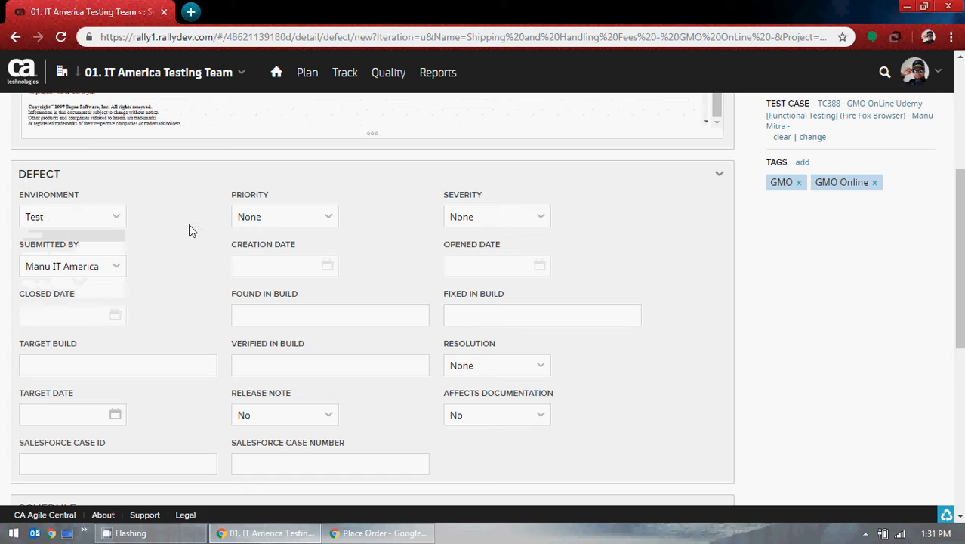
Step: Change the environment to Development and set it back to Test
left_click(119, 219)
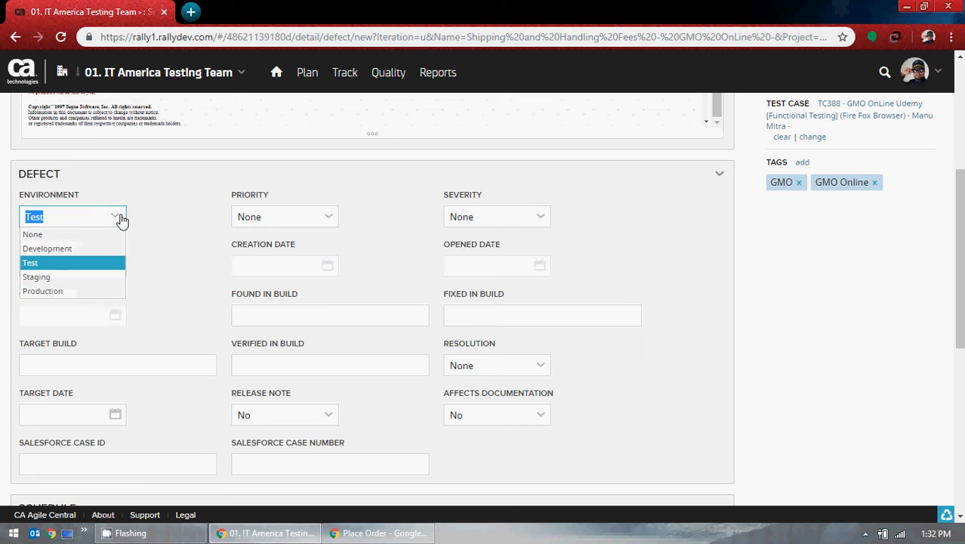
left_click(65, 249)
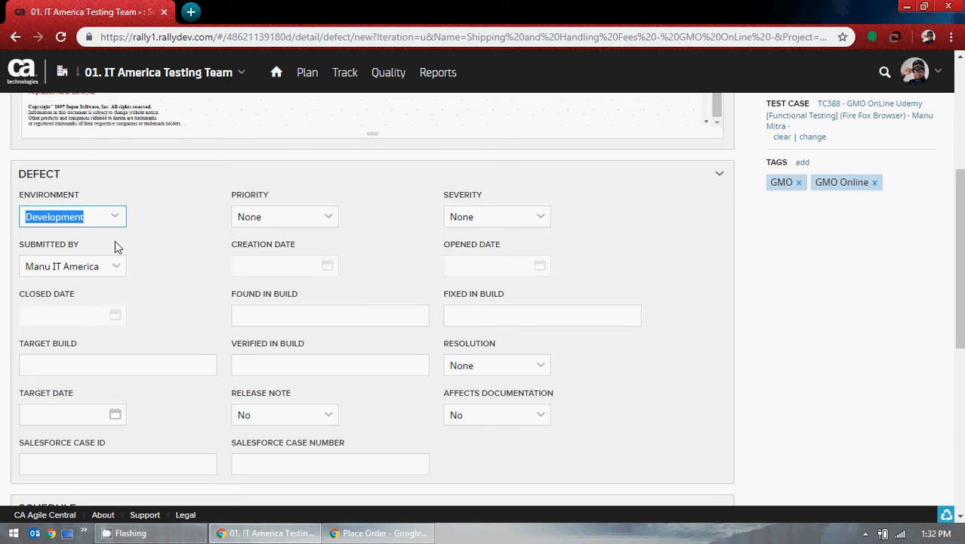
left_click(117, 220)
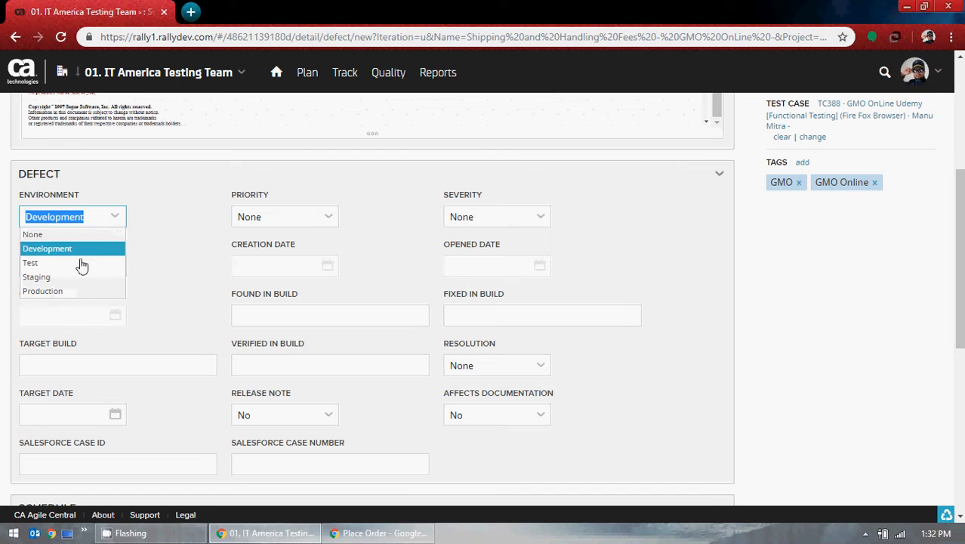
left_click(81, 264)
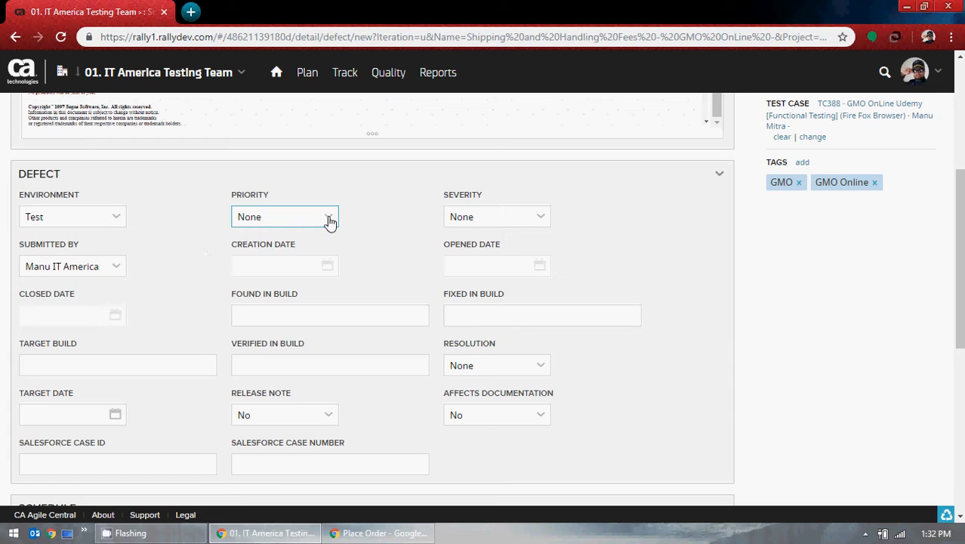
Step: Look over the available severity and priority options for the defect
left_click(541, 217)
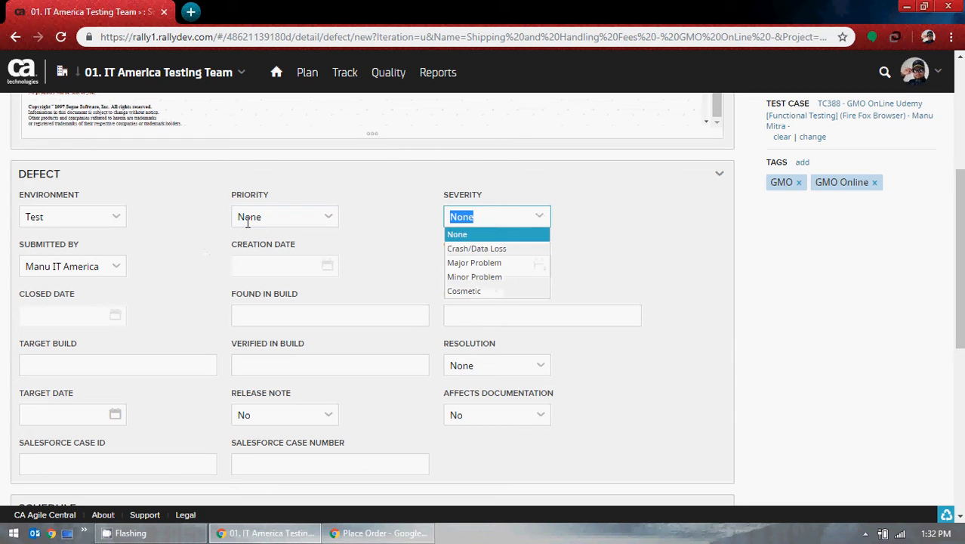
left_click(326, 215)
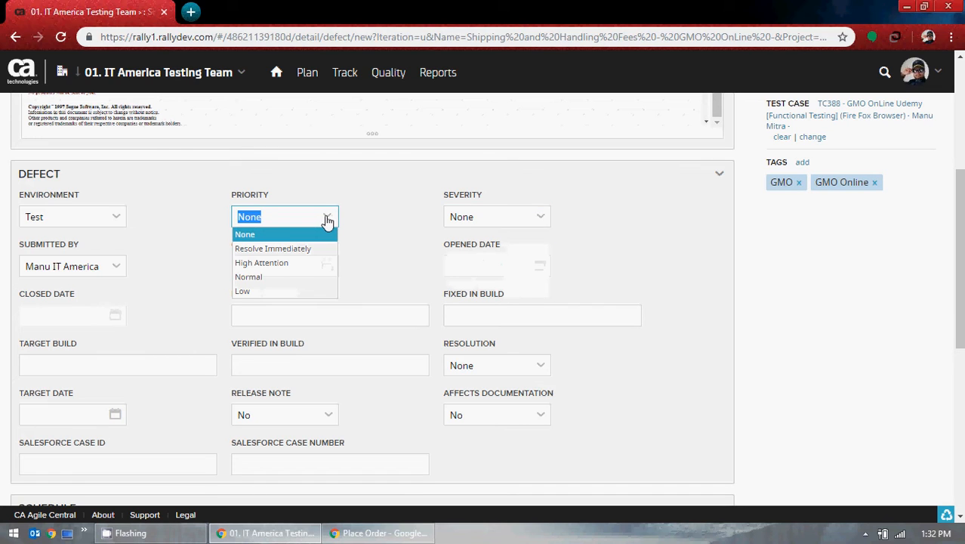
left_click(383, 218)
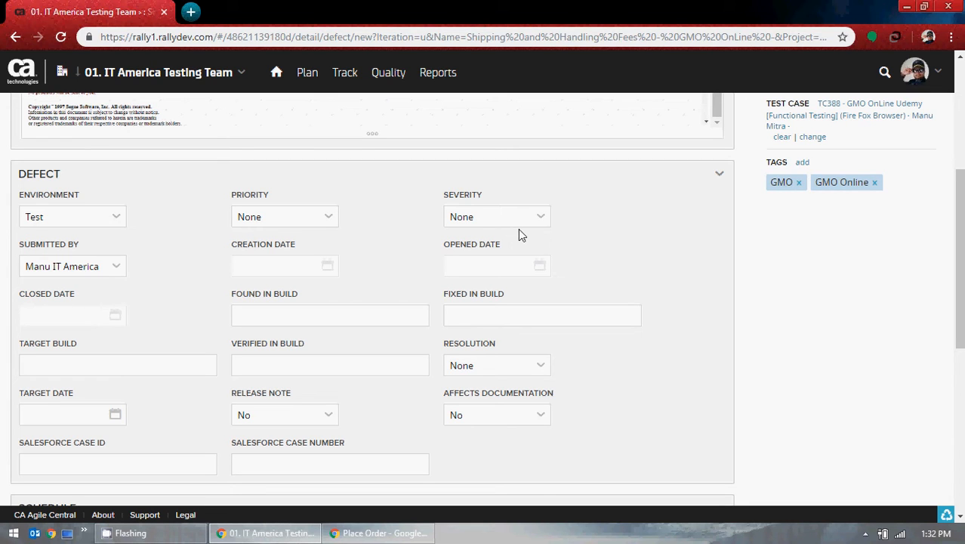
Step: Go back from the Place Order page to the OnLine Catalog in the shop's window, and return to the defect form
left_click(377, 533)
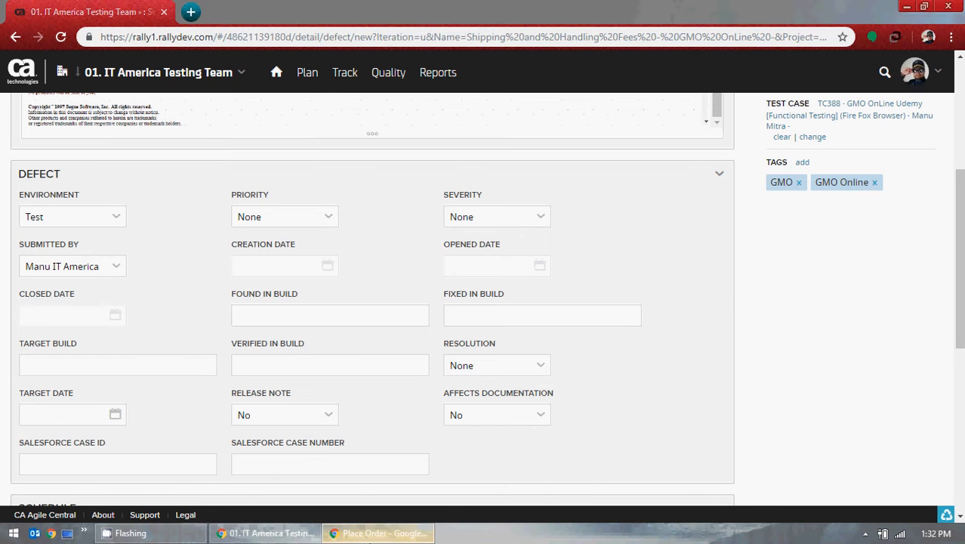
left_click(15, 36)
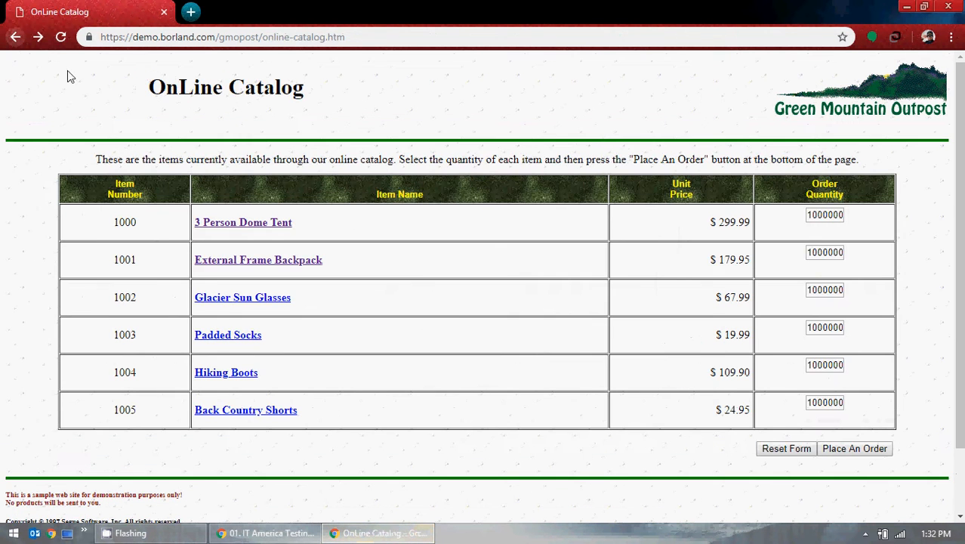
left_click(400, 538)
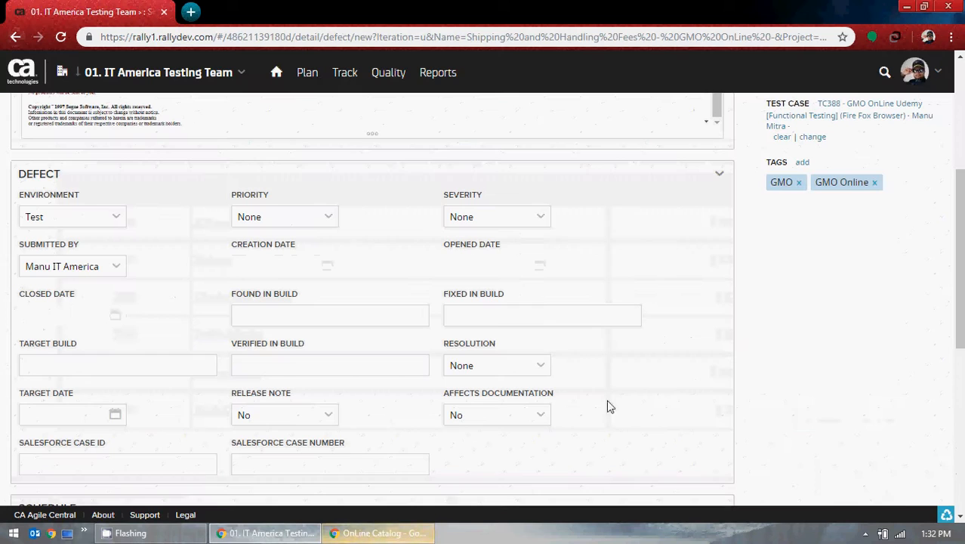
Step: Set the defect's severity to Cosmetic
left_click(541, 219)
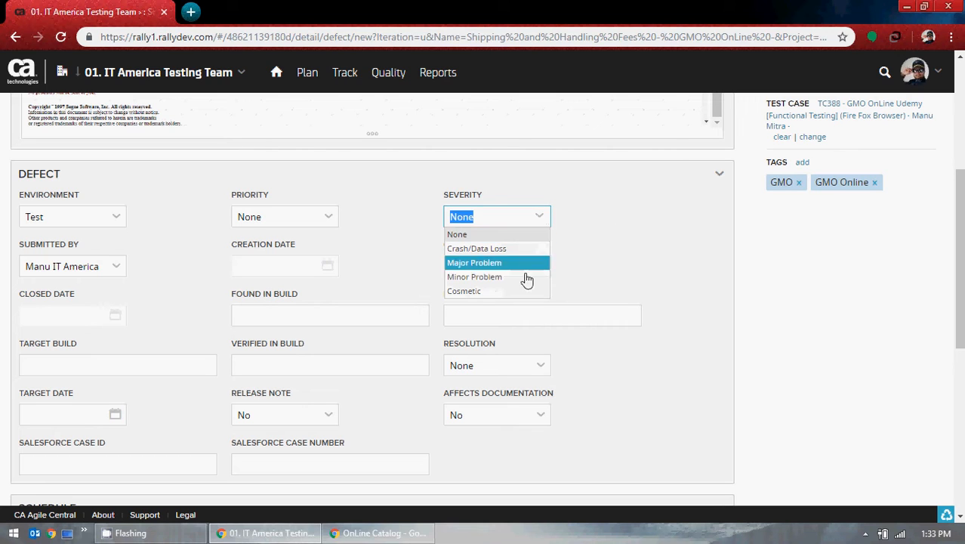
left_click(477, 291)
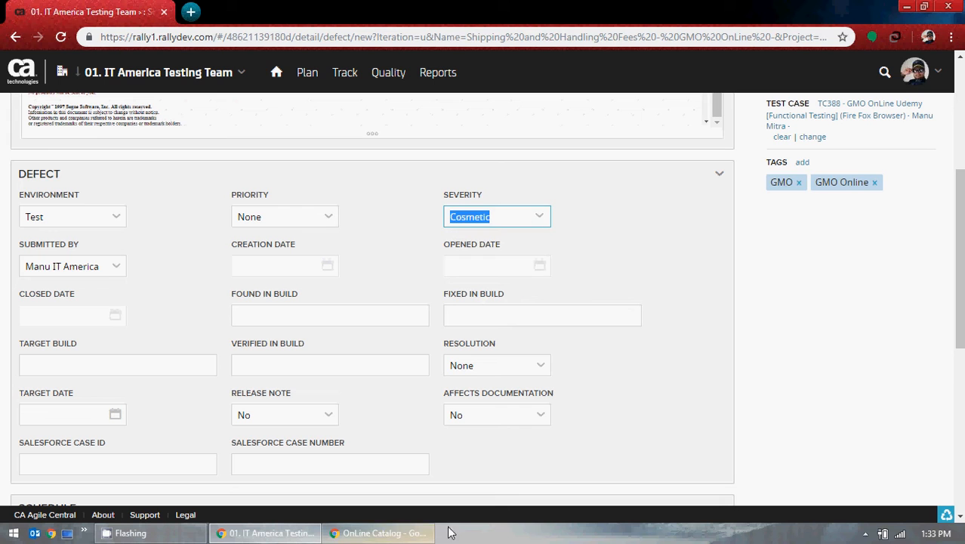
Step: Go back to the GMO OnLine home page in the shop's window, examine its heading and welcome text, and return to the defect form
left_click(378, 533)
left_click(16, 36)
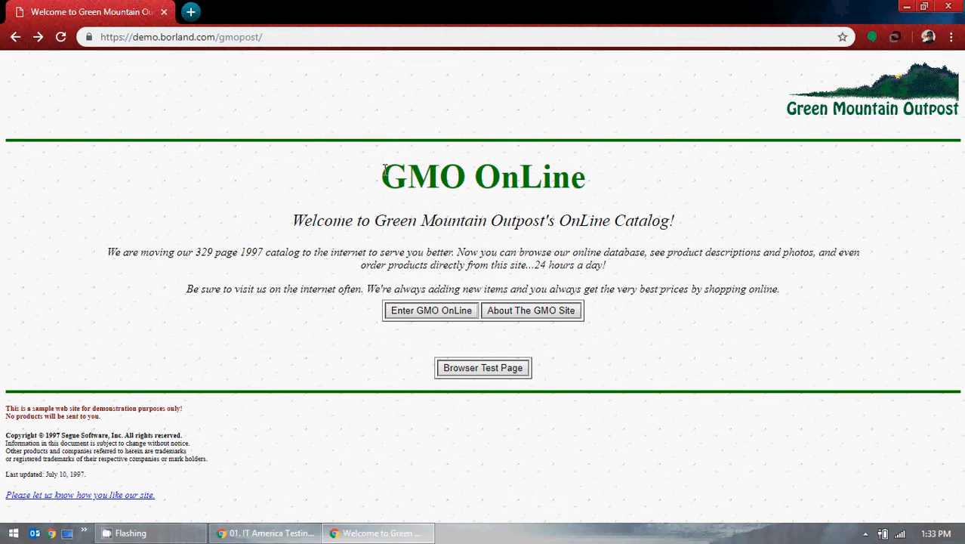
left_click_drag(381, 178, 353, 195)
left_click(625, 177)
left_click(706, 199)
left_click_drag(583, 179, 423, 179)
left_click(502, 215)
left_click_drag(258, 251, 264, 252)
left_click(906, 6)
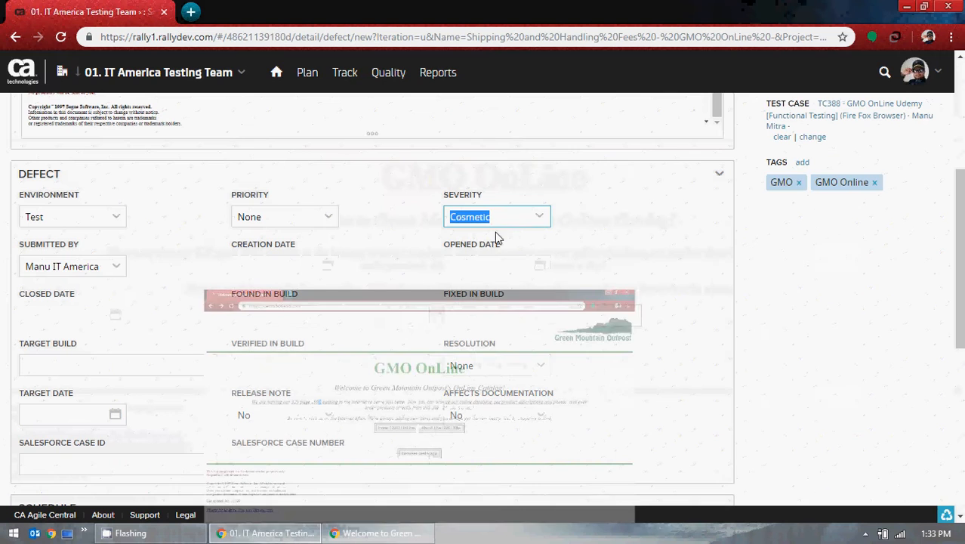
Step: Look over the severity and priority options offered for the defect
left_click(540, 216)
left_click(540, 217)
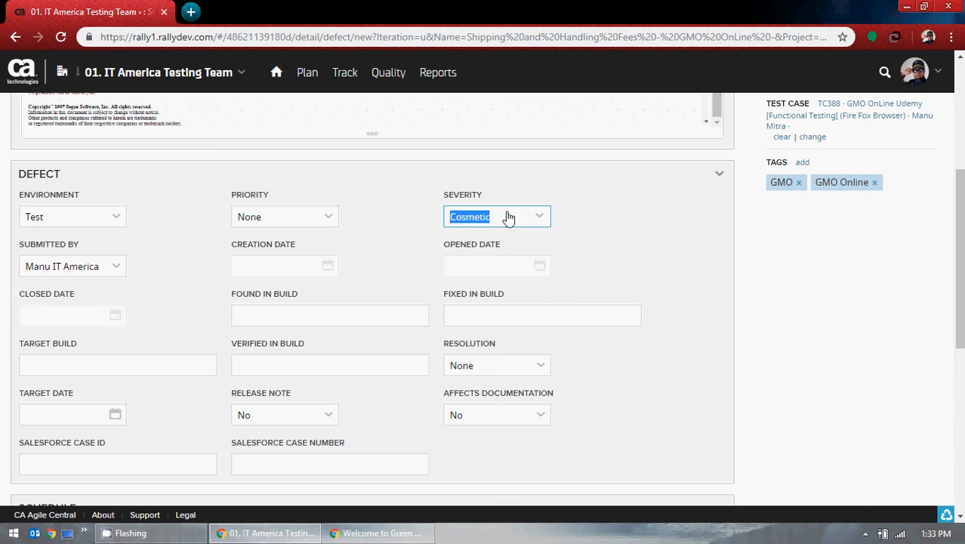
left_click(327, 217)
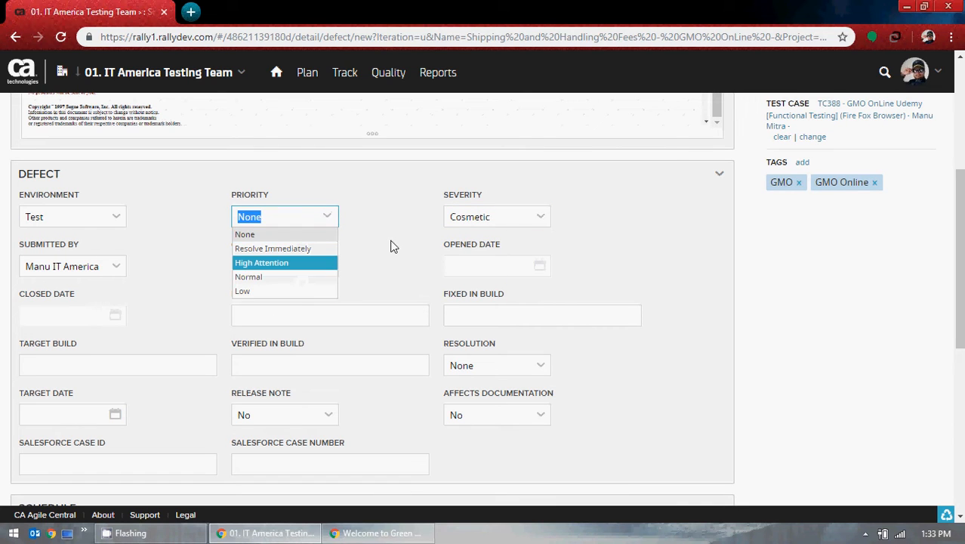
left_click(391, 242)
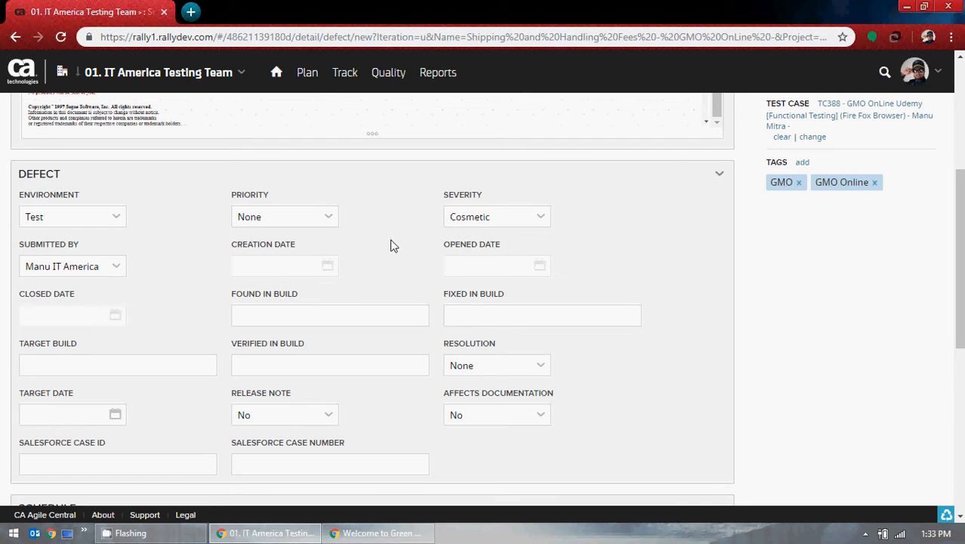
left_click(541, 220)
left_click(540, 220)
Step: Set the defect's priority to Low and change it to Resolve Immediately
left_click(330, 219)
left_click(270, 290)
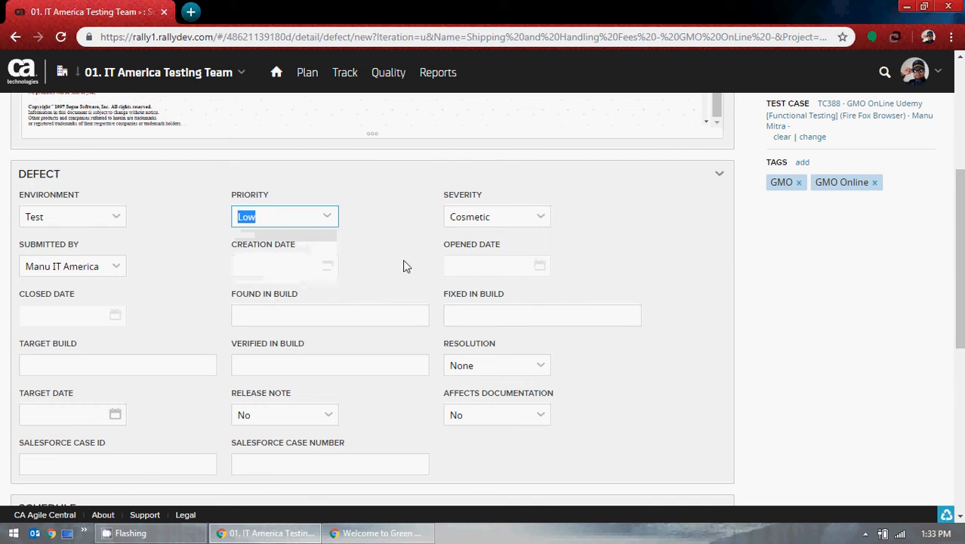
left_click(331, 217)
left_click(281, 248)
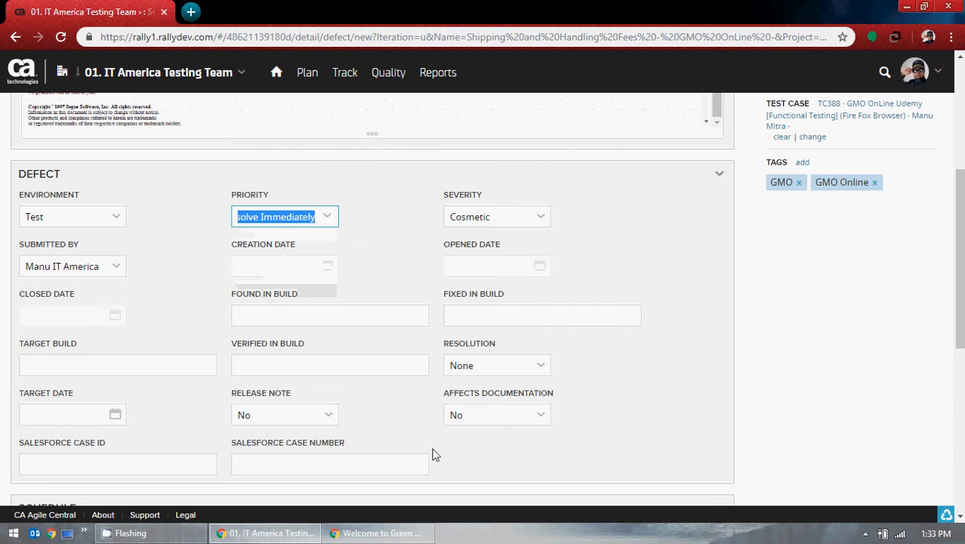
Step: Set the defect's priority to Low and its severity to Minor Problem
left_click(327, 219)
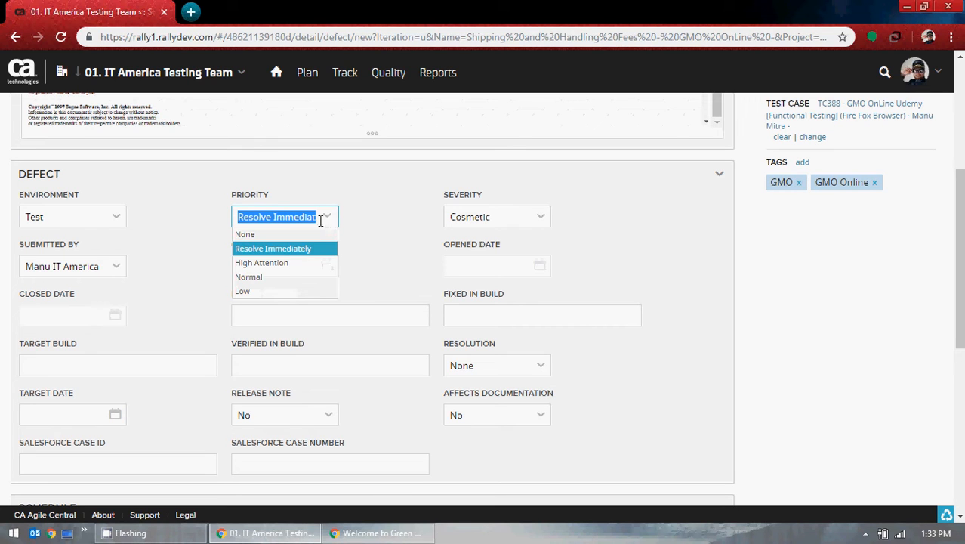
left_click(264, 290)
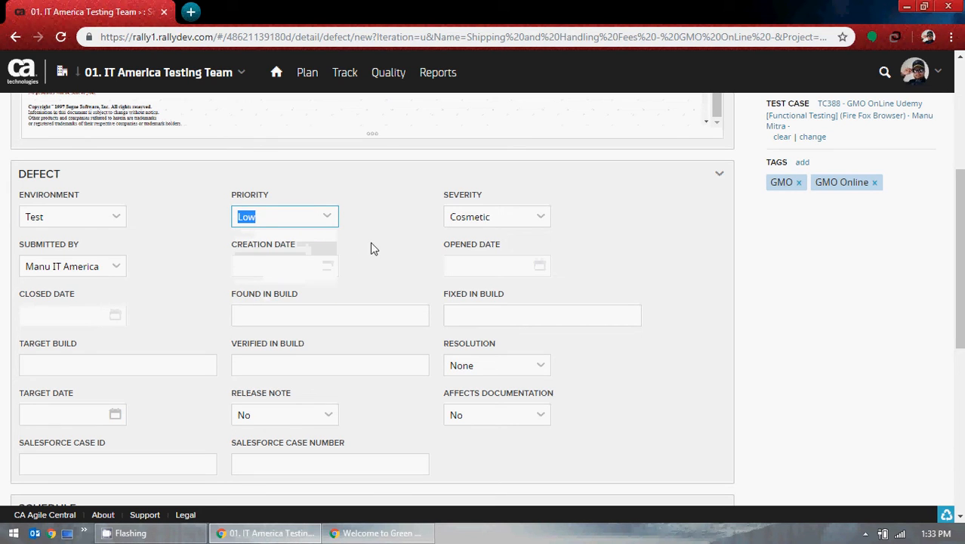
left_click(374, 244)
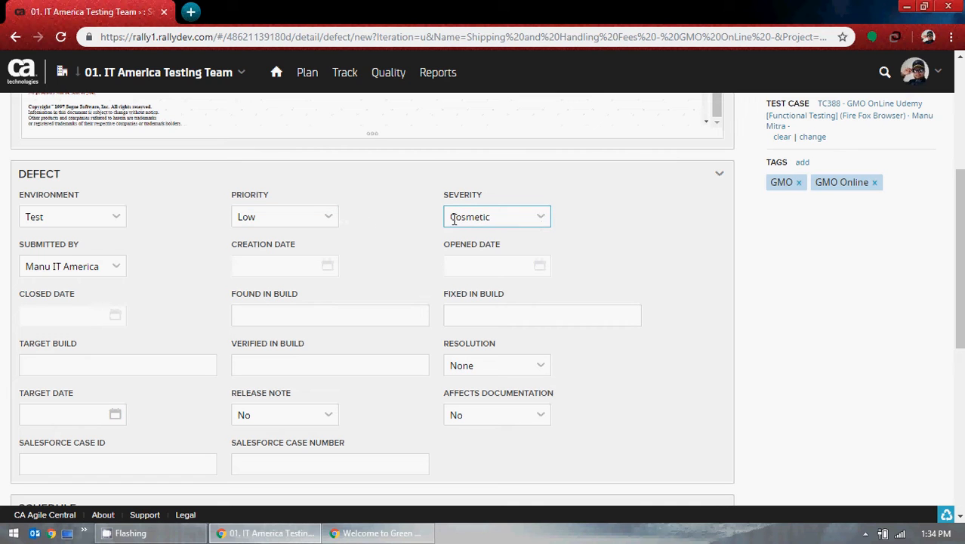
left_click(544, 218)
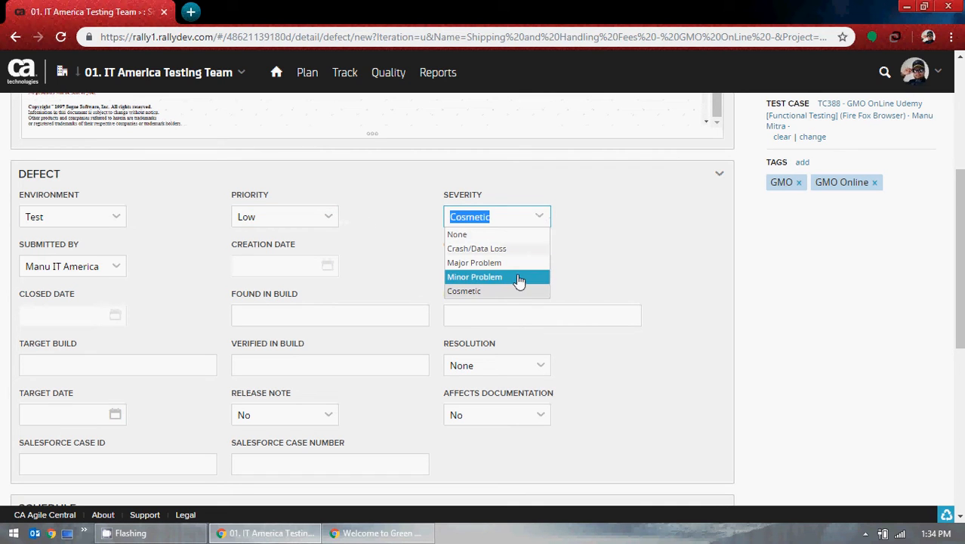
left_click(519, 278)
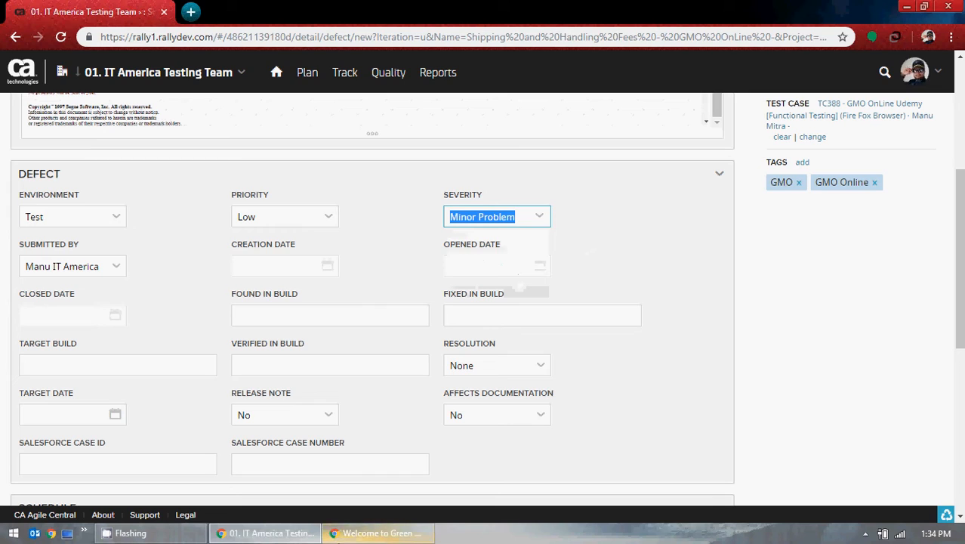
Step: Enter the OnLine Catalog in the shop's window, examine the 3 Person Dome Tent's order quantity, and return to the defect form
left_click(378, 533)
left_click(462, 316)
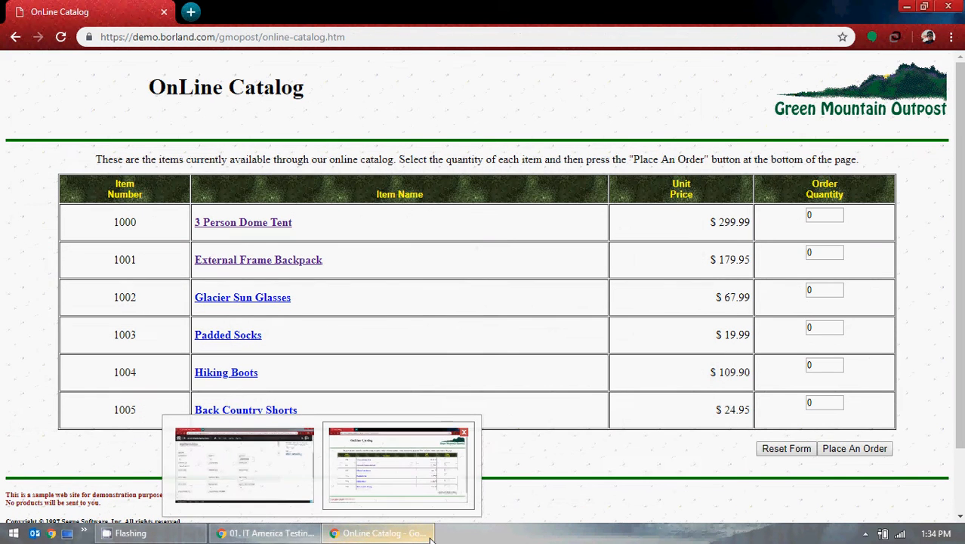
double_click(813, 215)
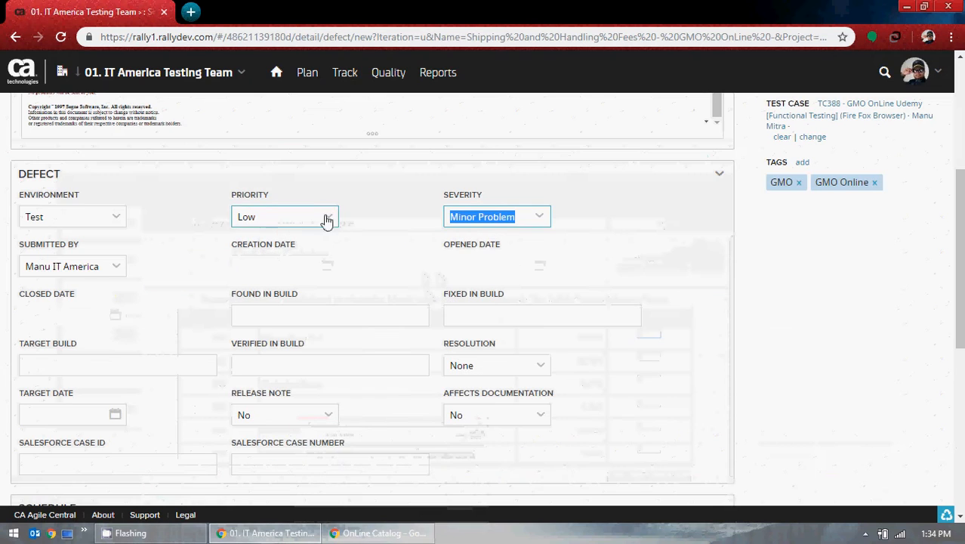
scroll(328, 217, "up", 4)
scroll(596, 385, "down", 4)
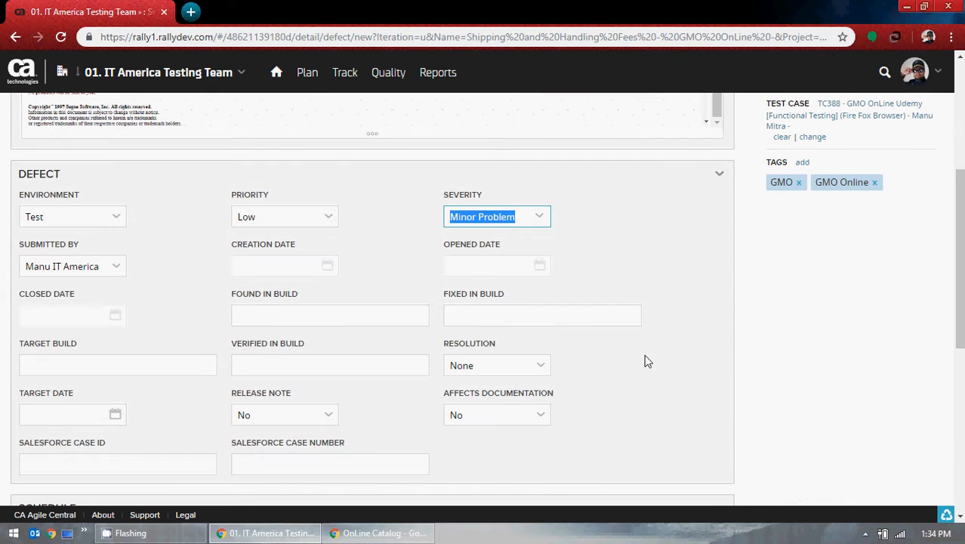
Step: Set the defect's priority to Normal and its severity to Major Problem
left_click(328, 223)
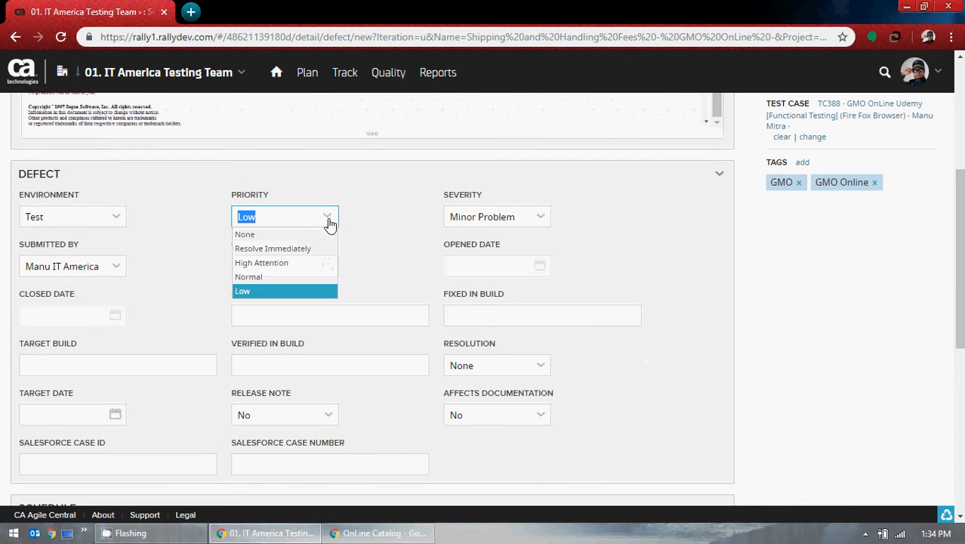
left_click(273, 278)
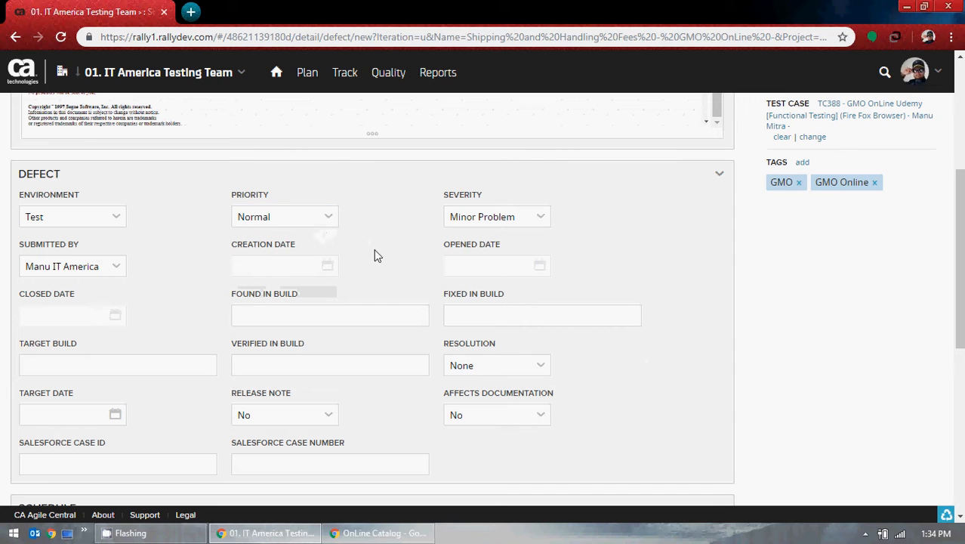
left_click(538, 223)
left_click(494, 263)
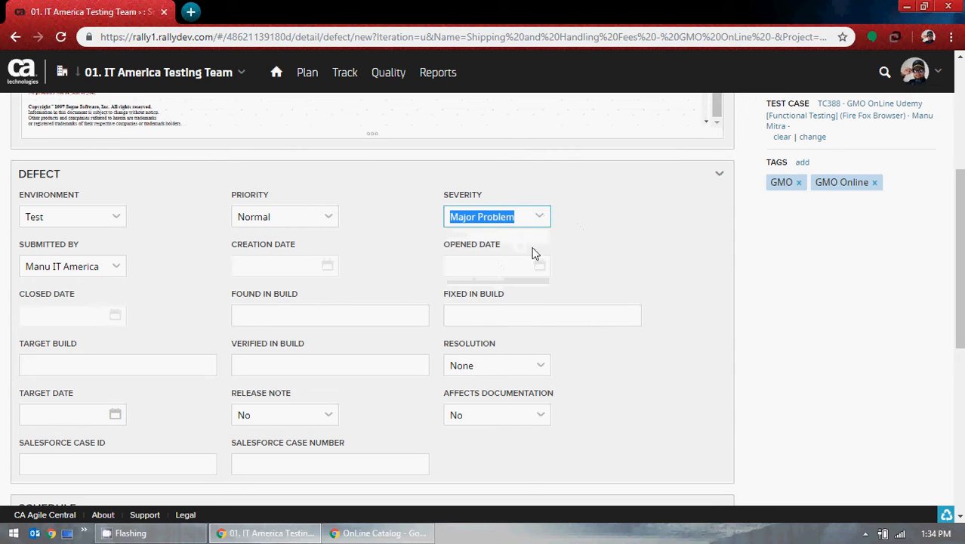
Step: Open the shop's Browser Test Page from its home page, try the Left or Right function, and return to the defect form
left_click(378, 533)
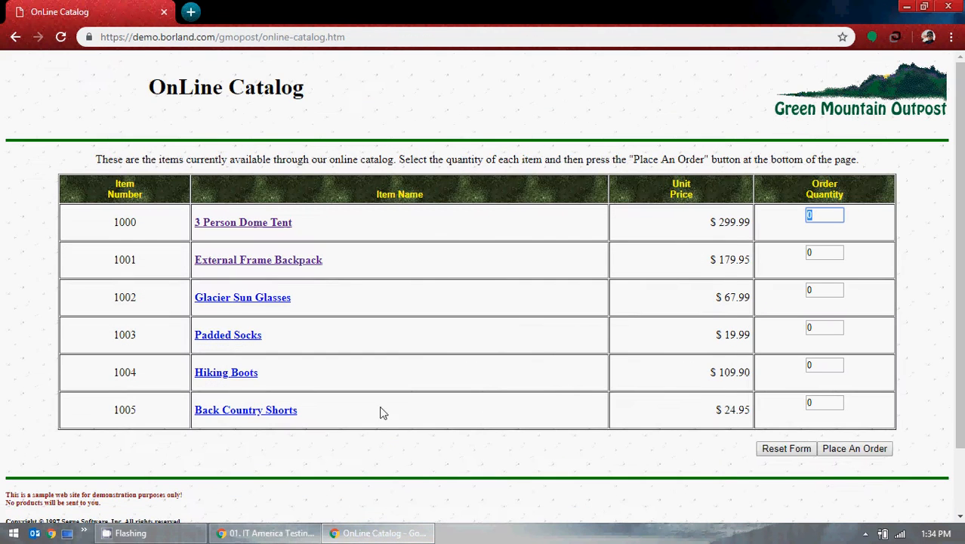
left_click(12, 38)
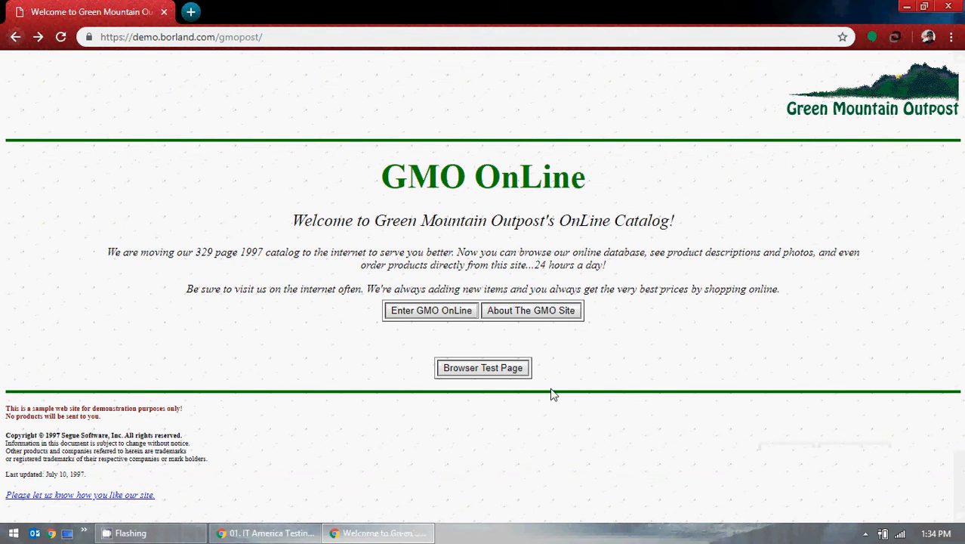
left_click(487, 368)
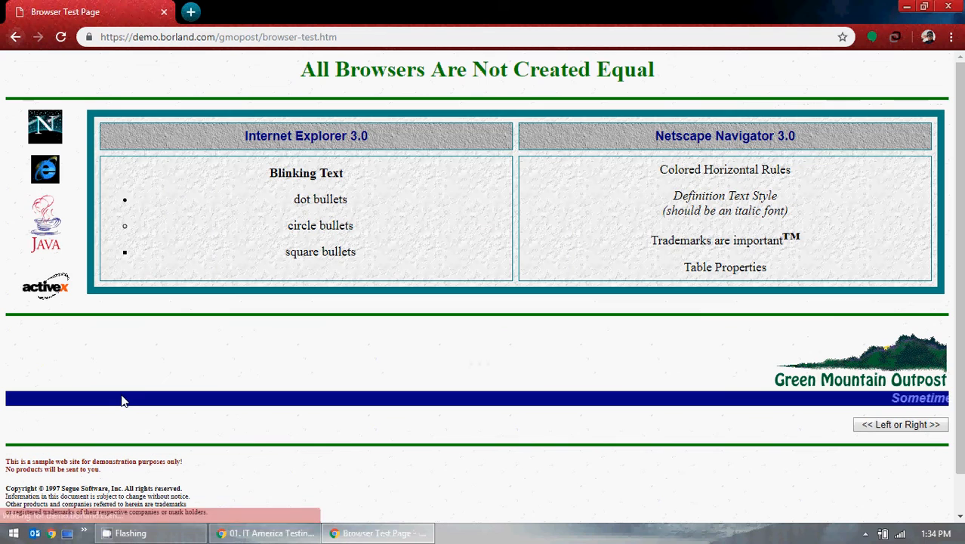
left_click(903, 368)
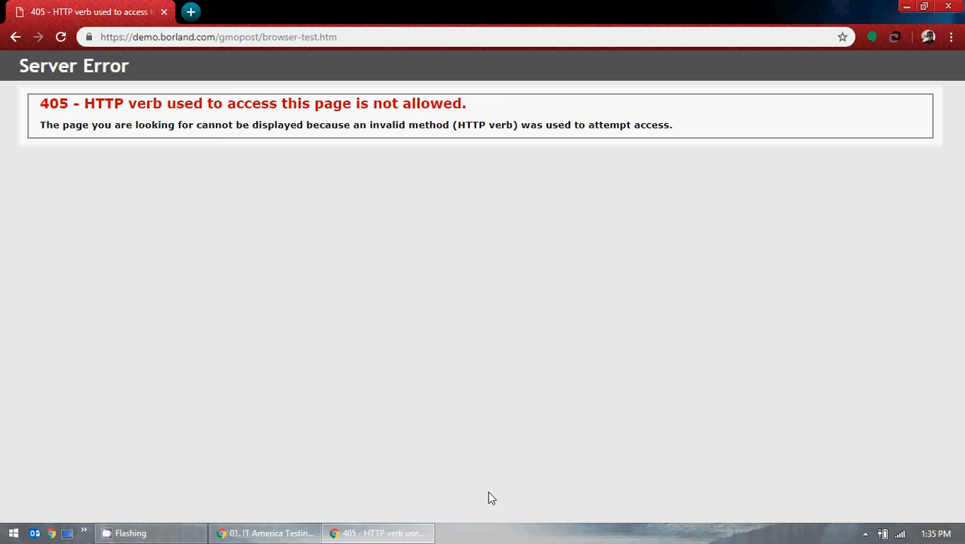
left_click(907, 6)
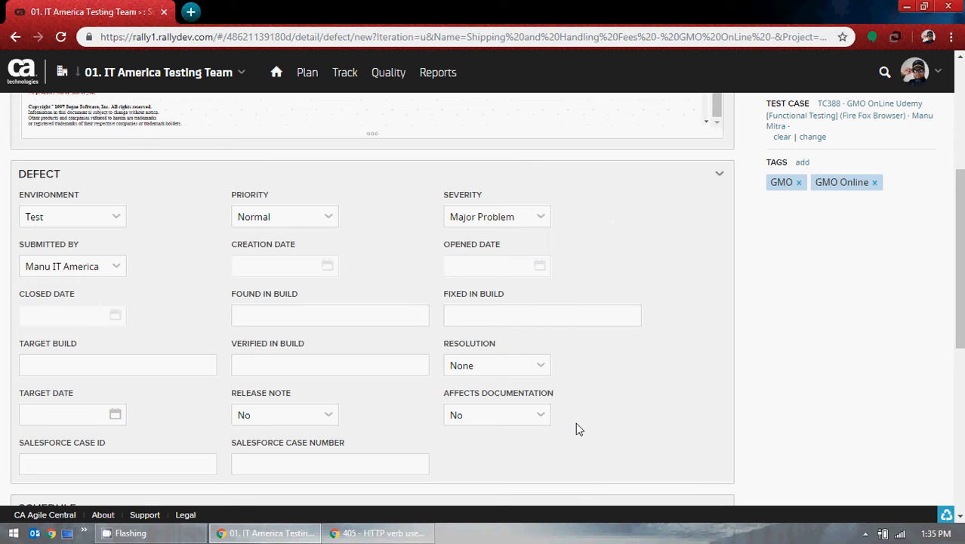
Step: Set the defect's priority to High Attention and its severity to Crash/Data Loss
scroll(386, 451, "up", 4)
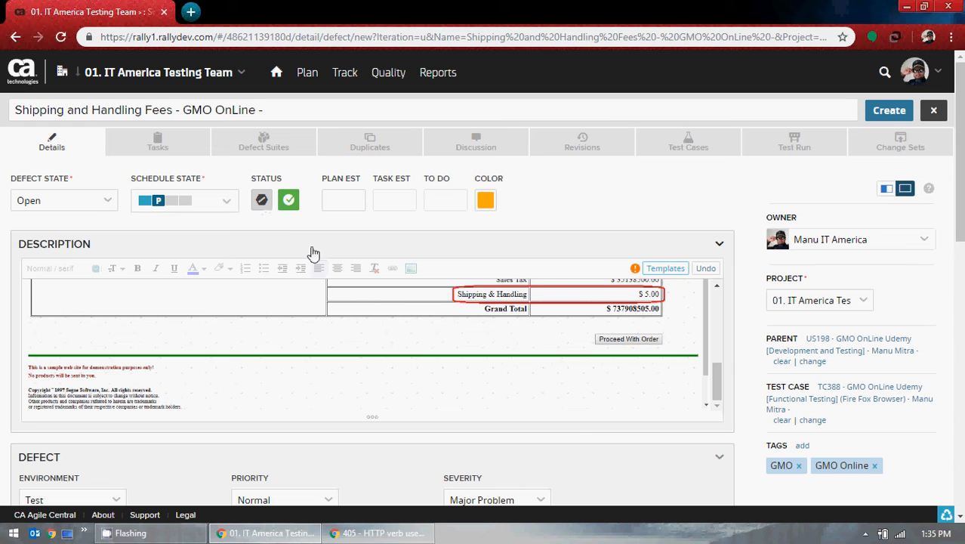
scroll(393, 255, "down", 4)
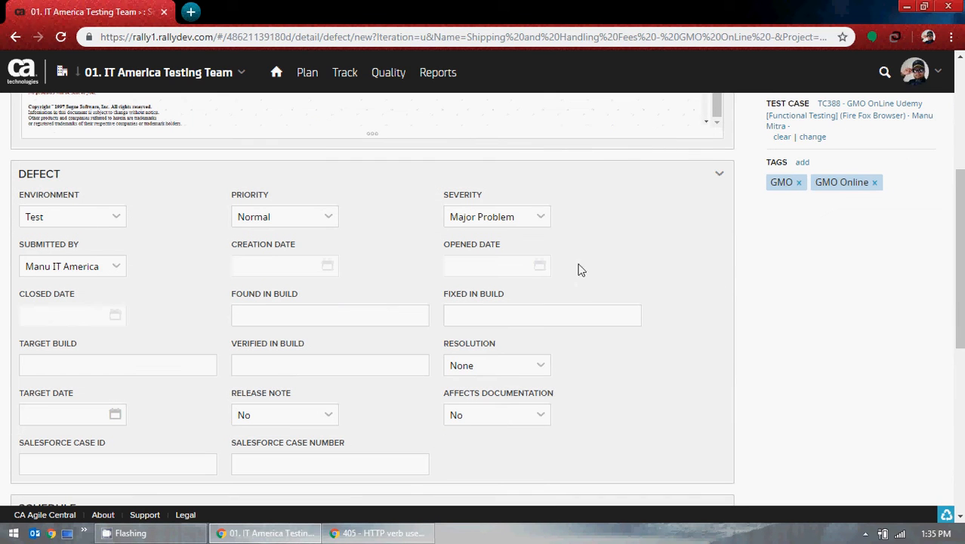
left_click(313, 216)
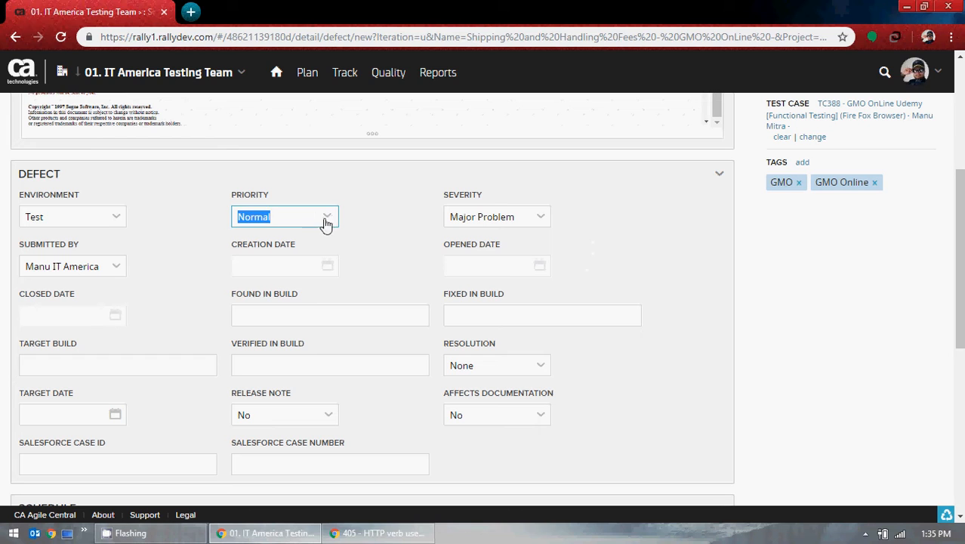
left_click(327, 216)
left_click(303, 264)
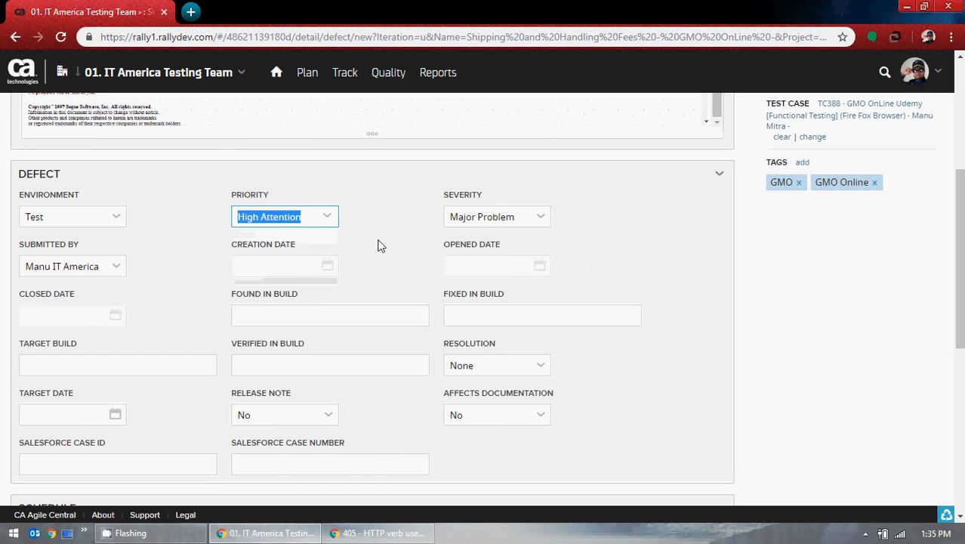
left_click(542, 218)
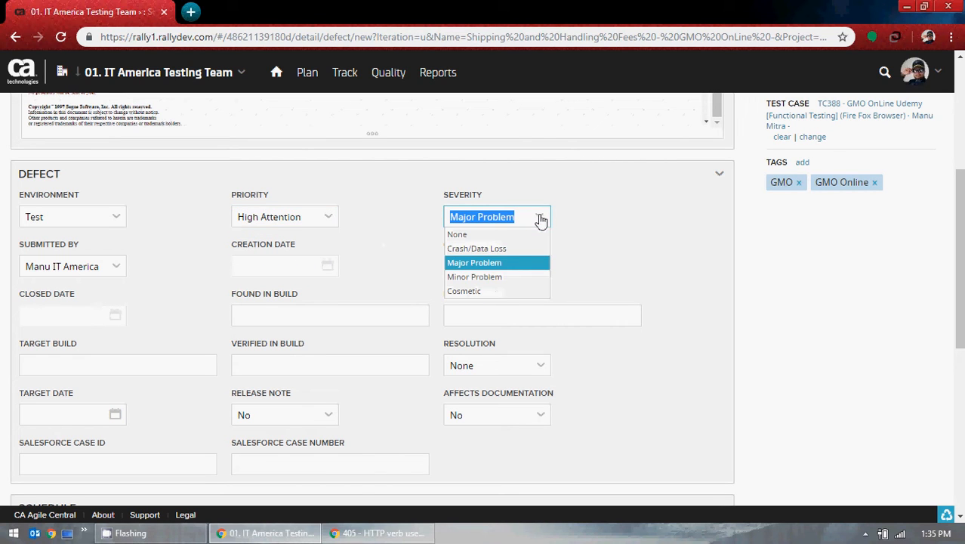
left_click(511, 250)
Step: Compare the severity options with the server error page in the shop's window, and return to the defect form
left_click(540, 221)
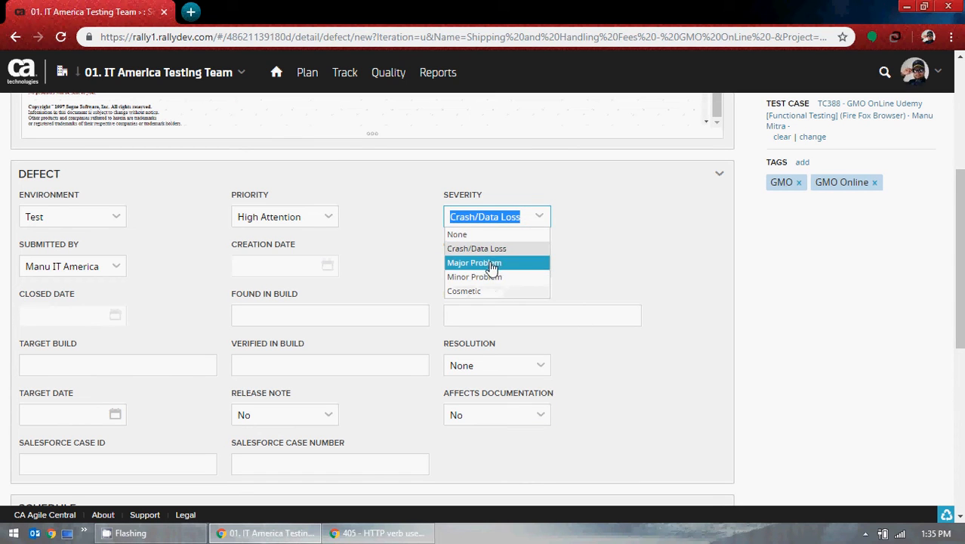
left_click(380, 535)
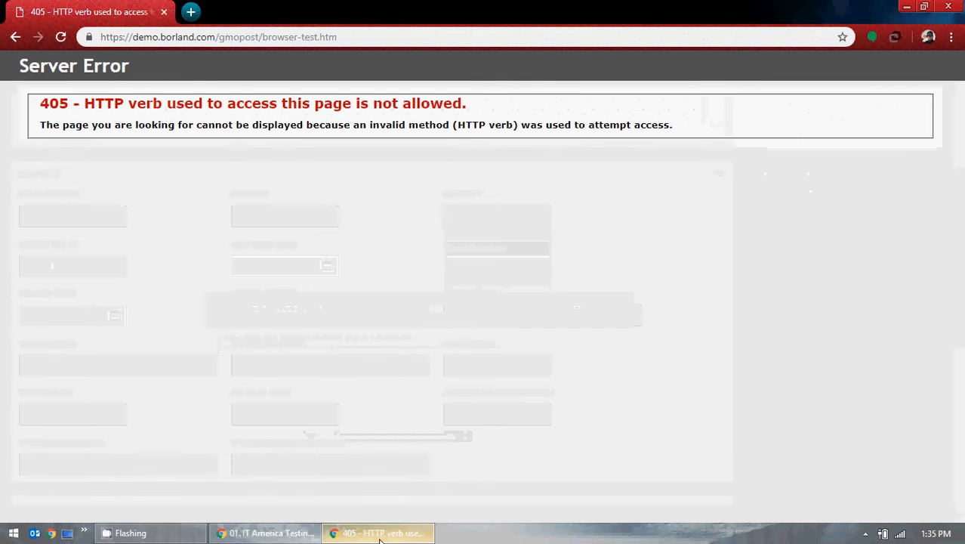
left_click(382, 533)
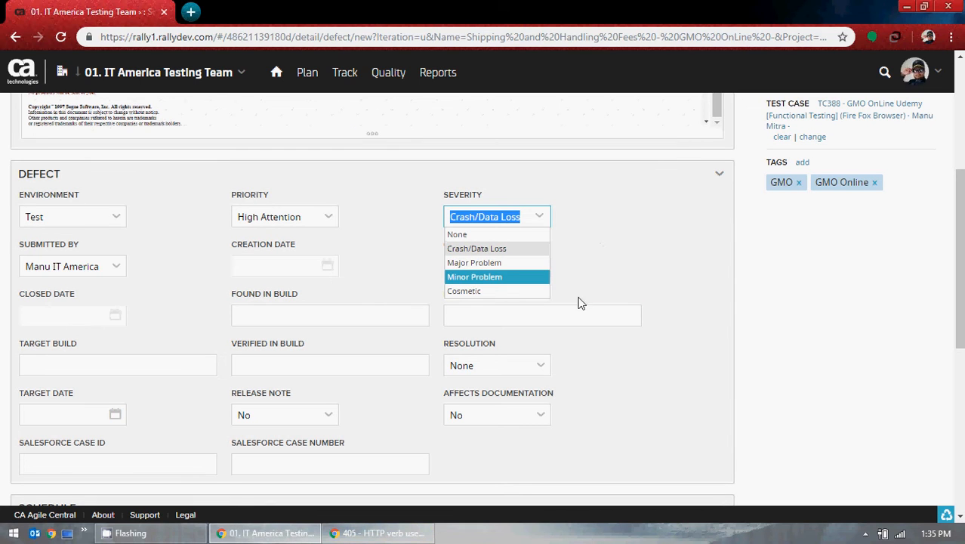
left_click(594, 227)
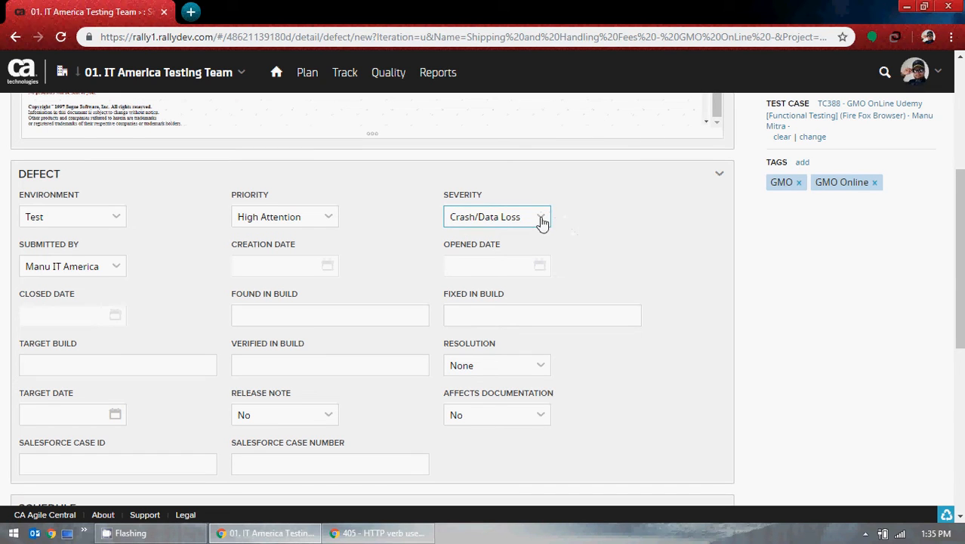
Step: Set the defect's severity to Minor Problem and its priority to Normal
left_click(541, 219)
left_click(502, 277)
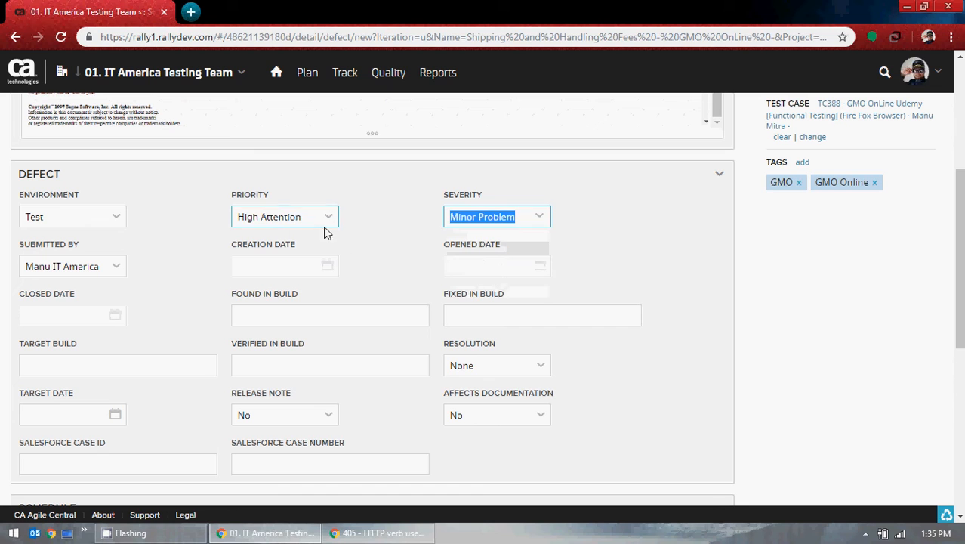
left_click(329, 219)
left_click(279, 280)
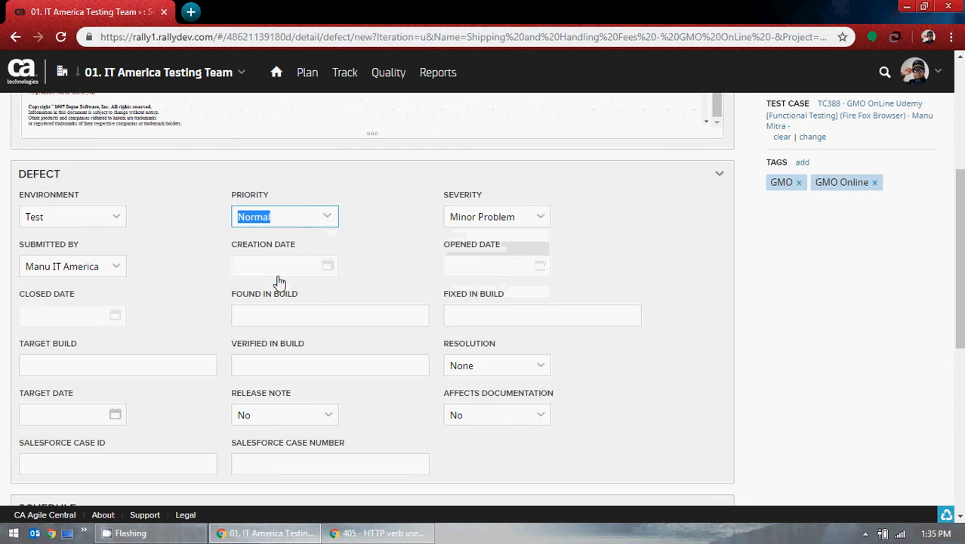
Step: Set the defect's priority to Resolve Immediately, and try Major Problem as the severity before choosing Crash/Data Loss
left_click(329, 219)
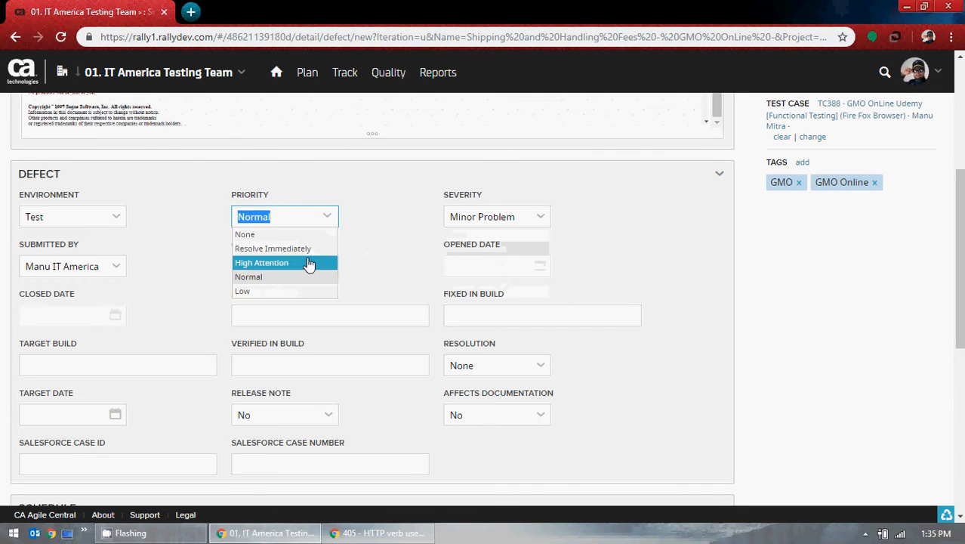
left_click(305, 248)
left_click(539, 217)
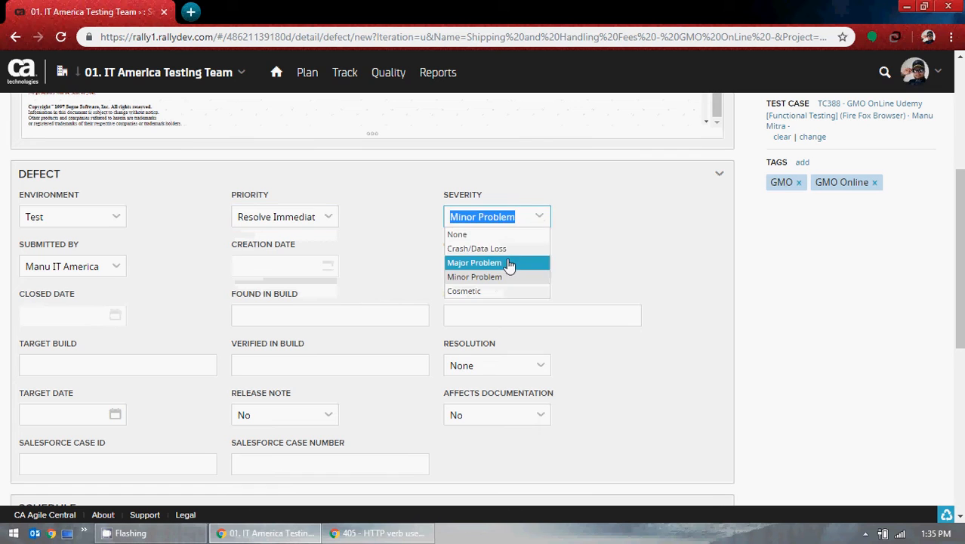
left_click(509, 262)
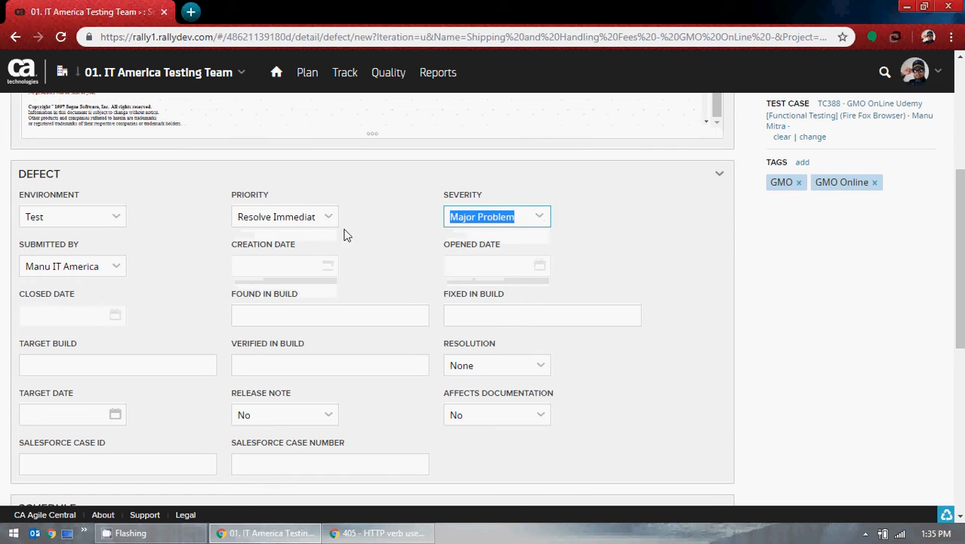
left_click(541, 219)
left_click(496, 249)
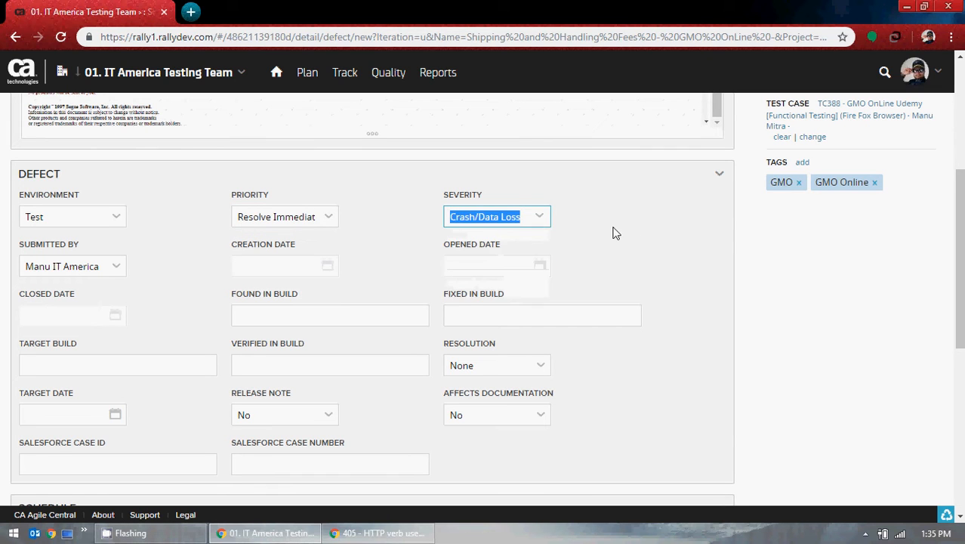
Step: Return the defect's priority to Normal and its severity to Minor Problem
left_click(329, 217)
left_click(272, 278)
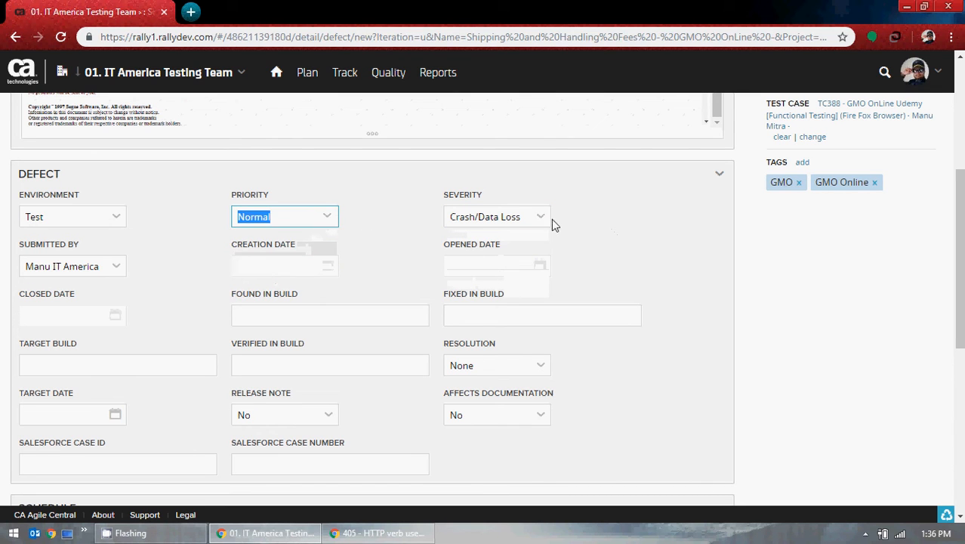
left_click(540, 219)
left_click(485, 277)
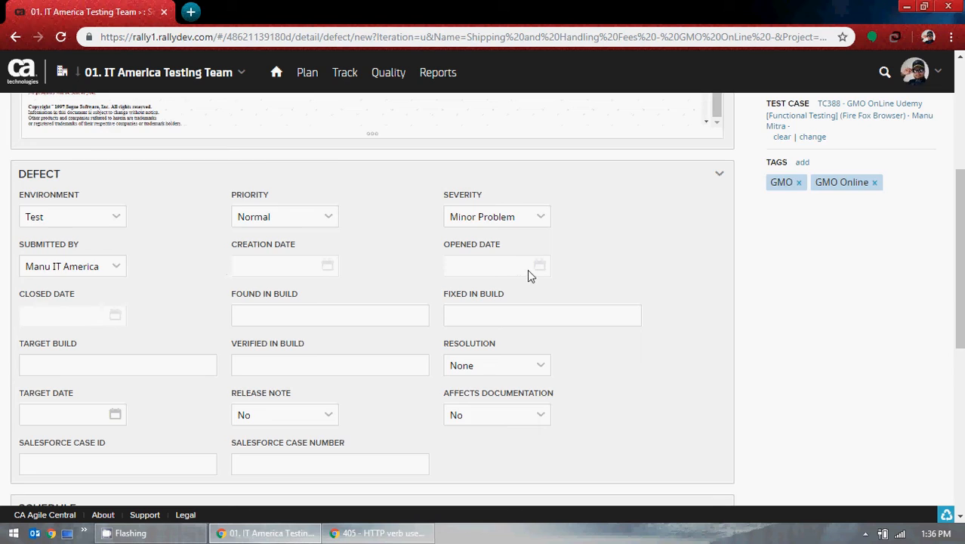
Step: Check the submitter choices without changing them, and enter 03212019 as the build the defect was found in
scroll(529, 275, "down", 1)
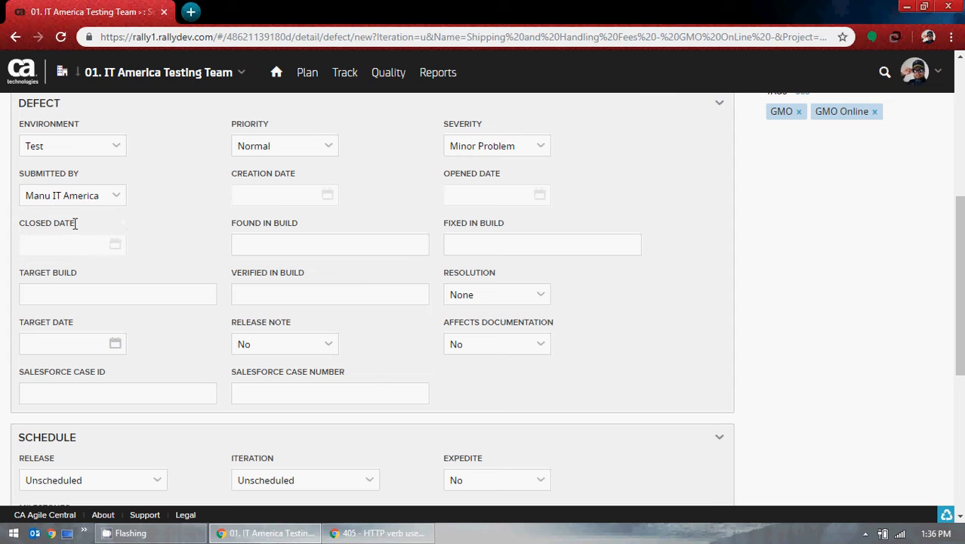
left_click(285, 247)
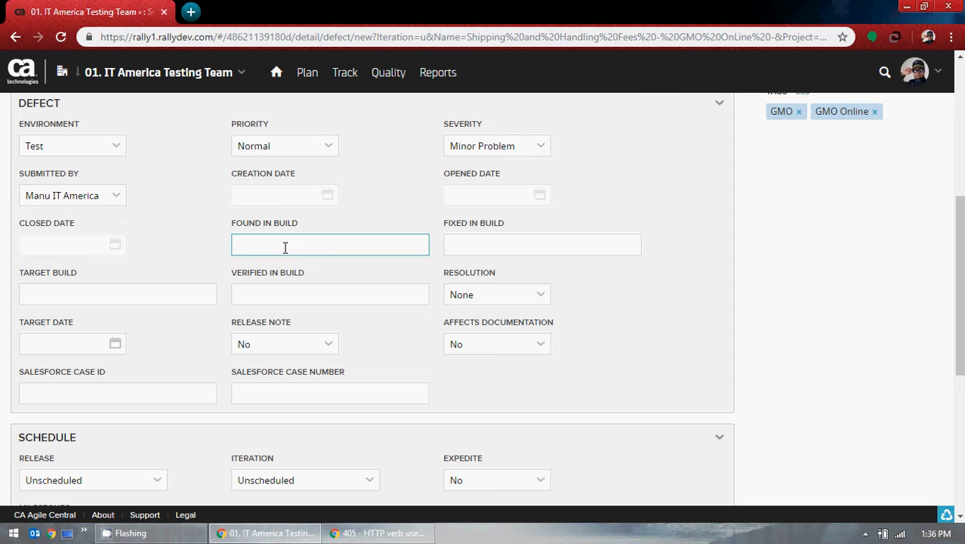
left_click(117, 198)
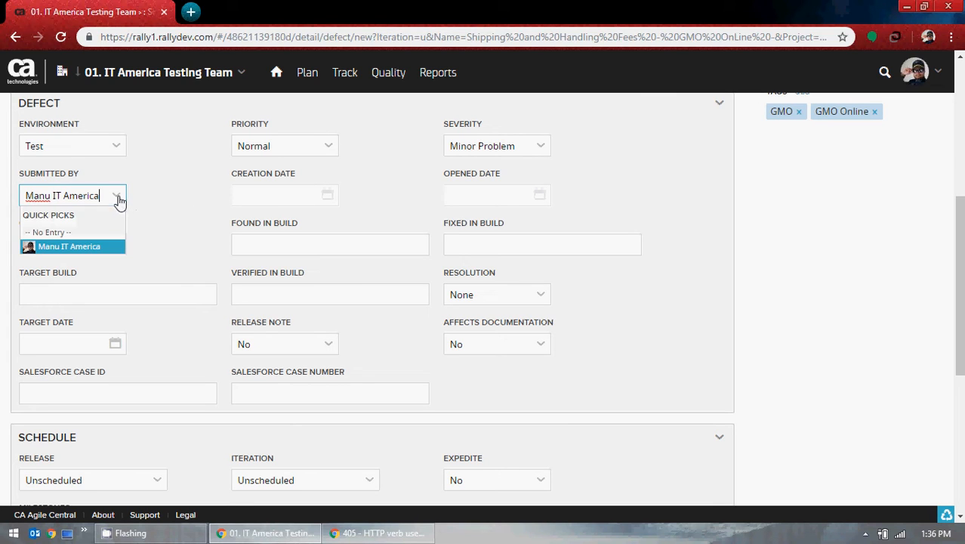
left_click(117, 198)
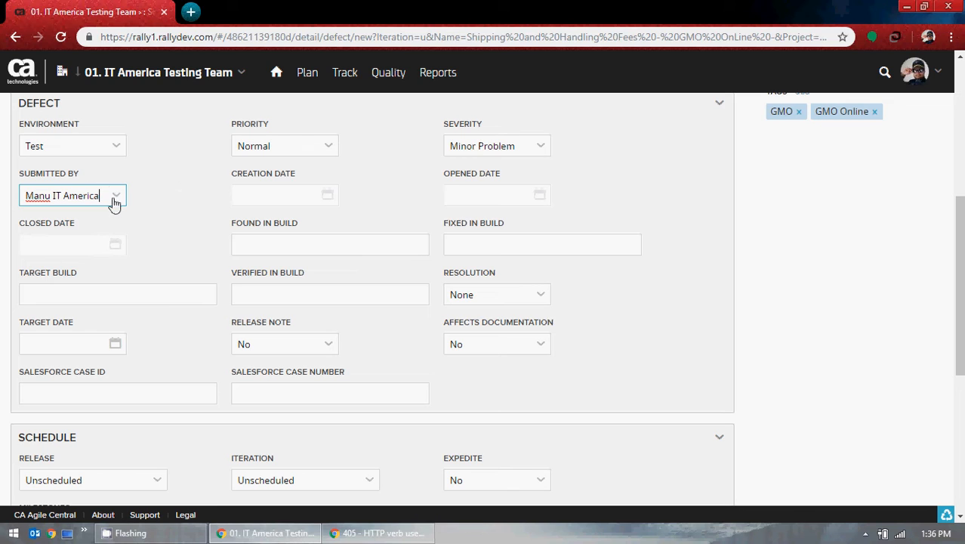
left_click(263, 285)
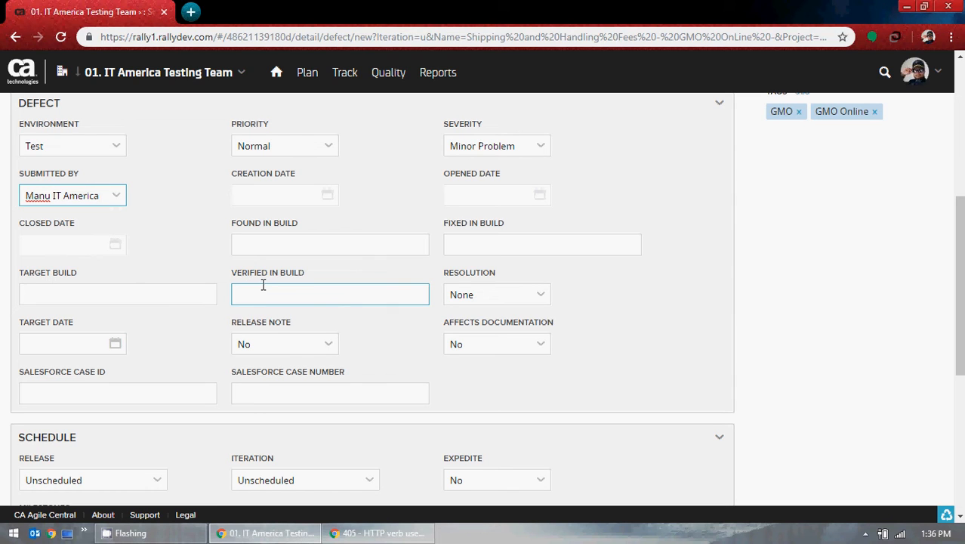
left_click(273, 246)
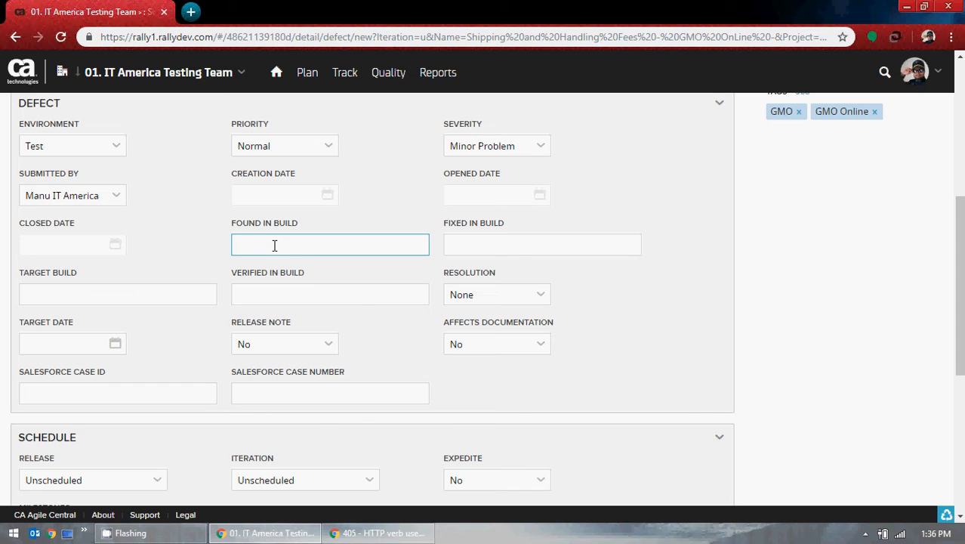
type("03212019")
left_click(451, 244)
left_click(154, 302)
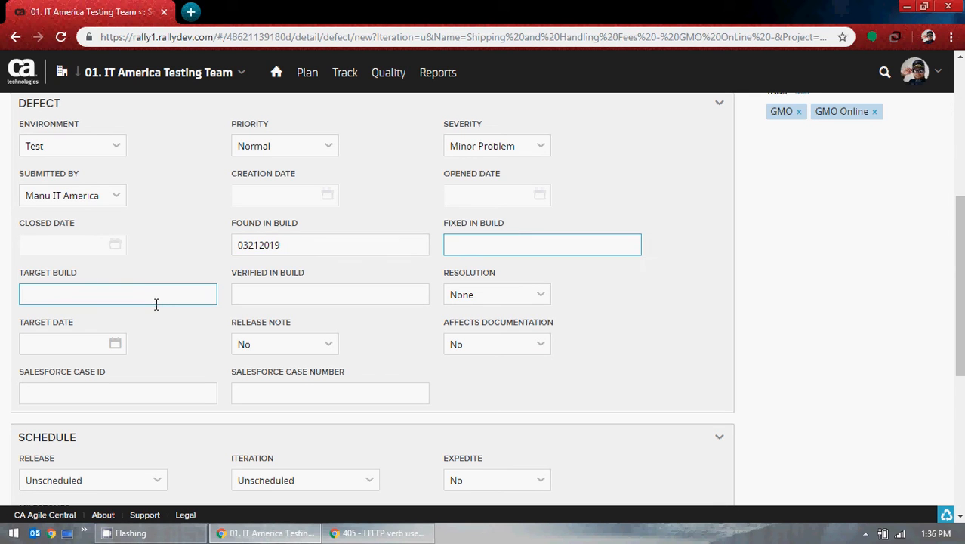
left_click(237, 299)
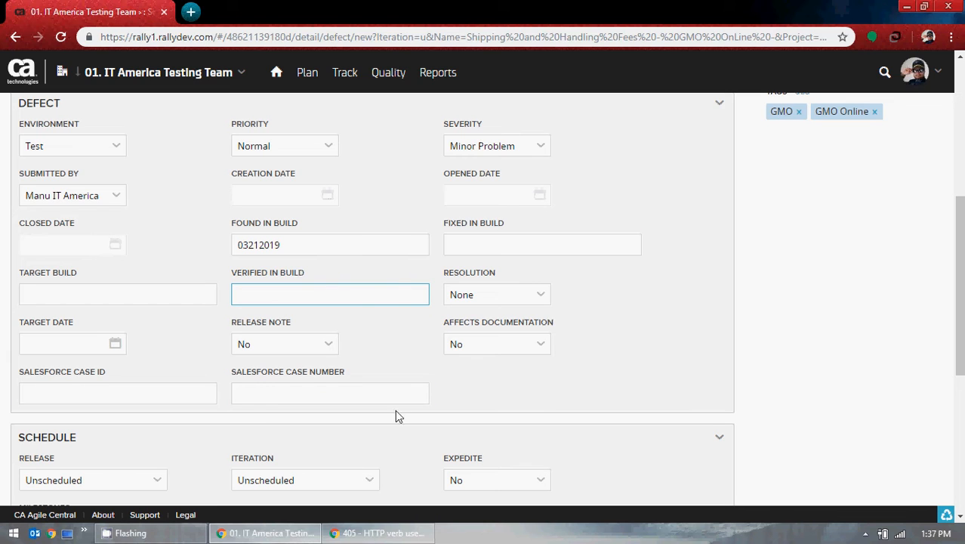
left_click(478, 243)
left_click(165, 291)
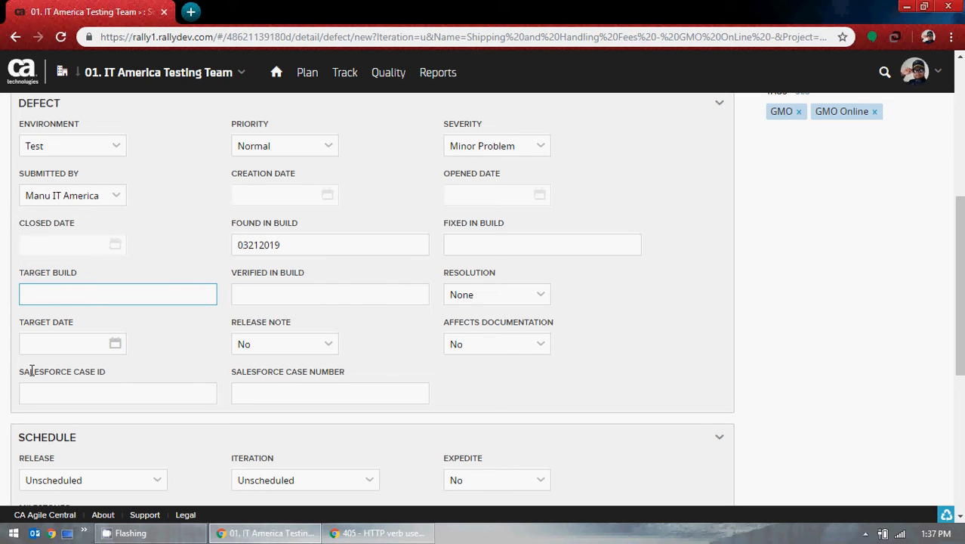
Step: Check today's date in the system calendar and set the defect's target date to 03/22/2019
left_click(115, 345)
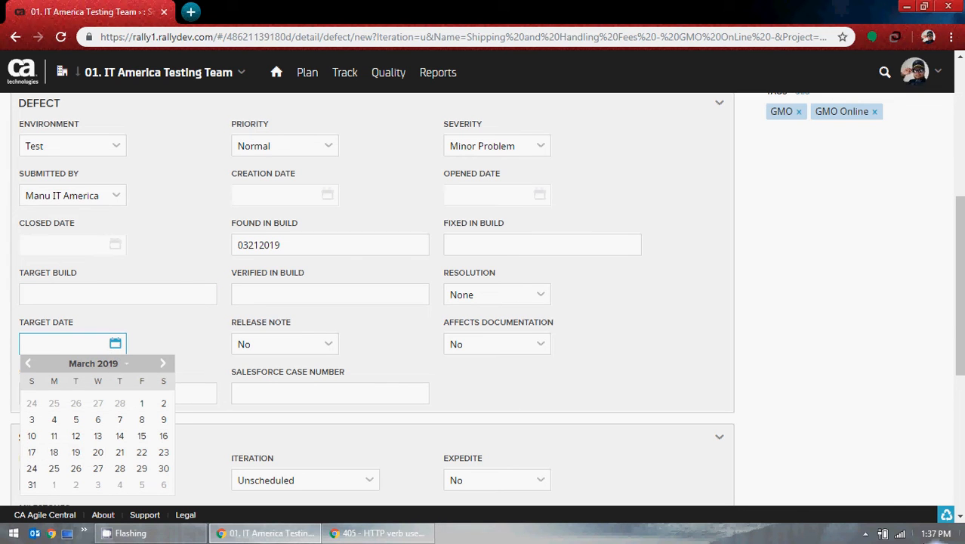
left_click(936, 533)
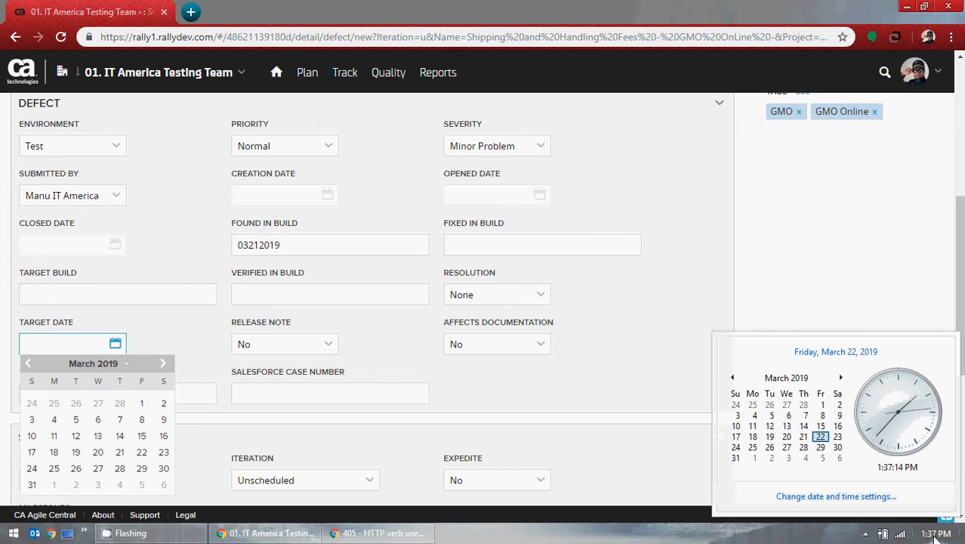
left_click(141, 453)
left_click(181, 357)
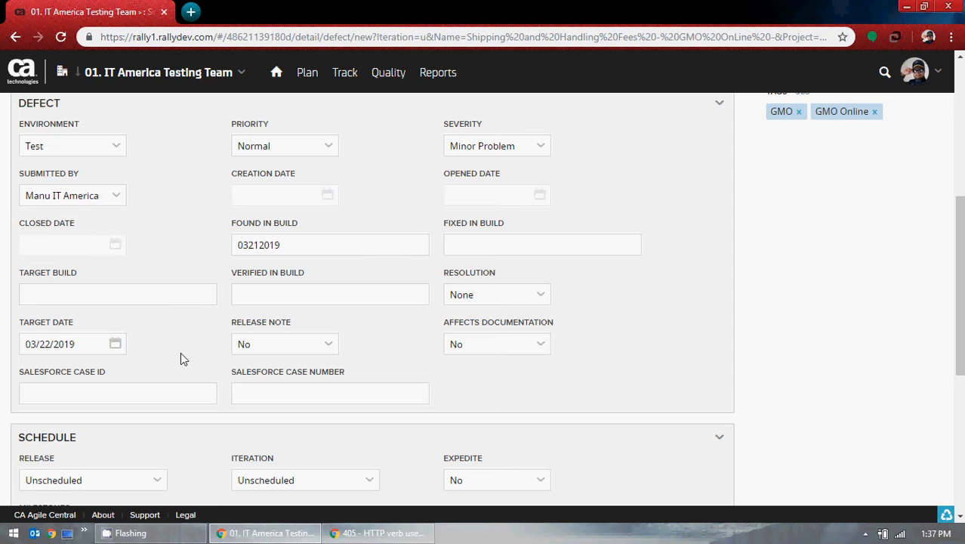
Step: Try Yes for the defect's release note option and set it back to No
left_click(329, 347)
left_click(329, 347)
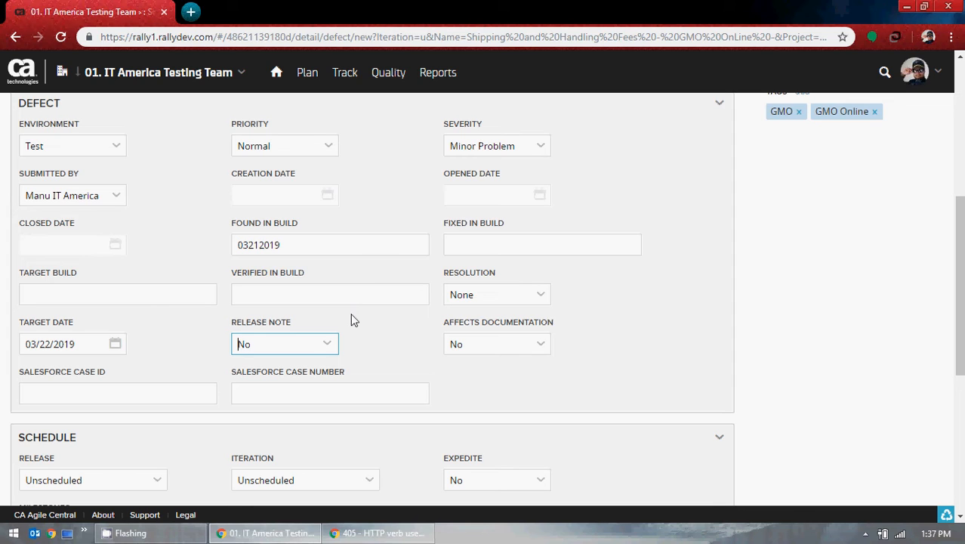
left_click(333, 349)
left_click(273, 362)
left_click(326, 349)
left_click(263, 376)
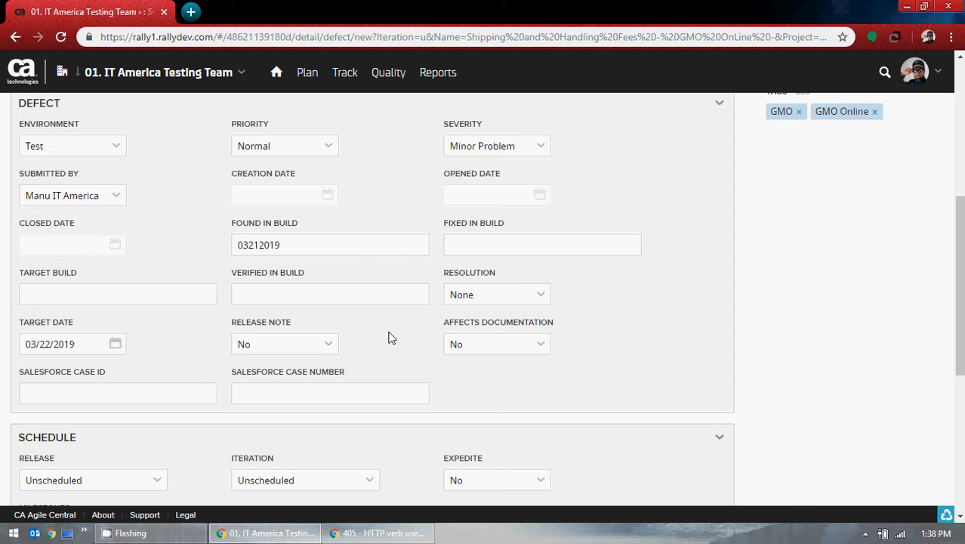
Step: Review the Affects Documentation choices, try Yes, and set the option back to No
left_click(546, 344)
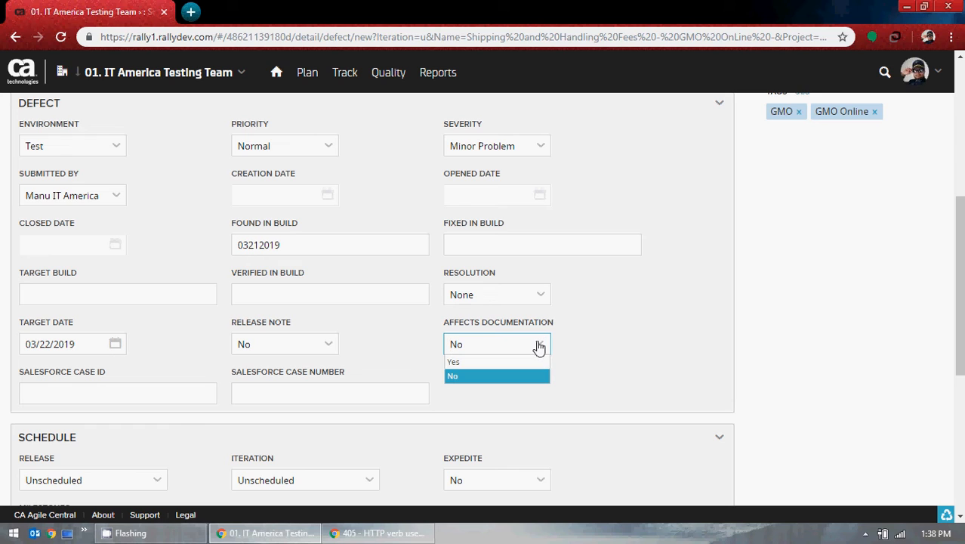
left_click(597, 329)
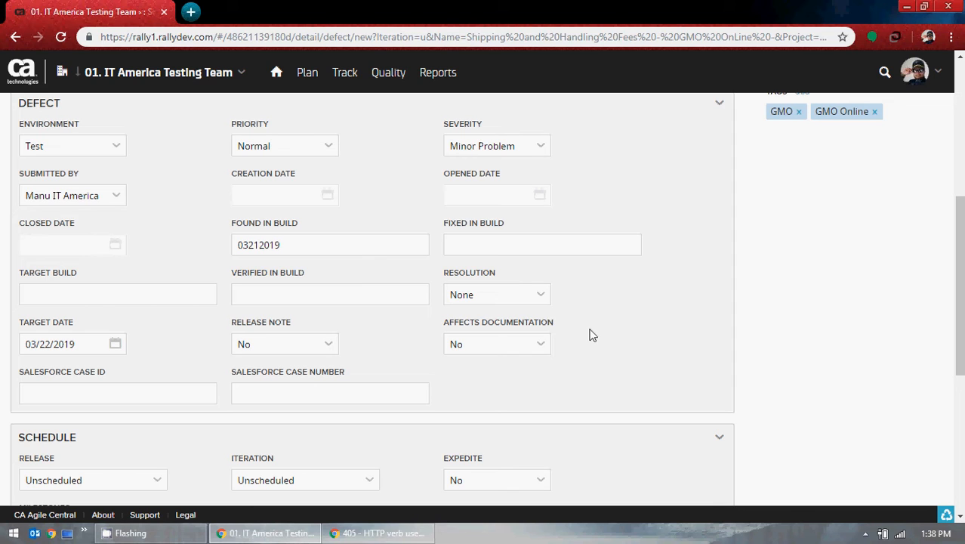
left_click(541, 348)
left_click(540, 357)
left_click(539, 344)
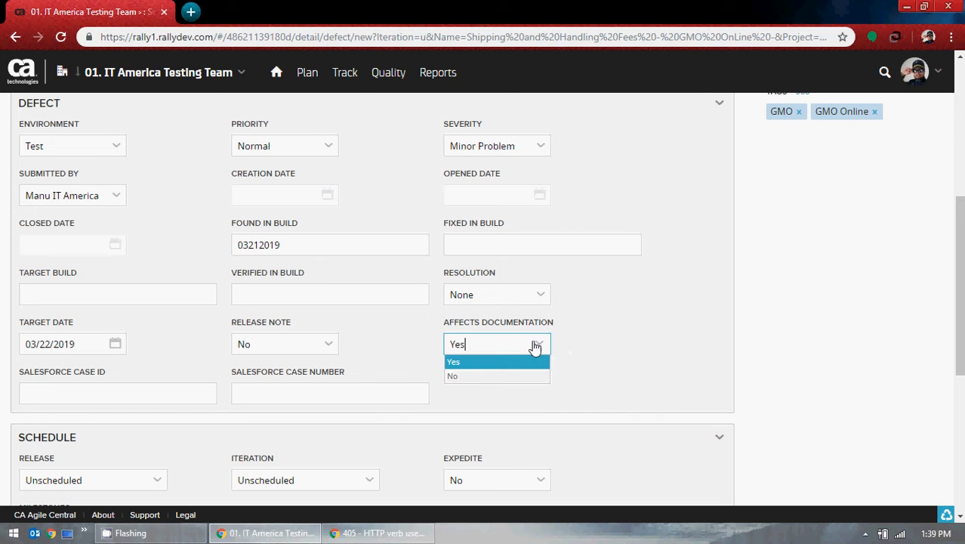
left_click(474, 377)
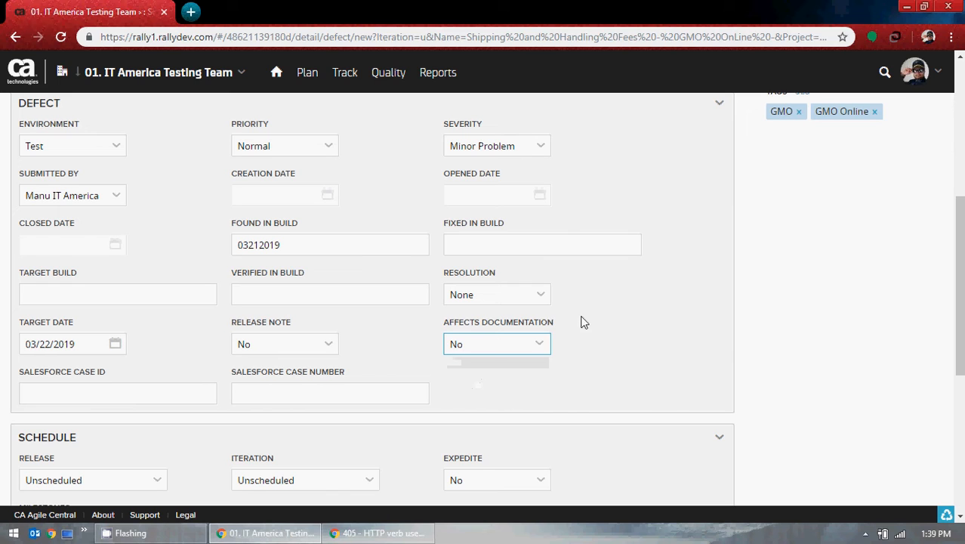
Step: Set the defect's resolution to Not a Defect, and view the GMO OnLine home page in the shop's window before returning to the form
left_click(543, 299)
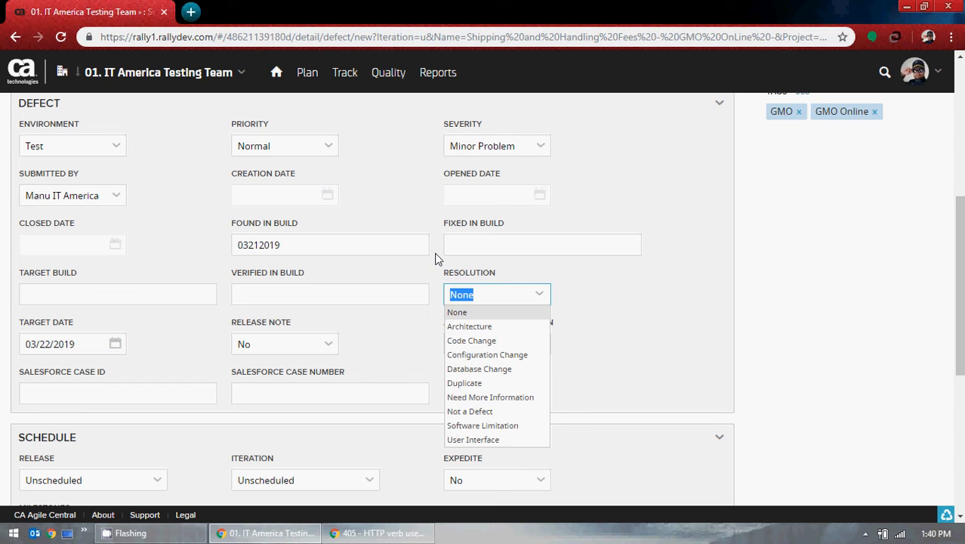
left_click(492, 413)
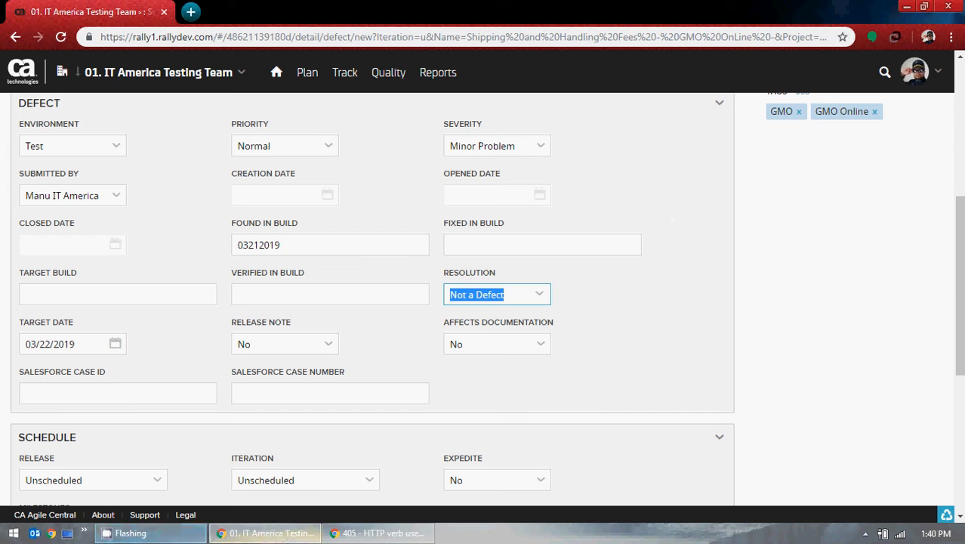
left_click(378, 533)
left_click(14, 37)
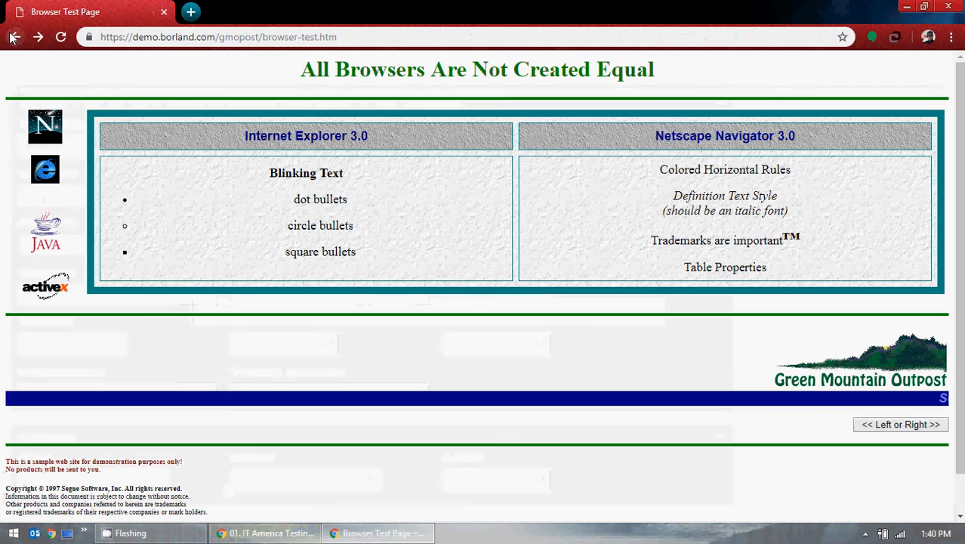
left_click(14, 36)
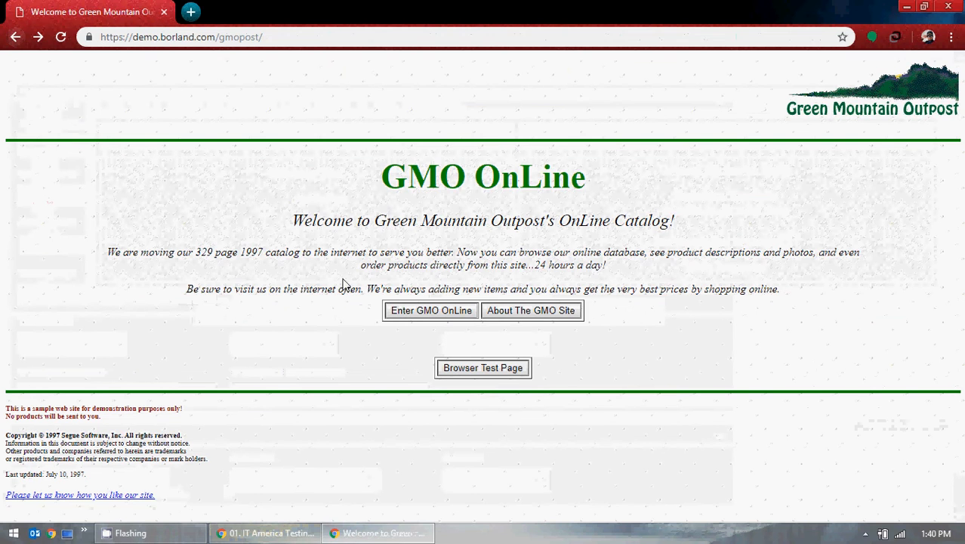
left_click(908, 7)
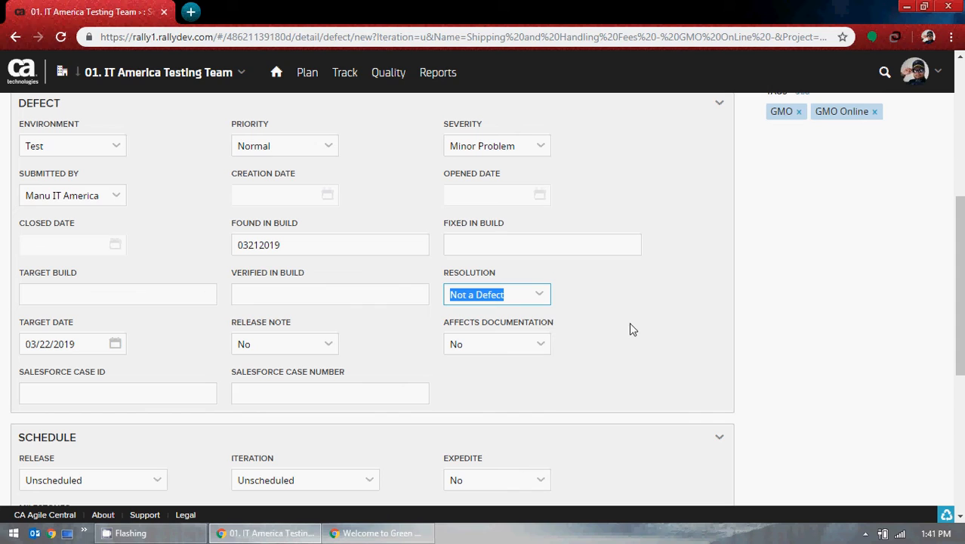
Step: Set the defect's resolution to Need More Information and review the order screenshot in the description
left_click(542, 297)
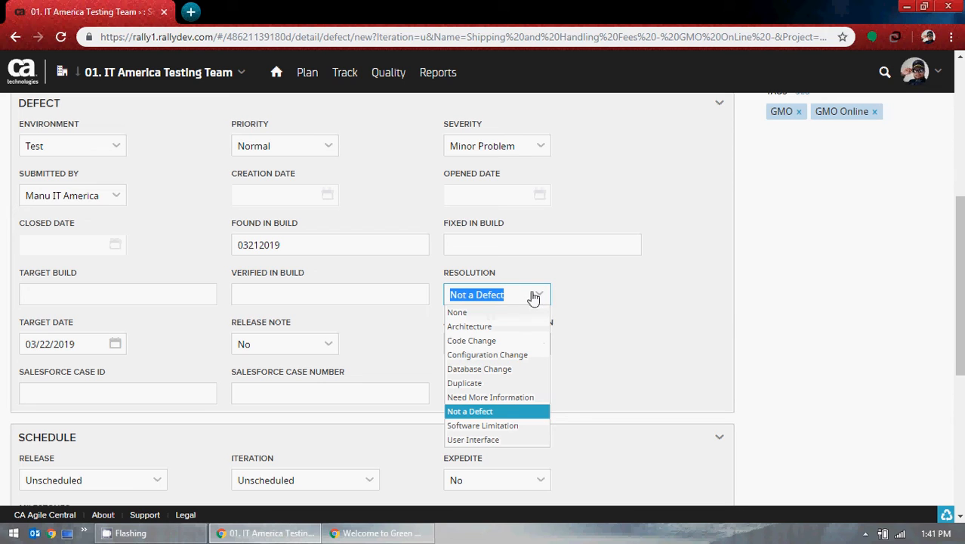
left_click(496, 397)
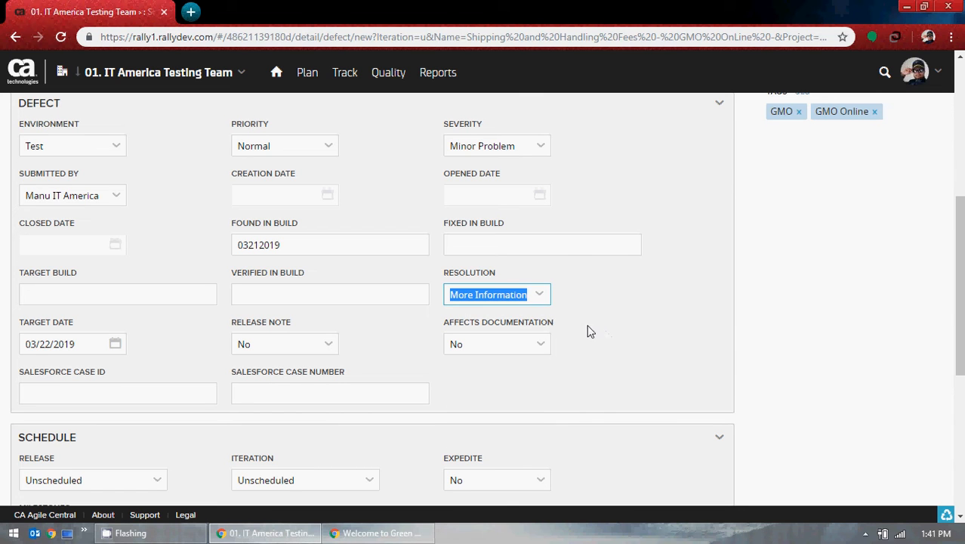
scroll(574, 302, "up", 8)
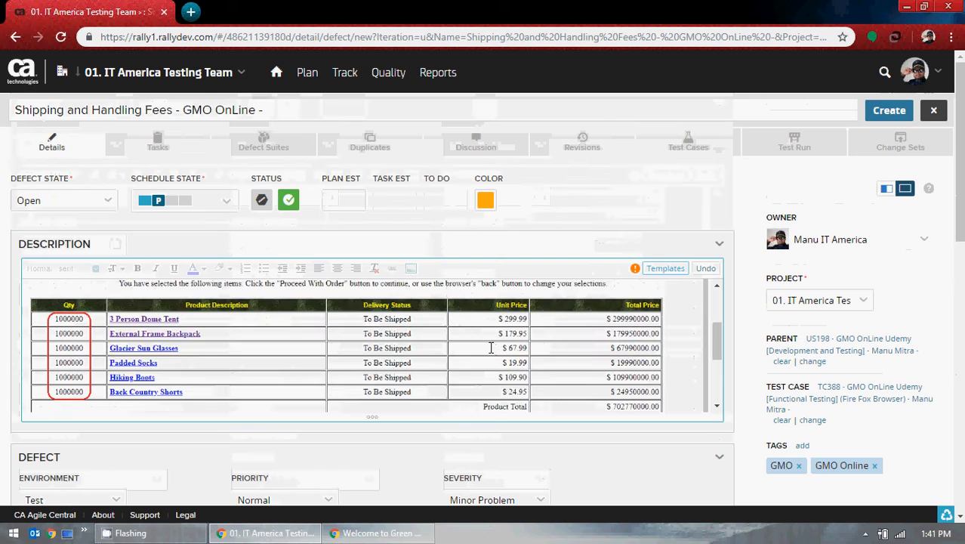
scroll(706, 401, "down", 8)
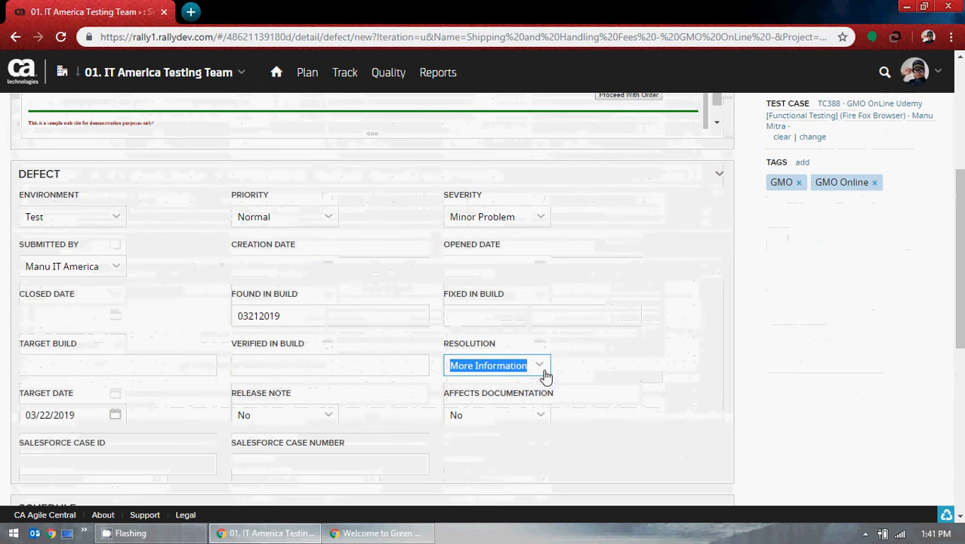
Step: Review the order screenshot in the description and set the defect's resolution to Duplicate
scroll(604, 369, "up", 5)
scroll(710, 355, "up", 3)
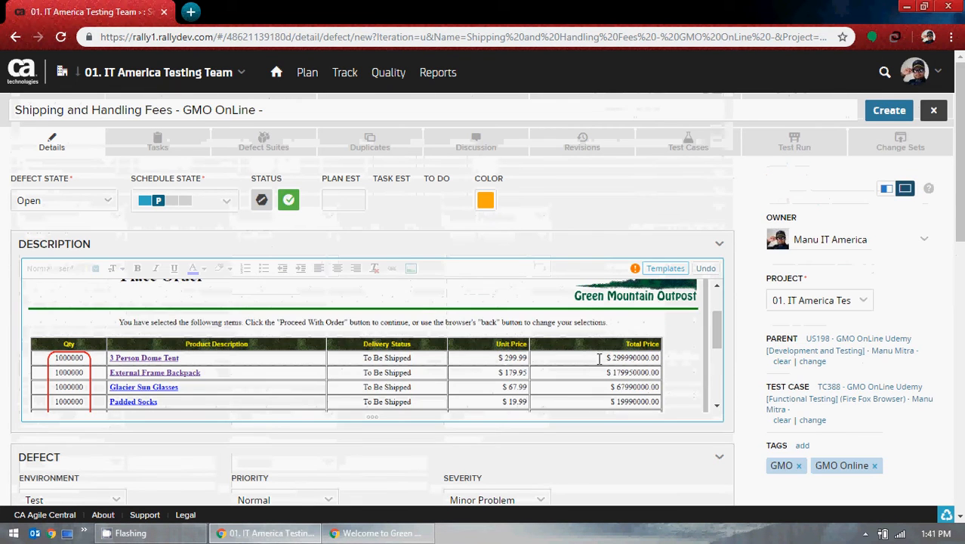
scroll(708, 423, "down", 5)
scroll(709, 433, "down", 1)
left_click(541, 299)
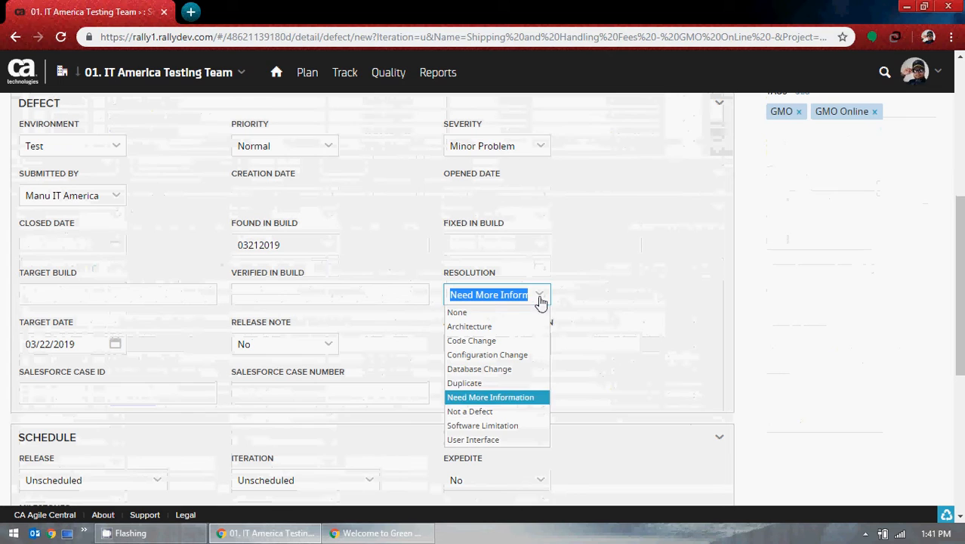
left_click(494, 385)
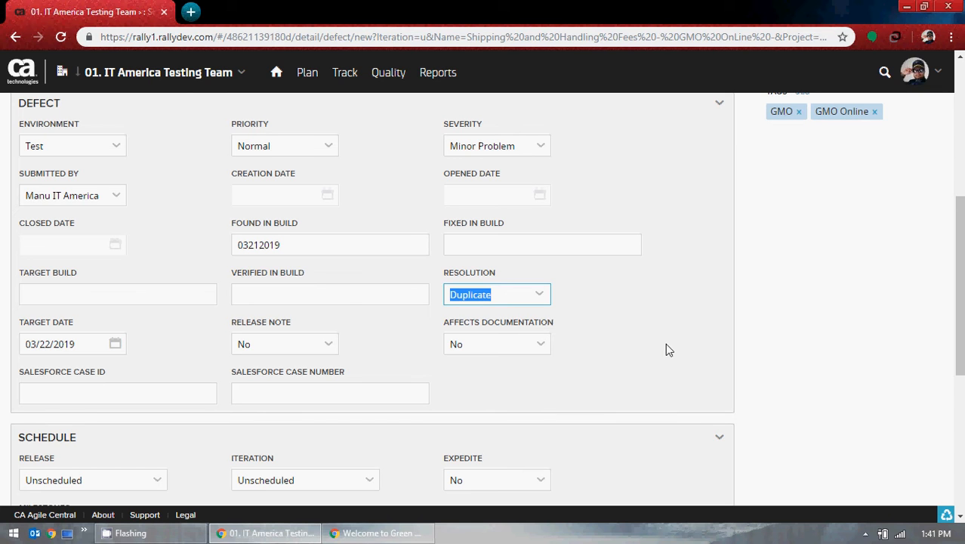
Step: Examine the quantities and shipping fee in the description's order screenshot, and view the GMO OnLine home page in the shop's window
scroll(665, 350, "up", 4)
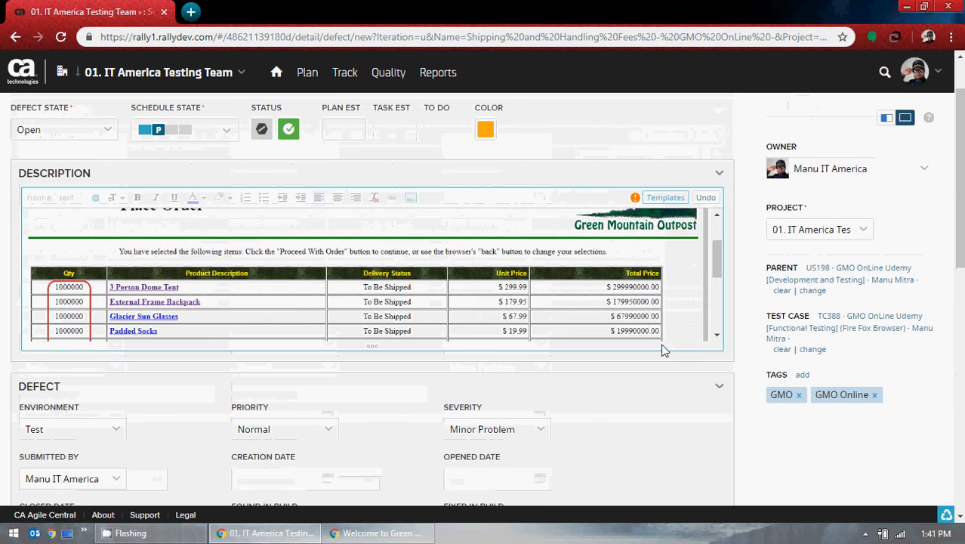
scroll(662, 347, "up", 2)
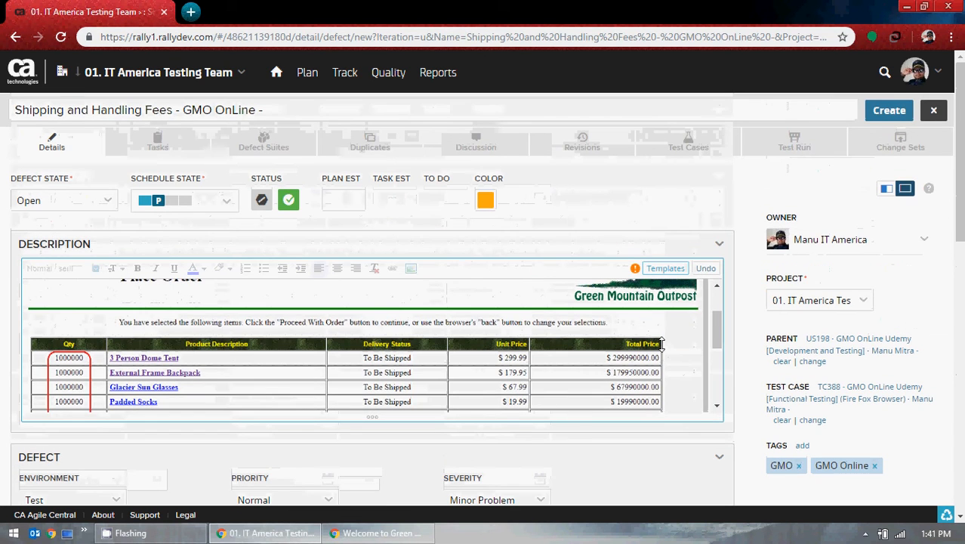
scroll(662, 343, "down", 5)
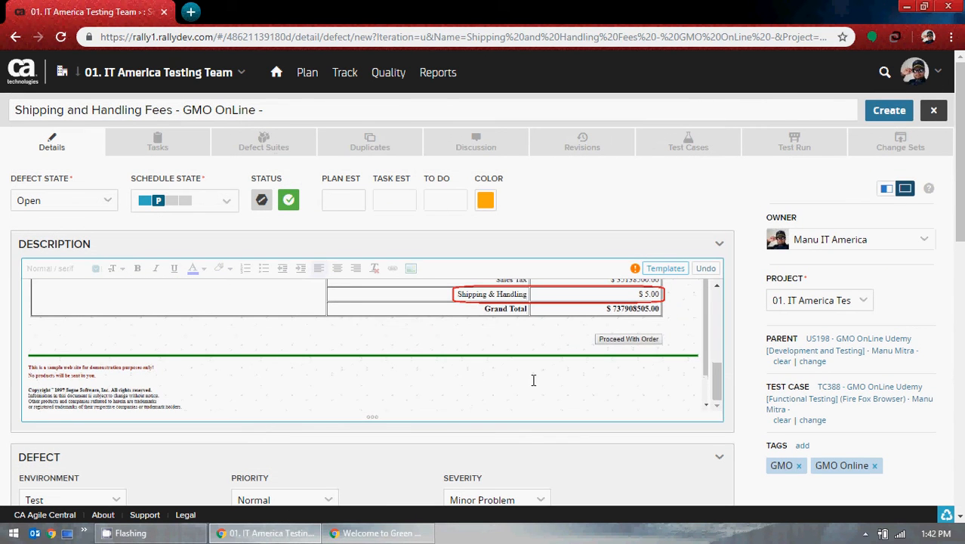
scroll(533, 380, "down", 4)
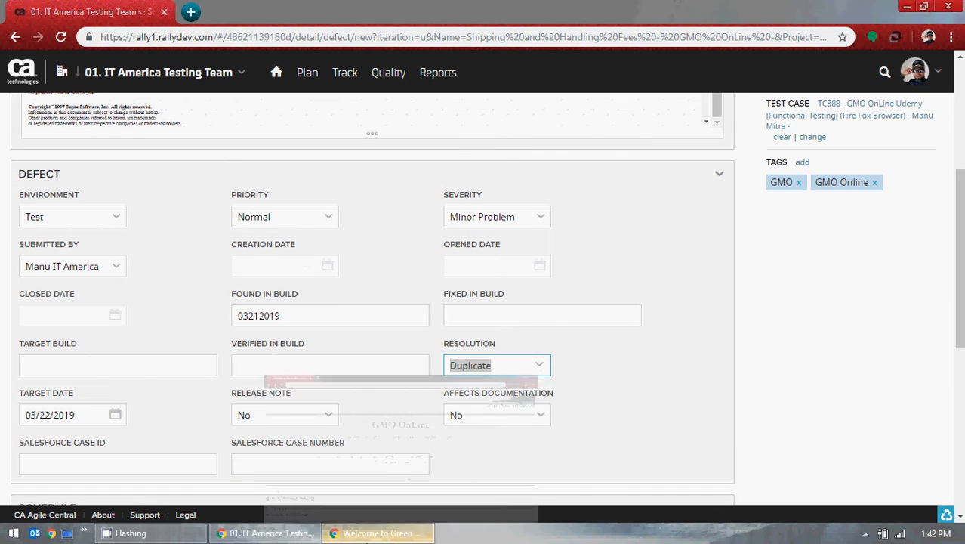
left_click(377, 533)
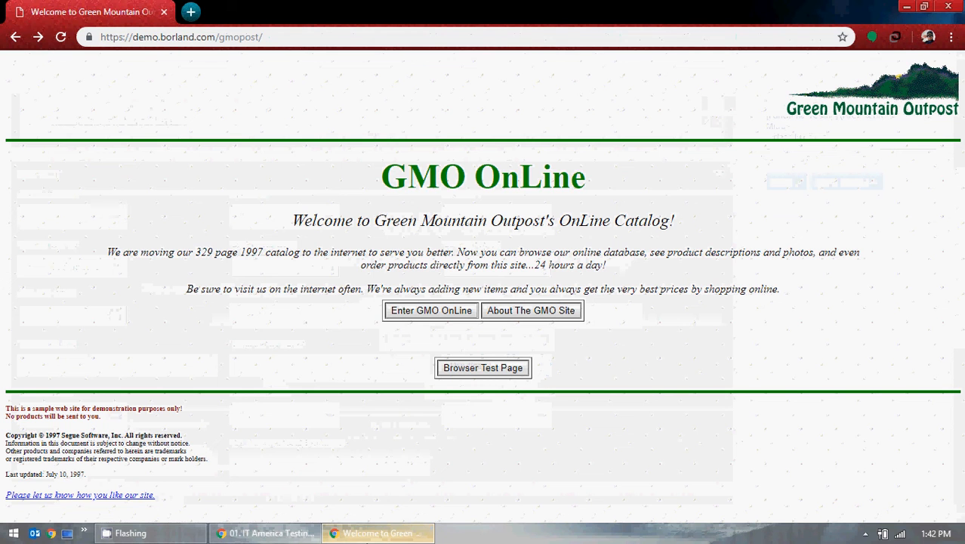
left_click(367, 537)
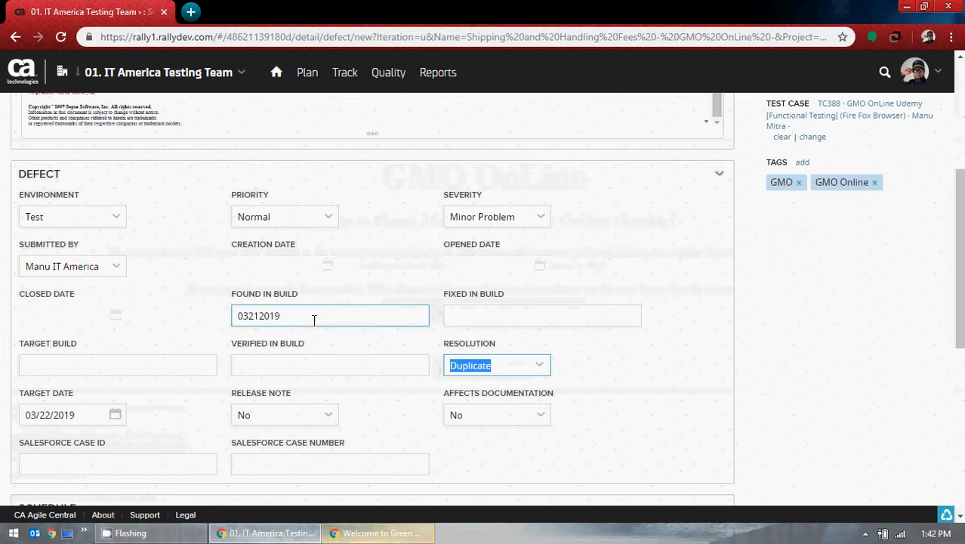
scroll(600, 325, "up", 4)
scroll(597, 349, "down", 3)
scroll(597, 339, "up", 3)
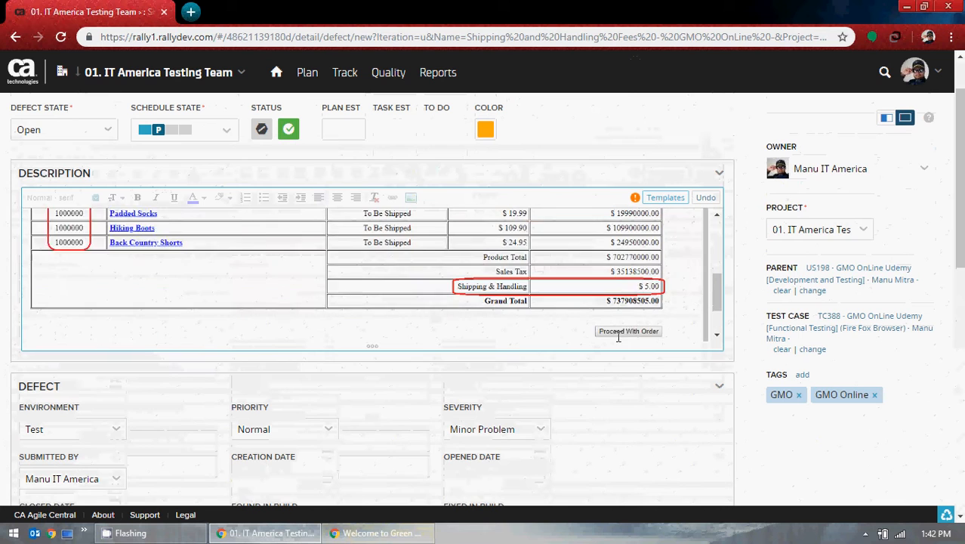
scroll(586, 442, "down", 5)
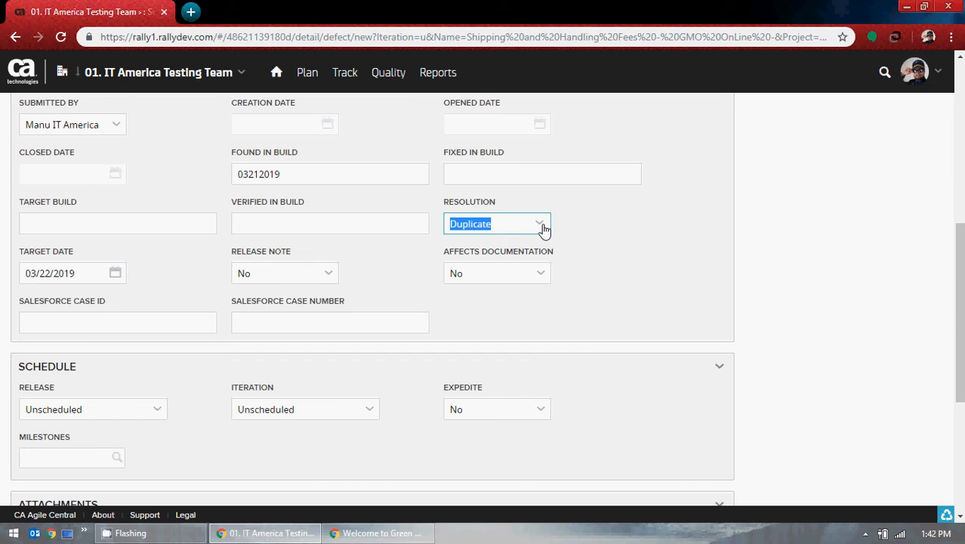
Step: Review the available resolution choices and set the defect's resolution to Architecture
left_click(544, 229)
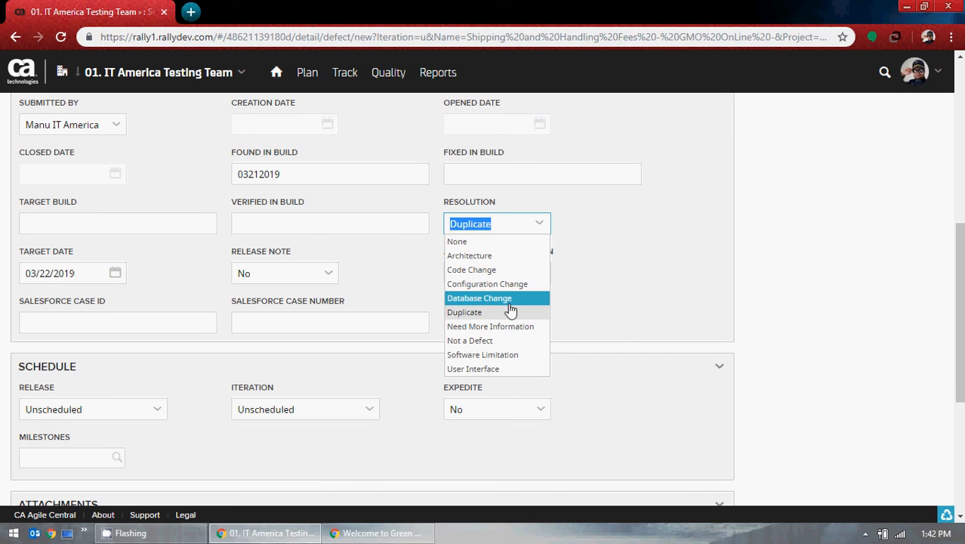
left_click(540, 231)
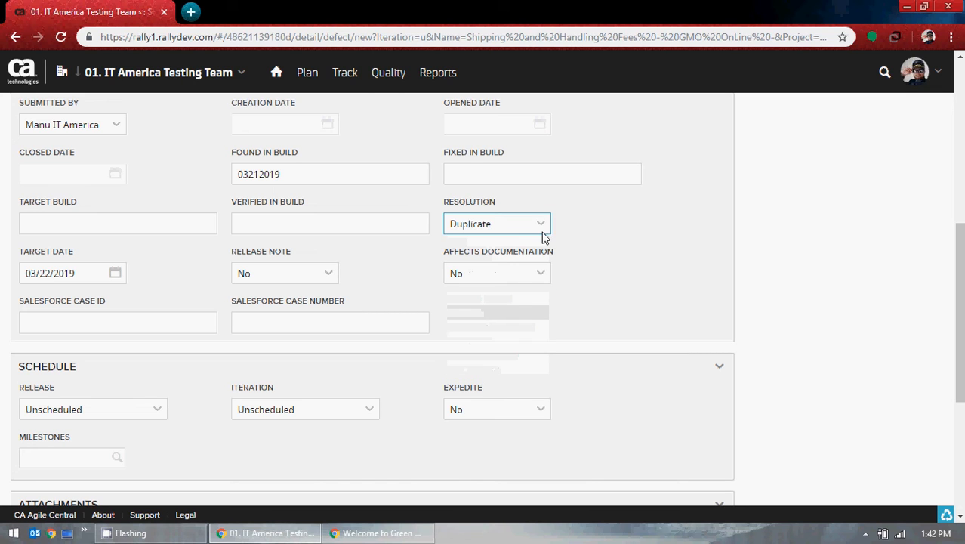
left_click(543, 222)
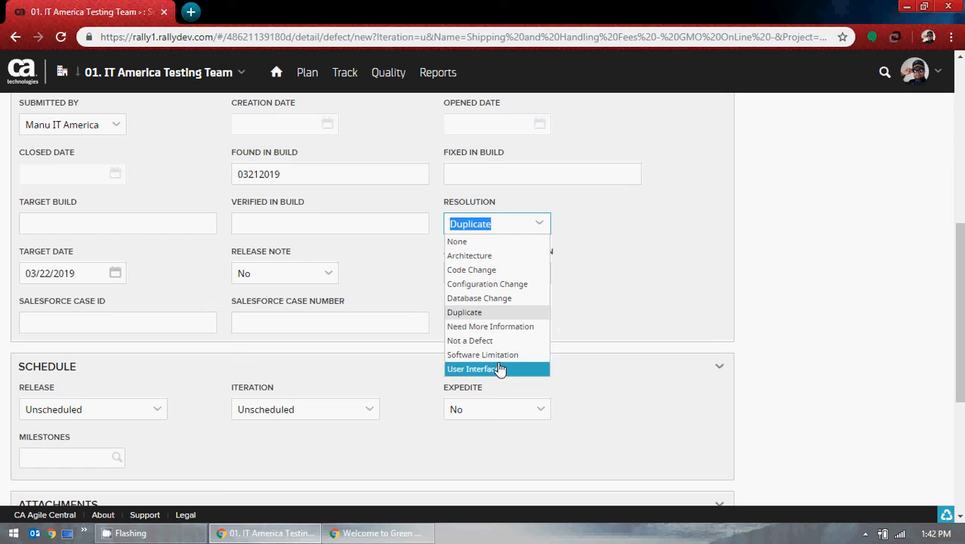
left_click(635, 254)
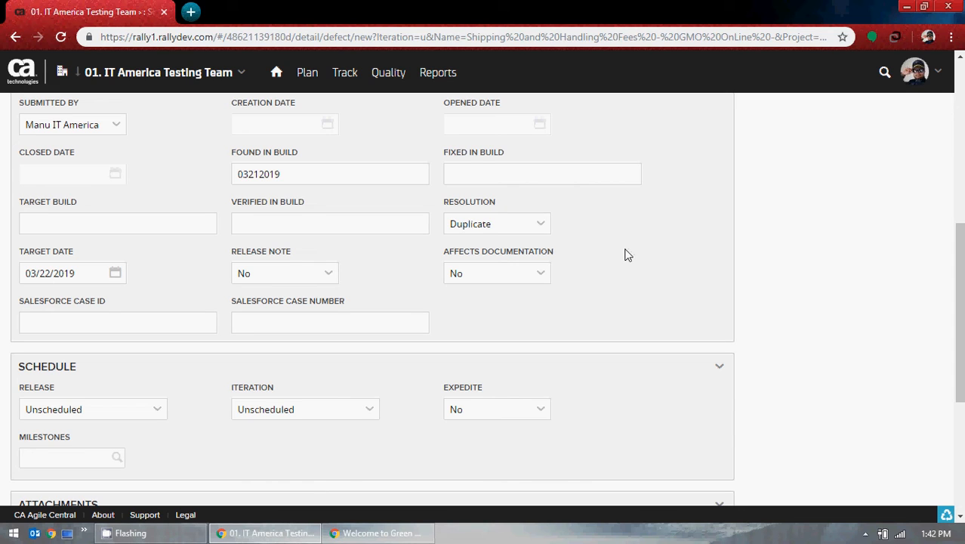
left_click(545, 226)
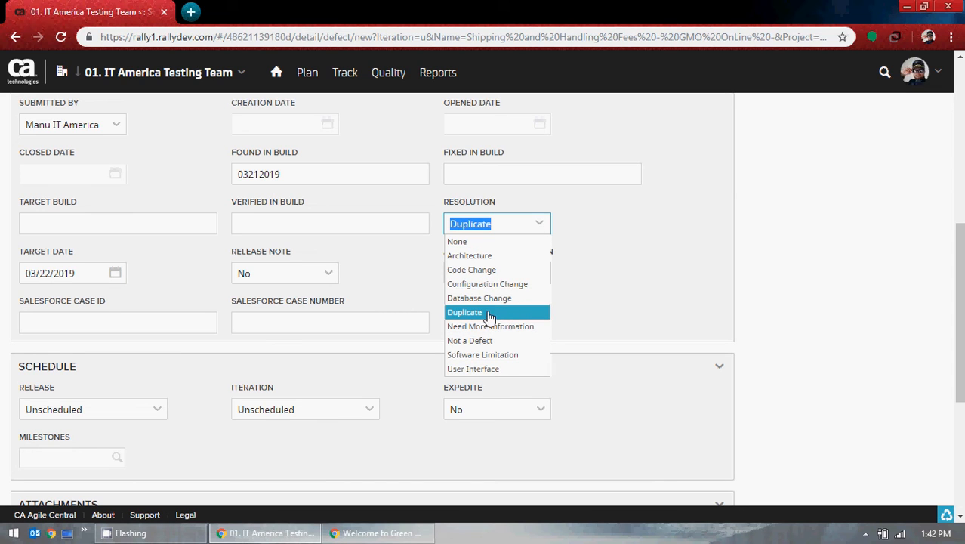
left_click(474, 256)
Step: Try Not a Defect as the defect's resolution, and replace it with Code Change
scroll(568, 272, "up", 3)
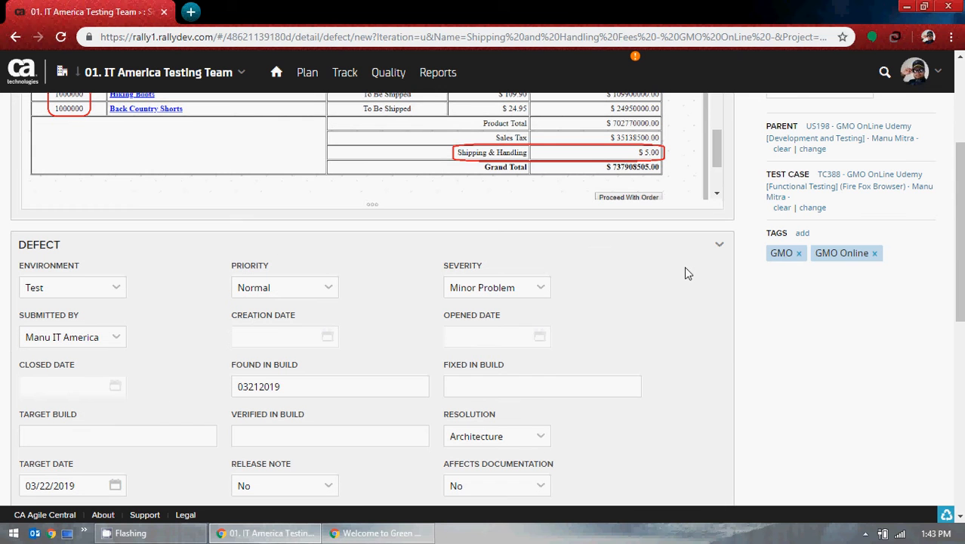
scroll(687, 273, "down", 4)
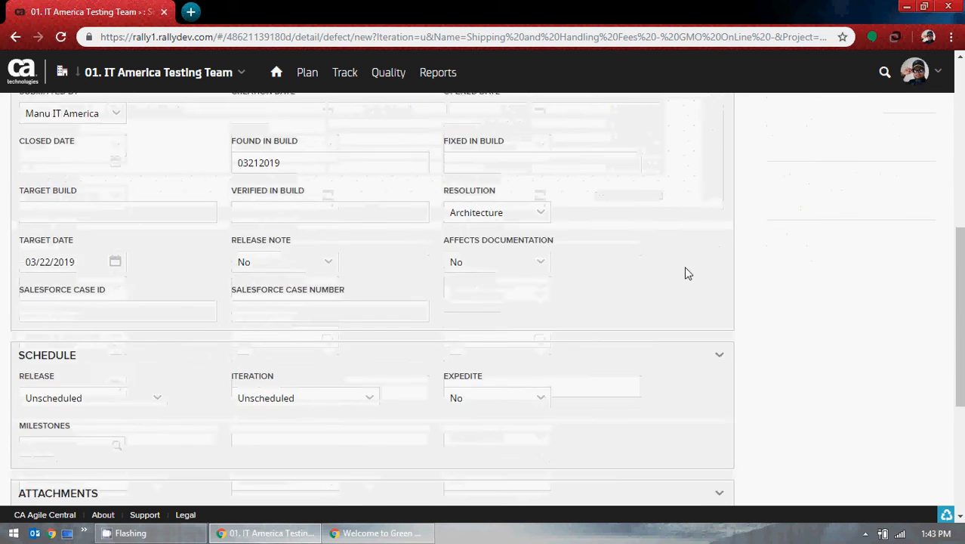
scroll(642, 273, "up", 1)
left_click(539, 225)
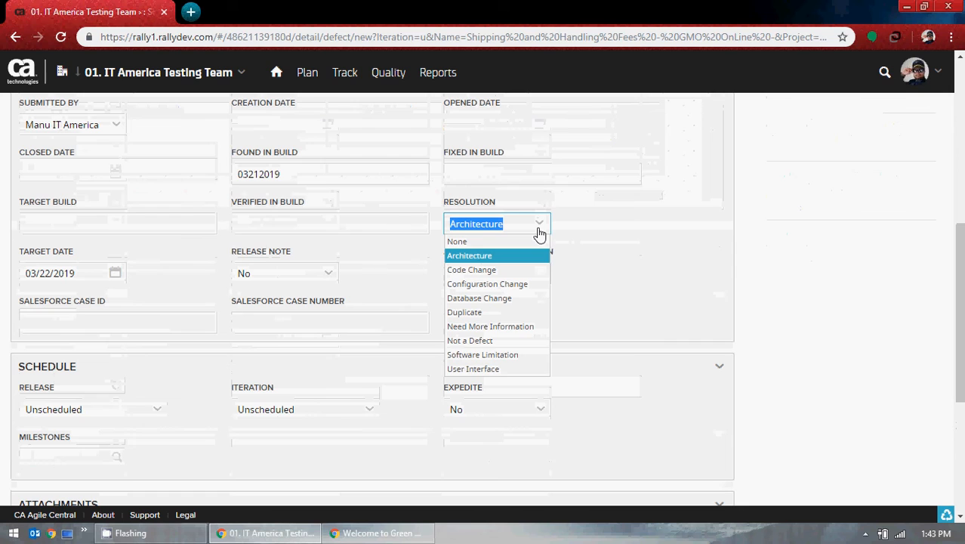
left_click(497, 341)
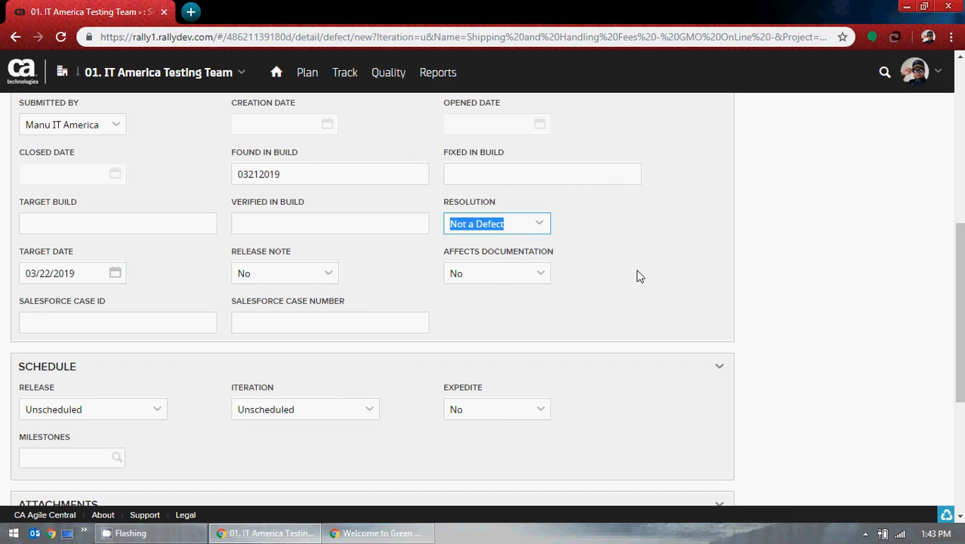
left_click(541, 224)
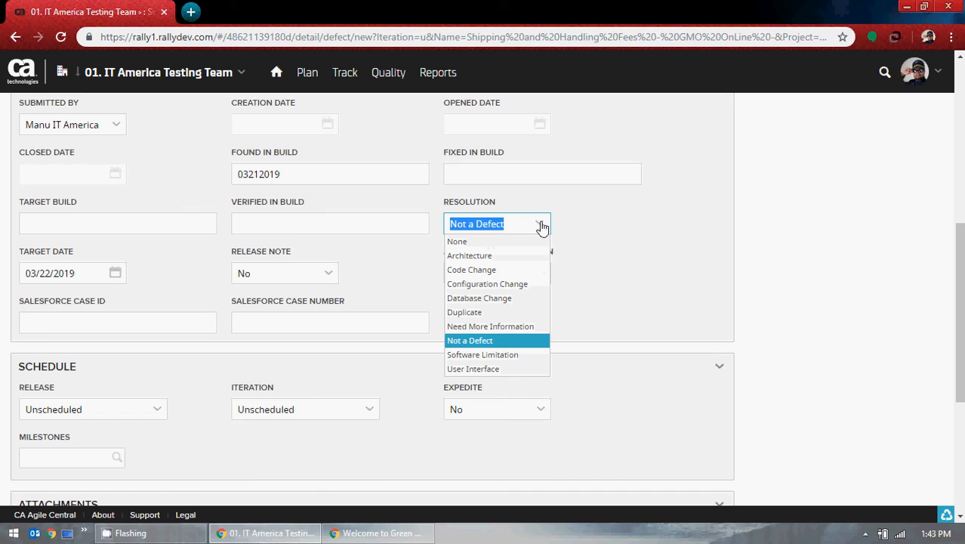
left_click(495, 272)
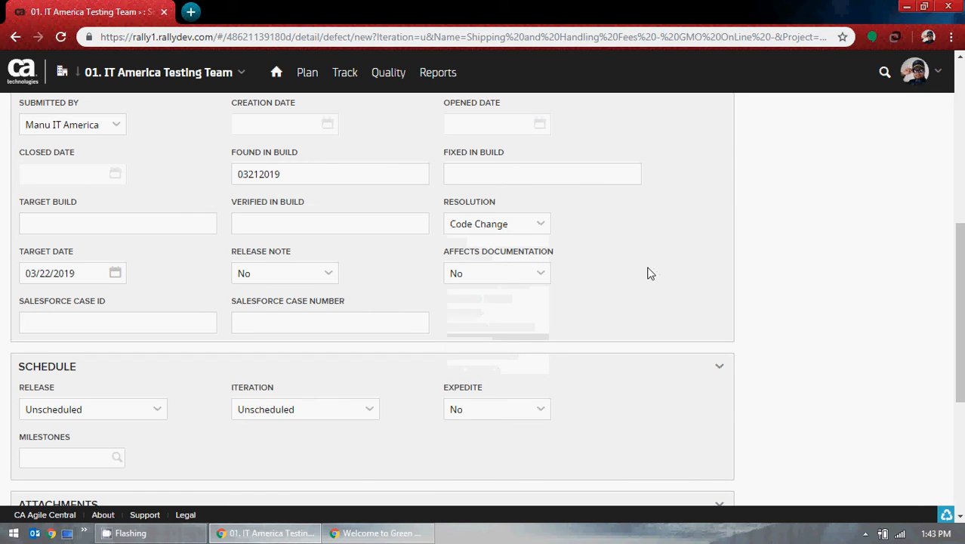
Step: Review the defect's description and the available owner choices, and close the choices without picking one
scroll(642, 259, "up", 4)
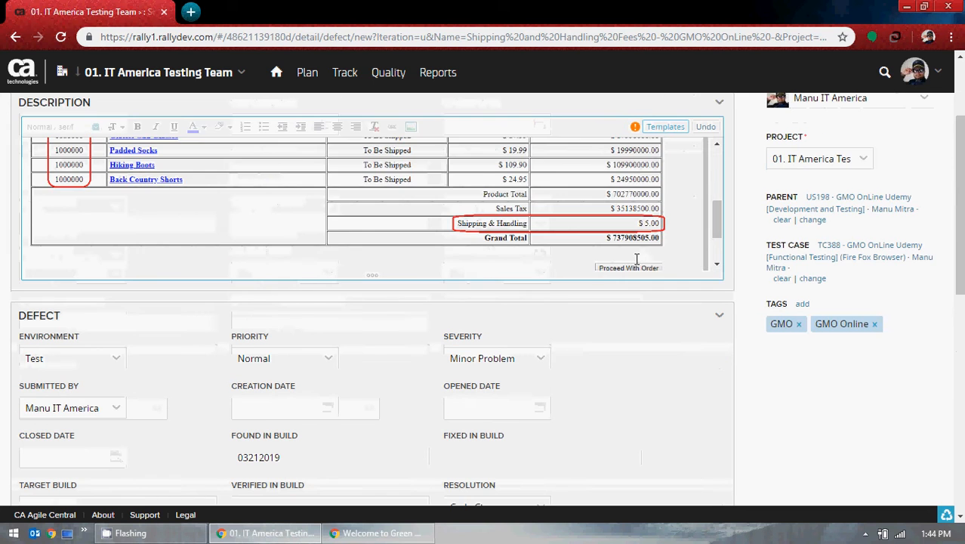
scroll(898, 226, "up", 2)
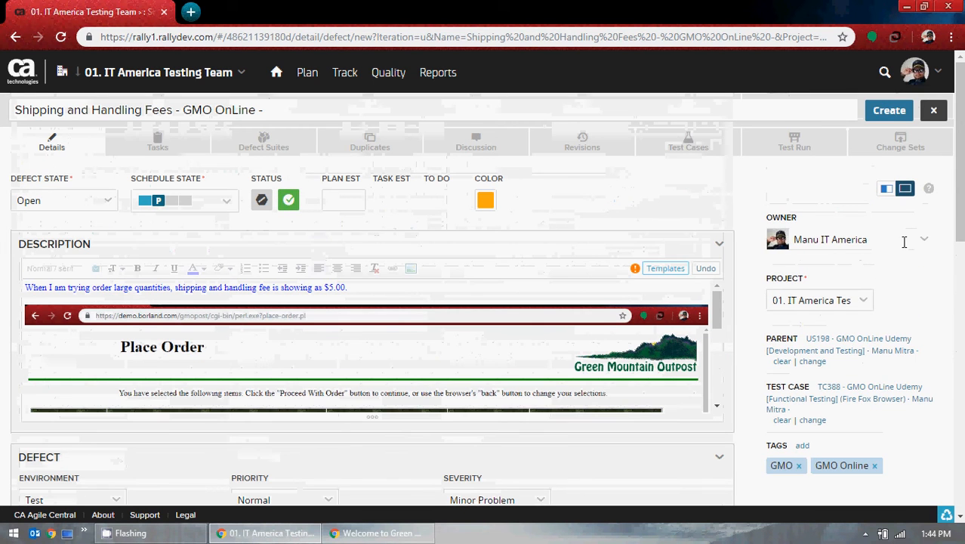
left_click(925, 242)
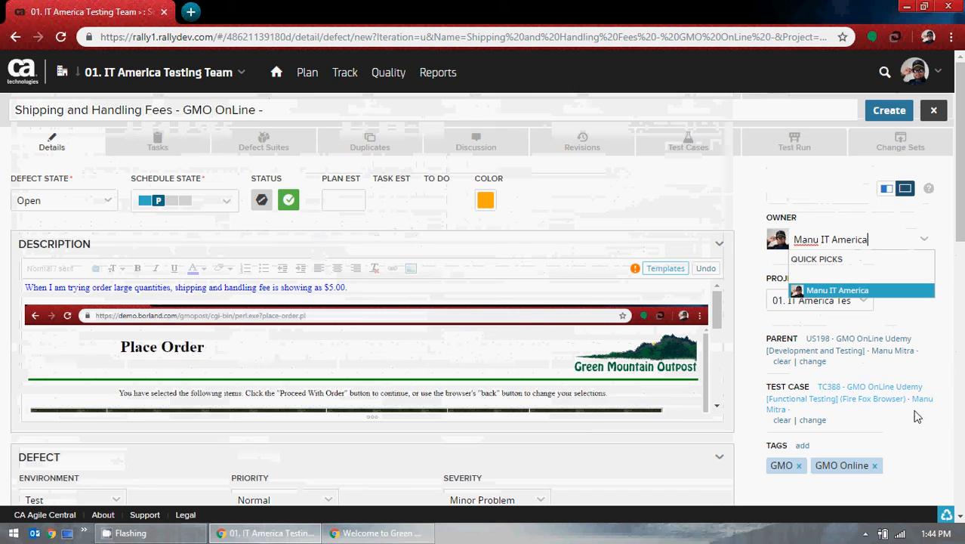
left_click(921, 472)
Step: Set the defect's resolution to None
scroll(739, 420, "down", 9)
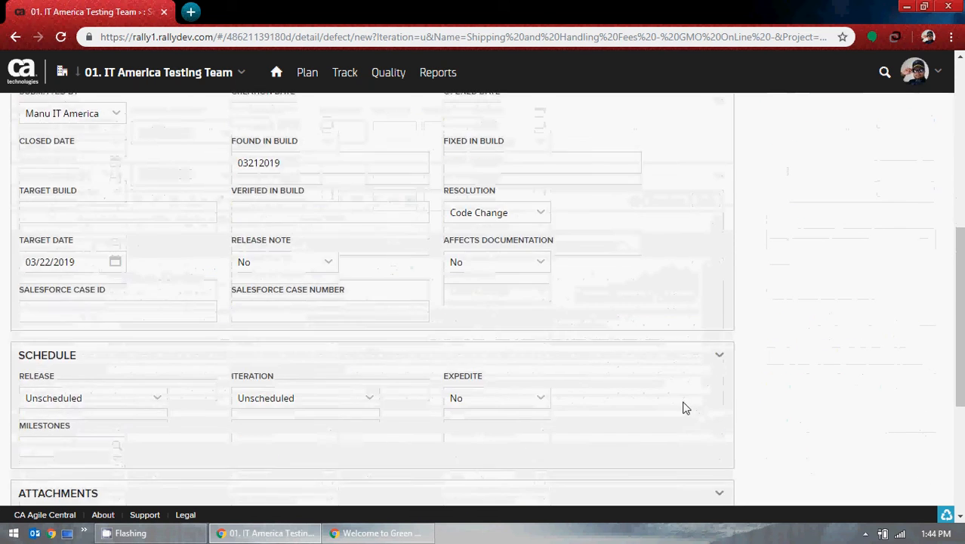
scroll(595, 344, "up", 3)
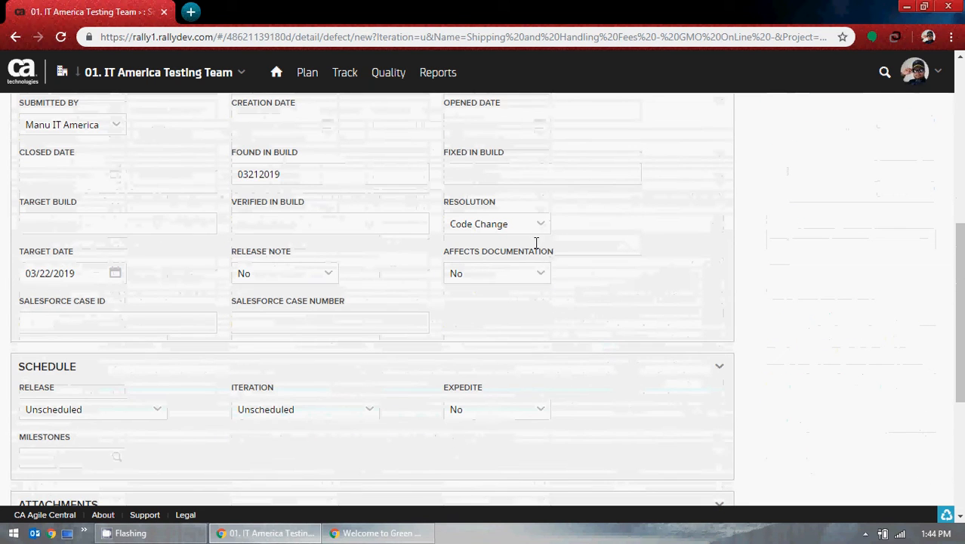
left_click(534, 226)
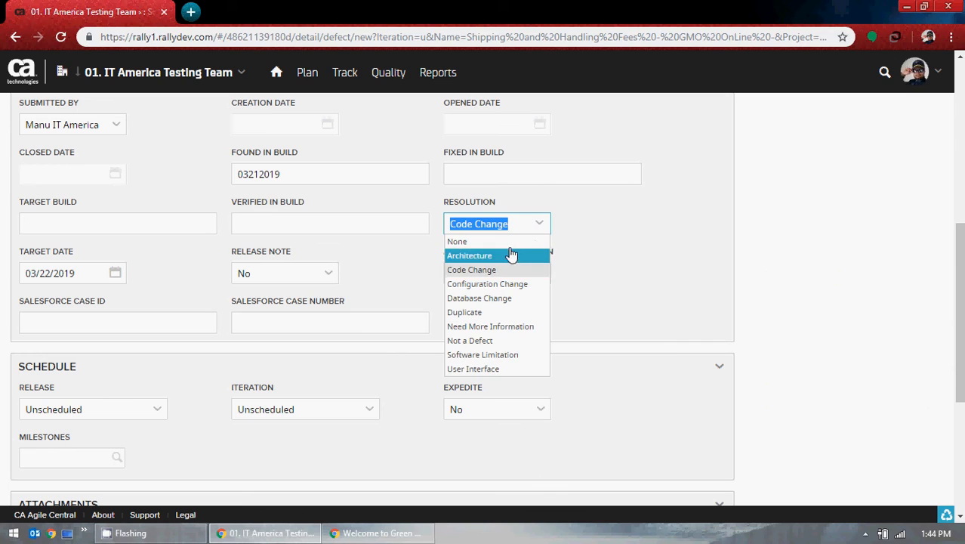
left_click(506, 243)
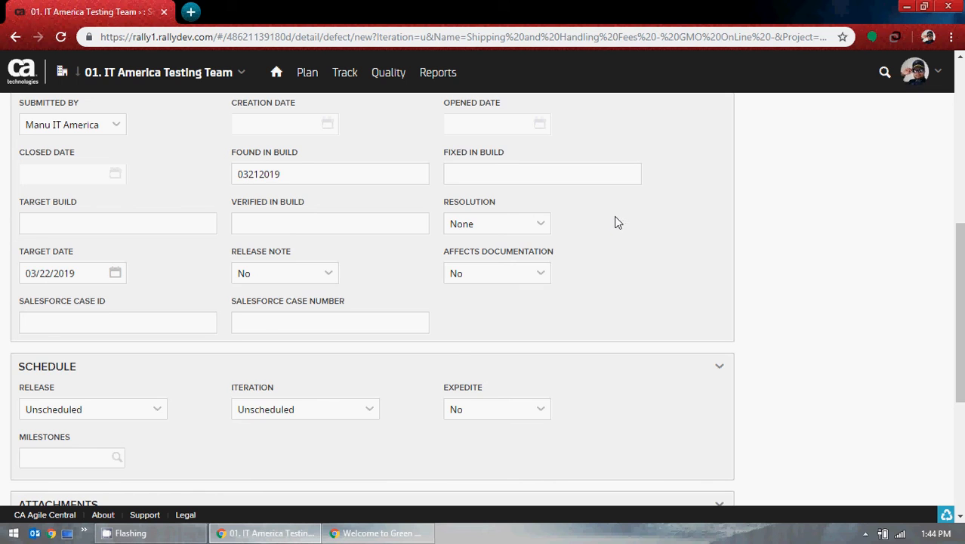
Step: Examine the Salesforce Case ID and Salesforce Case Number fields of the defect without entering anything
scroll(114, 265, "down", 1)
left_click(67, 257)
left_click(239, 253)
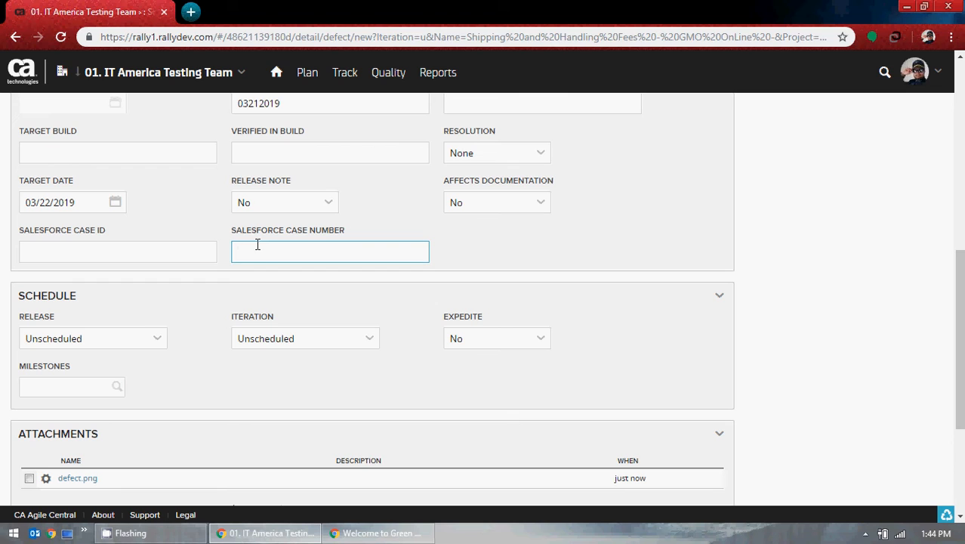
left_click(188, 249)
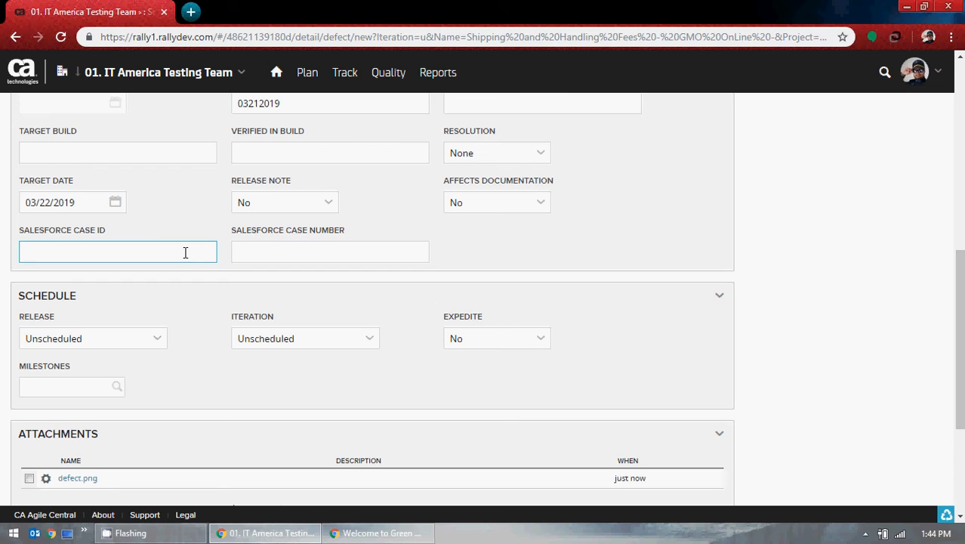
left_click(261, 252)
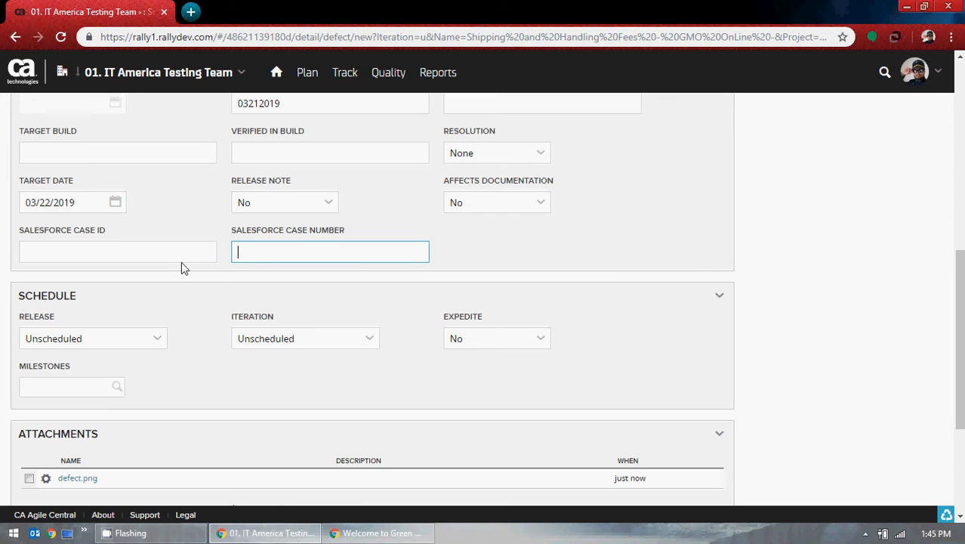
left_click(229, 232)
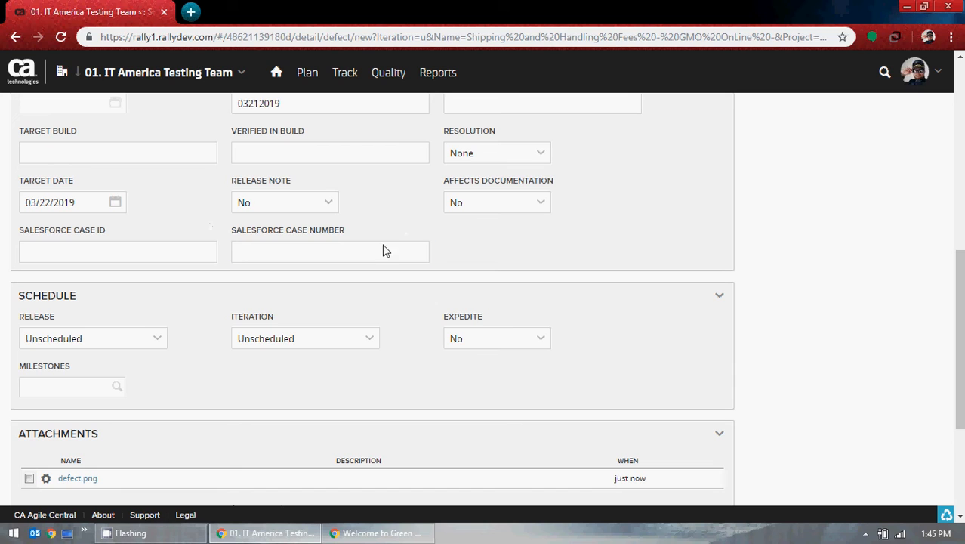
left_click(133, 244)
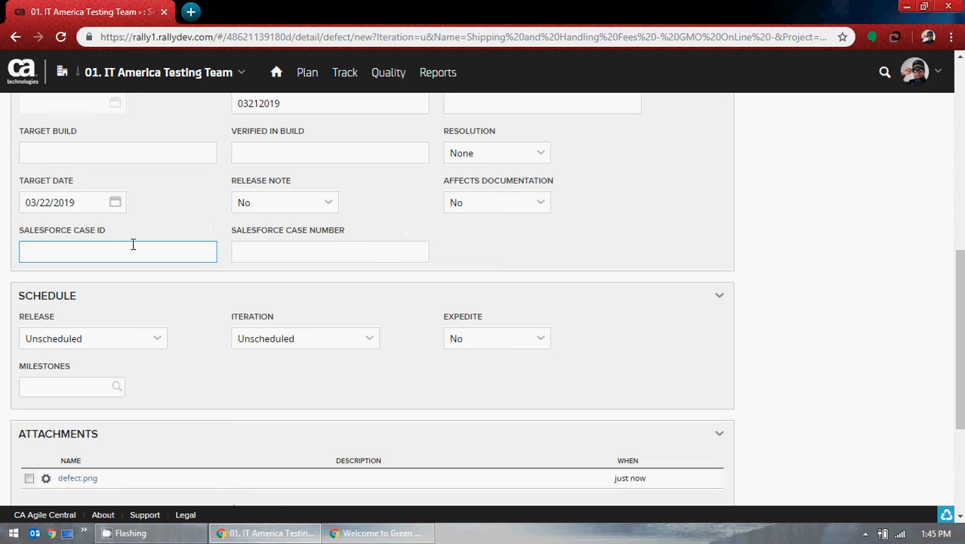
left_click(608, 264)
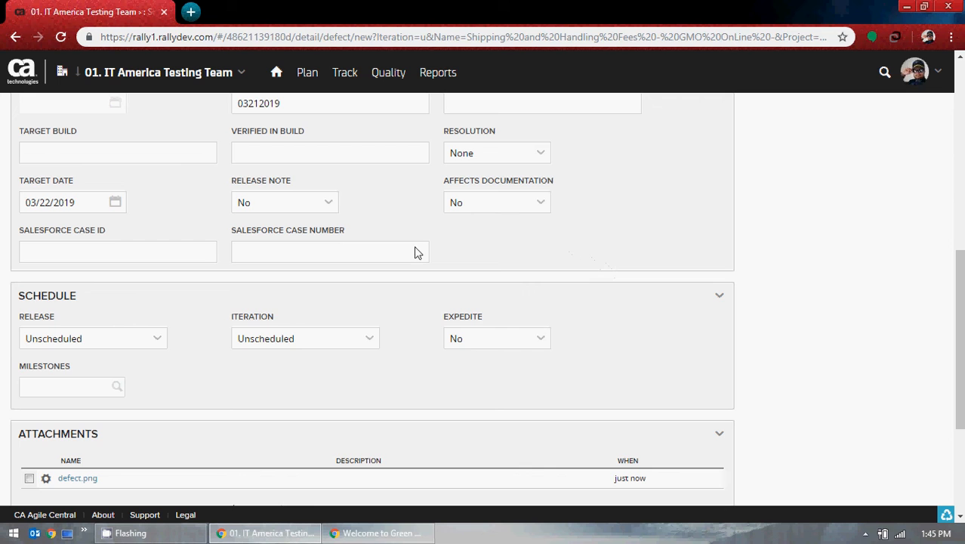
Step: Review the defect's Schedule section and its release choices without picking a release
scroll(182, 350, "down", 2)
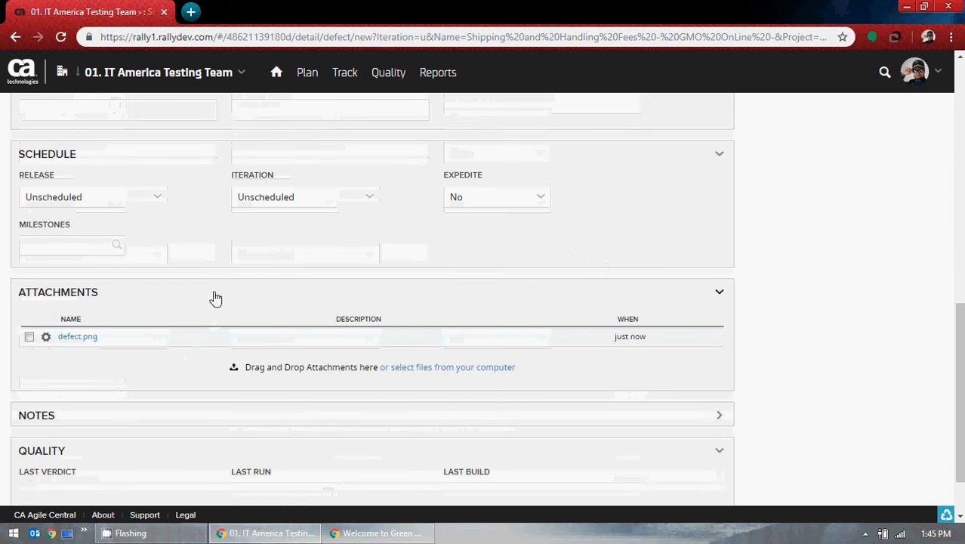
scroll(213, 298, "up", 1)
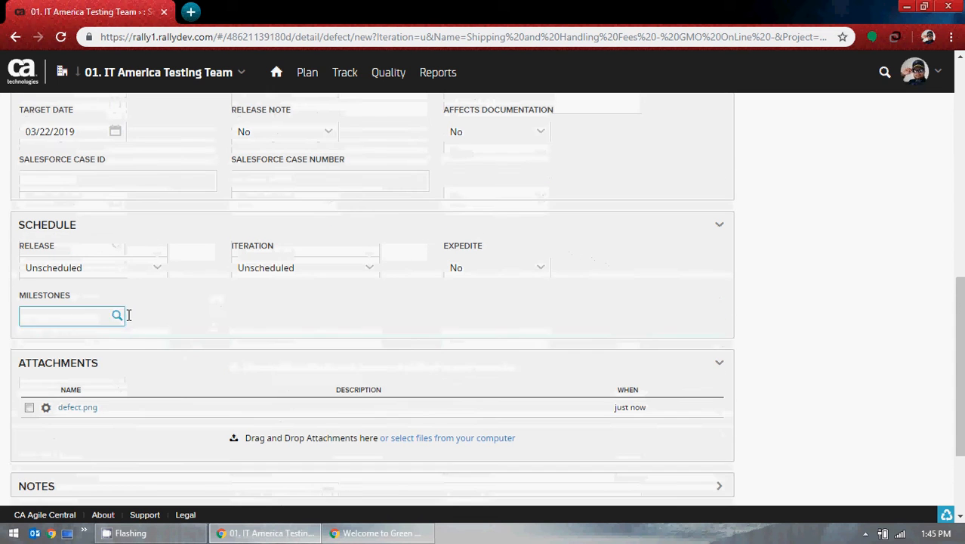
left_click(158, 269)
left_click(158, 268)
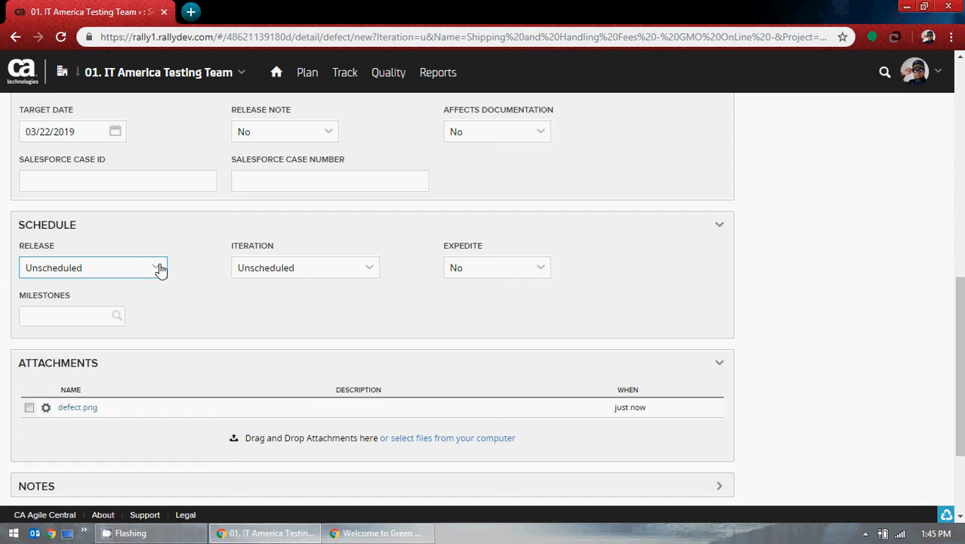
Step: Try Yes as the defect's Expedite value, and set it back to No
left_click(539, 270)
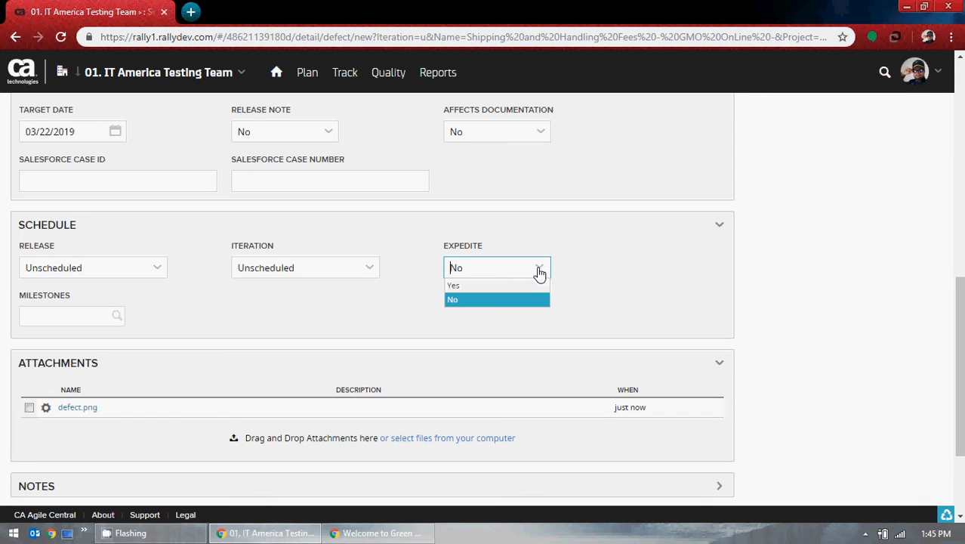
left_click(478, 286)
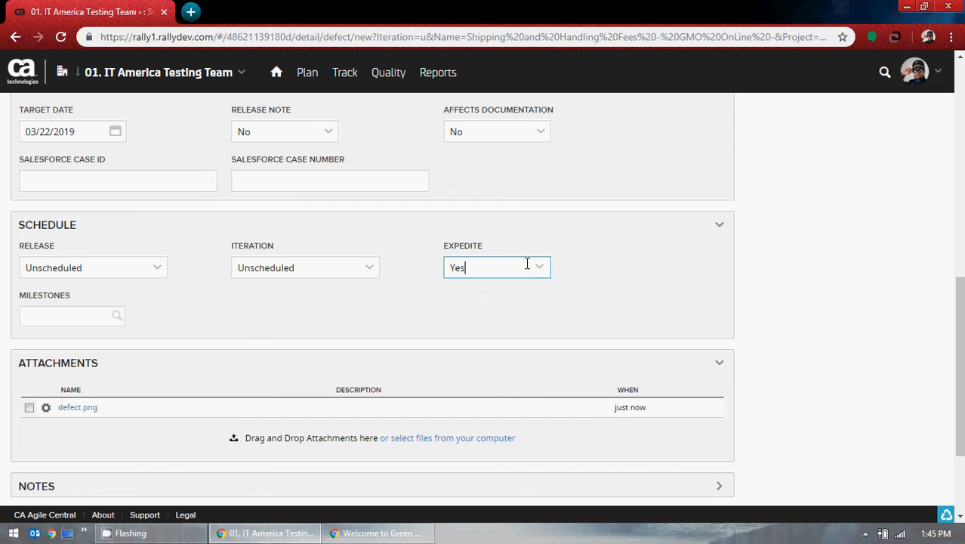
left_click(539, 268)
left_click(476, 299)
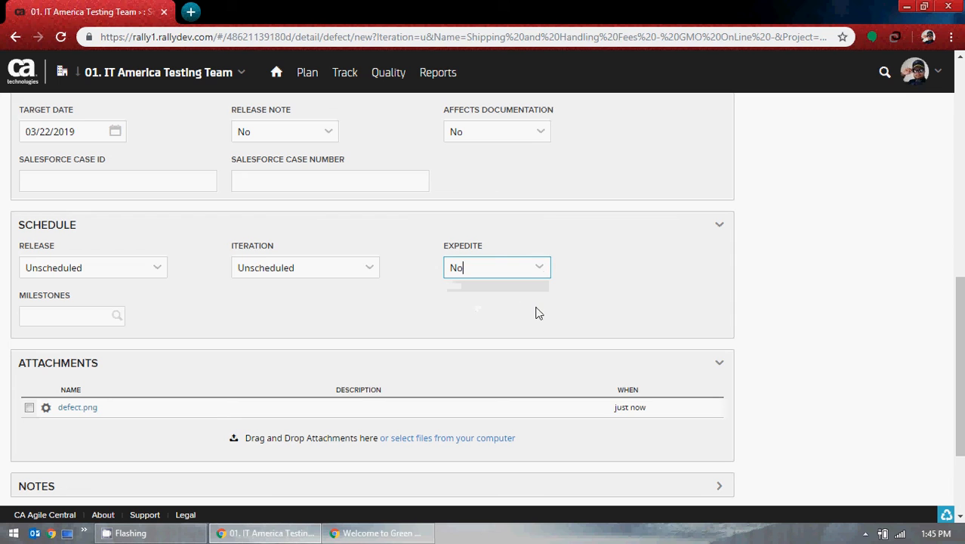
Step: Examine the defect's attachment, notes and quality sections and compare them with the details at its beginning
scroll(538, 313, "down", 2)
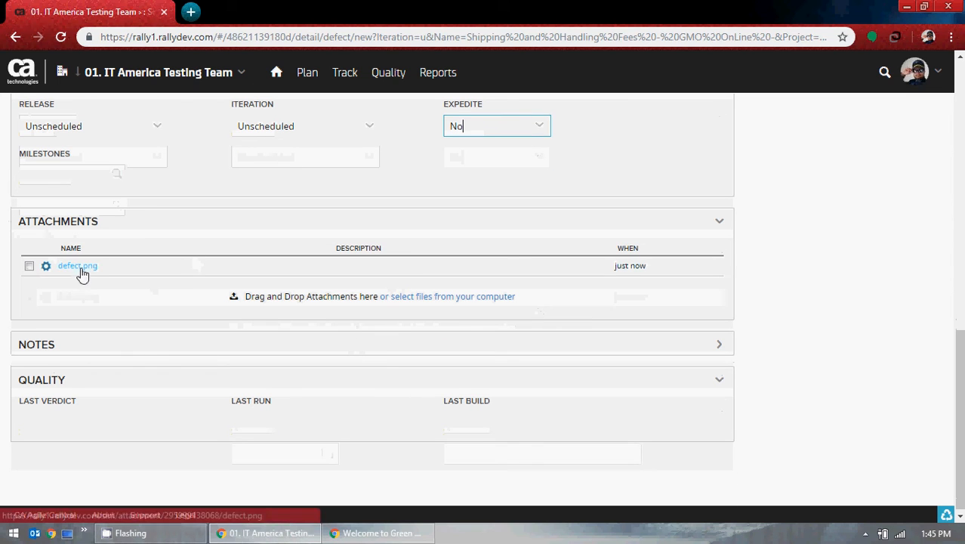
scroll(281, 286, "up", 10)
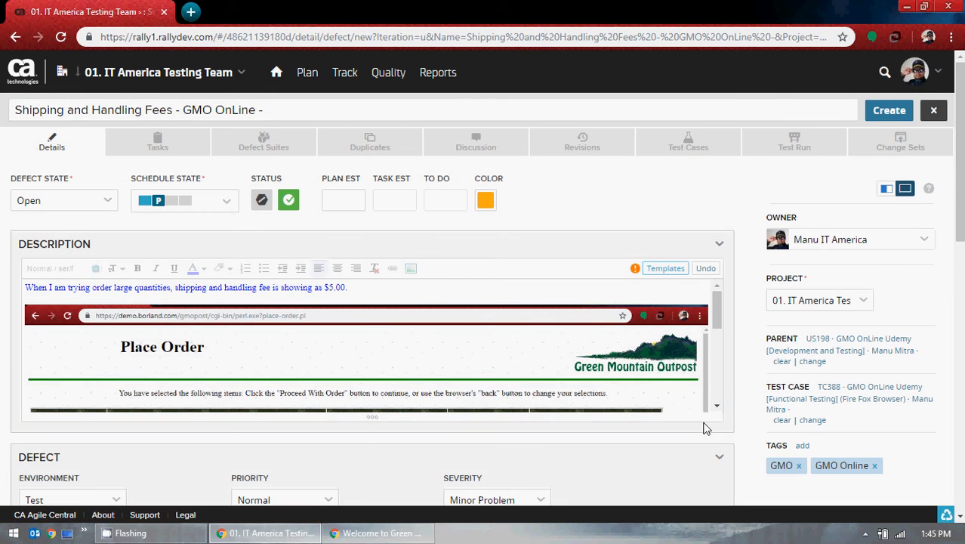
scroll(703, 429, "down", 15)
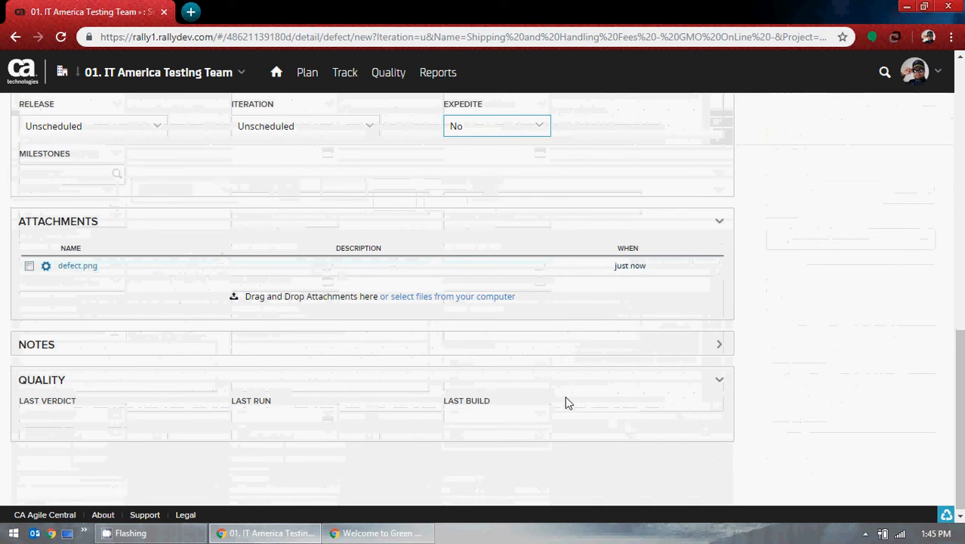
scroll(568, 402, "up", 15)
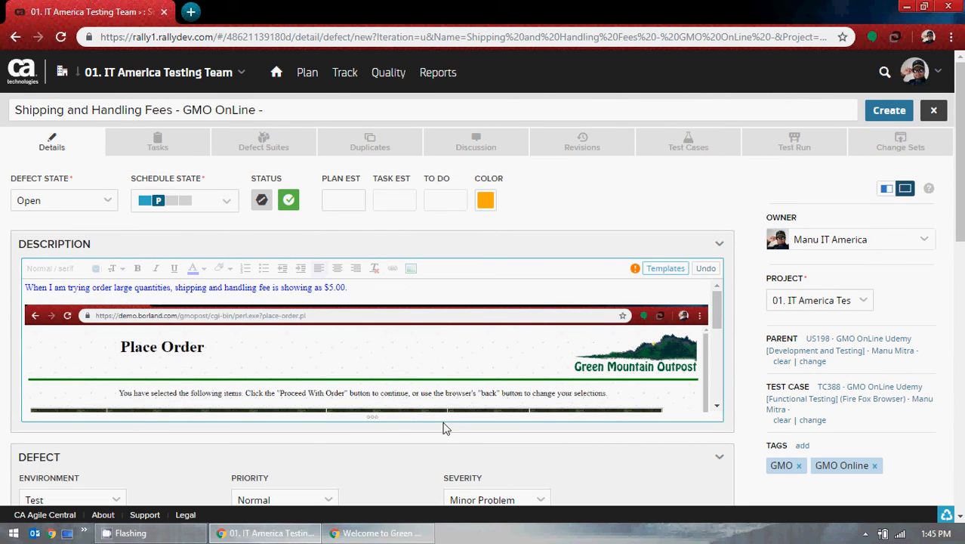
Step: Enlarge the description box and review the order quantities and shipping fee in its embedded screenshot
left_click_drag(376, 424, 375, 473)
scroll(404, 411, "down", 1)
scroll(403, 385, "down", 1)
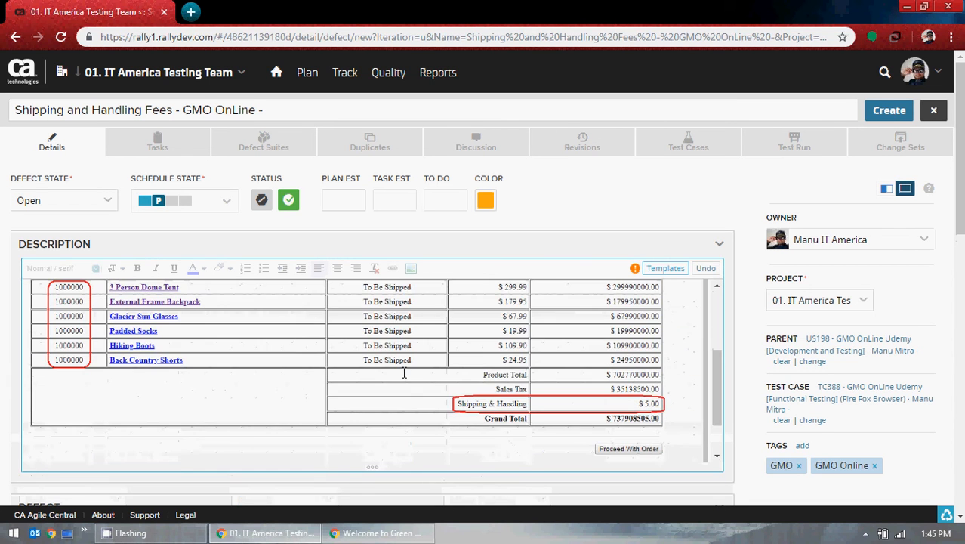
scroll(457, 375, "up", 1)
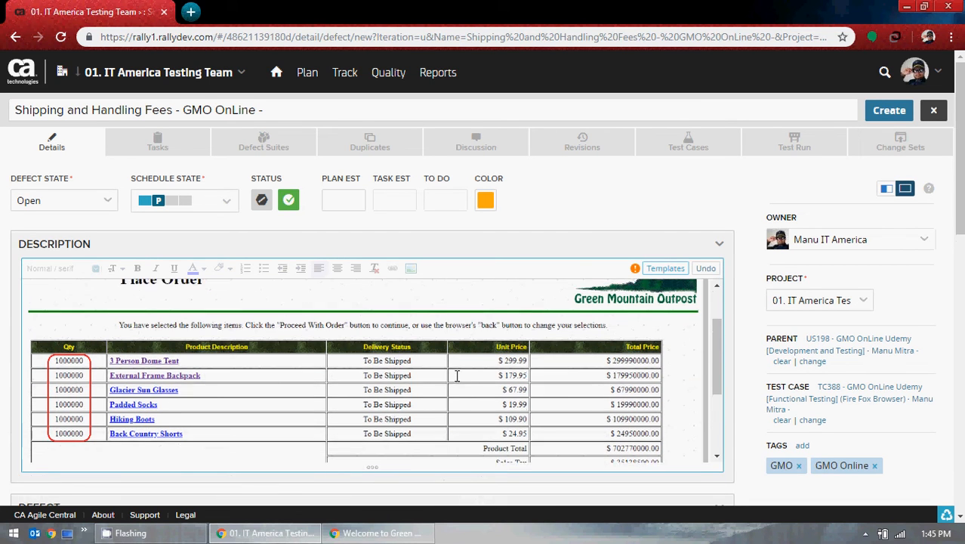
scroll(457, 375, "up", 1)
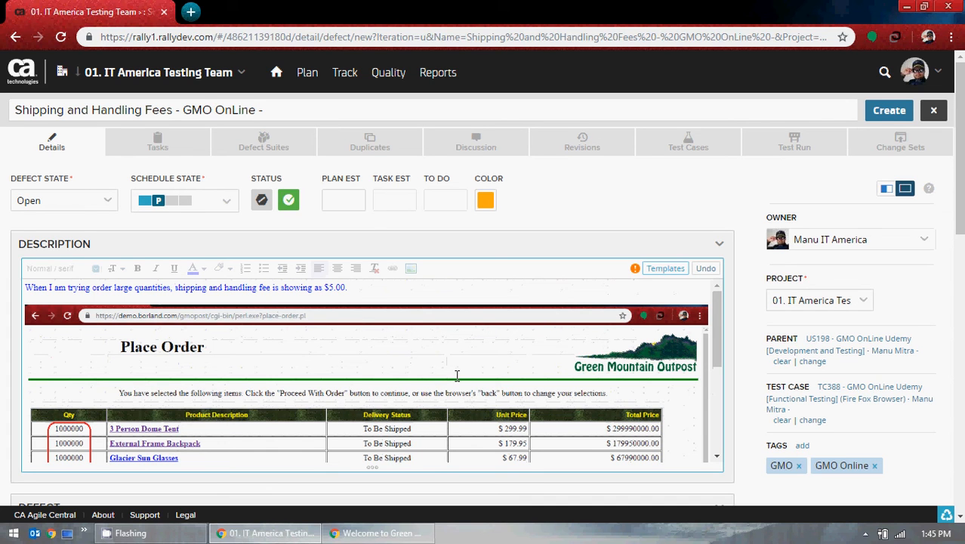
Step: Examine the whole defect form, from description, parent and test case to schedule, attachments and quality
scroll(751, 385, "down", 6)
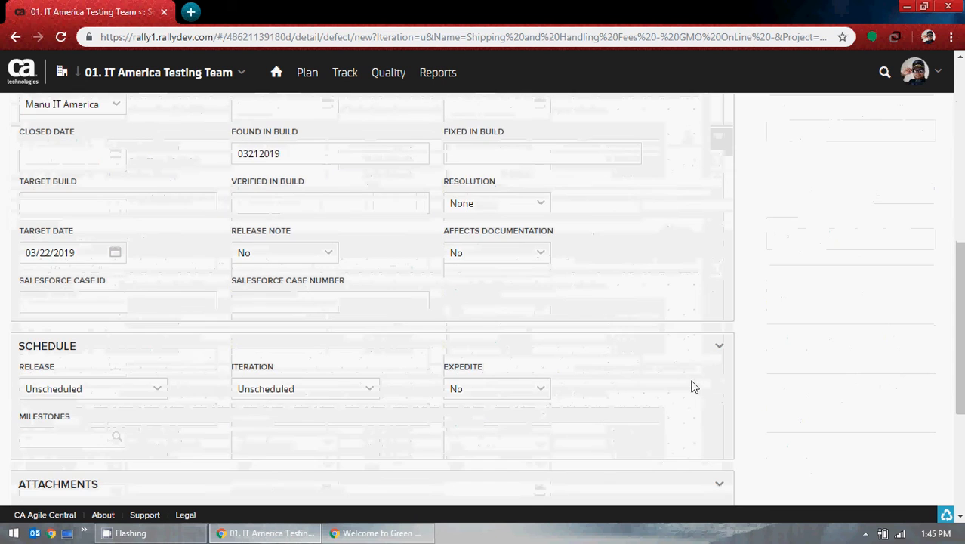
scroll(664, 381, "down", 3)
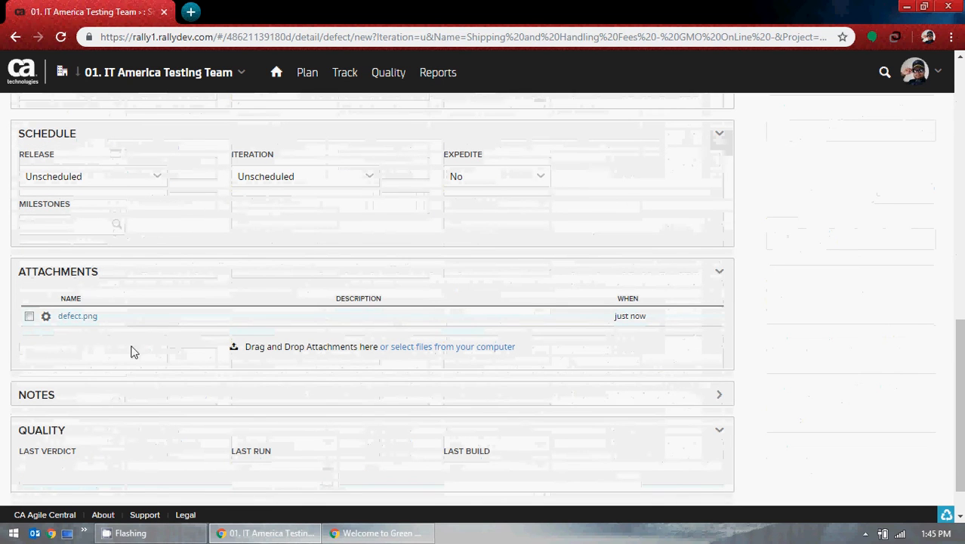
scroll(652, 367, "up", 8)
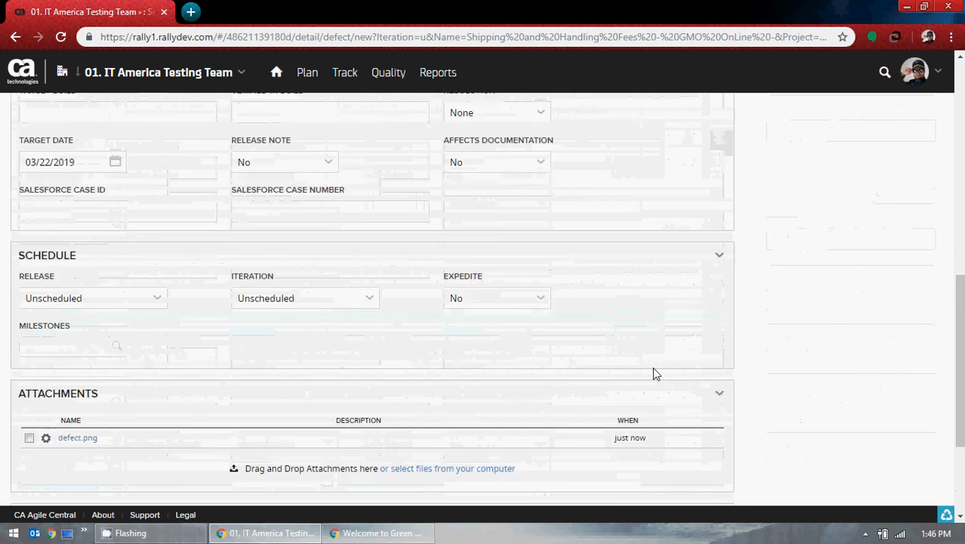
scroll(657, 371, "up", 1)
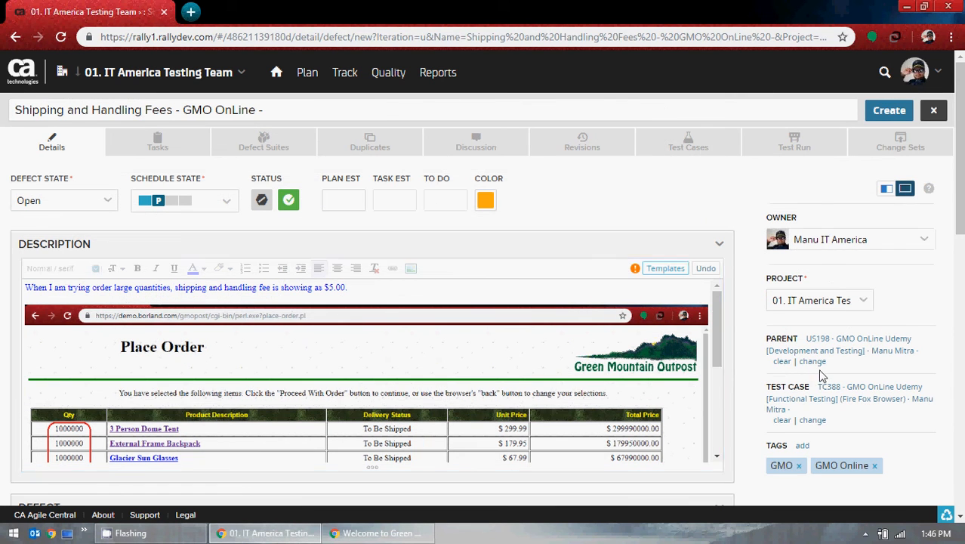
scroll(694, 399, "down", 10)
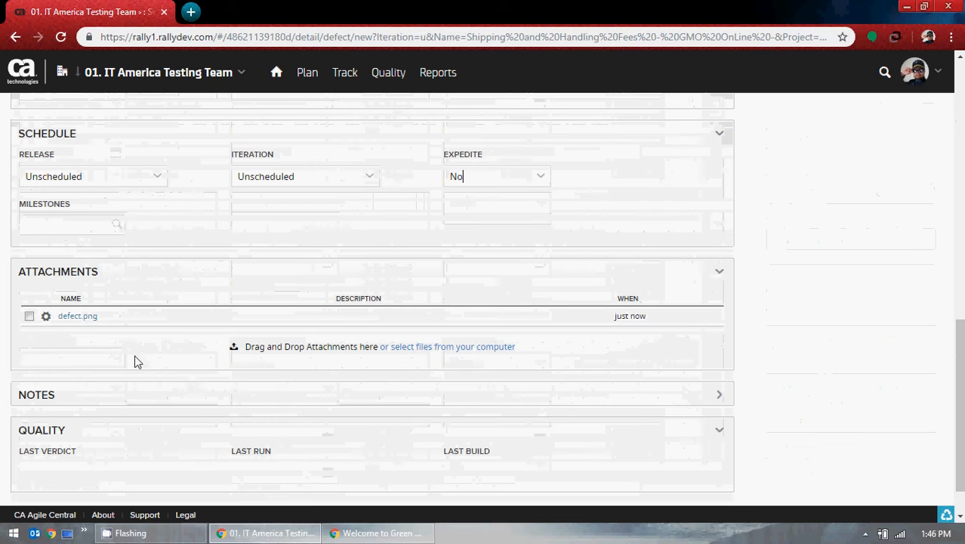
scroll(781, 381, "up", 4)
scroll(781, 382, "up", 5)
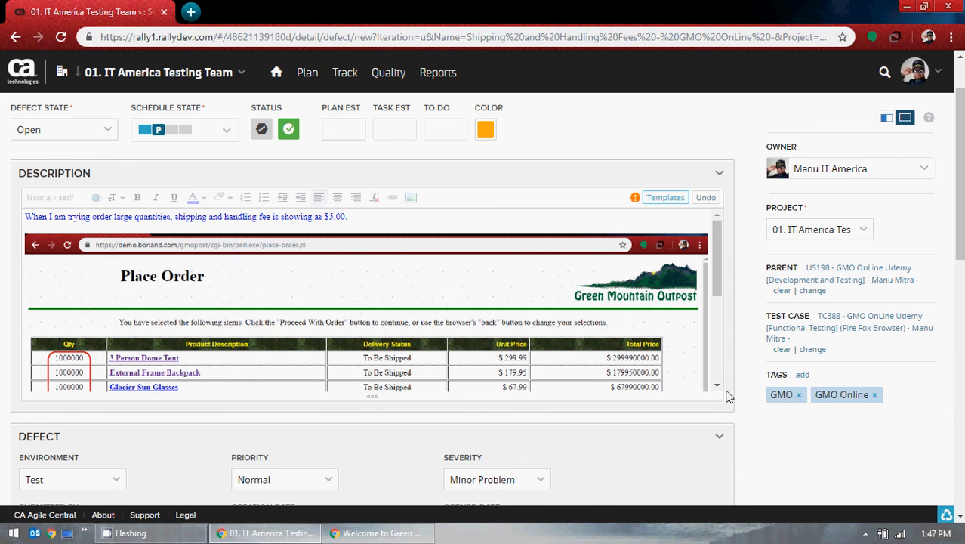
scroll(788, 384, "down", 5)
scroll(847, 380, "down", 3)
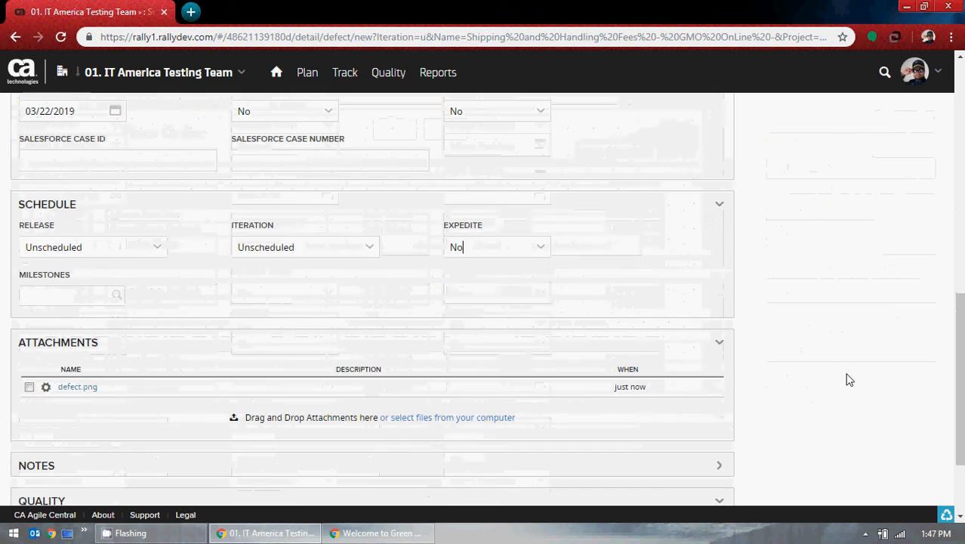
scroll(847, 379, "up", 8)
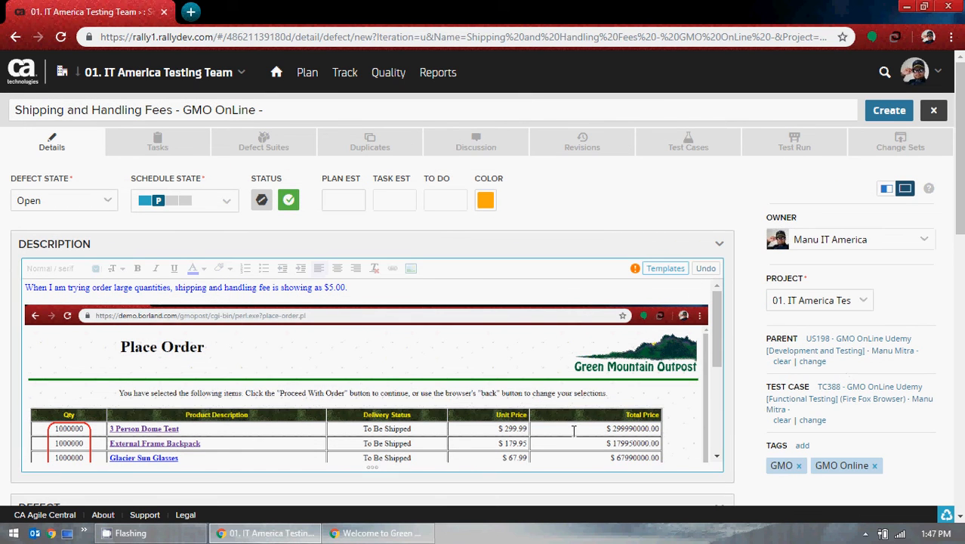
scroll(574, 427, "down", 6)
scroll(810, 402, "down", 7)
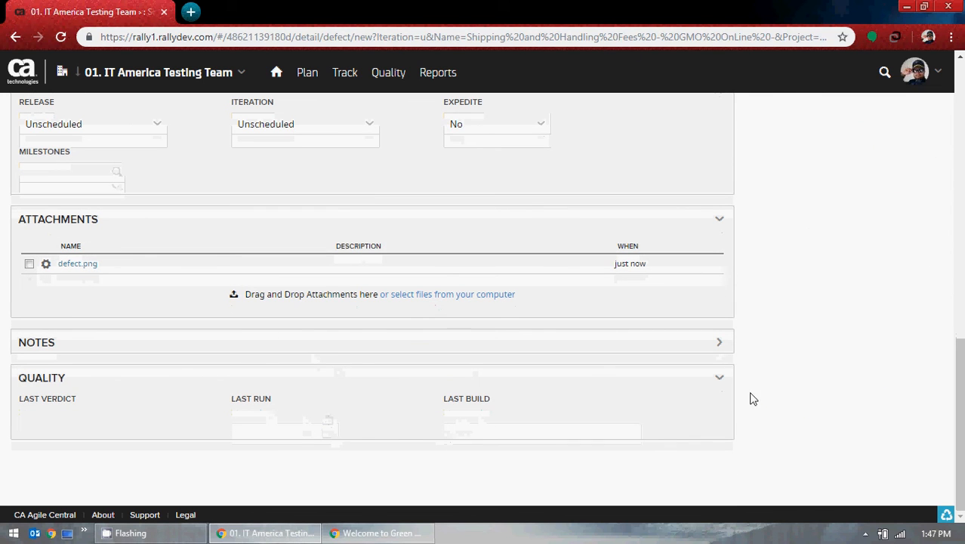
Step: Collapse the Quality section, and expand the Notes section to inspect it before collapsing it again
left_click(718, 377)
left_click(718, 395)
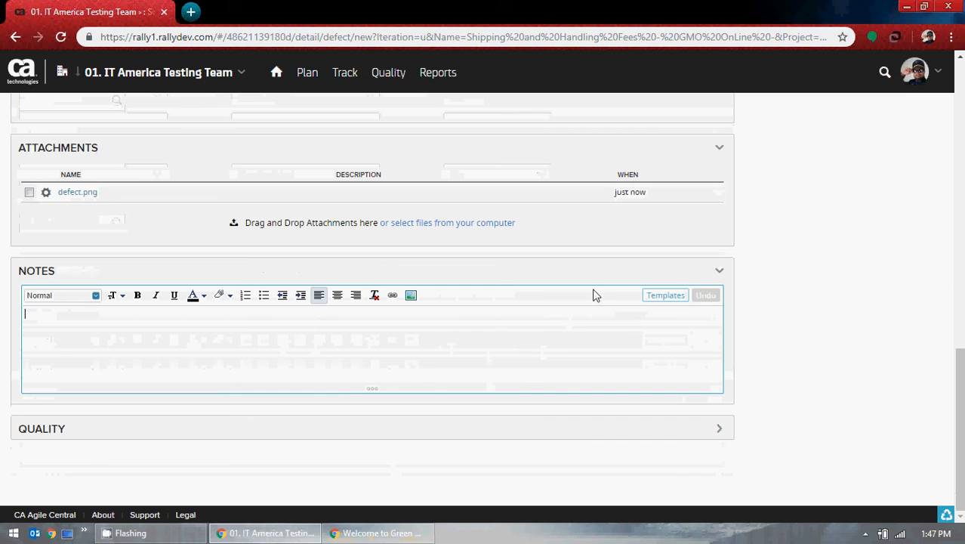
left_click(719, 271)
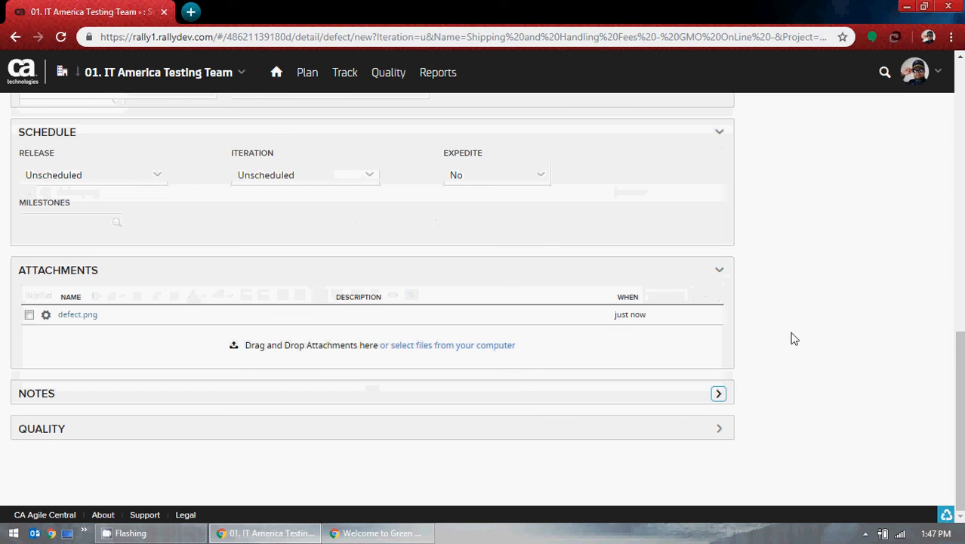
Step: Try to create the defect under its current name, and dismiss the resulting message
scroll(792, 337, "up", 10)
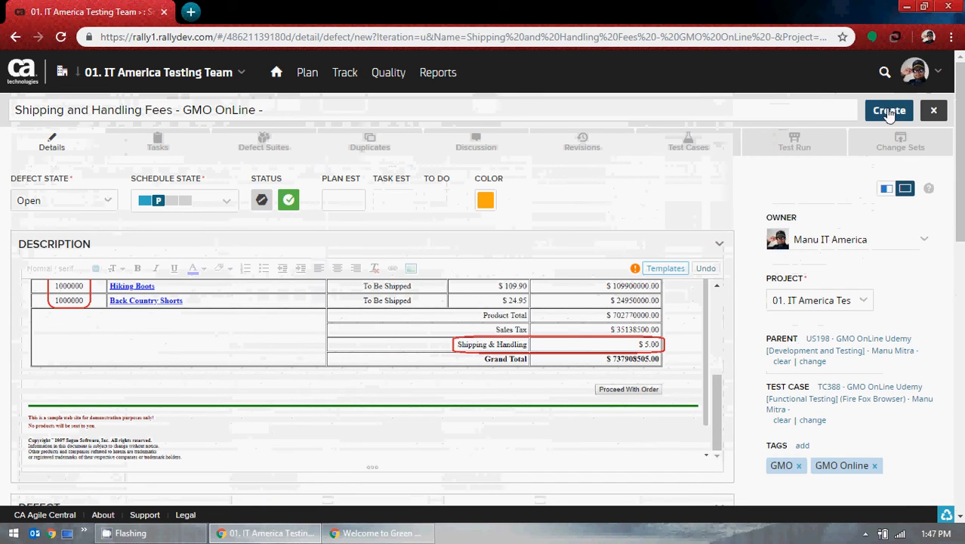
left_click(889, 111)
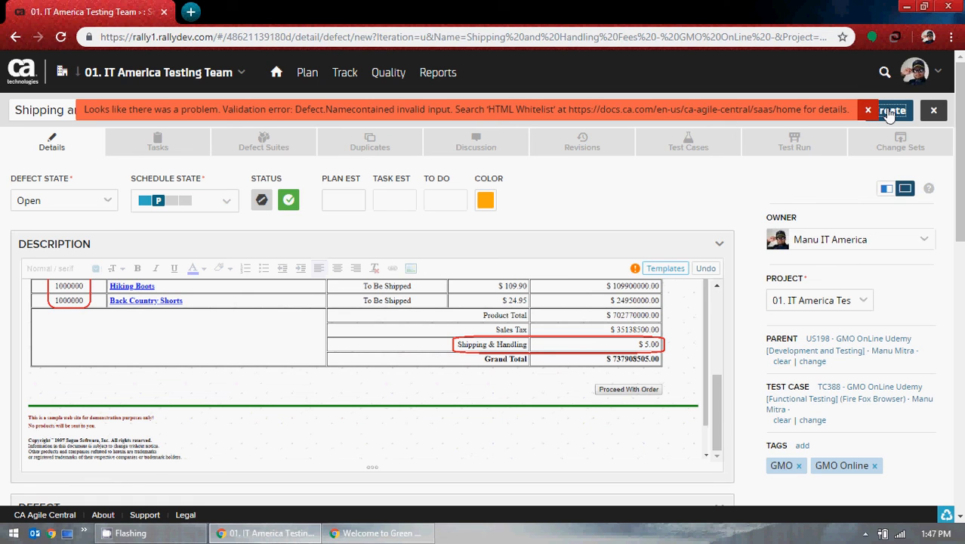
left_click(867, 110)
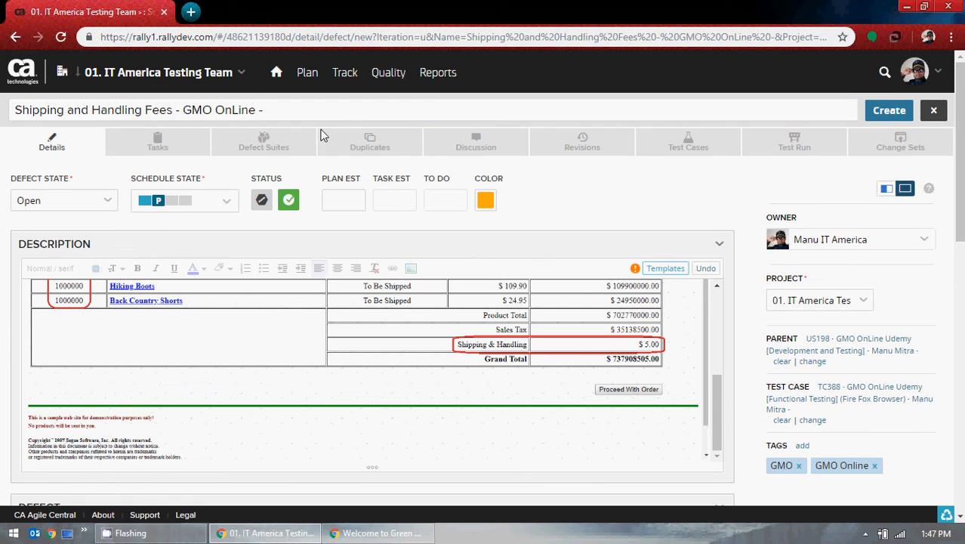
Step: Remove both hyphens and the extra spaces from the defect's name
left_click_drag(181, 111, 173, 111)
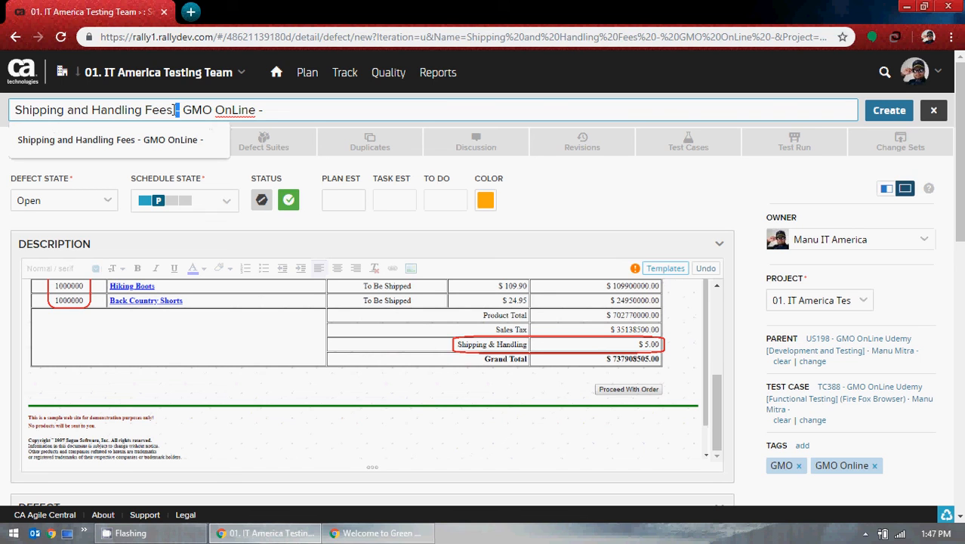
type("|")
left_click(264, 127)
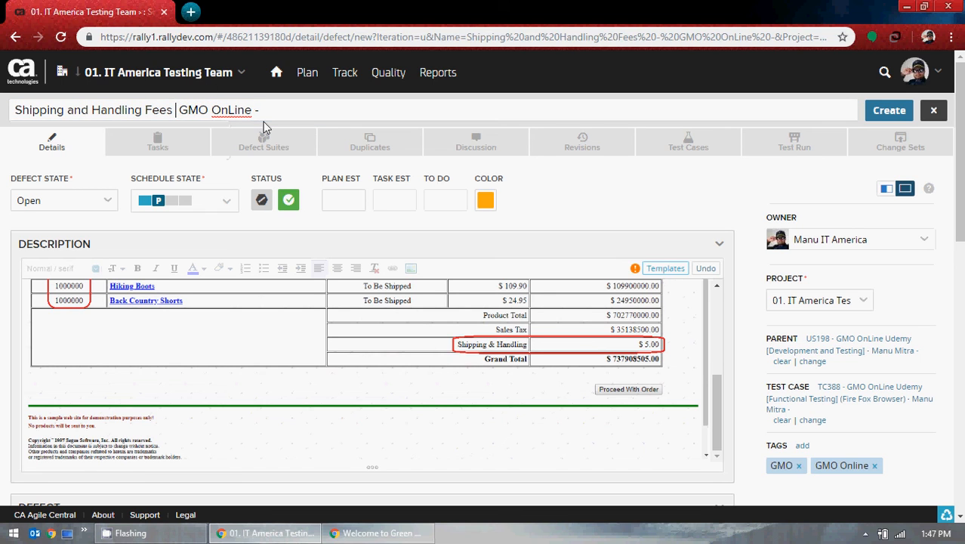
left_click(269, 112)
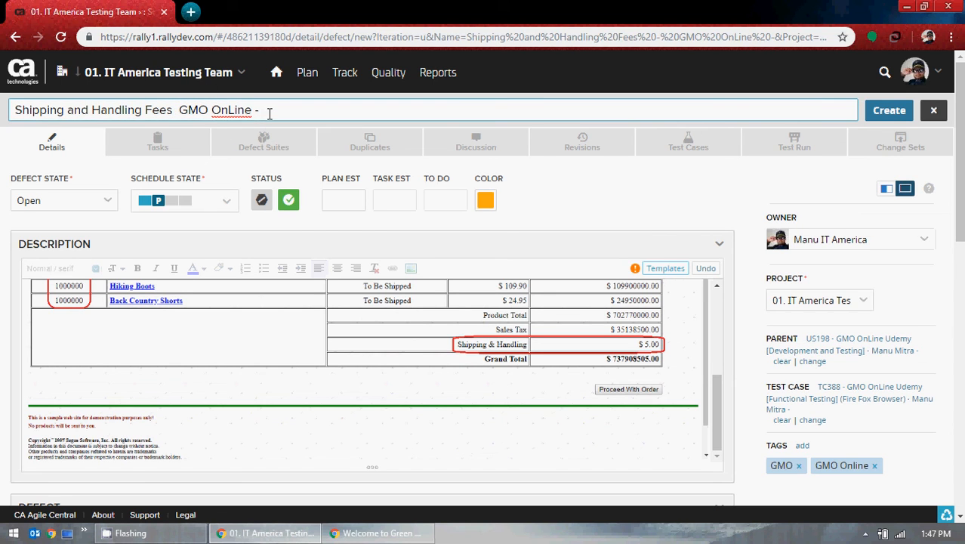
key("BackSpace")
key("BackSpace")
key("Left")
key("Left")
key("Left")
key("Left")
key("Left")
key("Left")
key("Left")
key("Left")
key("Left")
key("Left")
key("BackSpace")
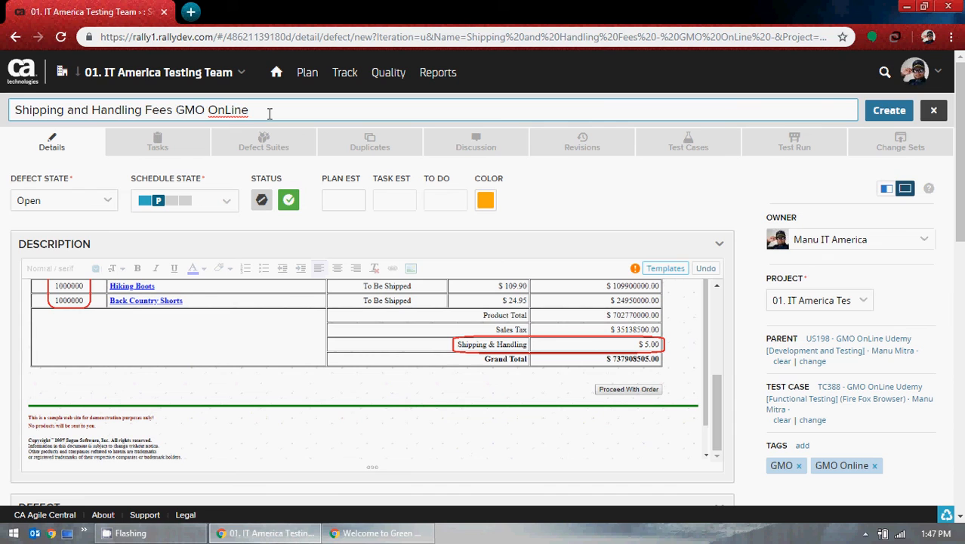
key("BackSpace")
Step: Insert *** before and after GMO OnLine so the defect's name reads "Shipping and Handling Fees *** GMO OnLine ***"
type("**")
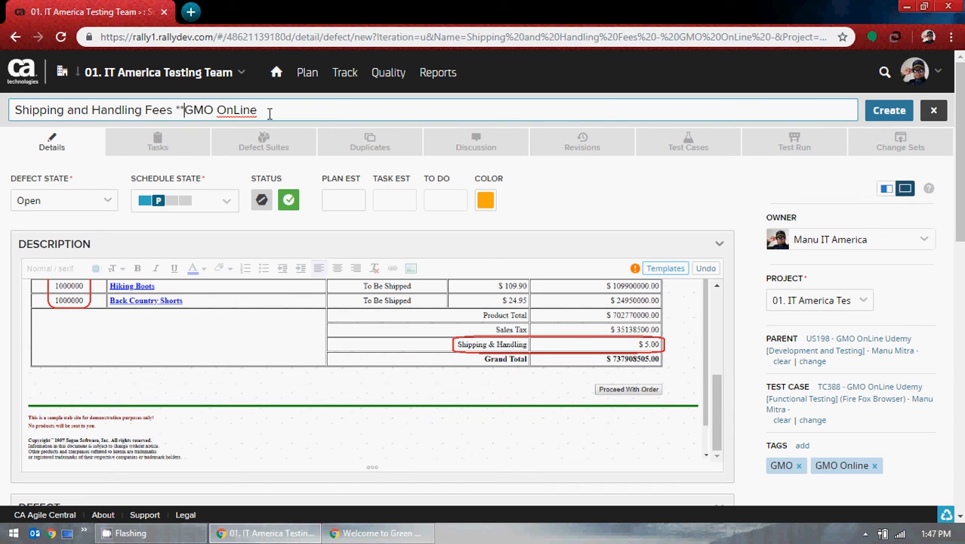
type("*")
left_click(269, 112)
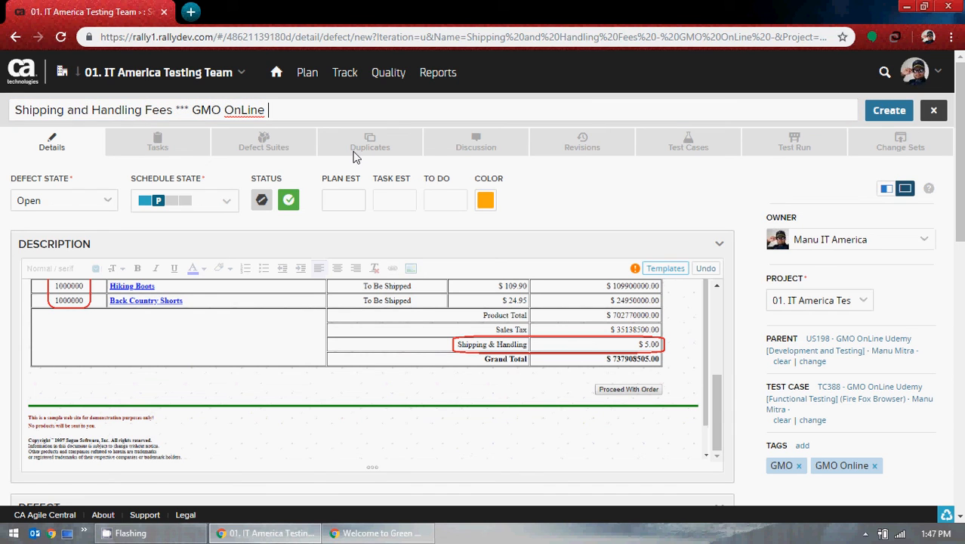
type("***")
Step: Create the defect and finish editing it to return to the parent user story's defects
left_click(895, 112)
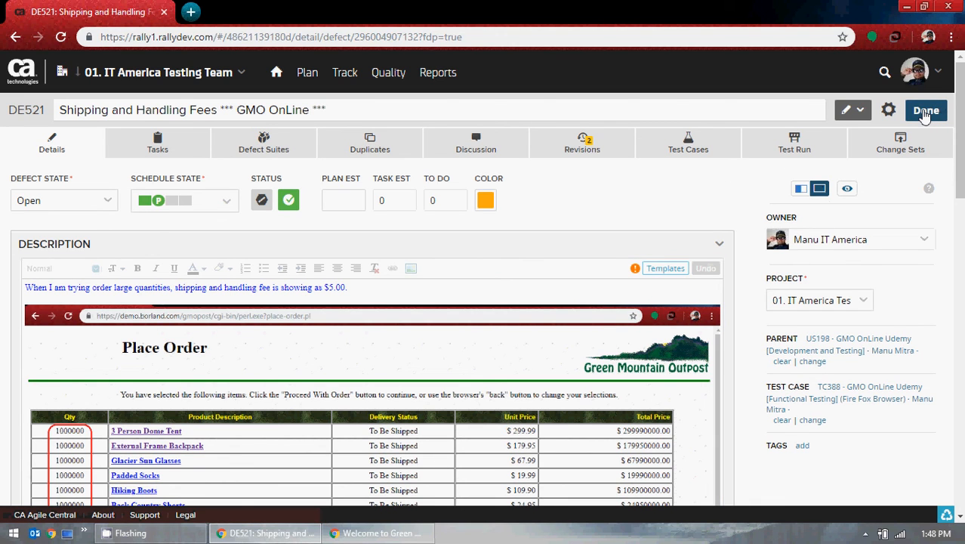
left_click(925, 112)
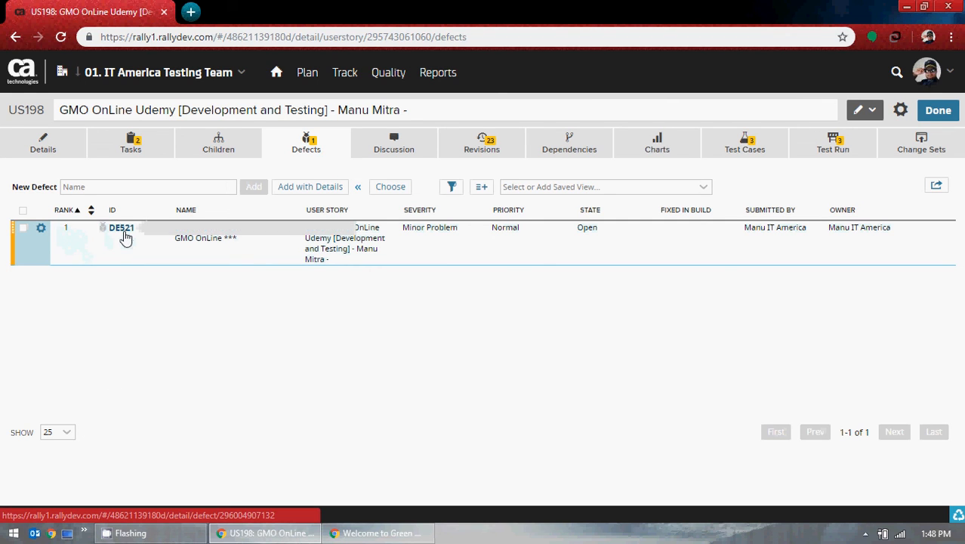
Step: Open defect DE521 from the user story's defects and browse the user stories available as its parent
mouse_move(125, 237)
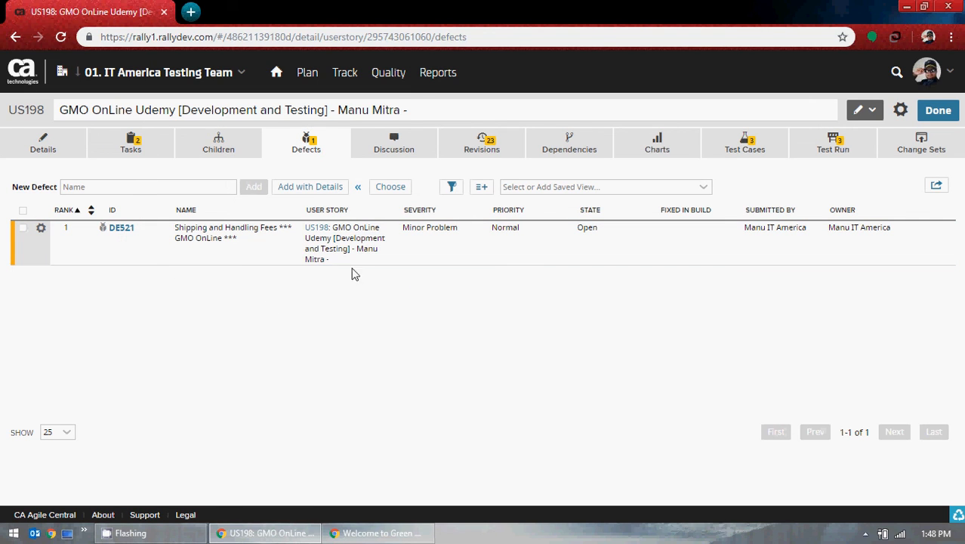
left_click(123, 233)
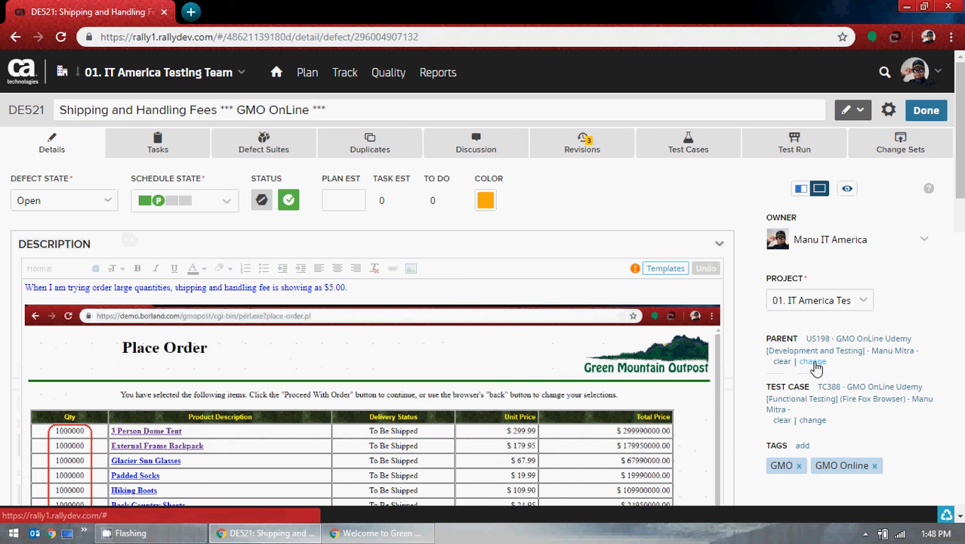
left_click(813, 363)
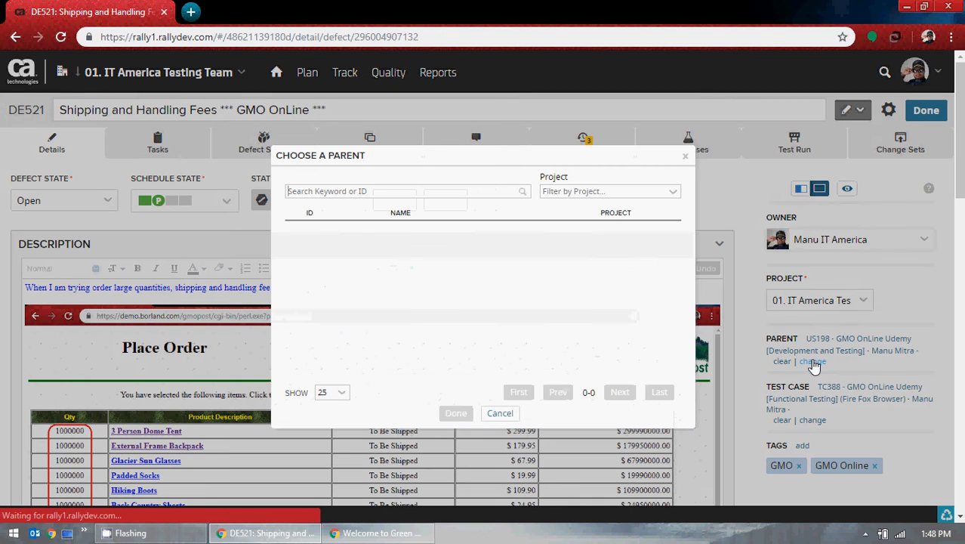
scroll(453, 291, "down", 3)
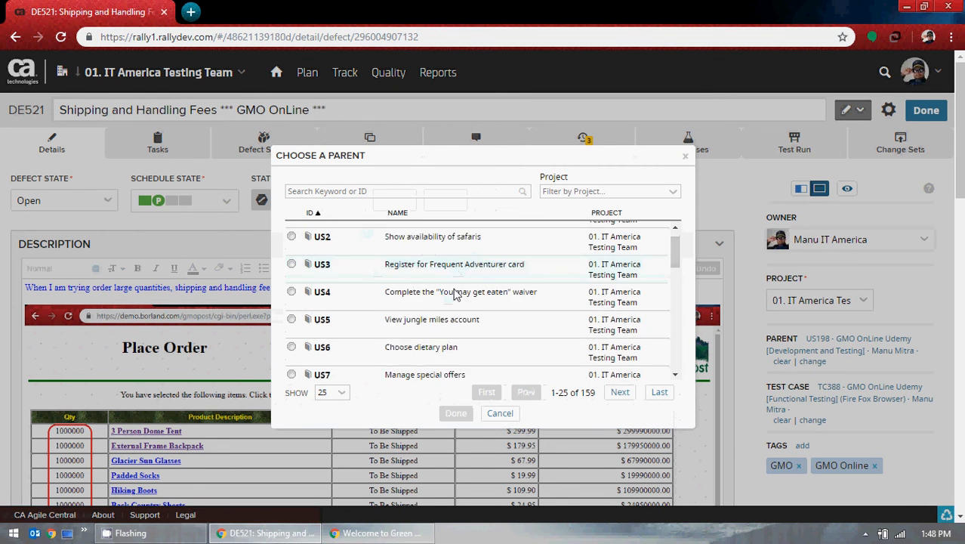
scroll(445, 291, "down", 5)
scroll(453, 283, "down", 5)
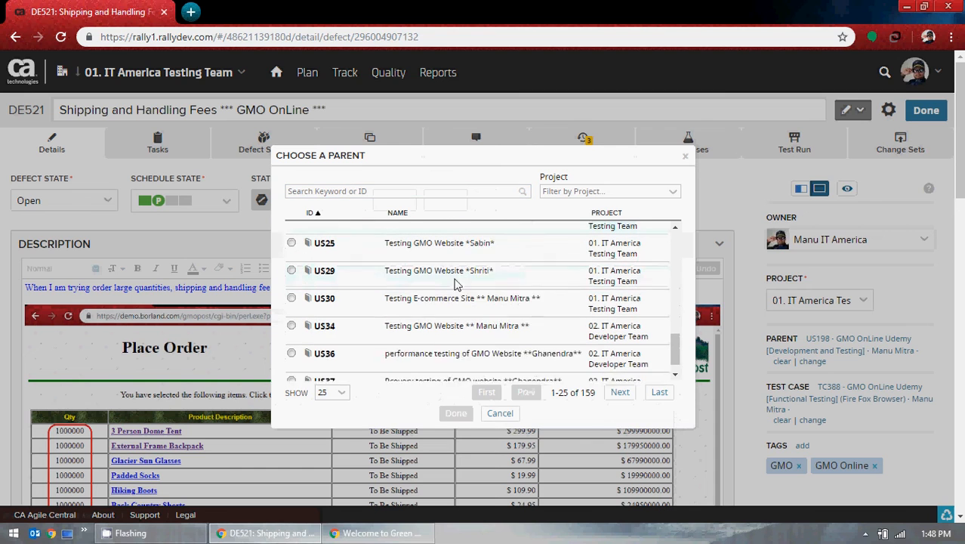
scroll(453, 293, "down", 5)
Step: Search the candidate parents for US123, cancel the parent selection, and finish with the defect to return to the user story's defects
left_click(320, 191)
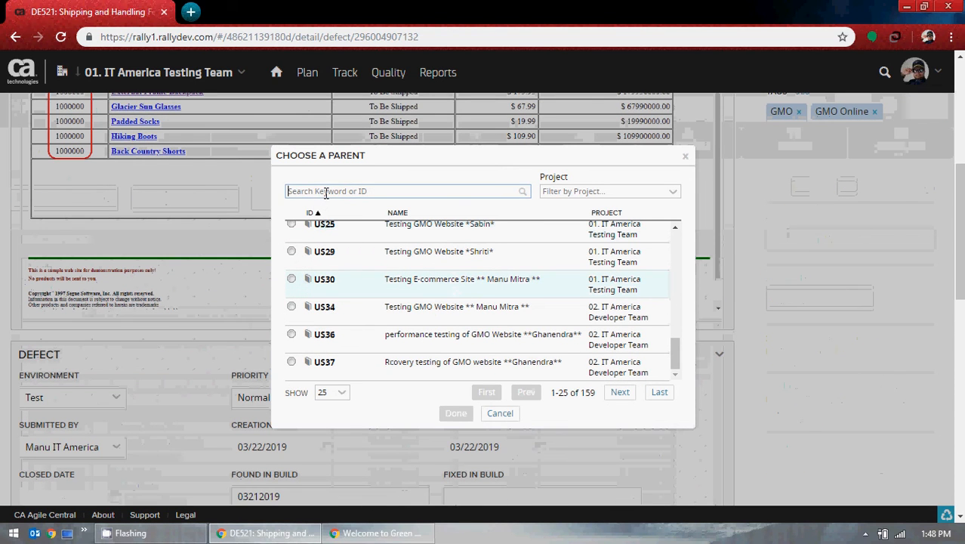
type("US123")
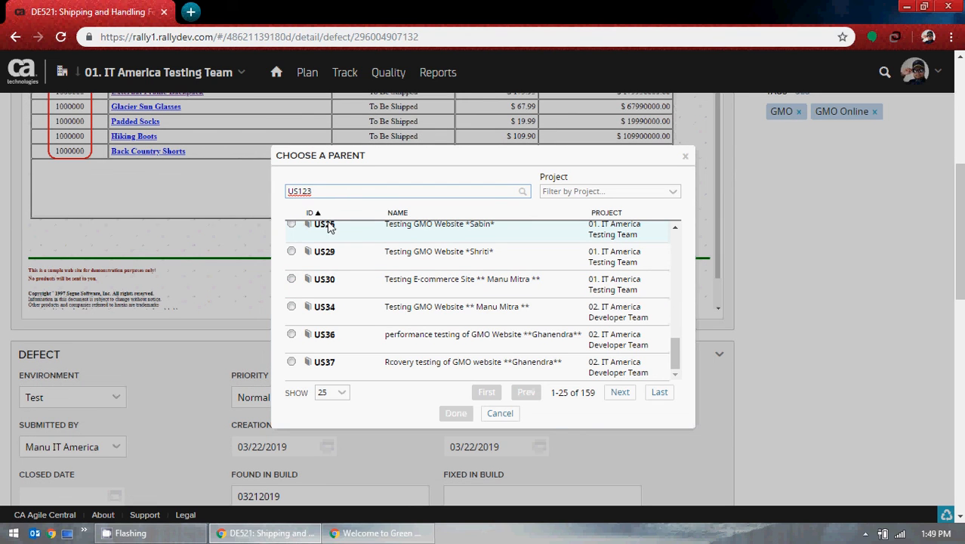
key("Return")
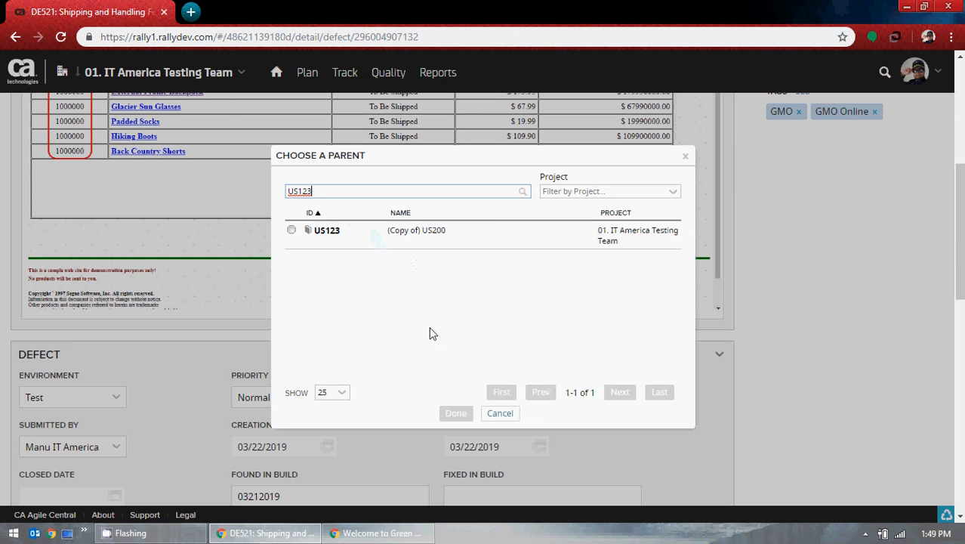
left_click(498, 413)
scroll(695, 361, "up", 5)
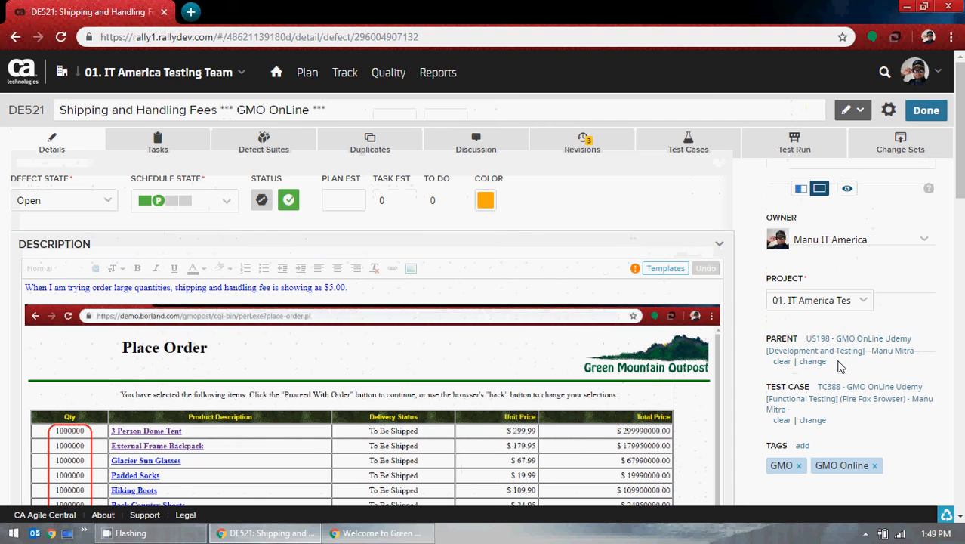
left_click(361, 201)
left_click(926, 110)
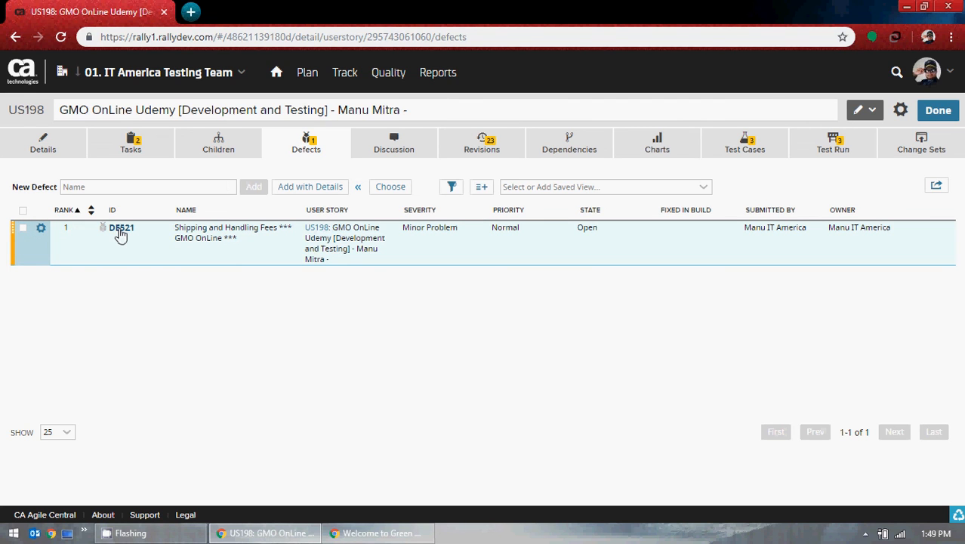
Step: Examine the severity, priority and state options and the Fixed in Build field of defect DE521 in the list
mouse_move(120, 232)
left_click(466, 236)
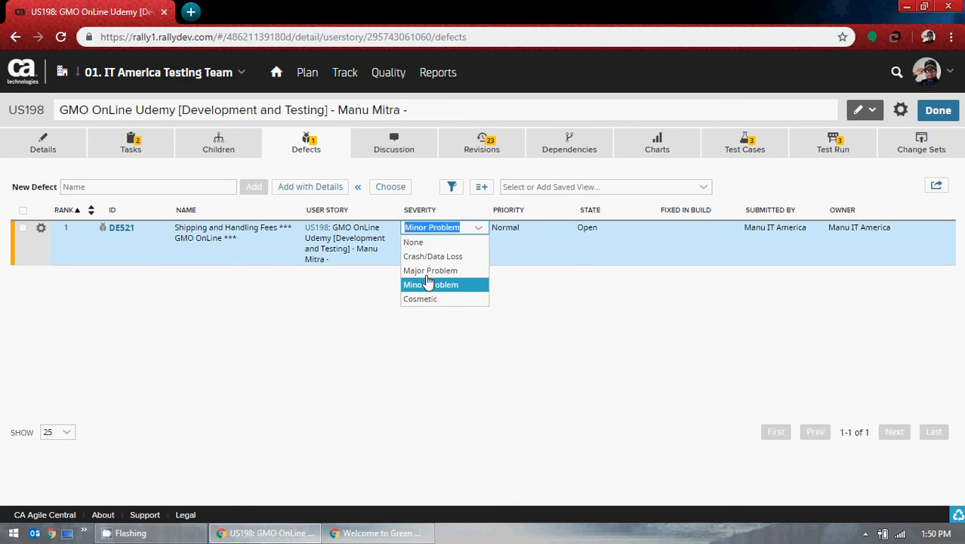
left_click(553, 381)
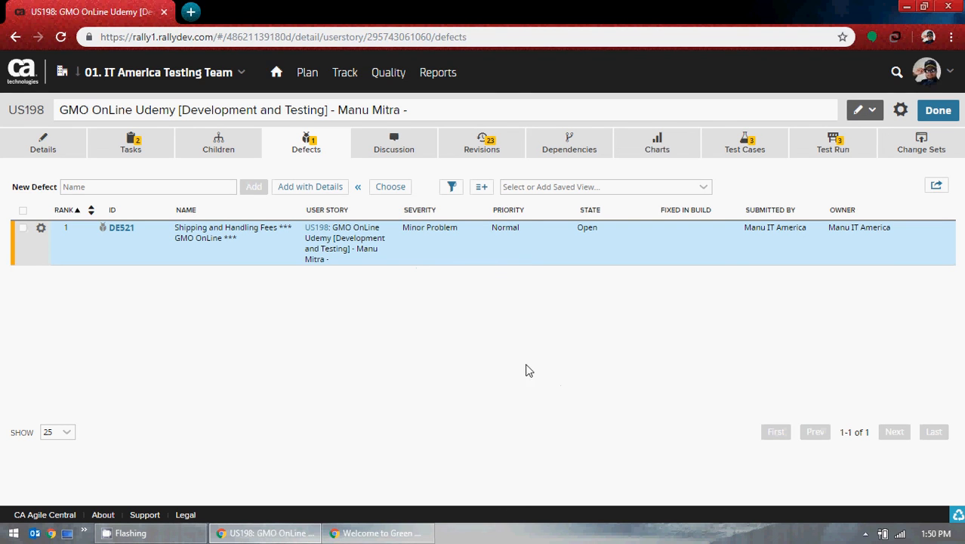
left_click(531, 236)
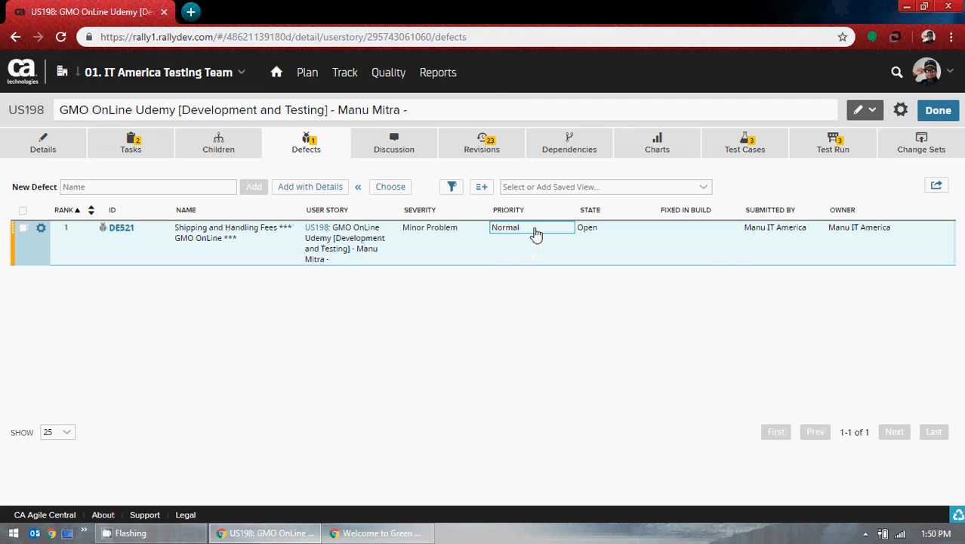
left_click(554, 238)
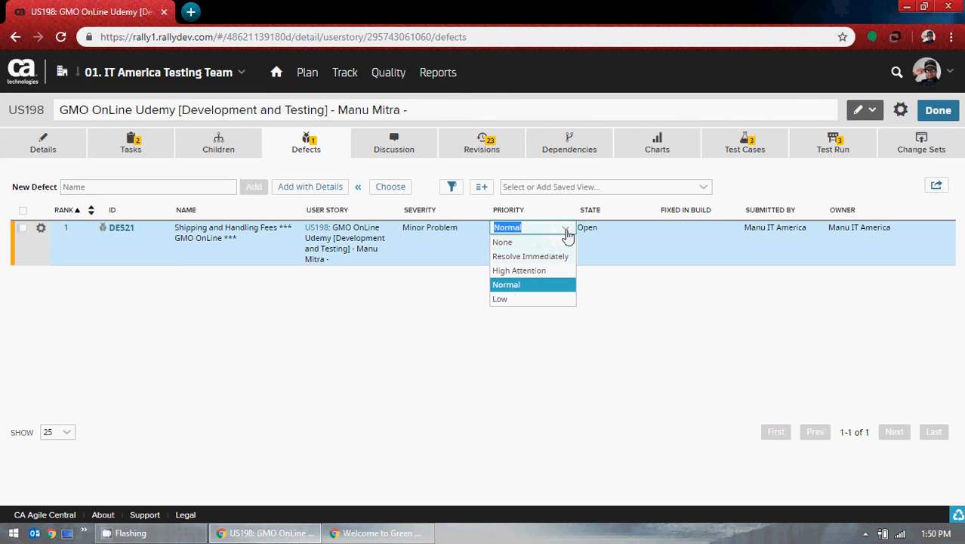
left_click(620, 292)
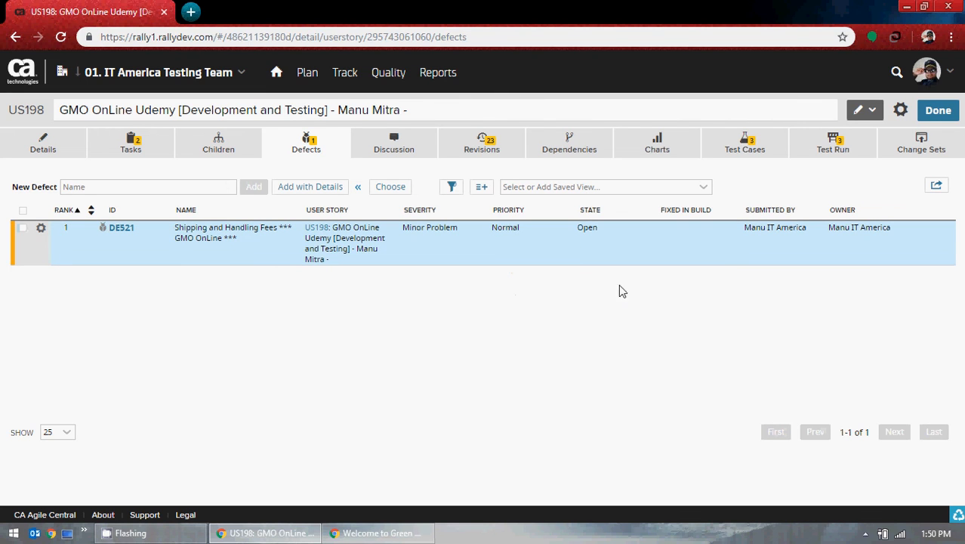
left_click(649, 236)
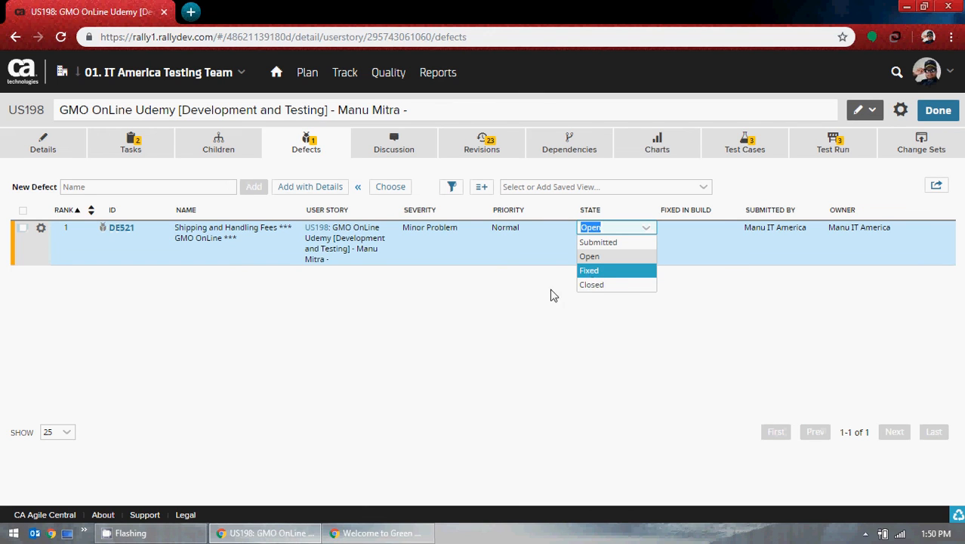
left_click(503, 333)
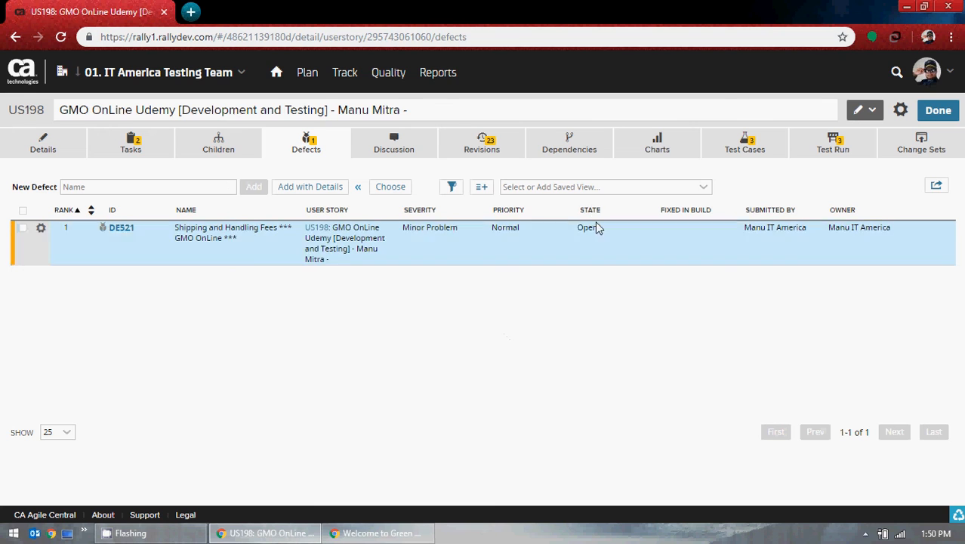
left_click(689, 230)
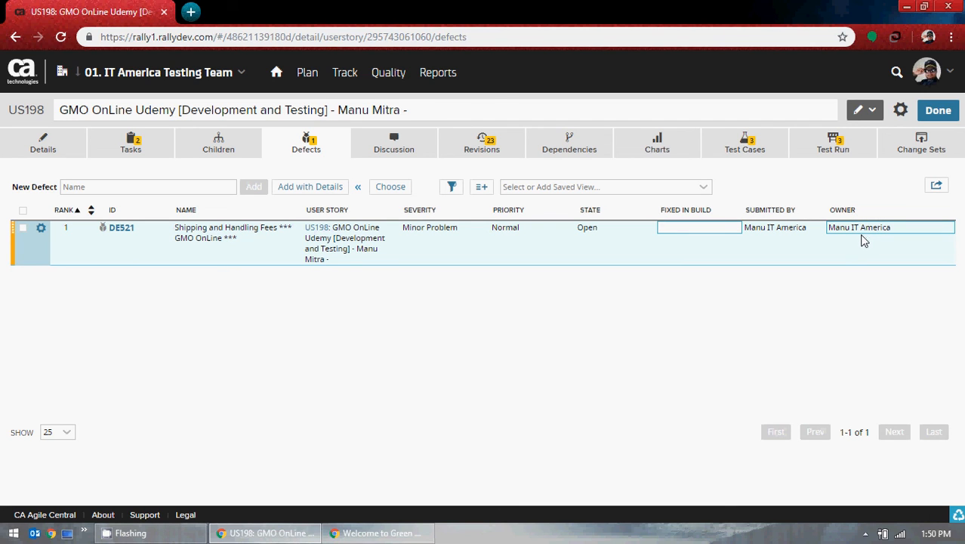
left_click(693, 334)
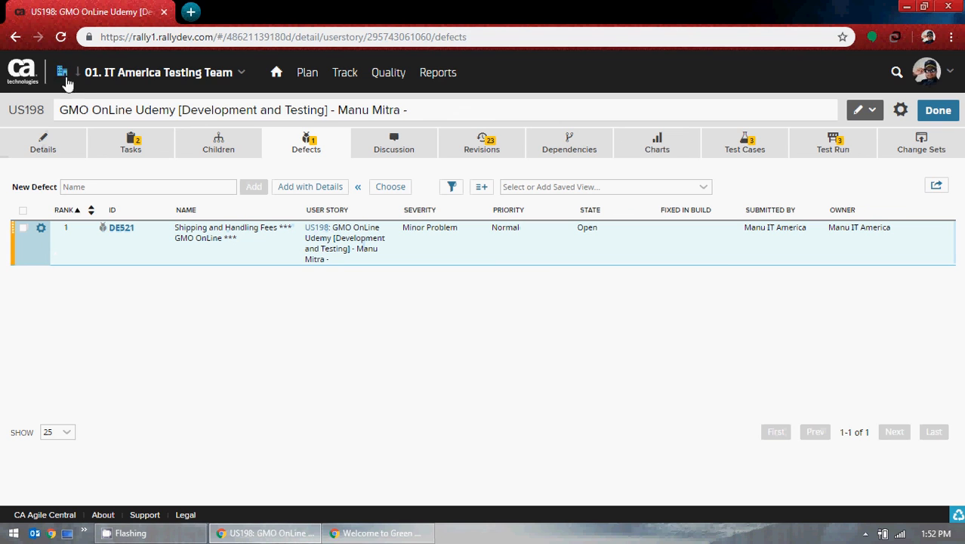
Step: Open the CA Agile Central help site, look through its home page, and close it
left_click(945, 73)
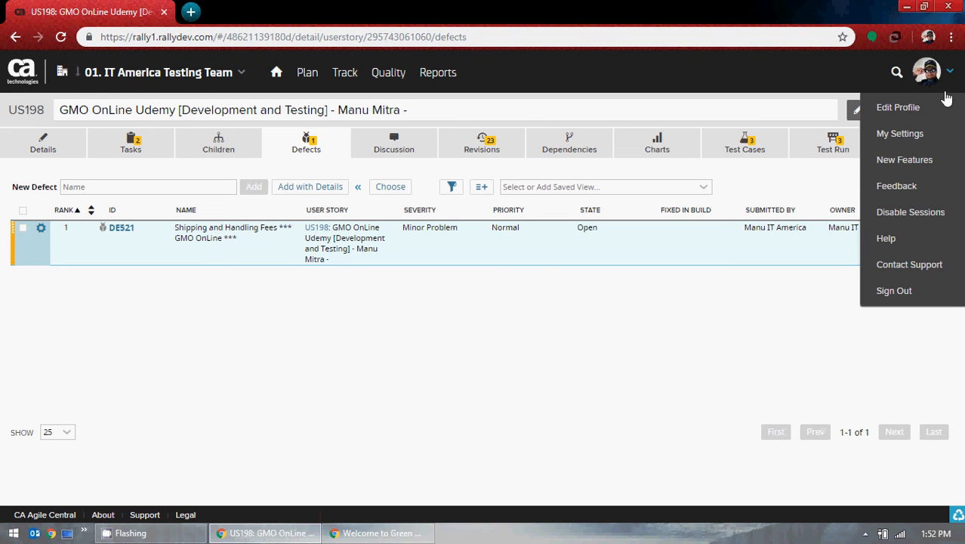
left_click(909, 244)
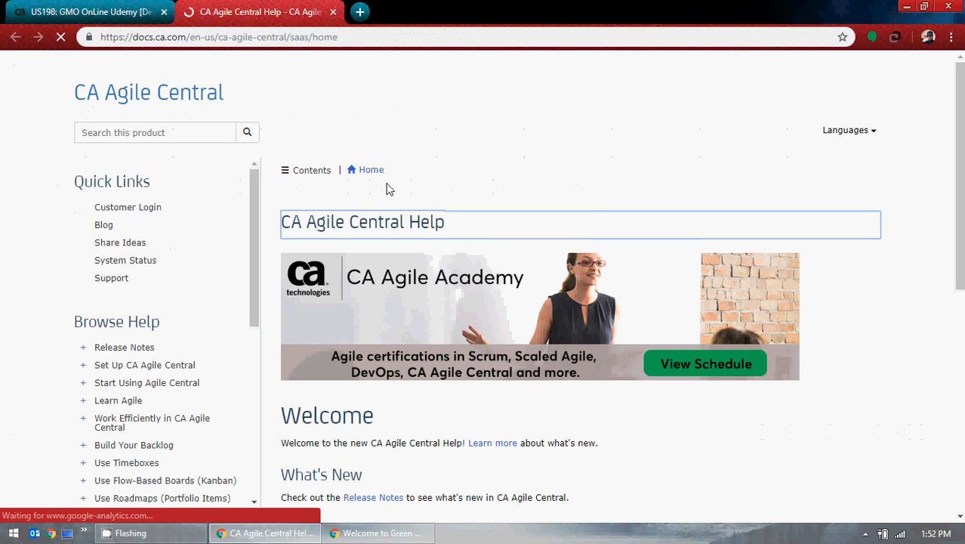
scroll(578, 261, "down", 7)
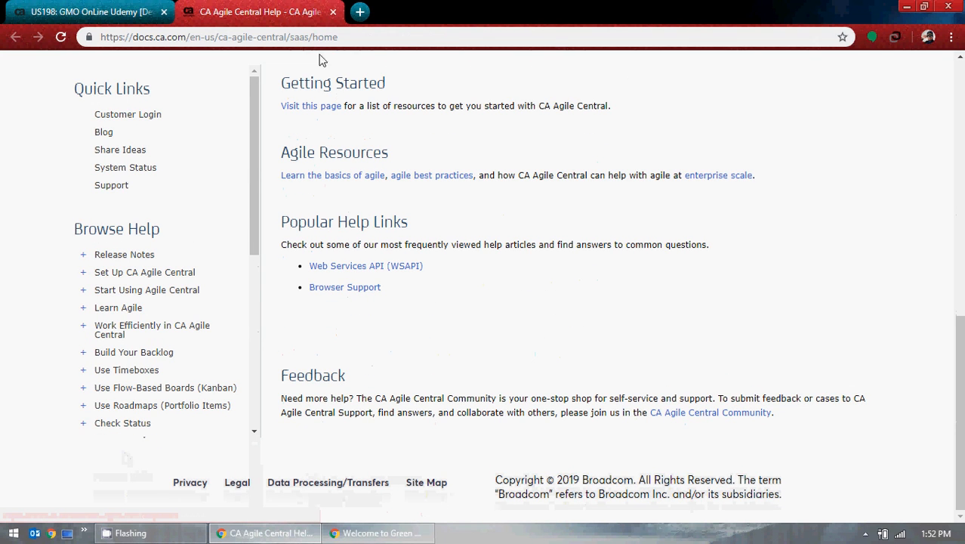
left_click(333, 12)
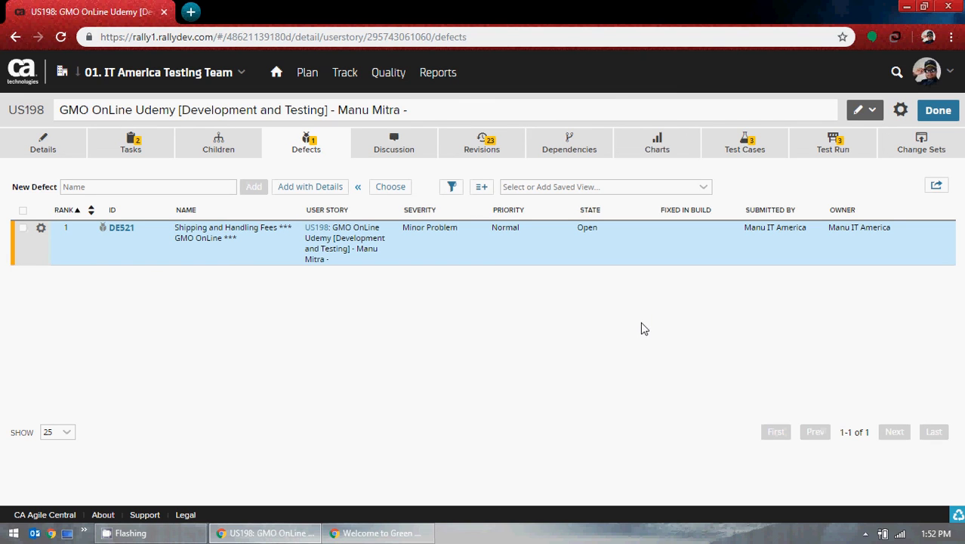
Step: Export the user story's defects to CSV and show the downloaded export.csv in its folder
left_click(938, 187)
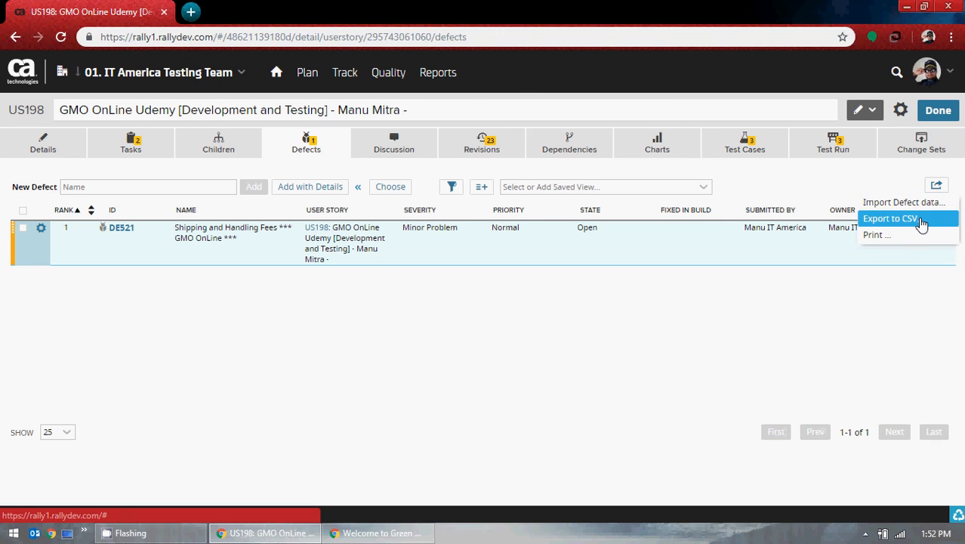
left_click(920, 219)
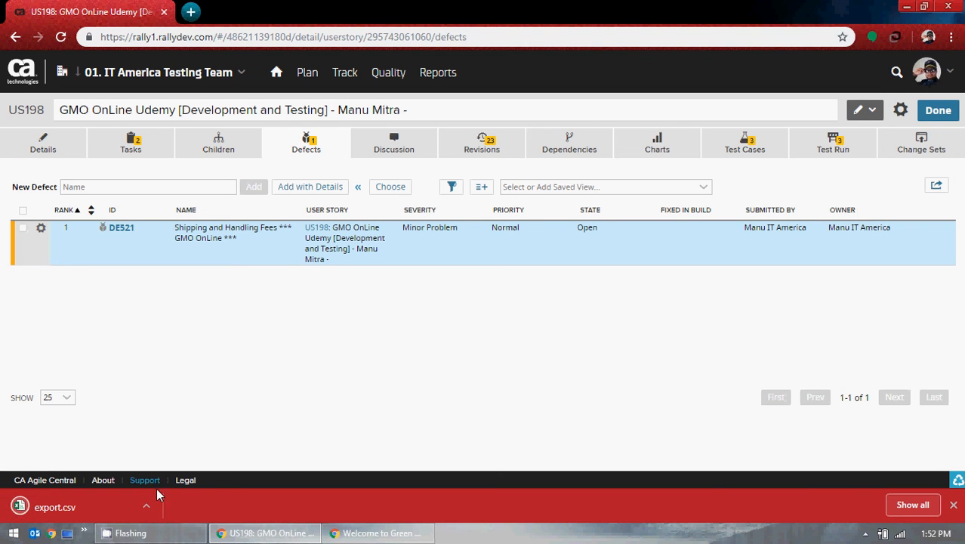
left_click(147, 505)
left_click(188, 457)
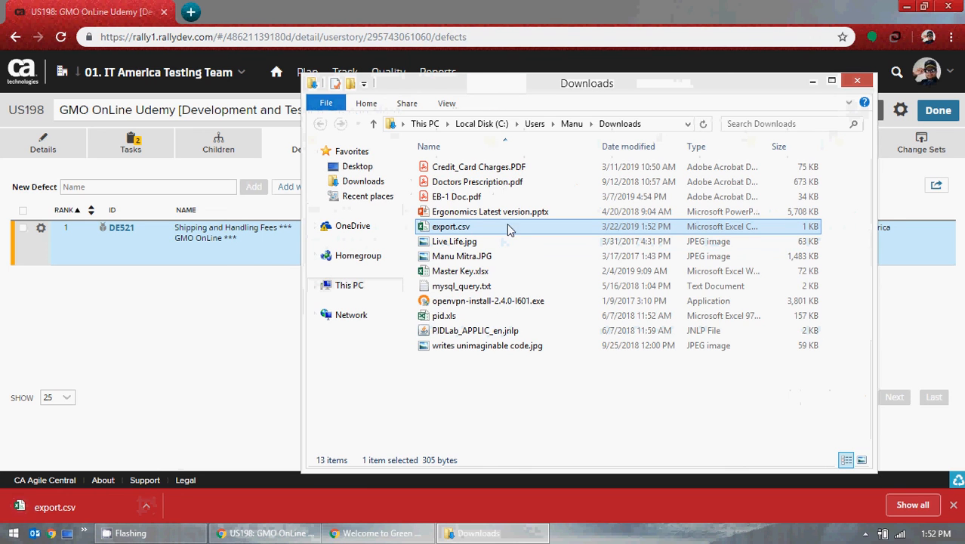
left_click(953, 504)
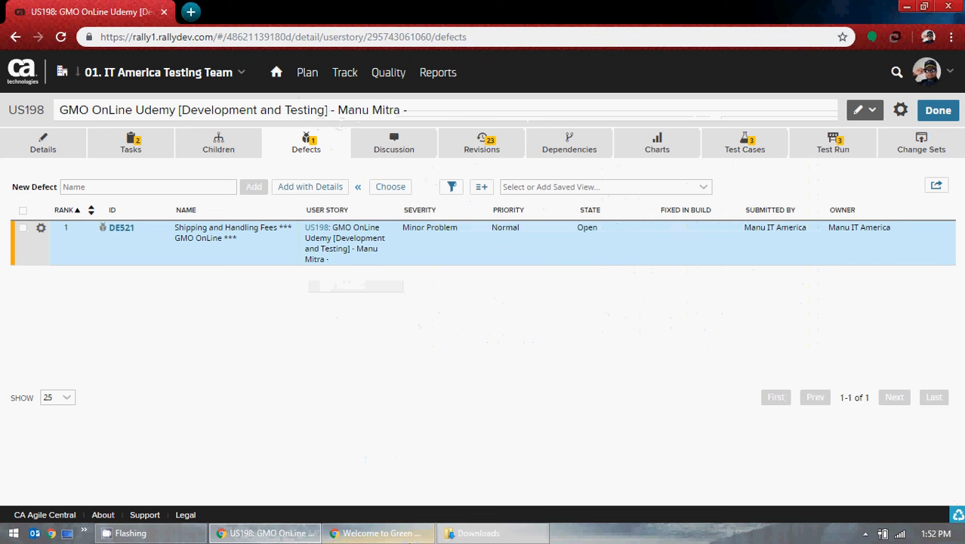
Step: Open export.csv from the Downloads folder in Excel and widen columns A through I
left_click(483, 534)
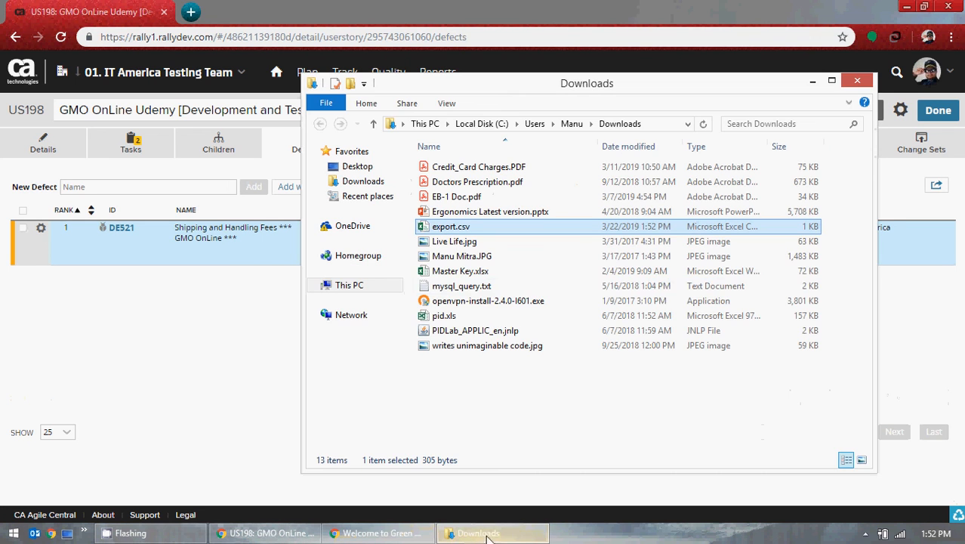
double_click(450, 231)
left_click(906, 7)
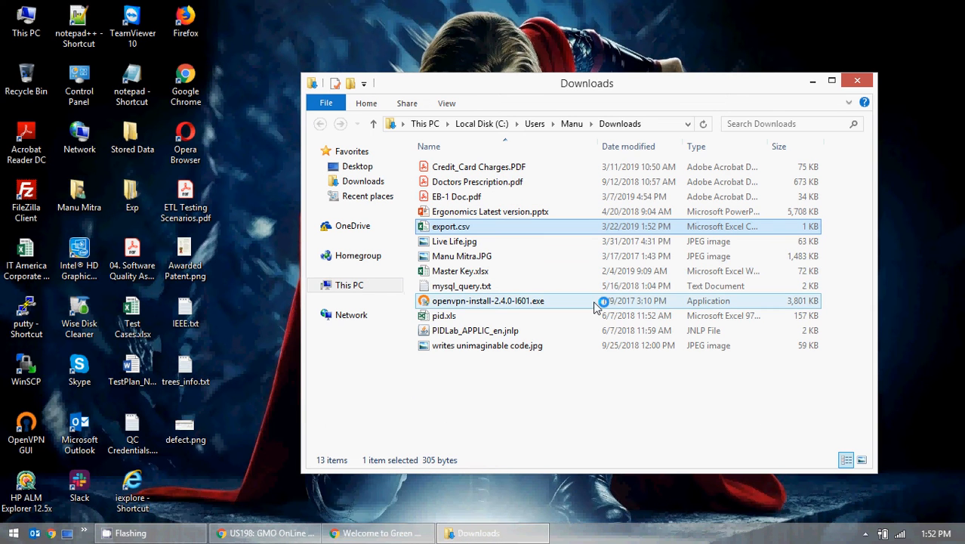
left_click(813, 81)
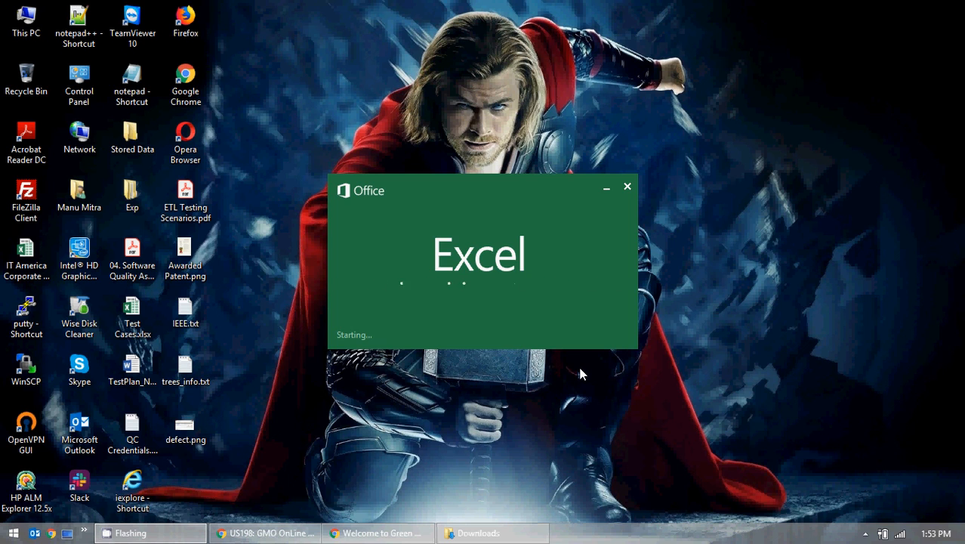
left_click(268, 533)
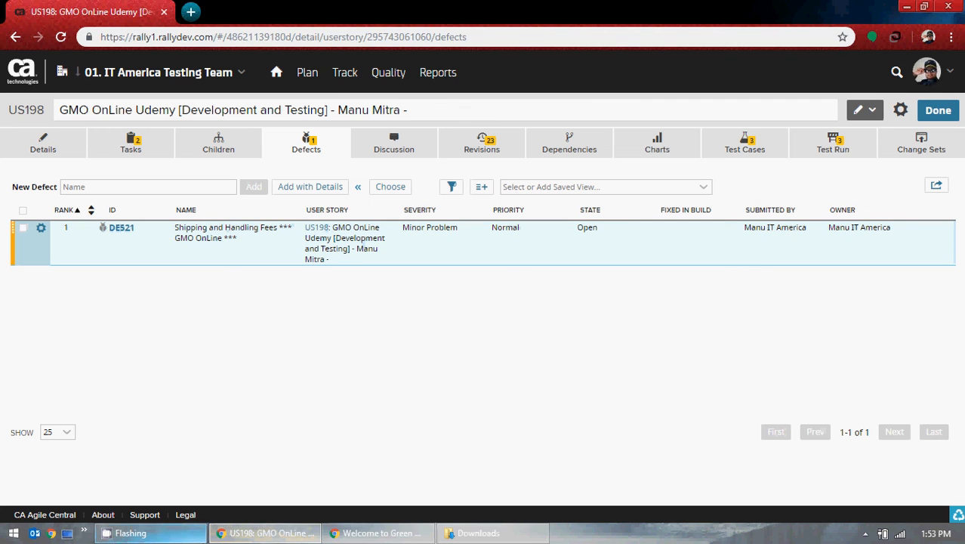
left_click(253, 534)
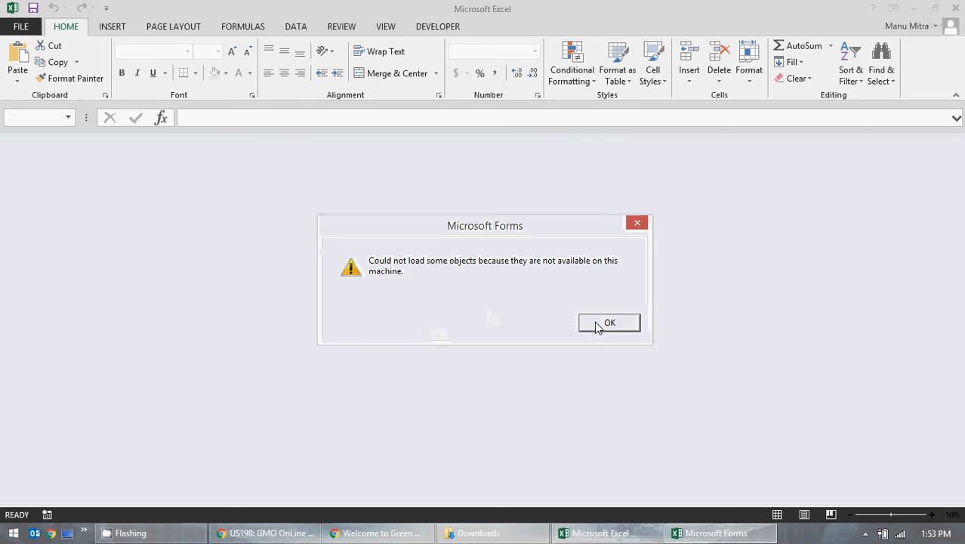
left_click(597, 326)
left_click(594, 331)
left_click(557, 333)
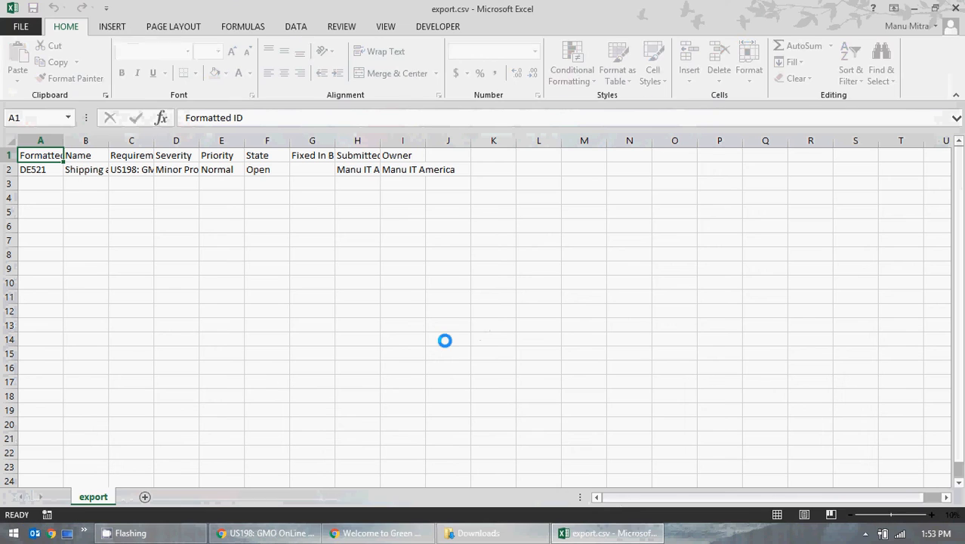
left_click_drag(63, 144, 812, 141)
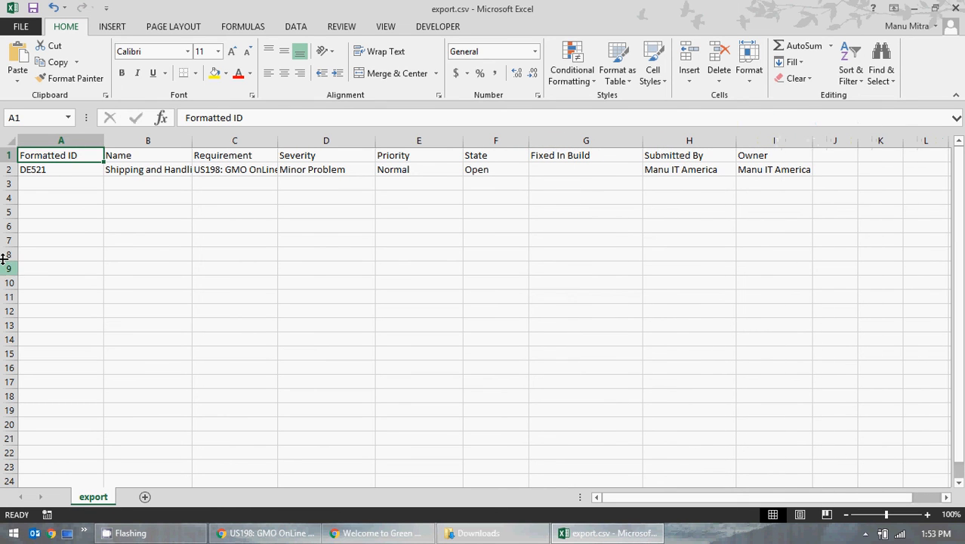
Step: Copy the DE521 row from columns A through I and paste it into rows 3 through 18
left_click_drag(39, 170, 787, 169)
key("ctrl+c")
left_click_drag(31, 183, 765, 392)
key("ctrl+v")
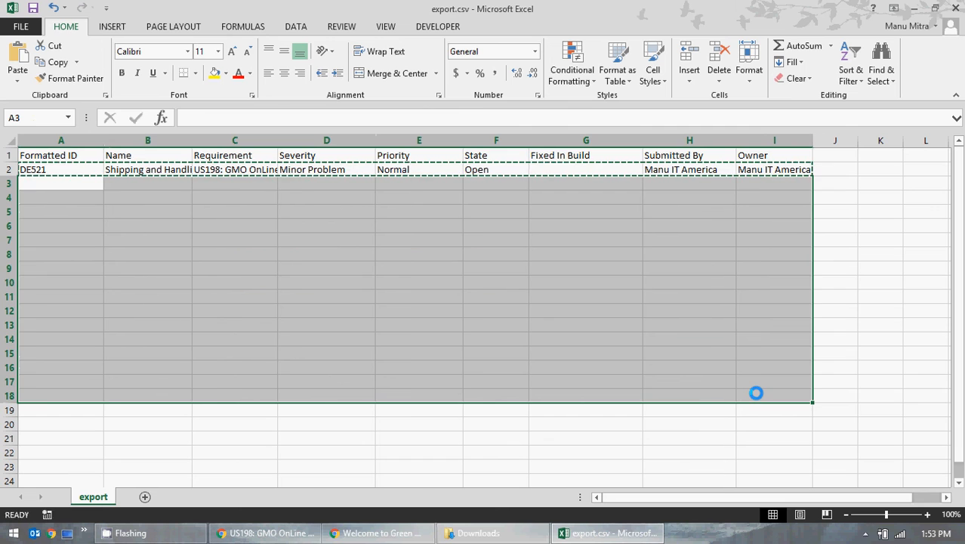
Step: Apply the Strikethrough font effect to the pasted DE521 rows 3 through 10, columns A through I
left_click(533, 425)
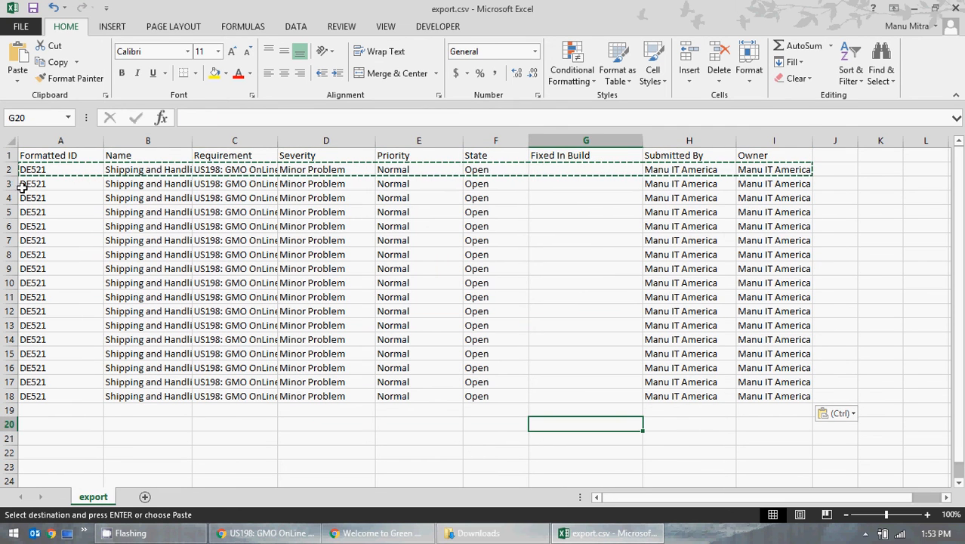
left_click_drag(26, 187, 773, 277)
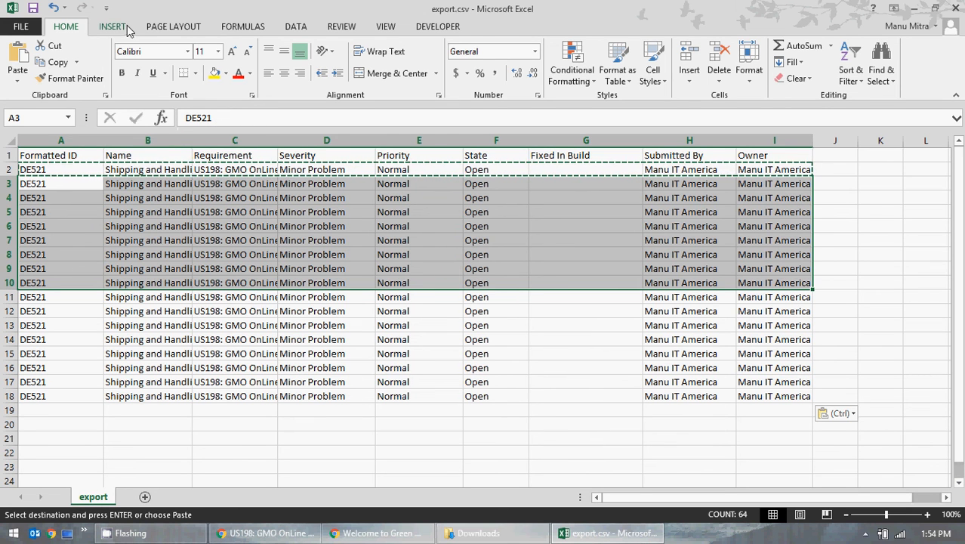
left_click(250, 94)
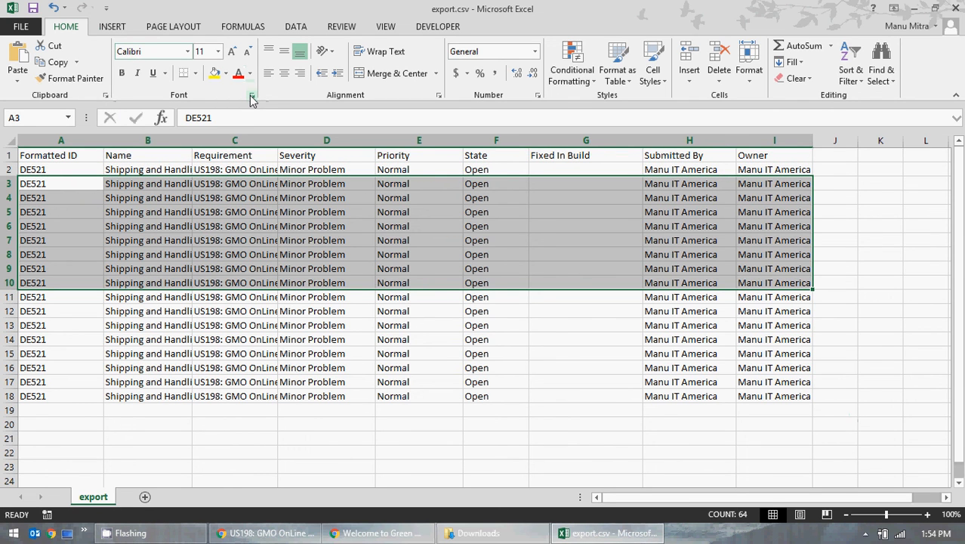
left_click(252, 97)
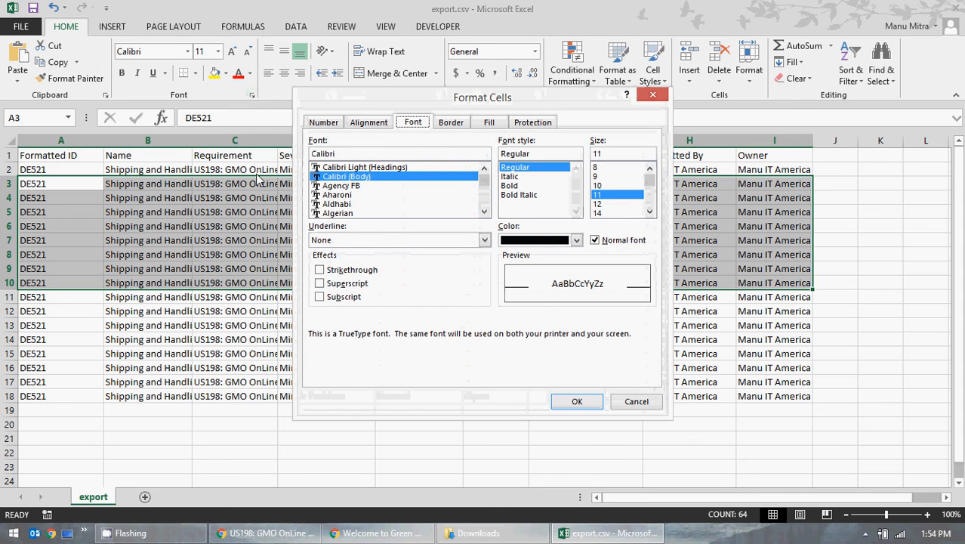
left_click(319, 270)
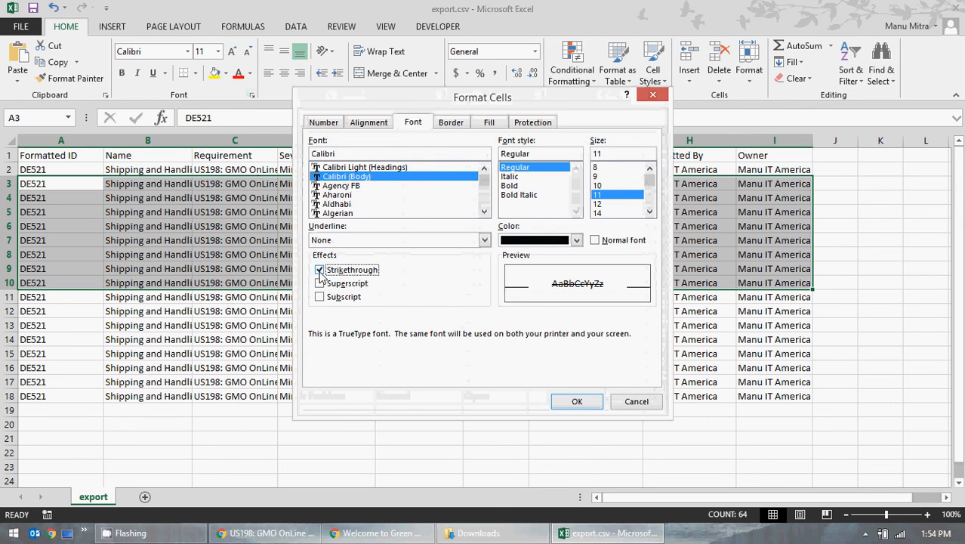
left_click(558, 395)
left_click(362, 370)
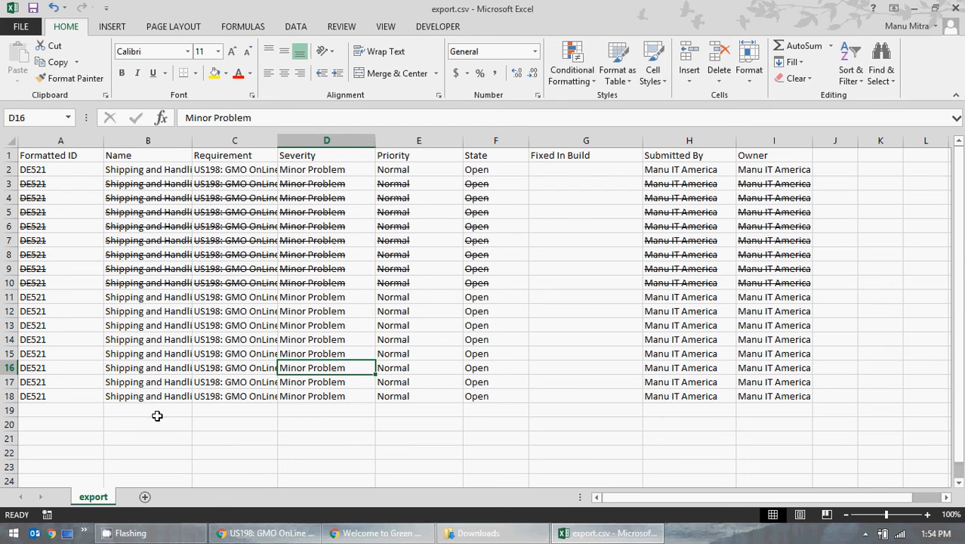
Step: Point out the defect rows without strikethrough by selecting row 2 and rows 11 through 18
left_click(60, 171)
left_click_drag(60, 171, 744, 168)
left_click(57, 304)
mouse_move(56, 304)
left_mouse_down()
mouse_move(741, 362)
mouse_move(801, 395)
left_mouse_up()
left_click(548, 415)
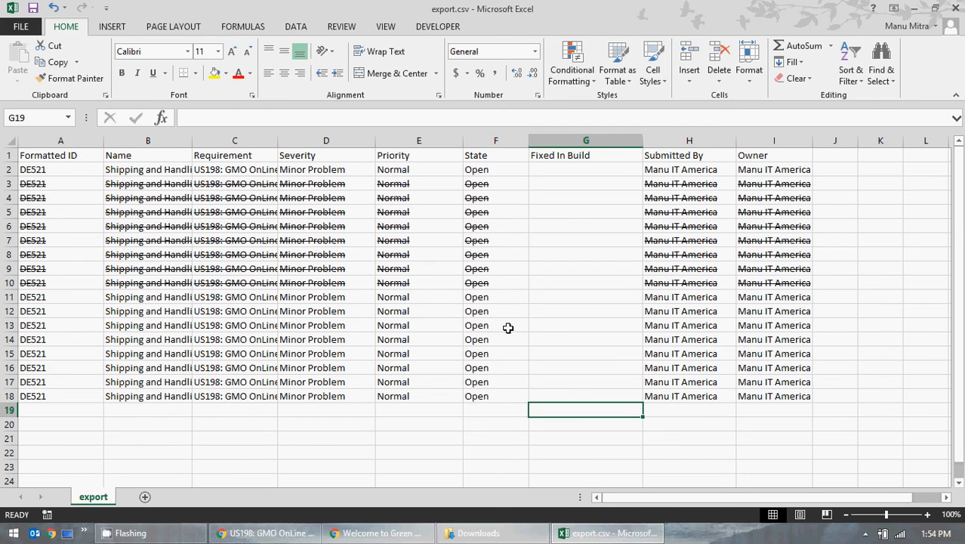
Step: Close the export.csv workbook and Excel, dismissing the Visual Basic compile error
left_click(957, 7)
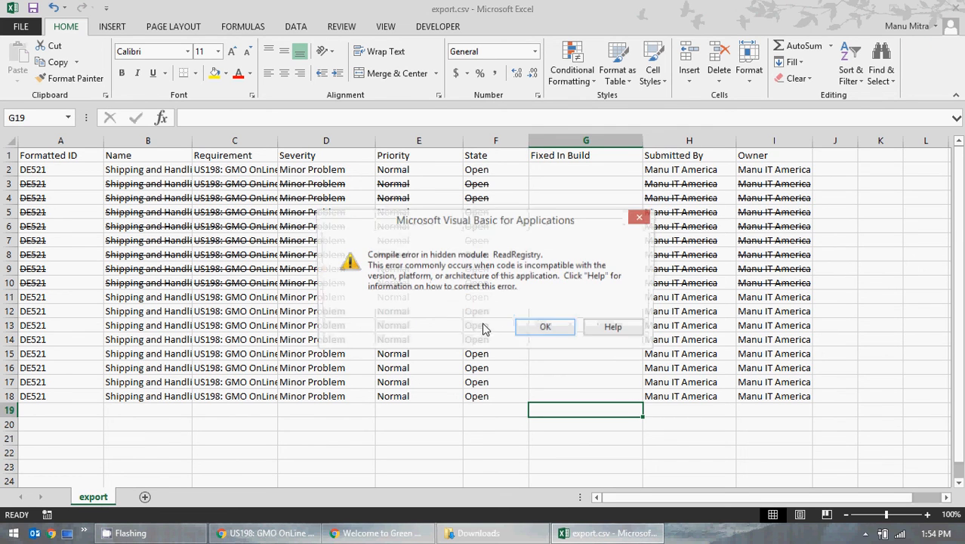
left_click(544, 327)
left_click(429, 282)
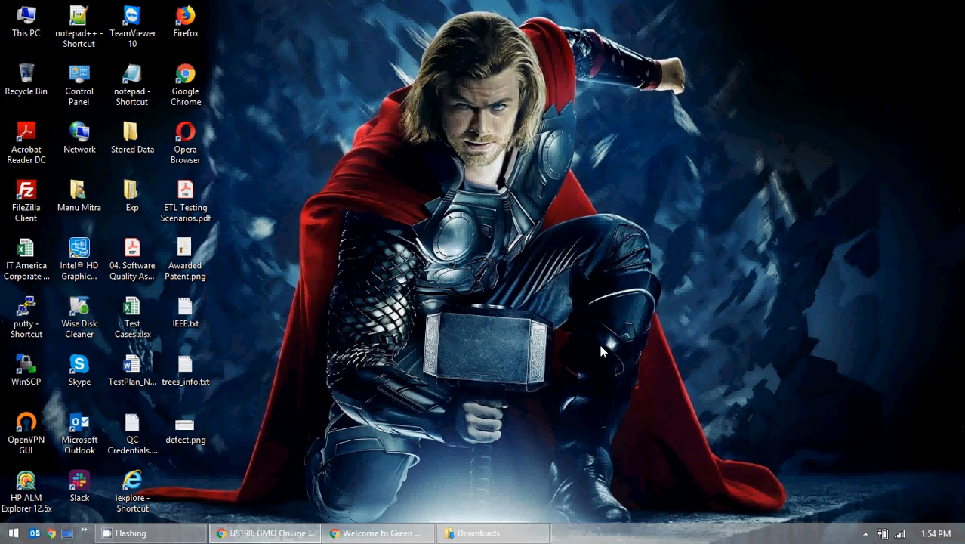
Step: Delete export.csv from the Downloads folder, and close the folder and the Green Mountain Outpost browser window
left_click(483, 533)
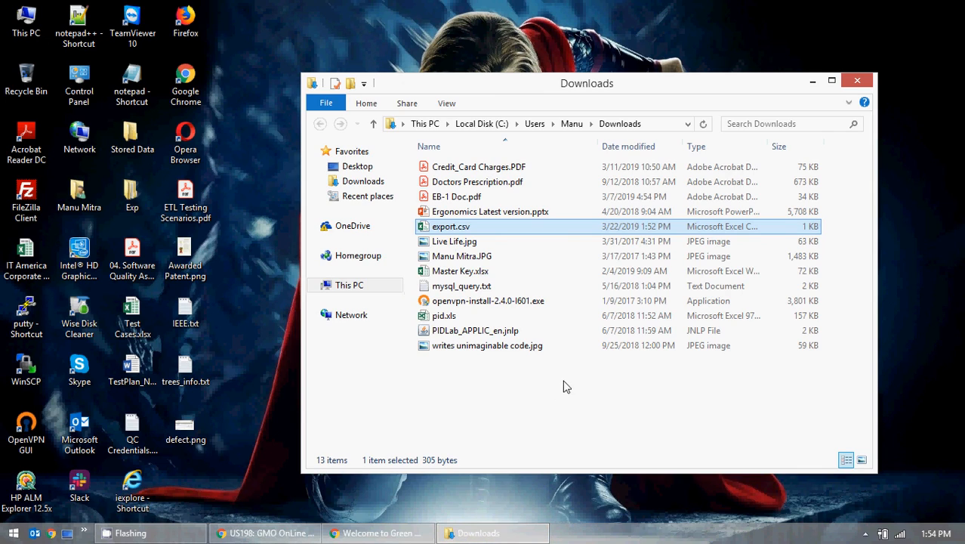
key("Delete")
left_click(853, 82)
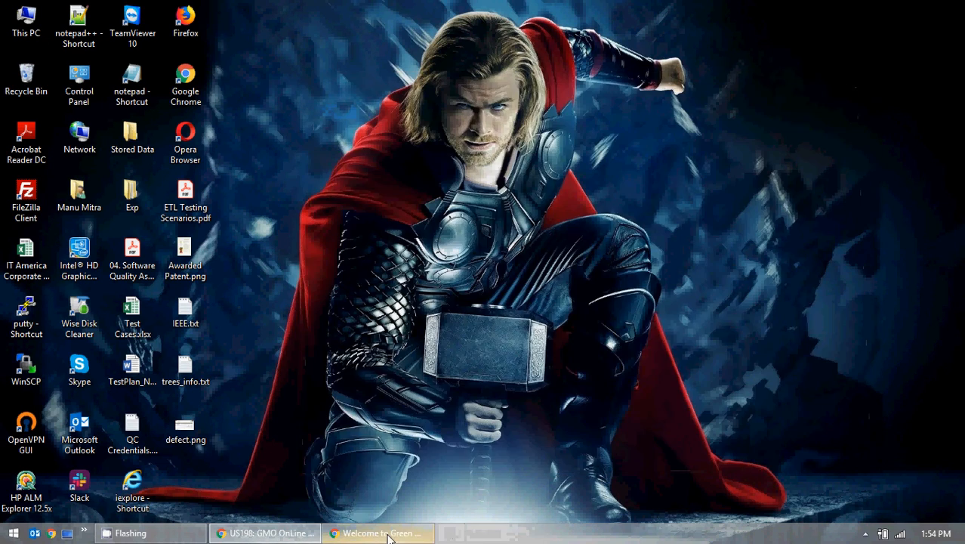
left_click(388, 535)
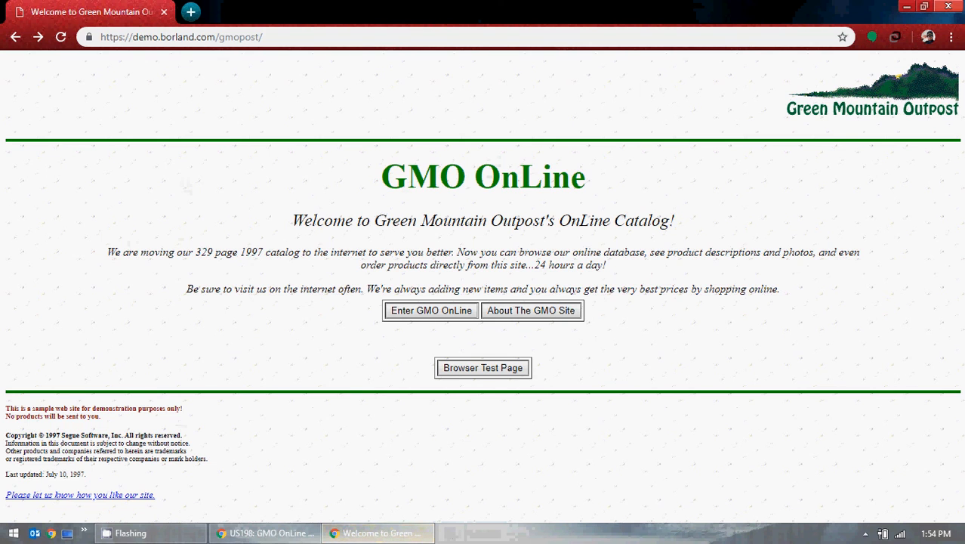
left_click(948, 6)
Step: Switch to Rally, review the defect import, export and print options, and finish with US198 to return to the User Stories list
left_click(260, 533)
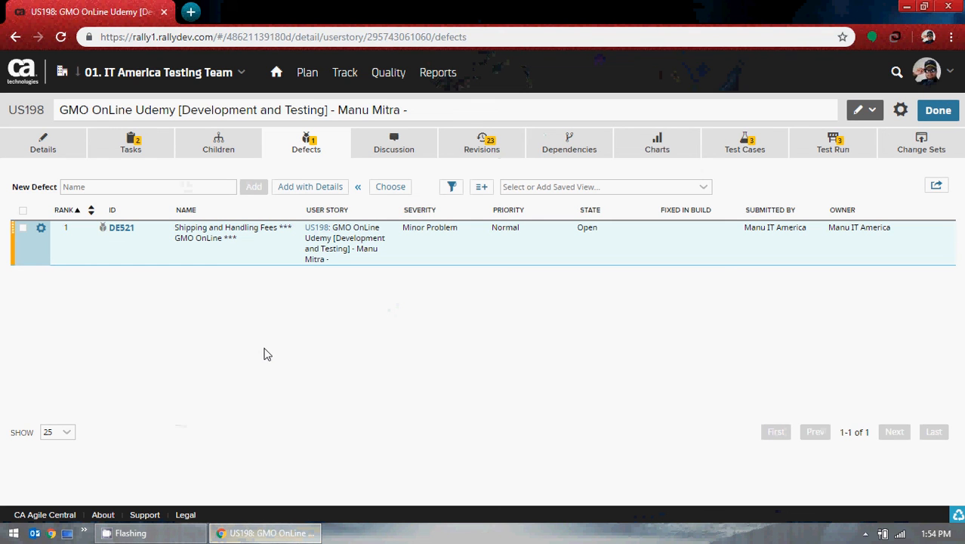
left_click(937, 189)
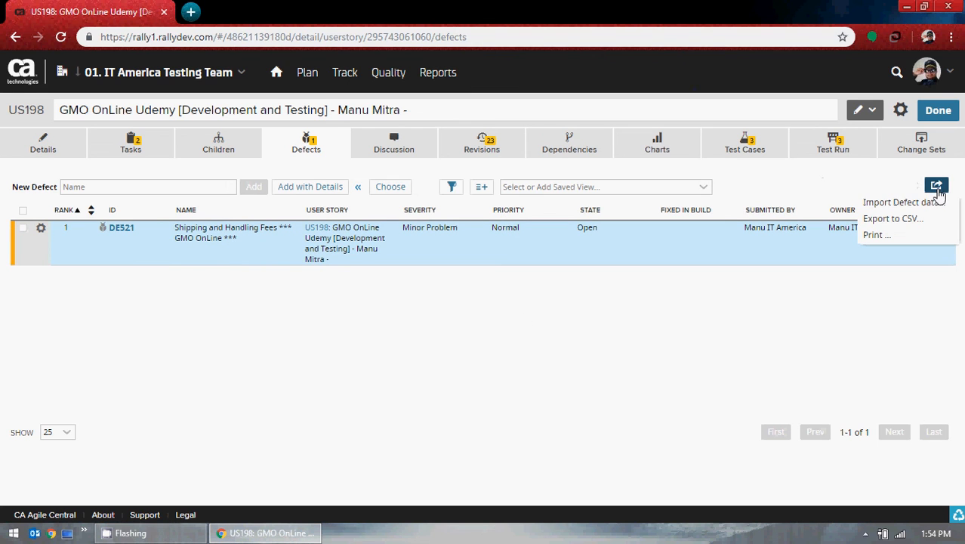
left_click(389, 393)
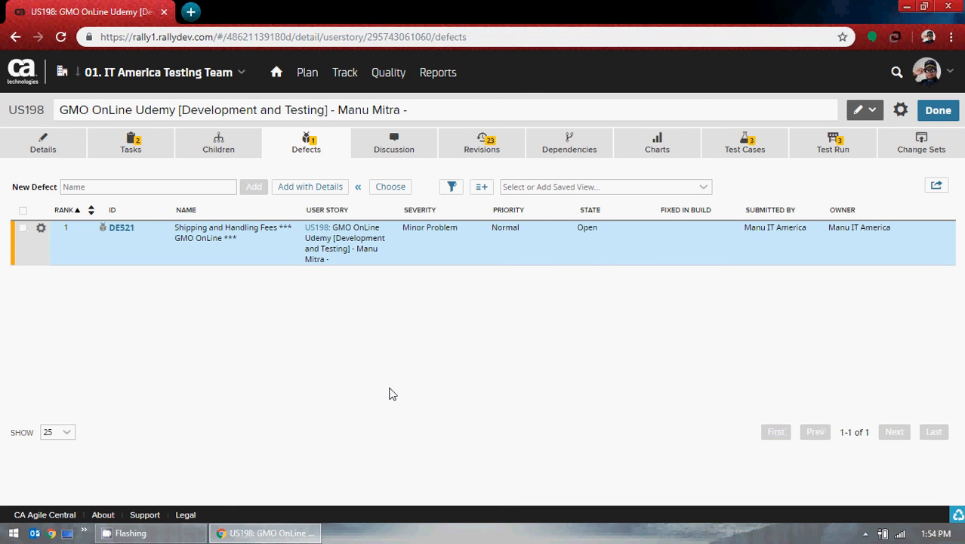
left_click(245, 233)
left_click(936, 113)
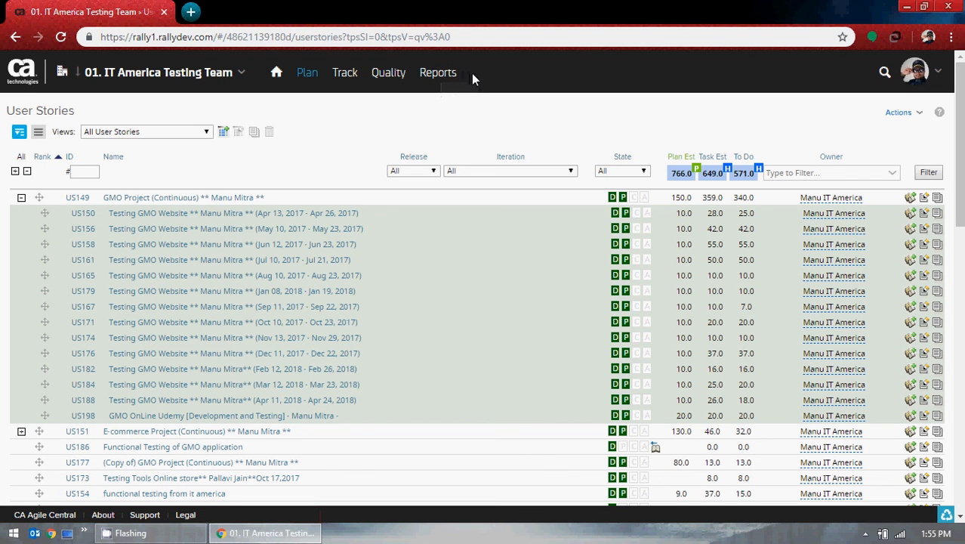
Step: Open the Help site from the account options, view the CA Agile Central Help home page, and close its tab
left_click(915, 73)
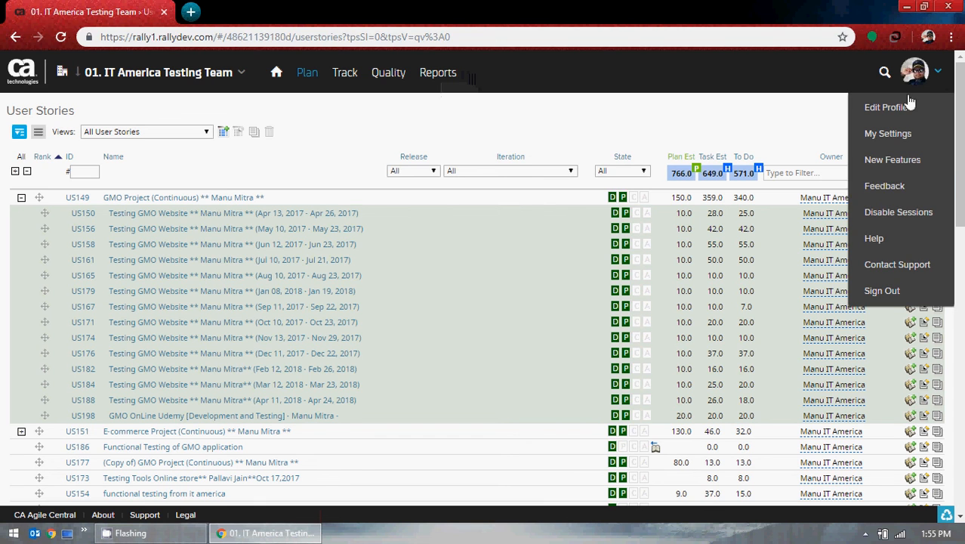
left_click(910, 240)
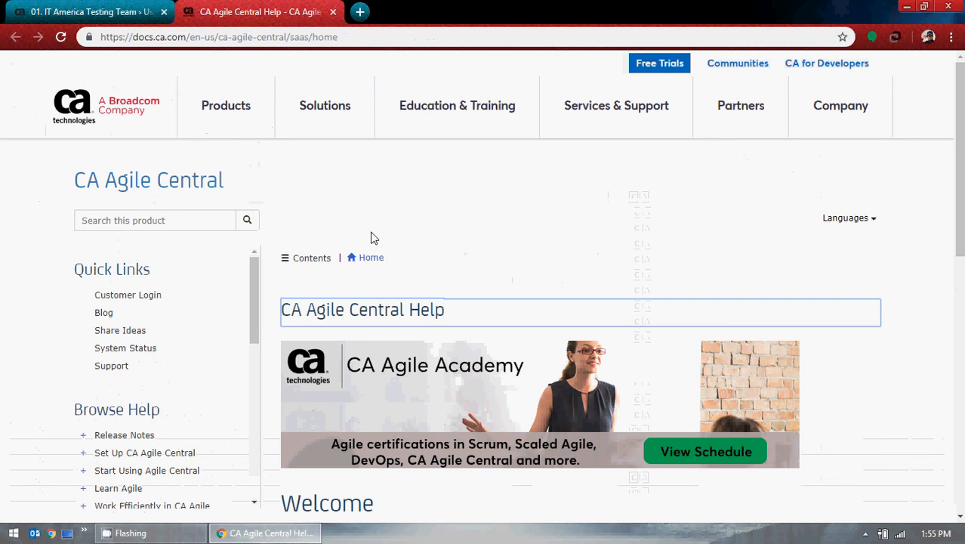
left_click(333, 11)
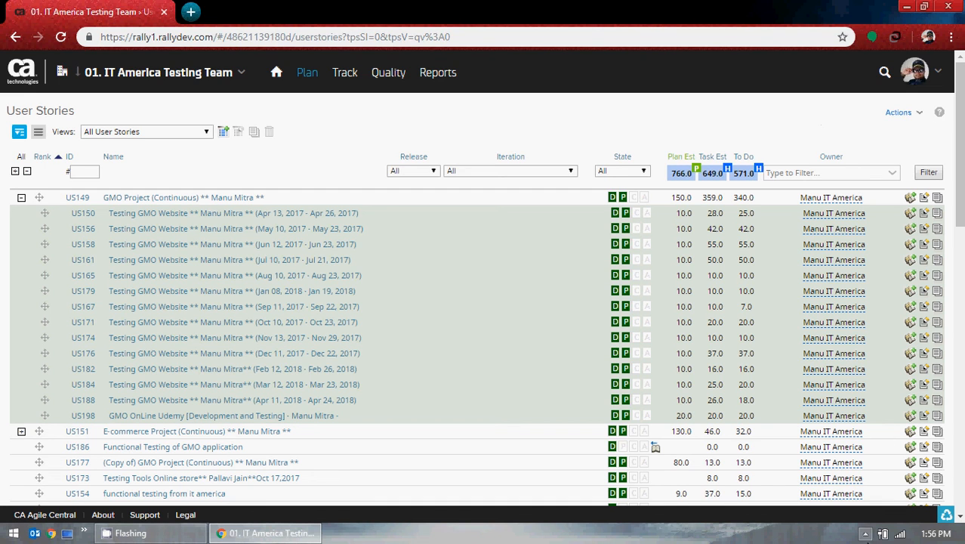
left_click(866, 534)
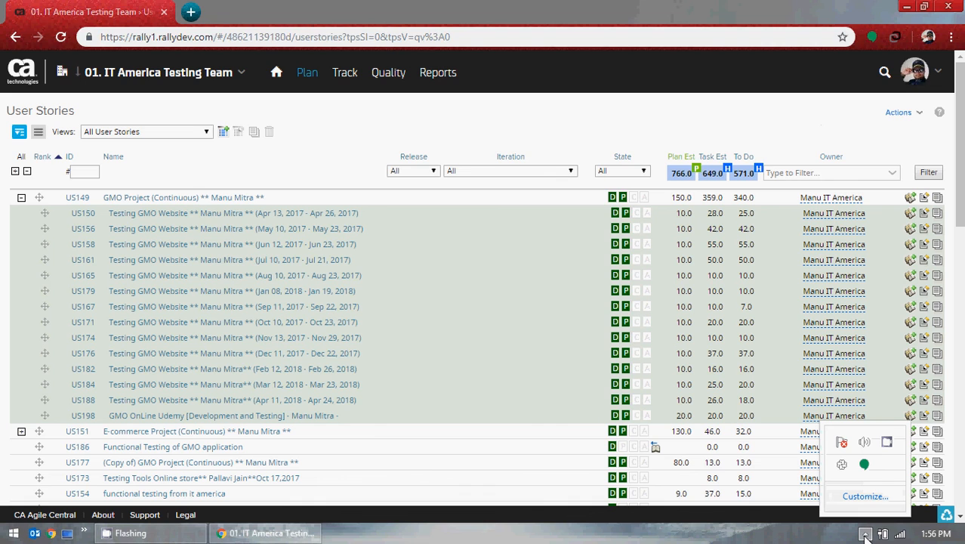